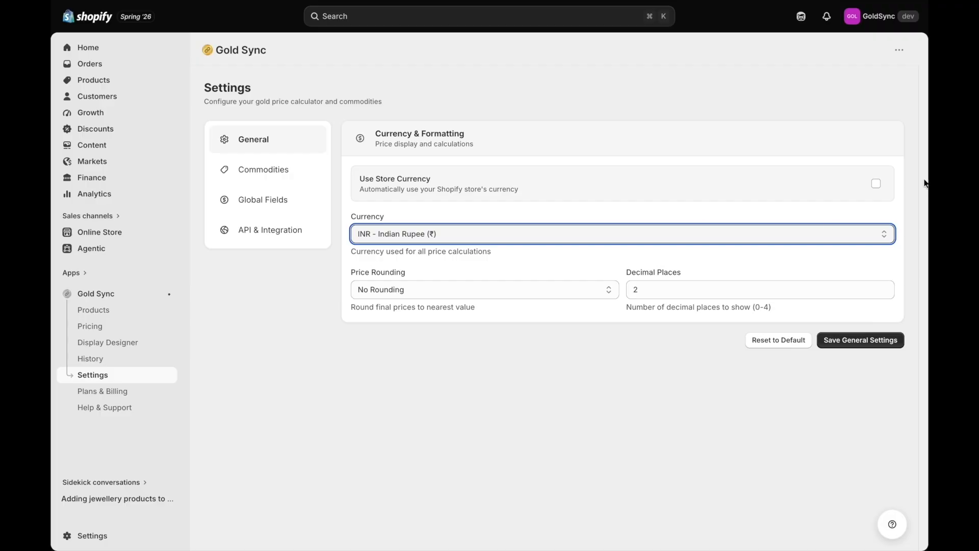
# Step: Enable the store currency for price calculations and review the price rounding and decimal places options
pyautogui.click(876, 184)
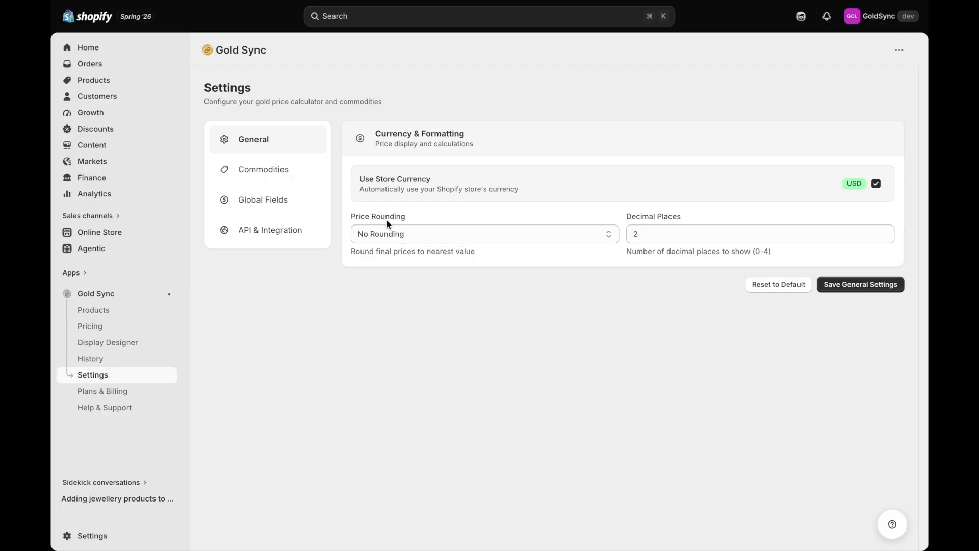
pyautogui.click(421, 234)
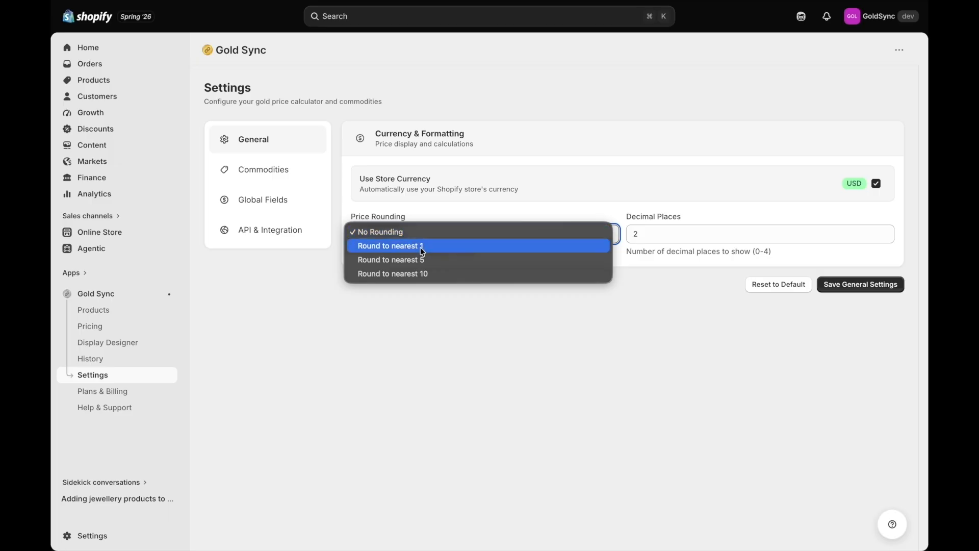
pyautogui.click(412, 342)
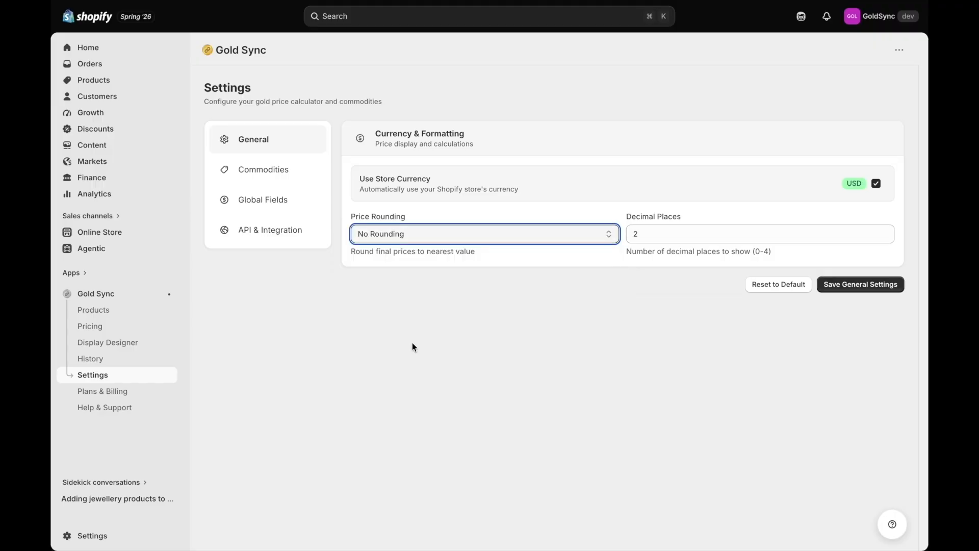
pyautogui.click(444, 259)
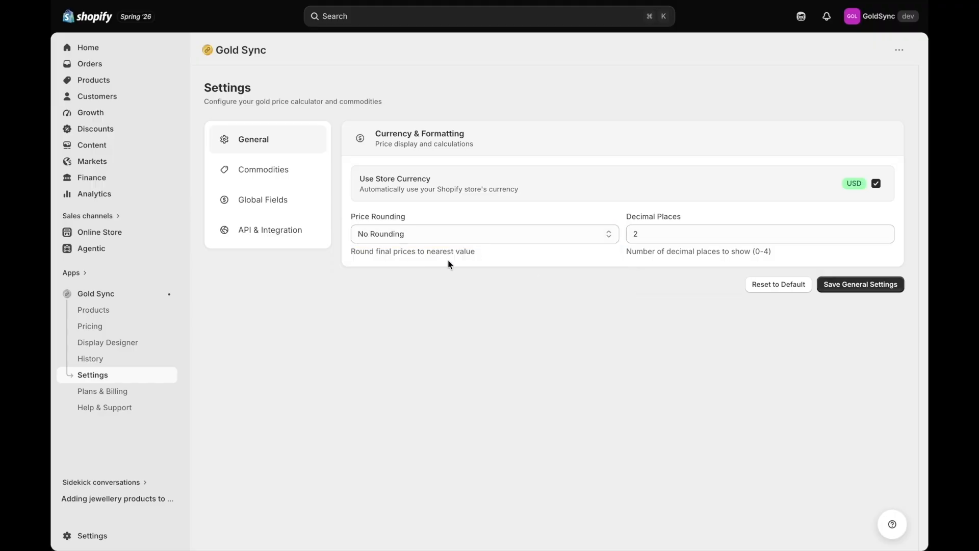
pyautogui.click(678, 234)
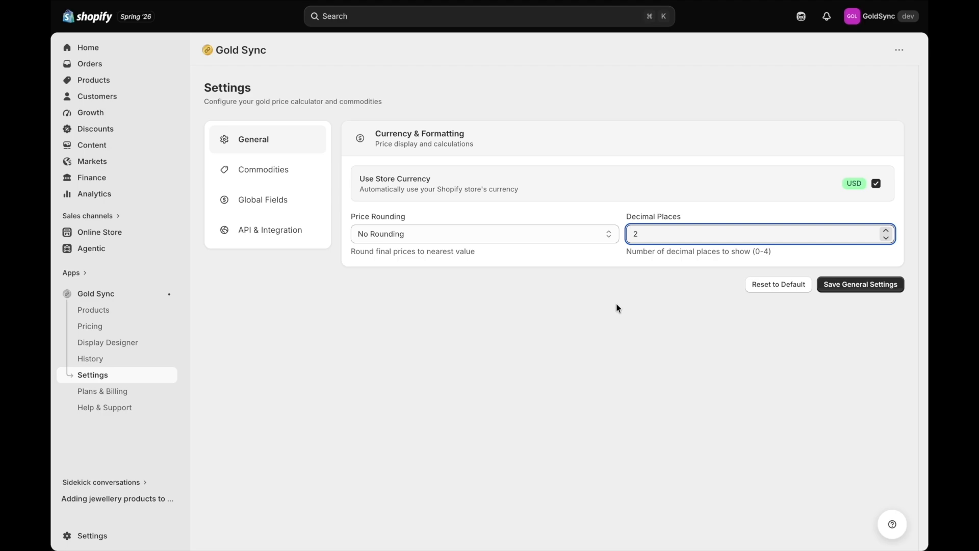
pyautogui.click(625, 289)
pyautogui.click(727, 232)
pyautogui.click(627, 326)
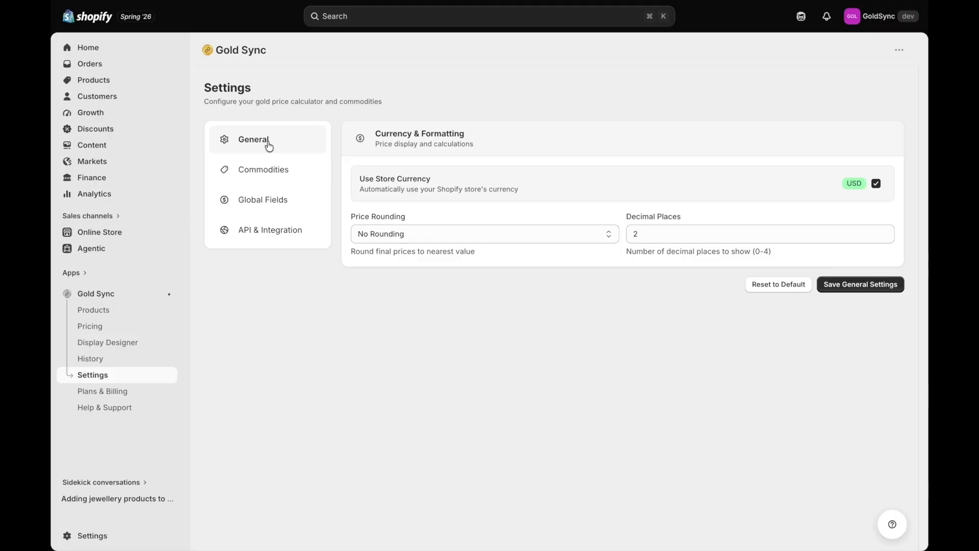
# Step: Go to the commodity template settings, deactivate the Gold template and activate it again
pyautogui.click(275, 173)
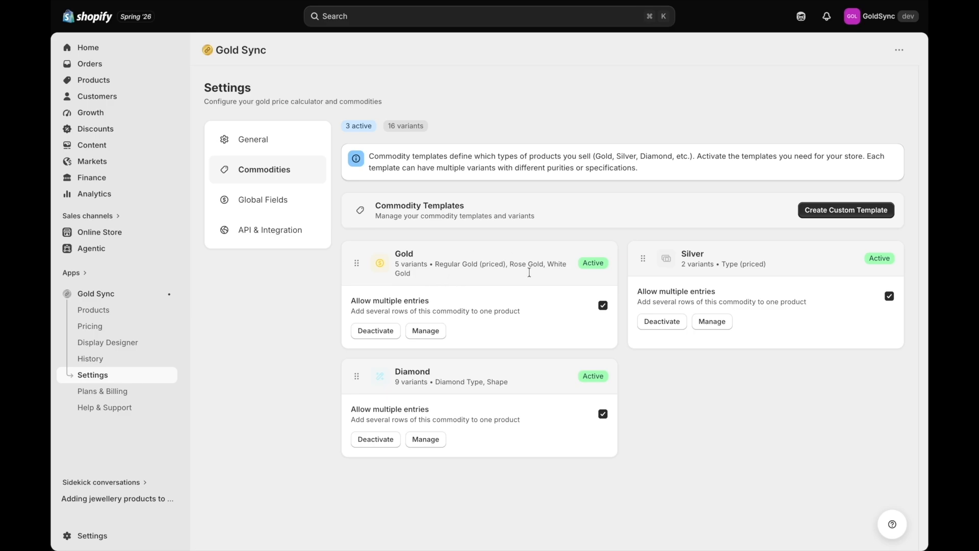
pyautogui.click(365, 336)
pyautogui.click(705, 345)
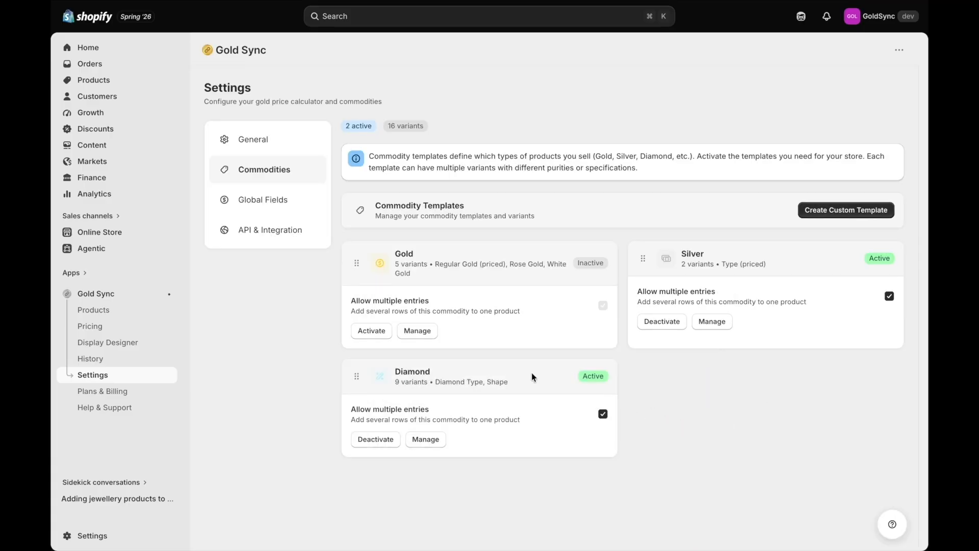
pyautogui.click(374, 332)
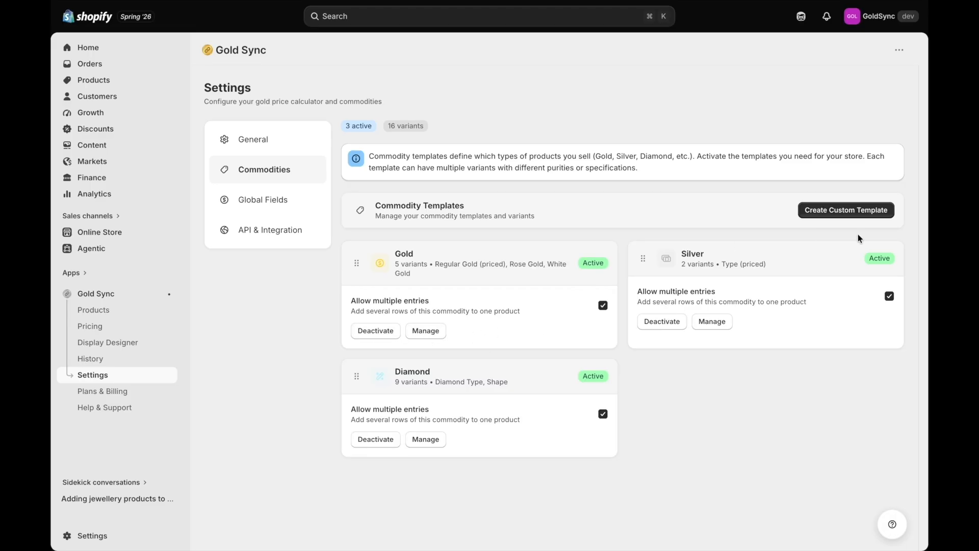
# Step: Start a new custom commodity template and name it Gemstones
pyautogui.click(857, 219)
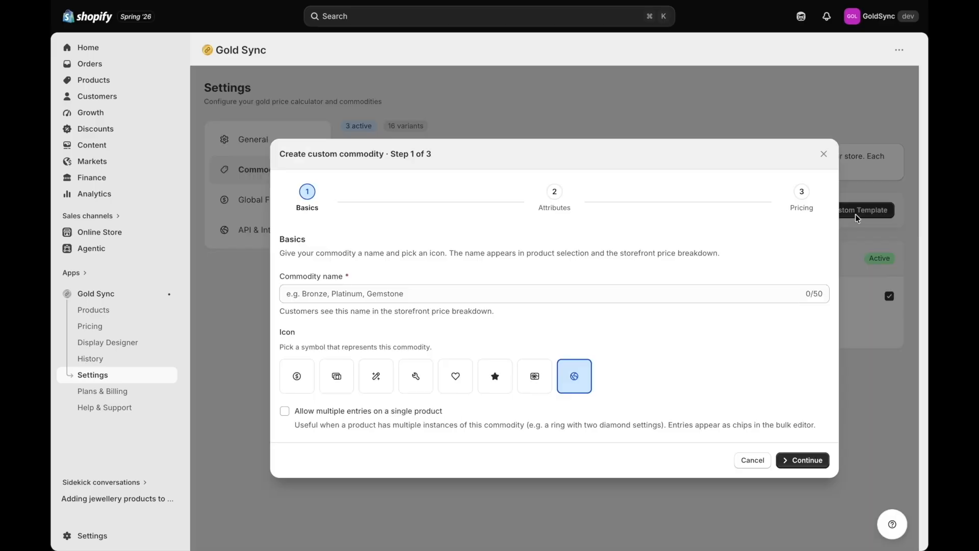
pyautogui.click(369, 287)
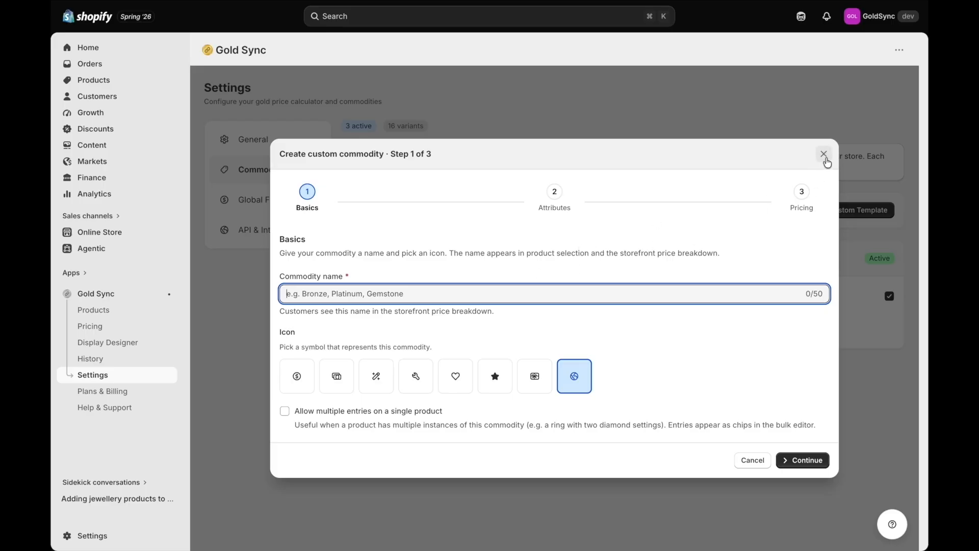
pyautogui.write('Gem')
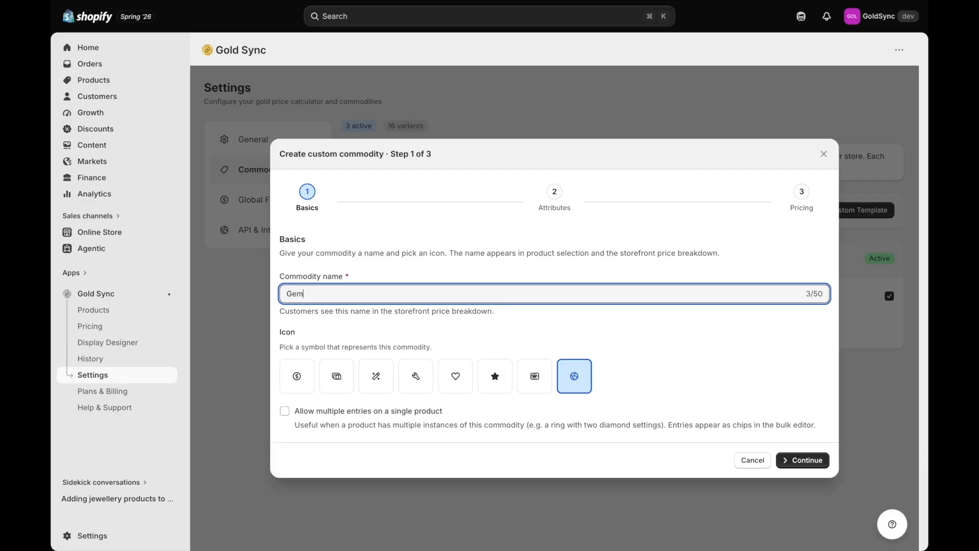
pyautogui.write('stones')
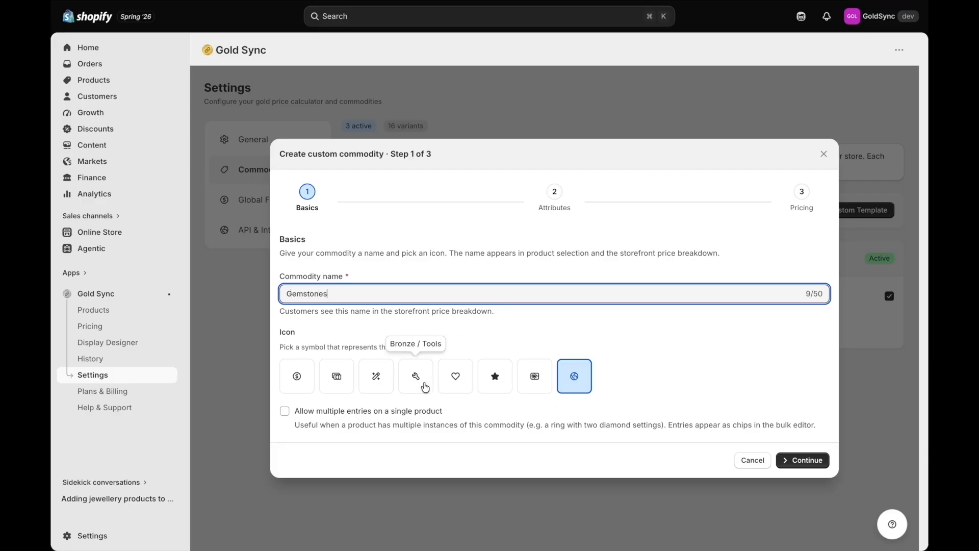
# Step: Give the commodity the star icon, allow multiple entries on a single product, and proceed to its attributes
pyautogui.click(427, 386)
pyautogui.click(455, 380)
pyautogui.click(492, 384)
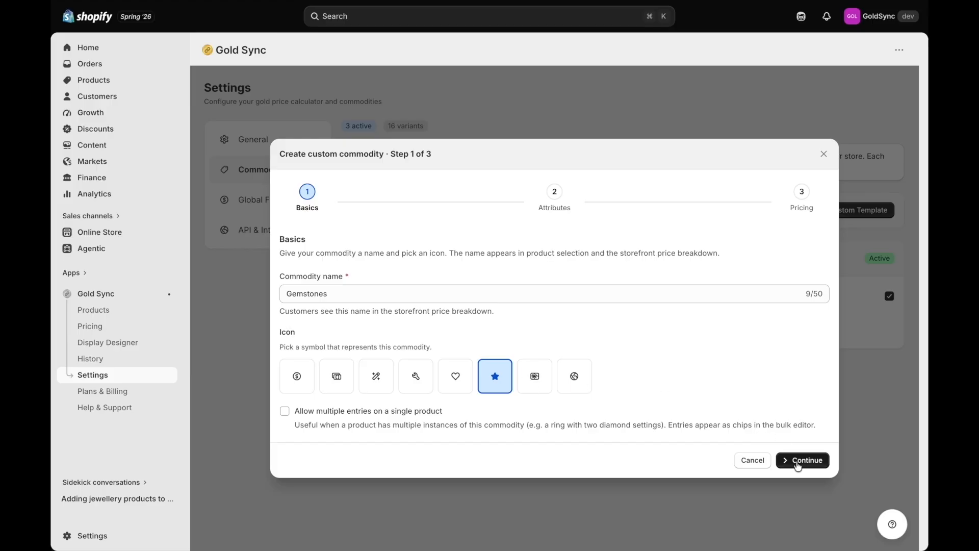
pyautogui.click(284, 411)
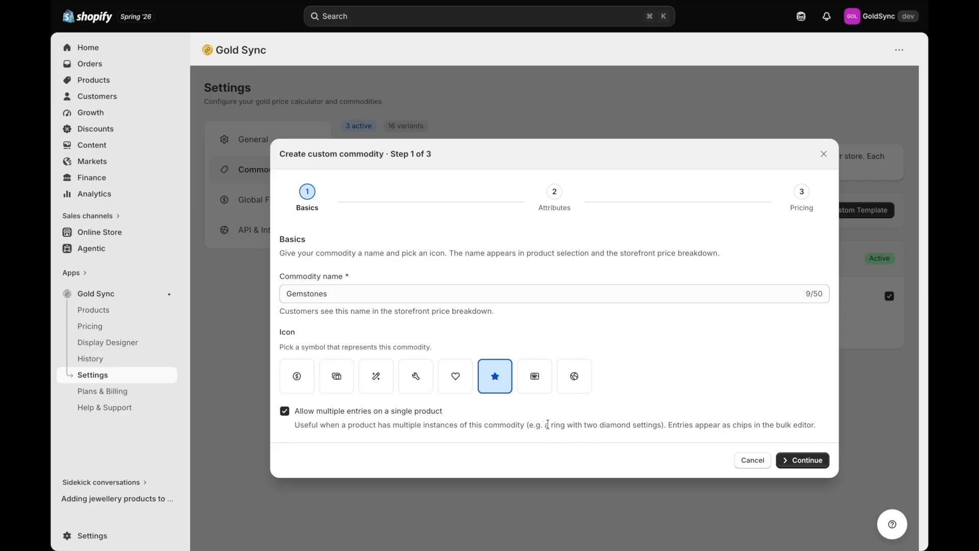
pyautogui.moveTo(550, 428); pyautogui.dragTo(665, 431)
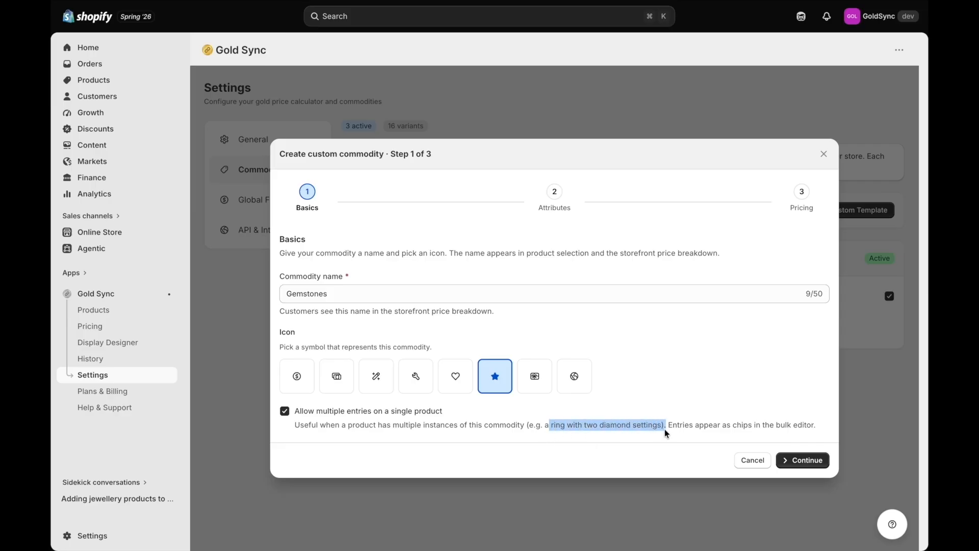
pyautogui.click(556, 427)
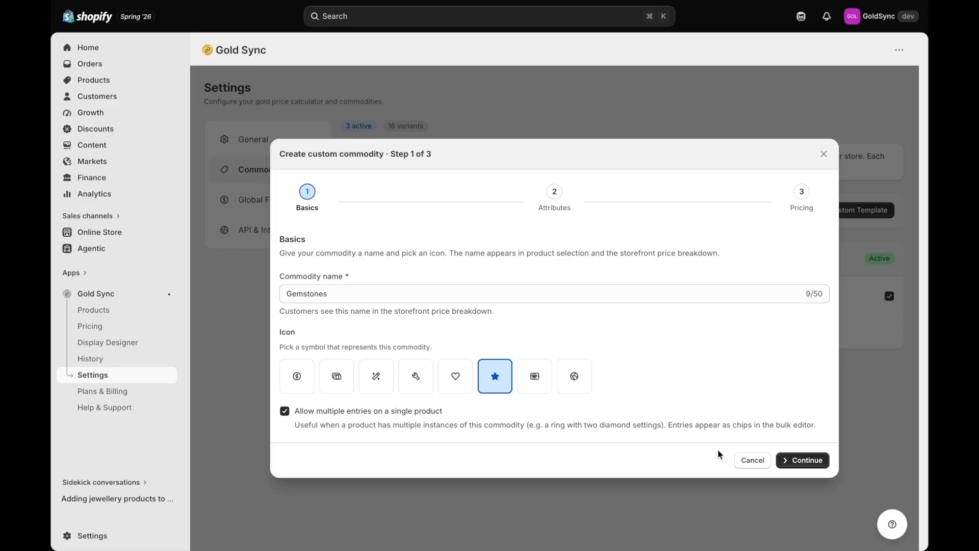
pyautogui.click(817, 460)
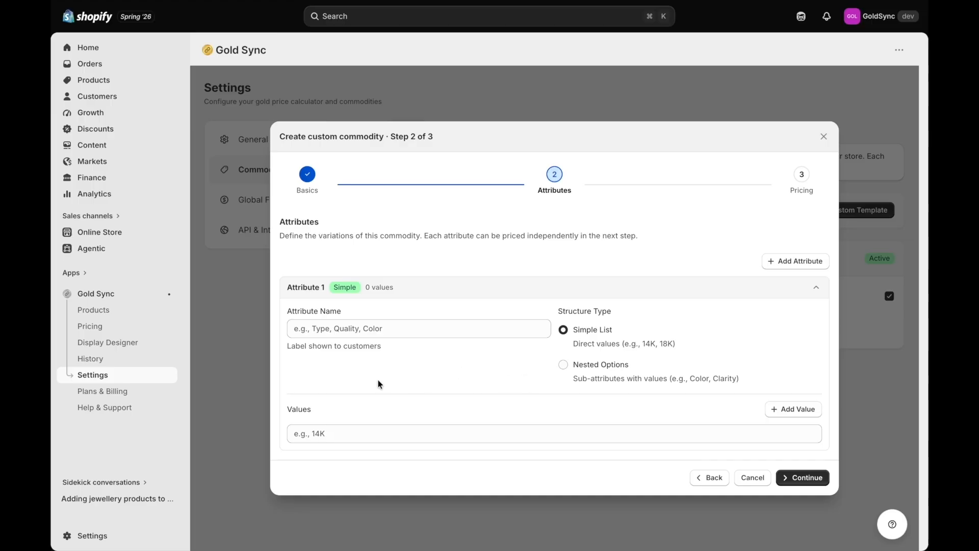
# Step: Name the first attribute Color and give it the values red and Green
pyautogui.click(365, 329)
pyautogui.write('Color')
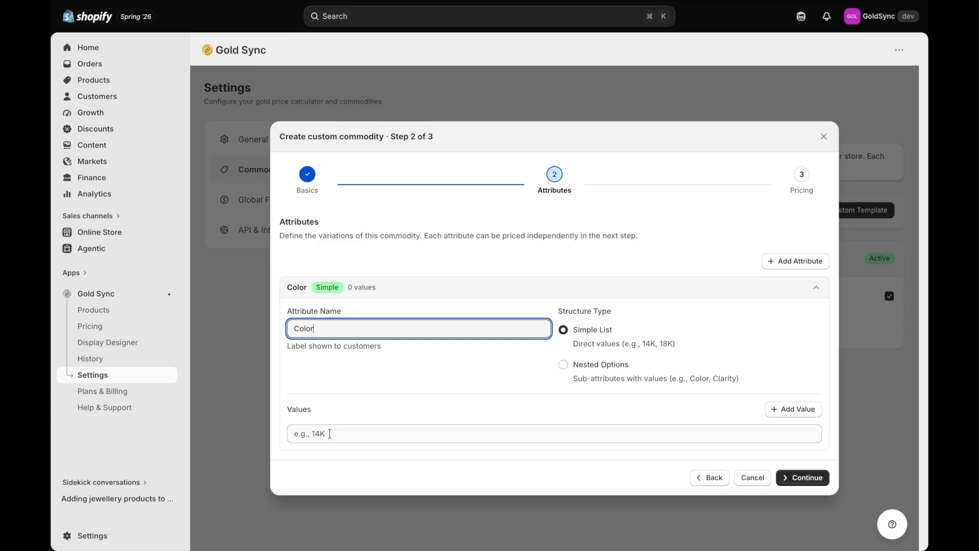
pyautogui.click(394, 433)
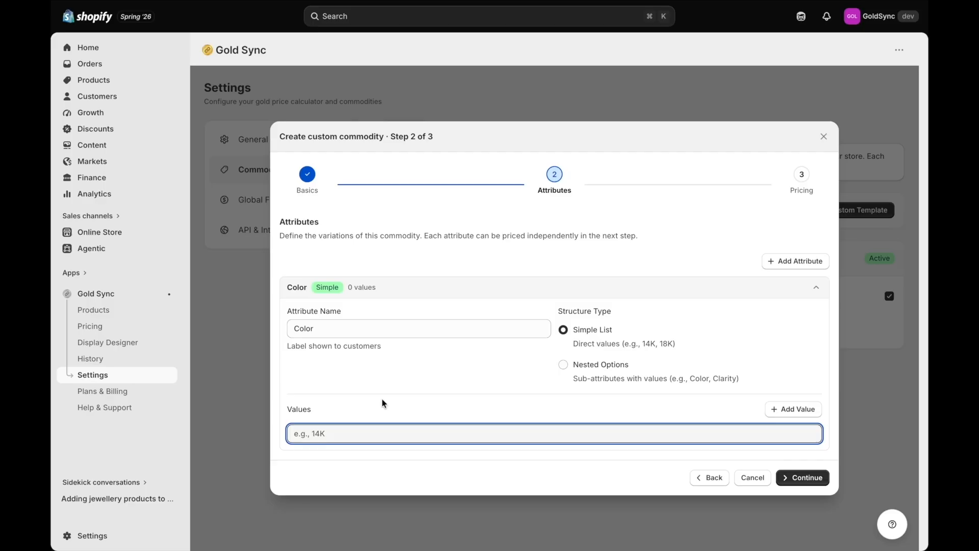
pyautogui.write('red')
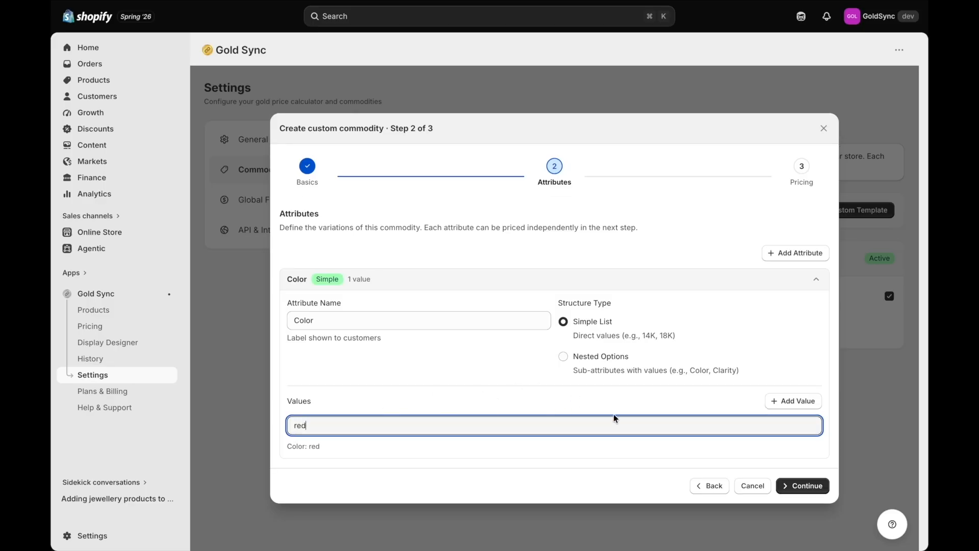
pyautogui.click(795, 401)
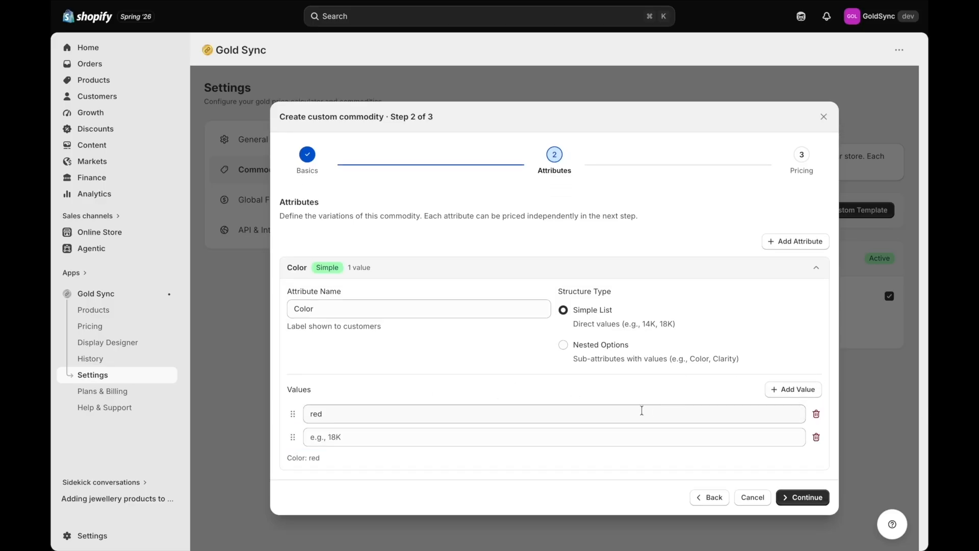
pyautogui.click(581, 440)
pyautogui.write('Green')
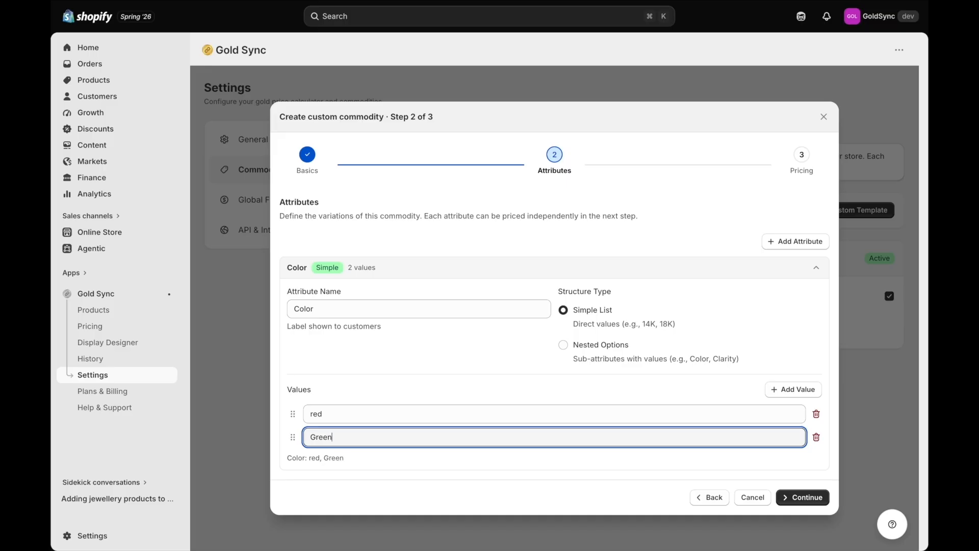
# Step: Capitalize the first Color value as Red and add Blue as a third value
pyautogui.click(312, 414)
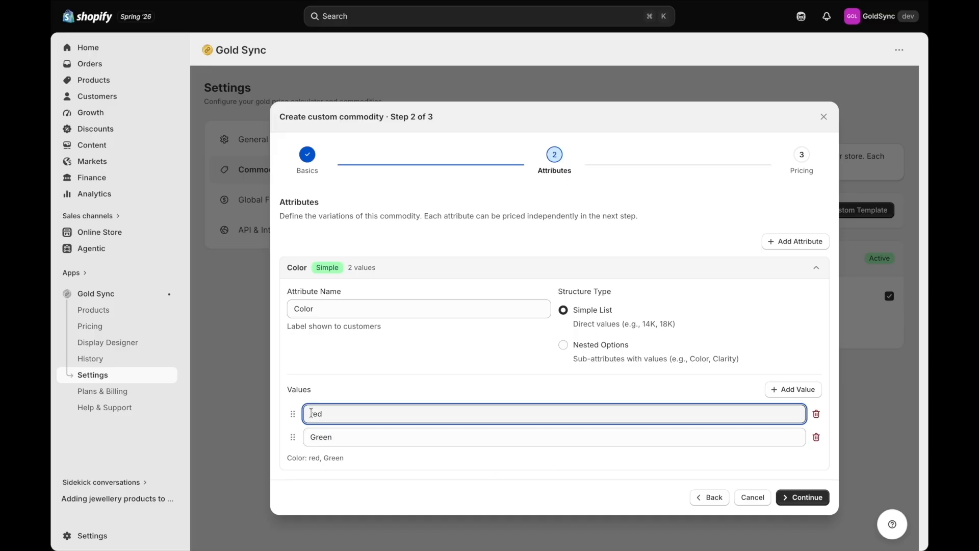
pyautogui.press('Delete')
pyautogui.write('R')
pyautogui.click(808, 394)
pyautogui.click(367, 448)
pyautogui.write('Blue')
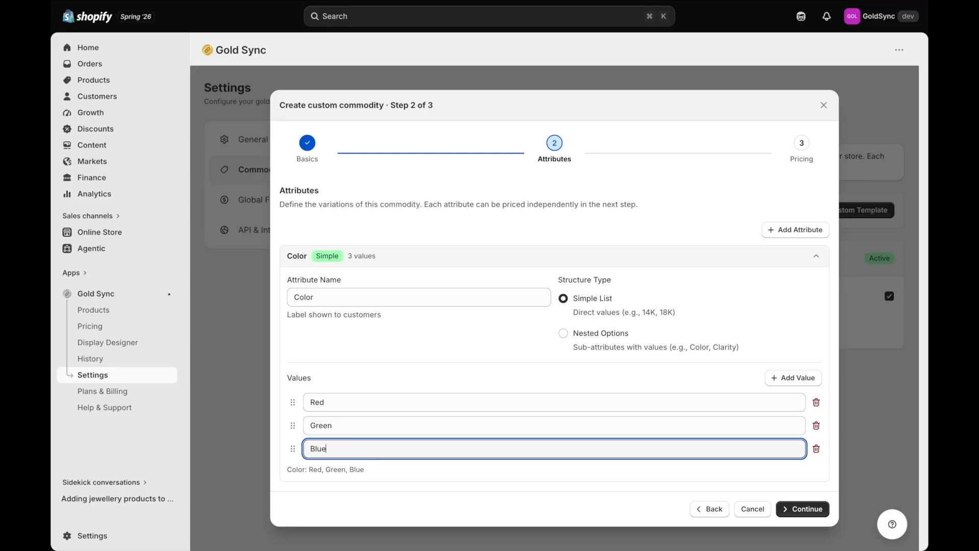
# Step: Add a second attribute to the commodity and name it Shape
pyautogui.click(771, 236)
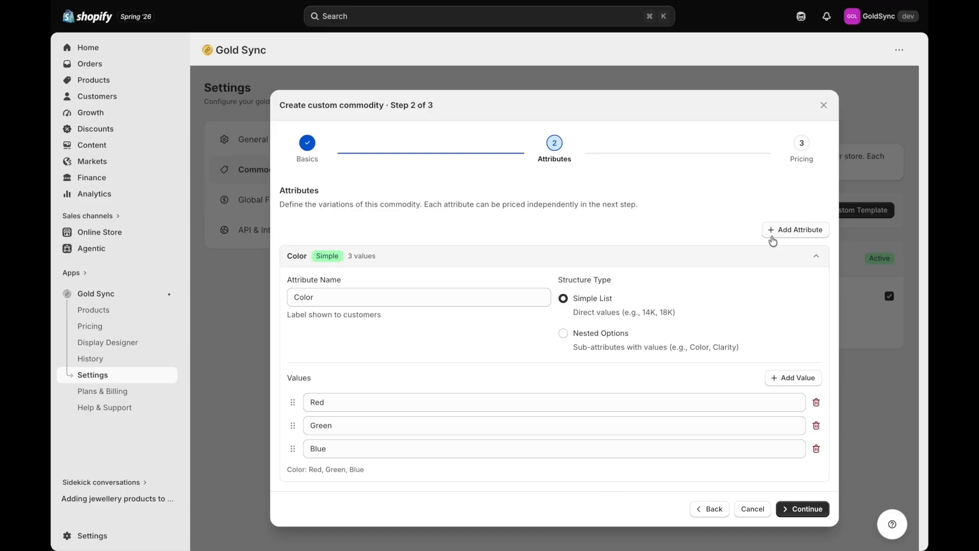
pyautogui.click(790, 230)
pyautogui.scroll(-3, 441, 437)
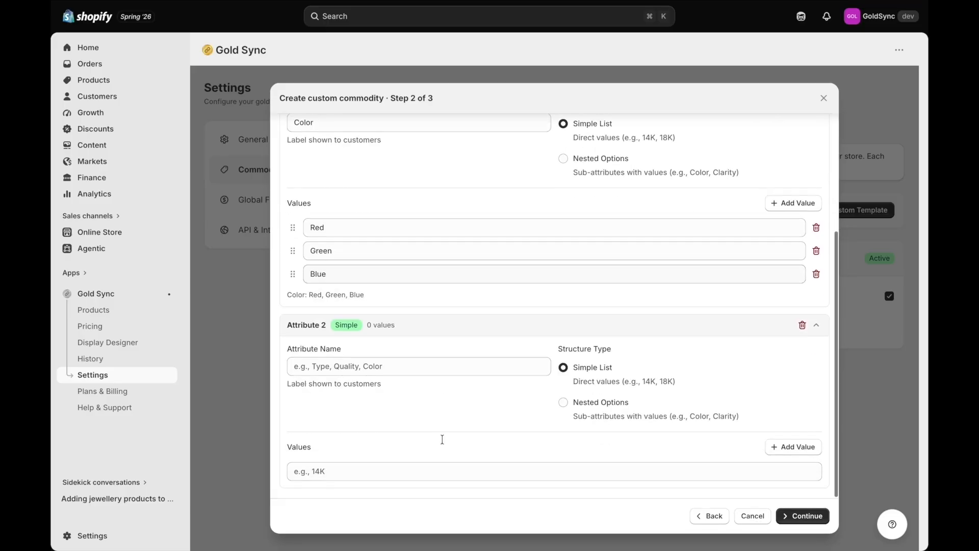
pyautogui.click(350, 365)
pyautogui.write('Shape')
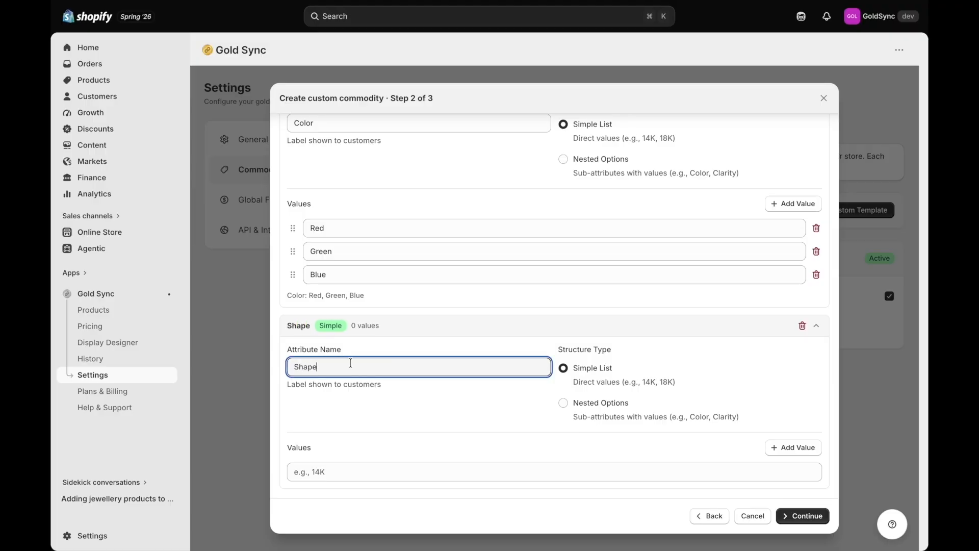
# Step: Give the Shape attribute the values Square and Round, and proceed to the pricing setup
pyautogui.click(321, 469)
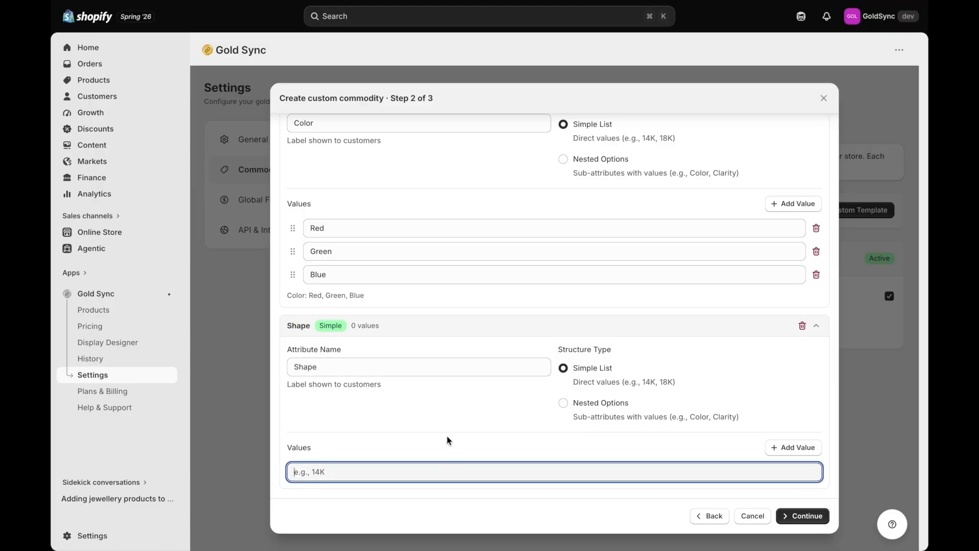
pyautogui.write('Square')
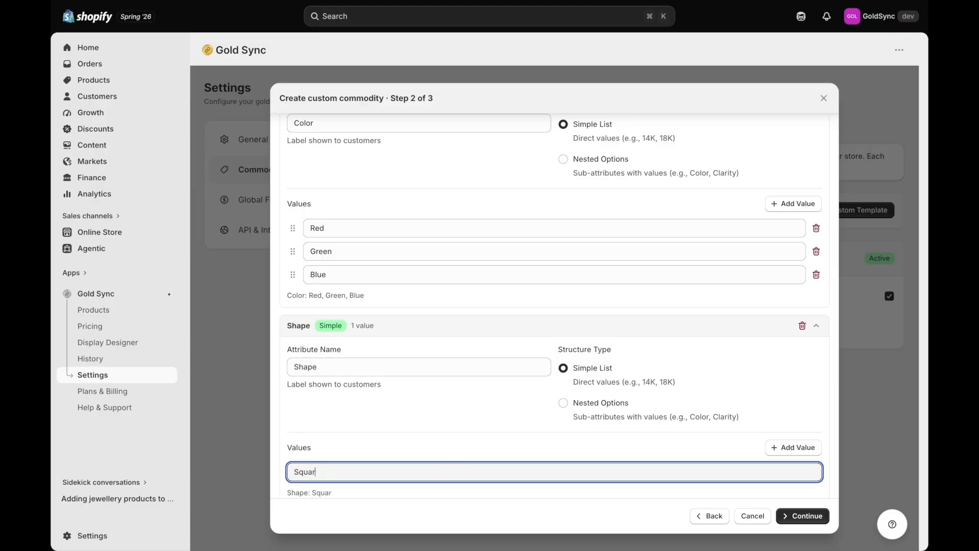
pyautogui.click(790, 448)
pyautogui.scroll(-1, 405, 408)
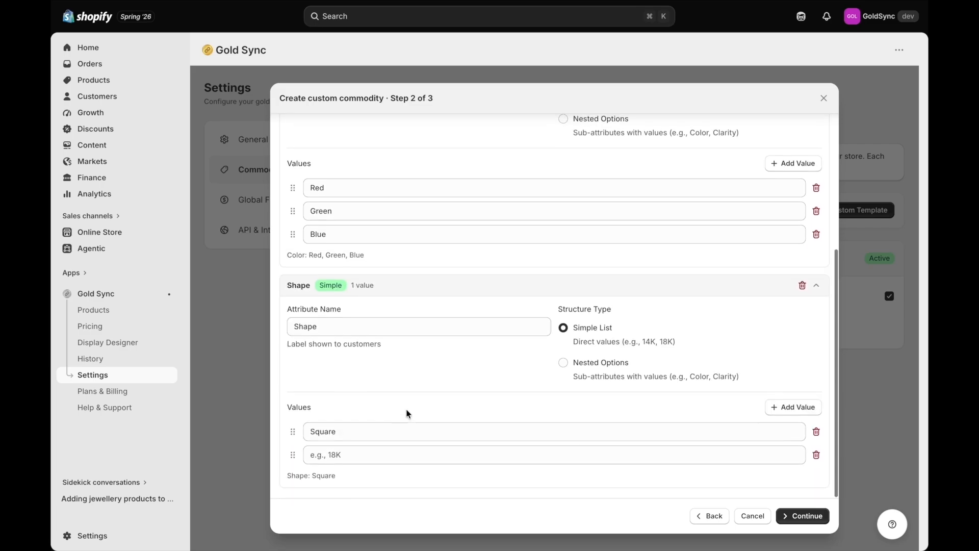
pyautogui.click(355, 462)
pyautogui.write('Round')
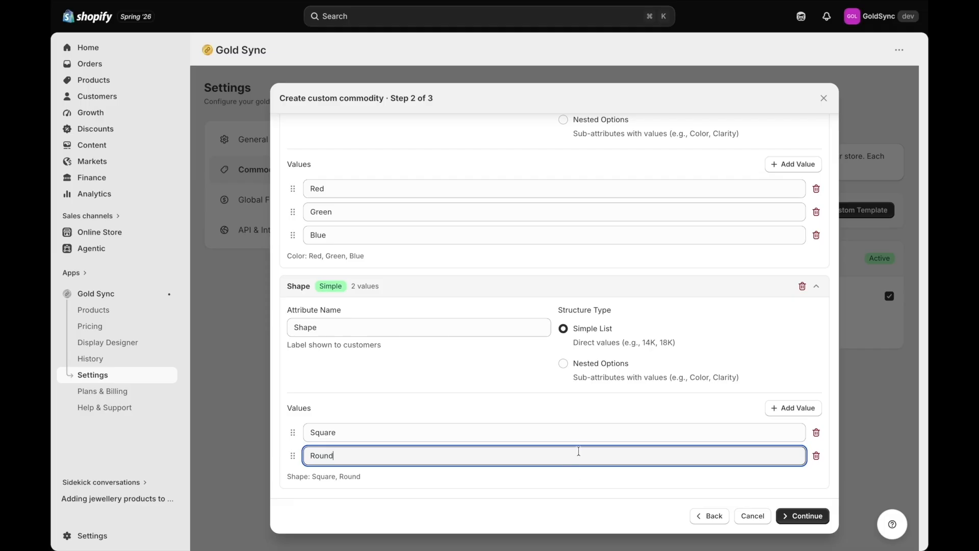
pyautogui.click(811, 515)
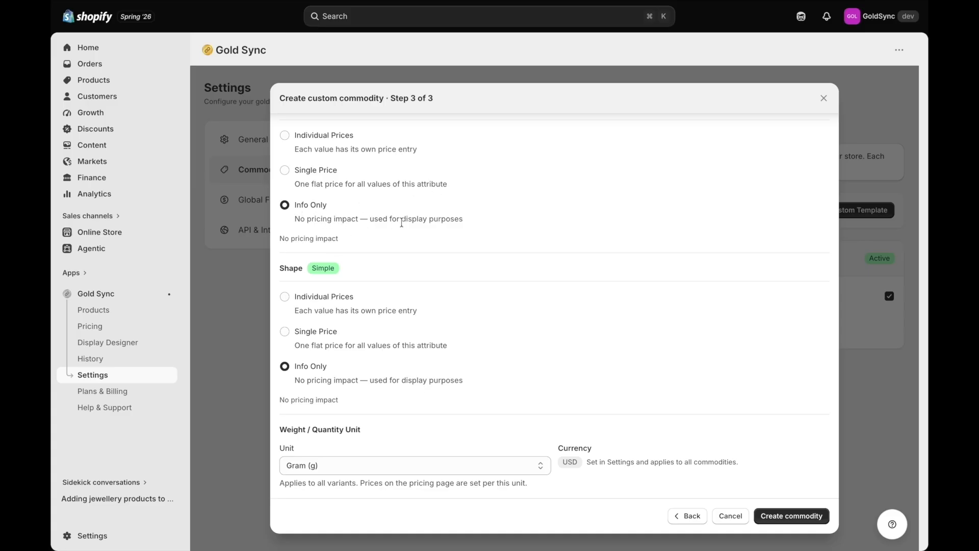
# Step: Create the Gemstones commodity with individual prices for the Color and Shape values and Carat (ct) as the unit
pyautogui.click(285, 137)
pyautogui.click(285, 298)
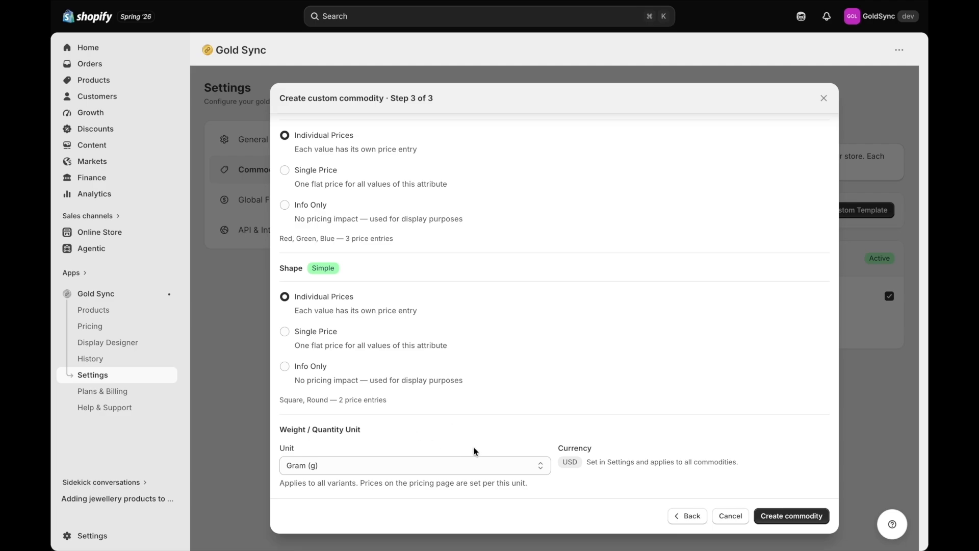
pyautogui.click(403, 467)
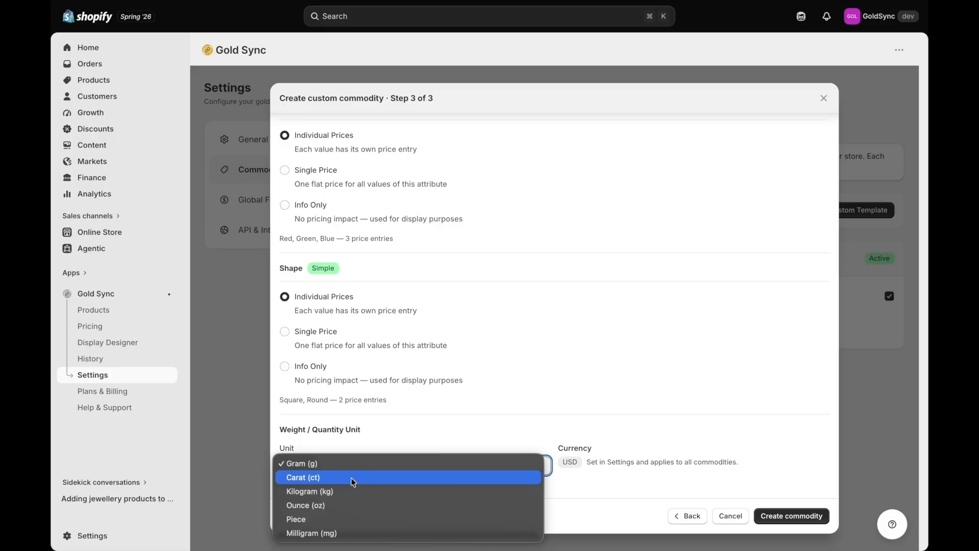
pyautogui.click(351, 478)
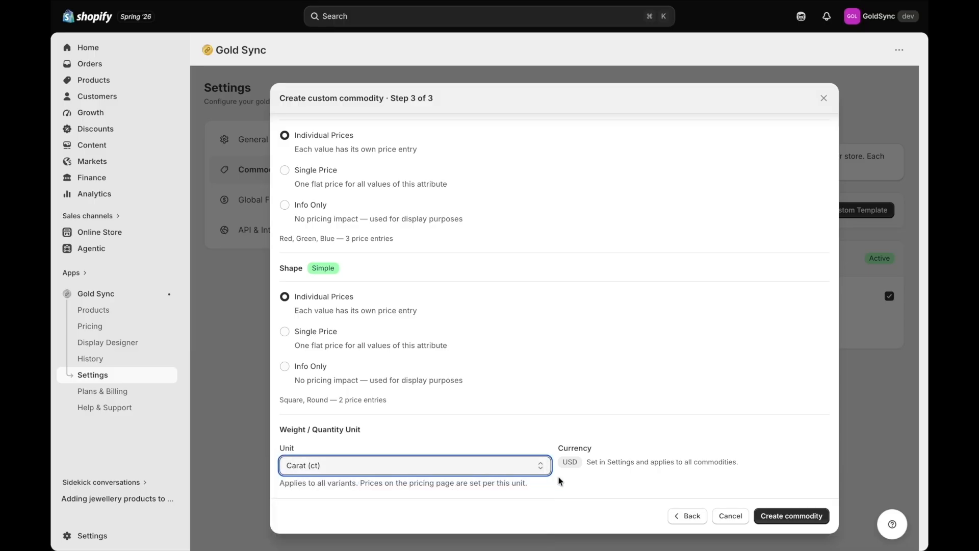
pyautogui.click(790, 517)
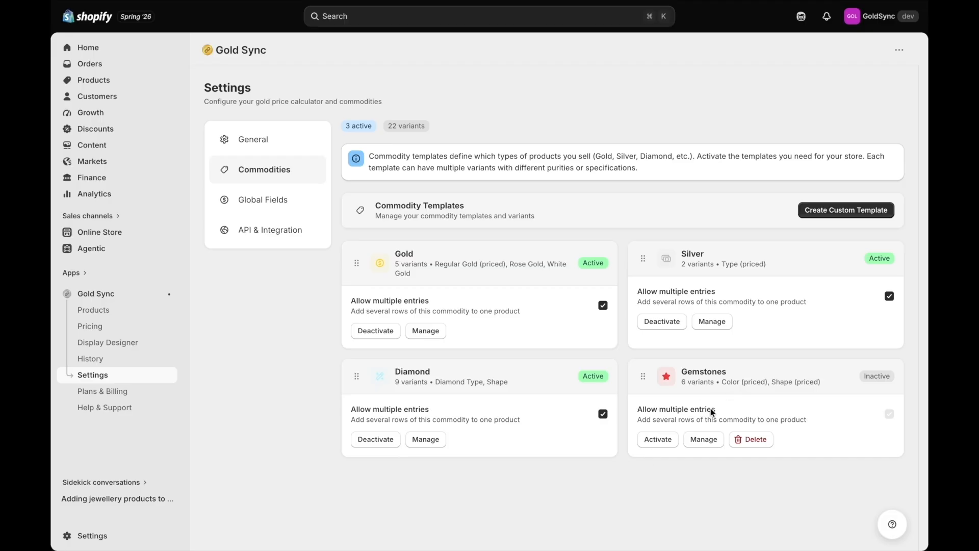
# Step: Activate the Gemstones commodity and review its template settings and attributes
pyautogui.click(668, 441)
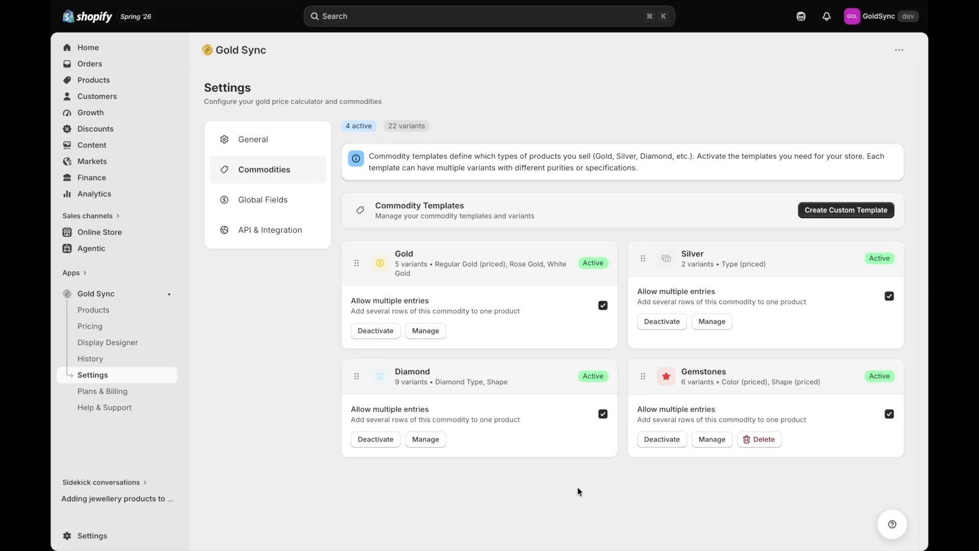
pyautogui.click(719, 439)
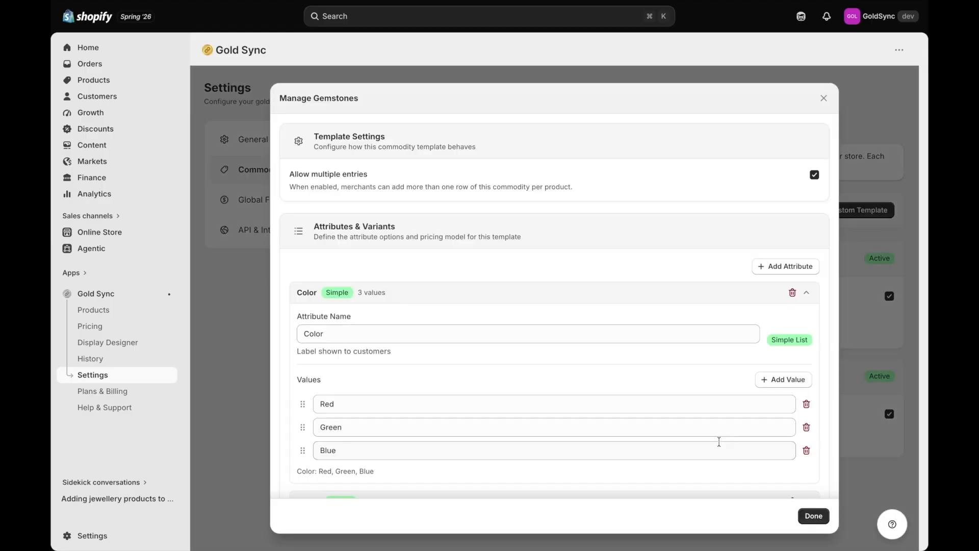
pyautogui.scroll(-2, 607, 399)
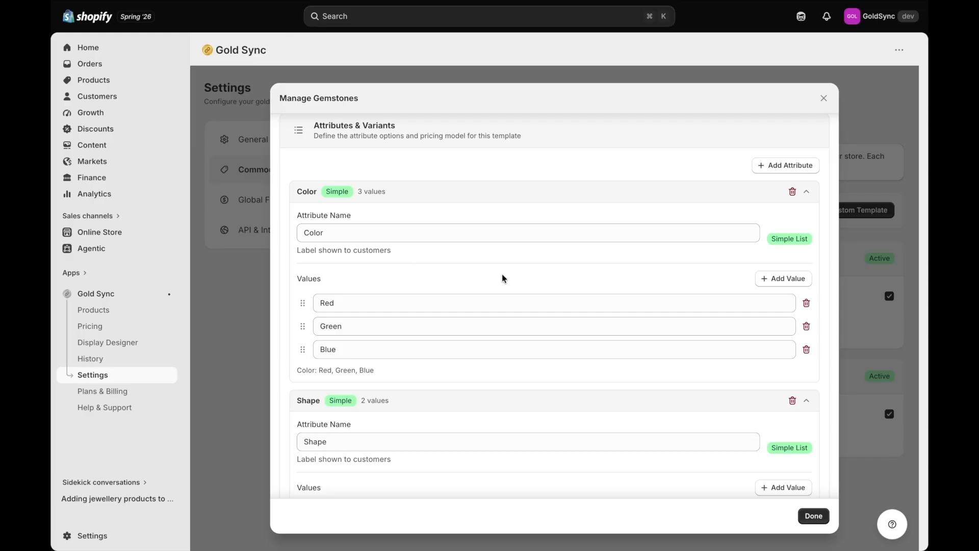
pyautogui.scroll(2, 502, 277)
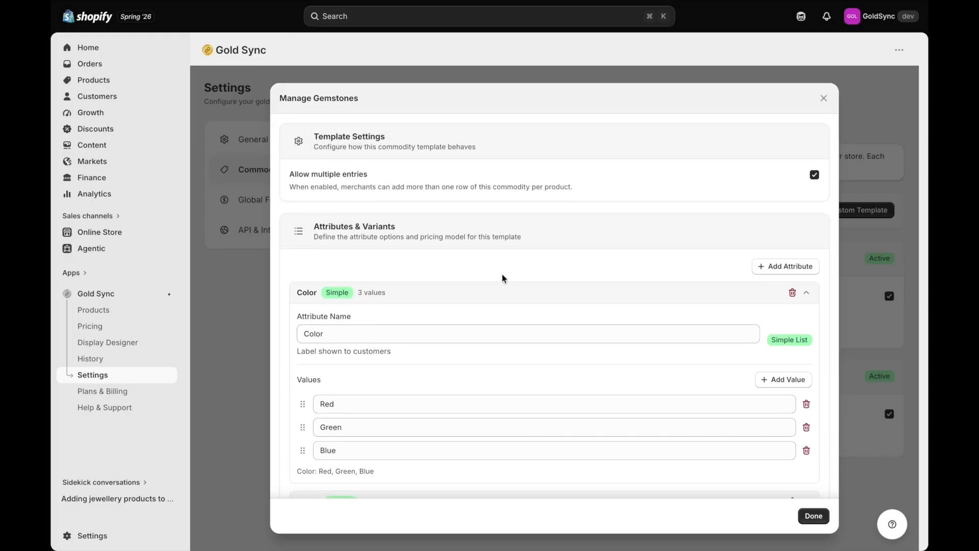
pyautogui.click(808, 516)
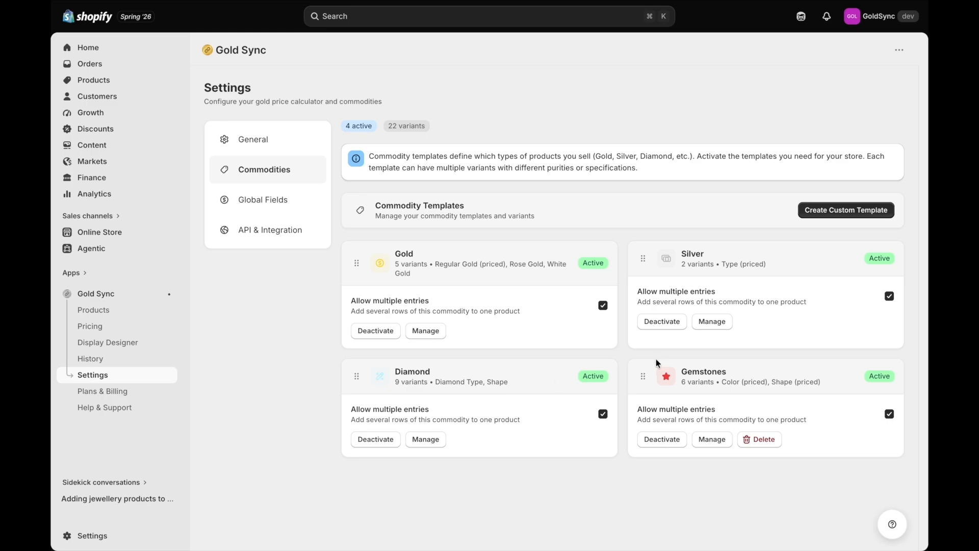
# Step: Examine the attributes and values of the Silver commodity and the nested Diamond Type and Shape attributes of Diamond
pyautogui.click(712, 321)
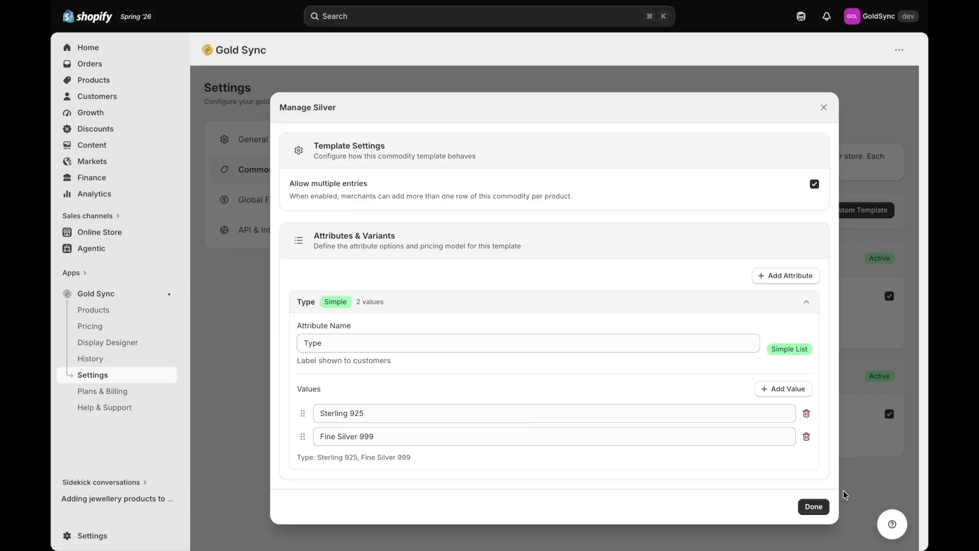
pyautogui.click(814, 507)
pyautogui.click(432, 440)
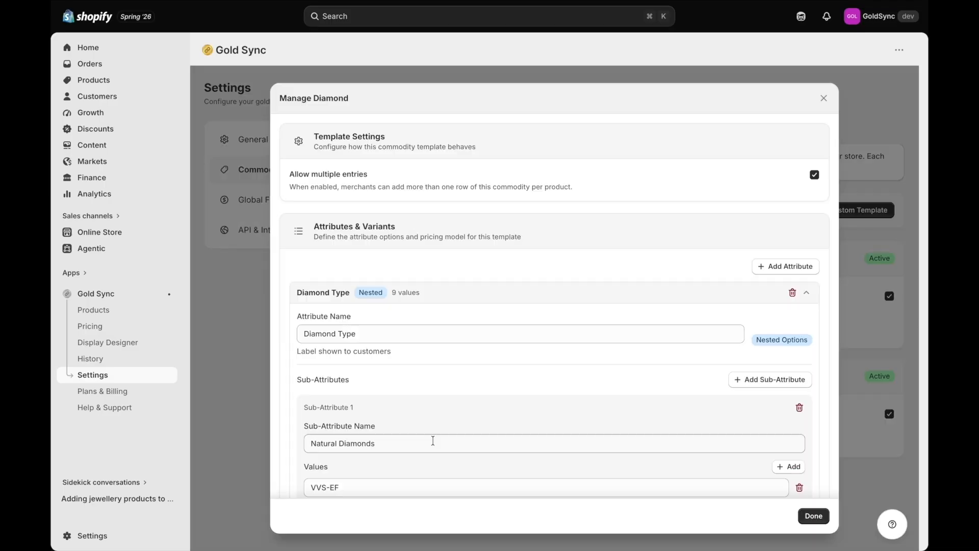
pyautogui.scroll(-2, 499, 403)
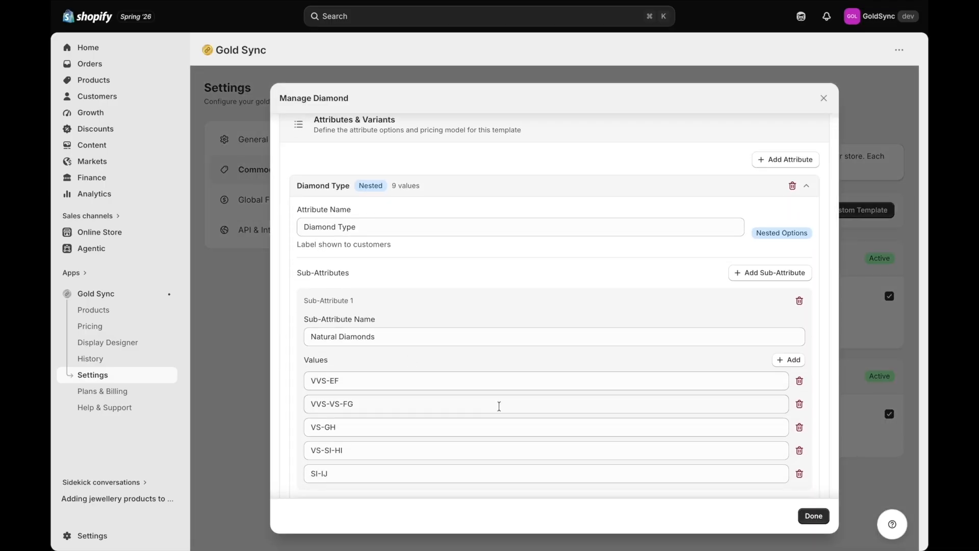
pyautogui.scroll(-3, 499, 406)
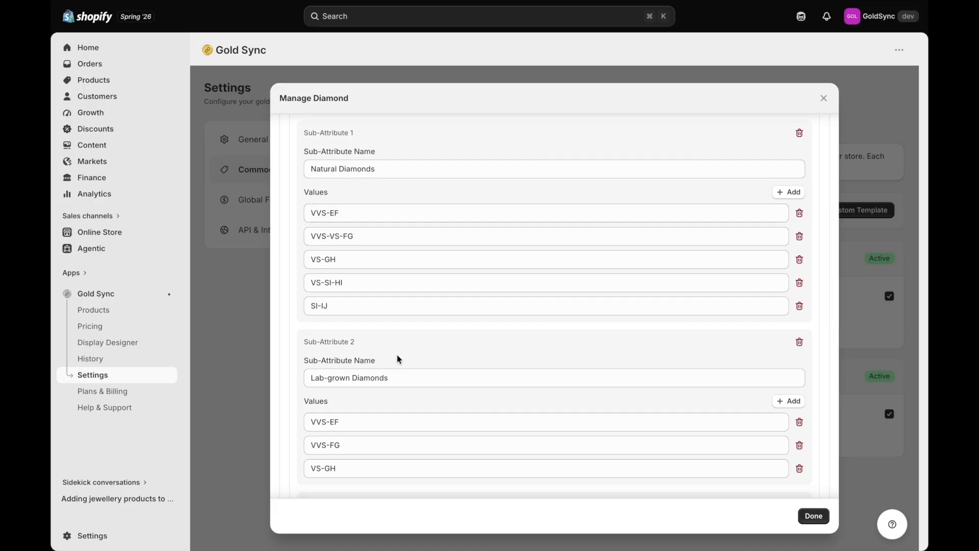
pyautogui.scroll(-2, 398, 358)
pyautogui.scroll(-2, 428, 380)
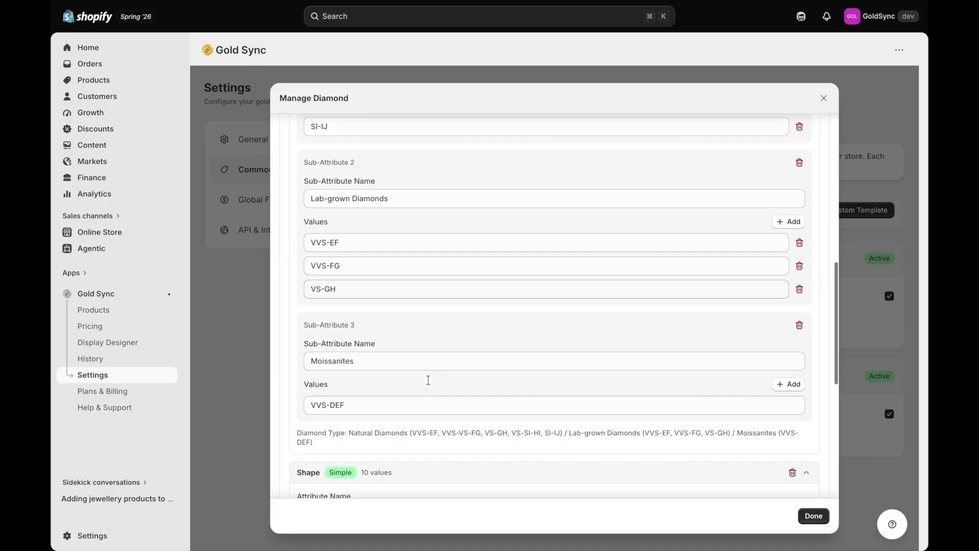
pyautogui.scroll(-3, 414, 403)
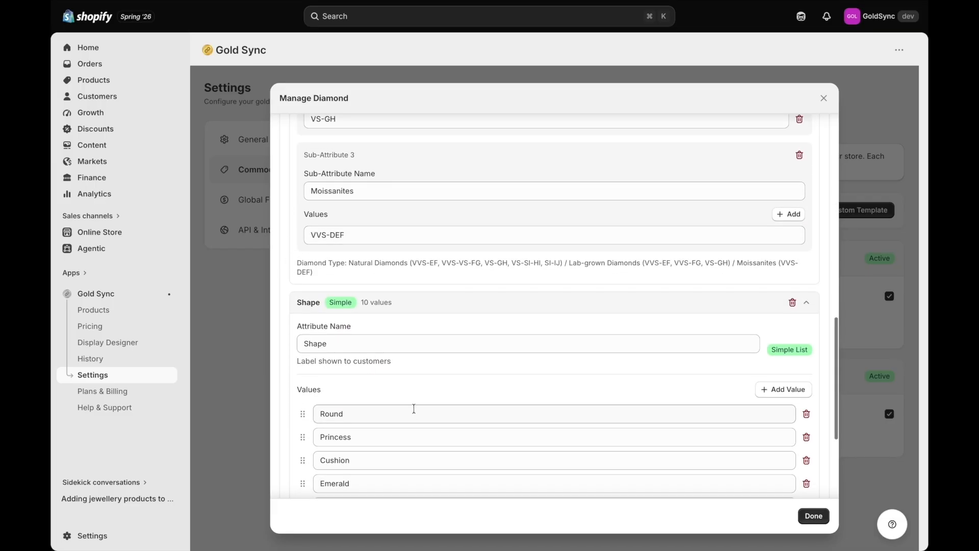
pyautogui.scroll(-3, 414, 408)
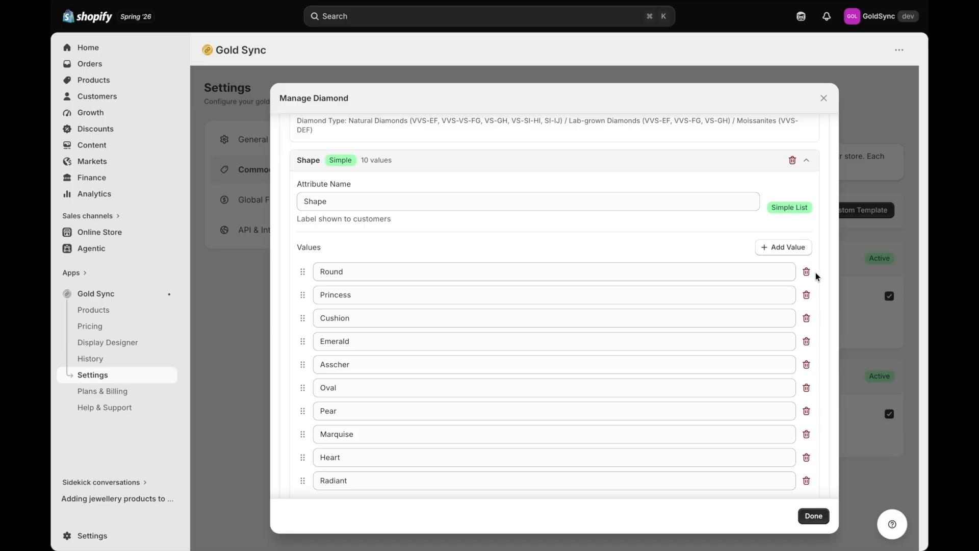
pyautogui.click(813, 516)
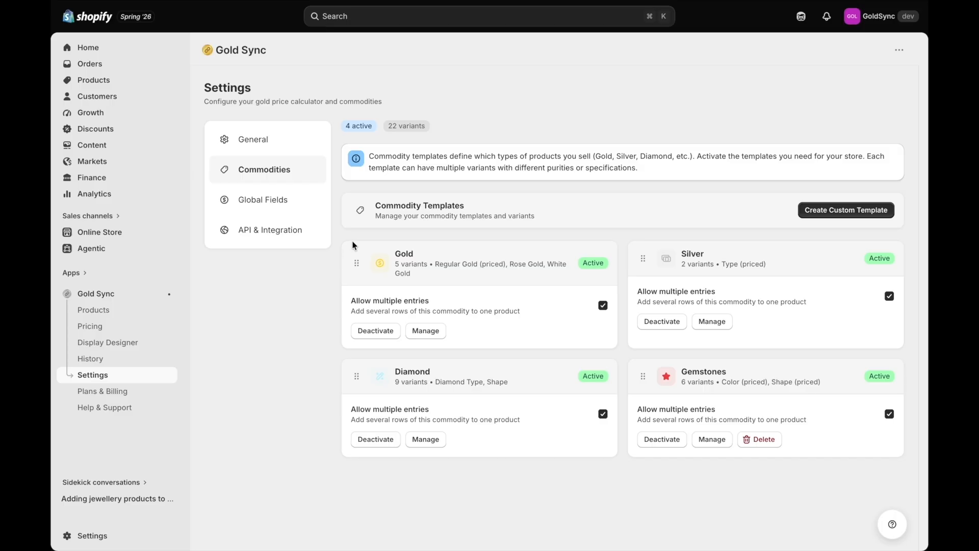
# Step: Add global pricing fields from the Full Custom Fields template and delete the Discount field
pyautogui.click(295, 210)
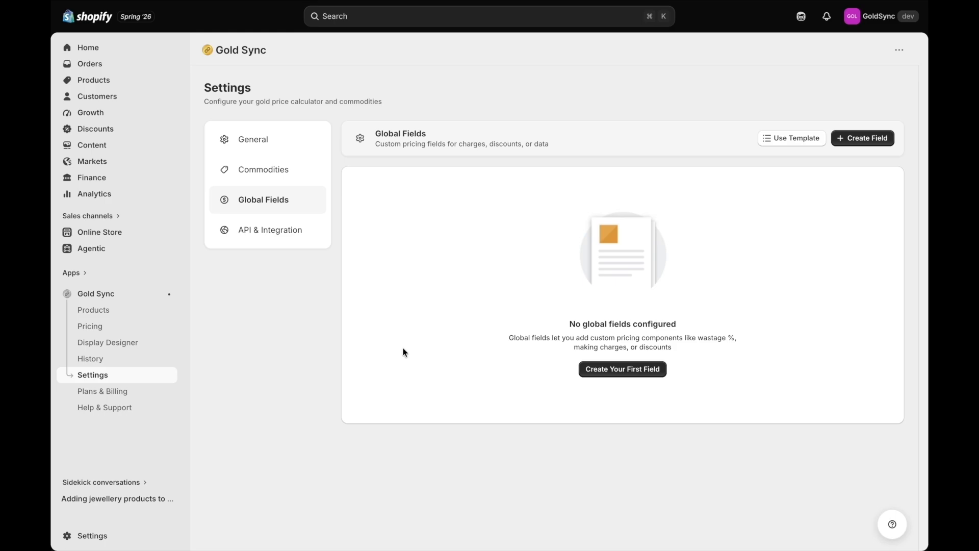
pyautogui.click(802, 146)
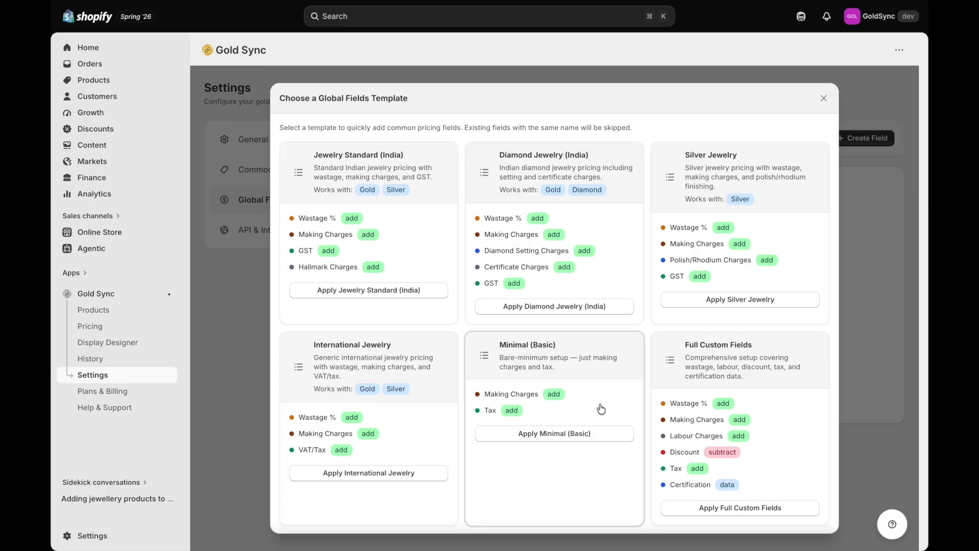
pyautogui.click(753, 510)
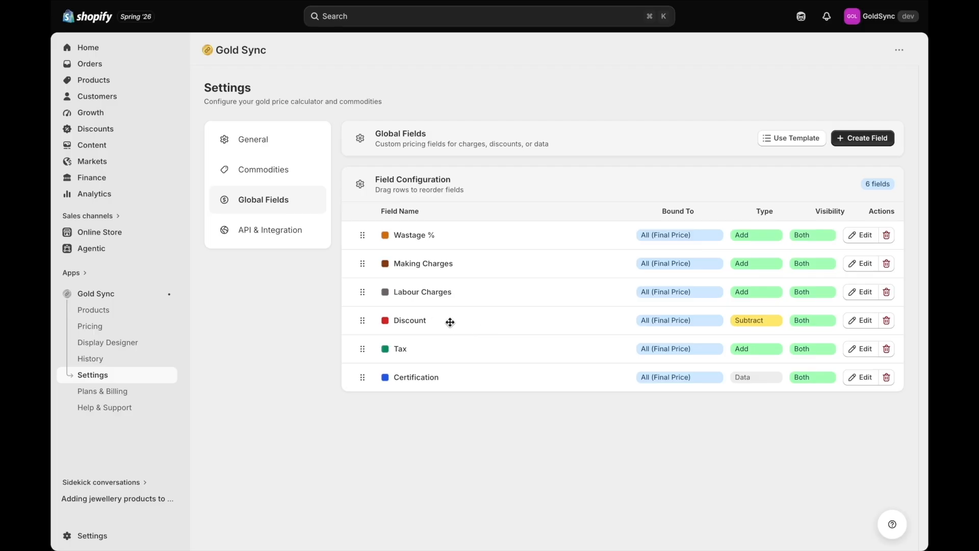
pyautogui.click(887, 322)
pyautogui.click(710, 386)
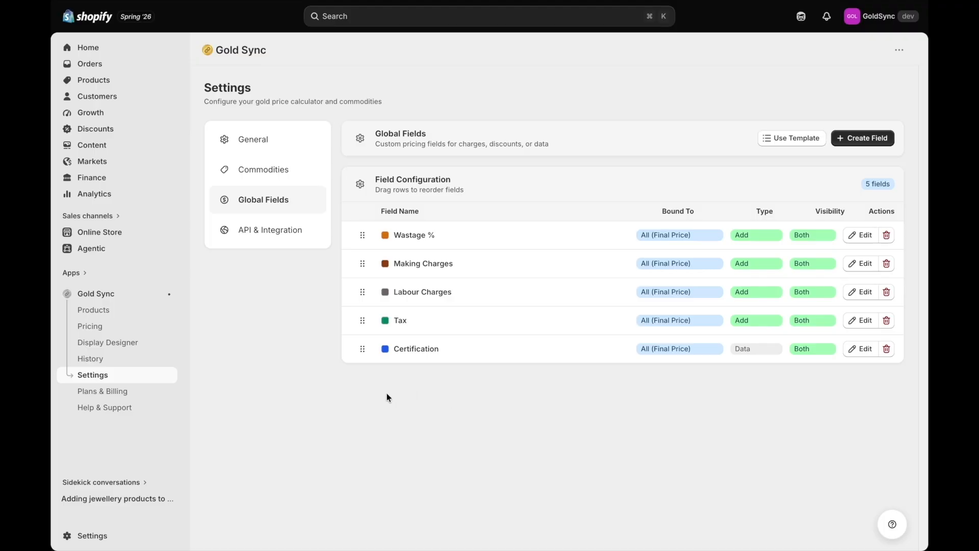
# Step: Try MetalpriceAPI as the API provider with Auto-fetch enabled, and check the available base currencies
pyautogui.click(279, 240)
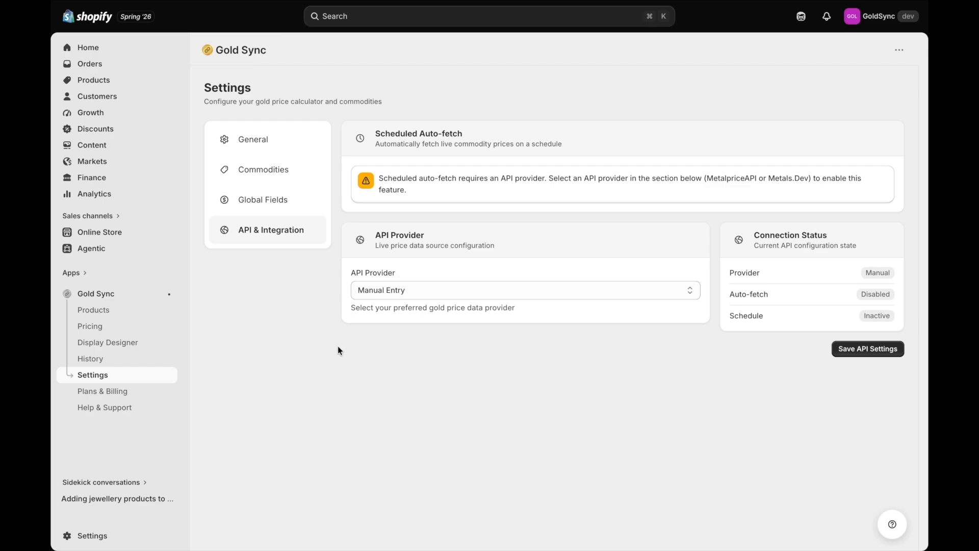
pyautogui.click(485, 296)
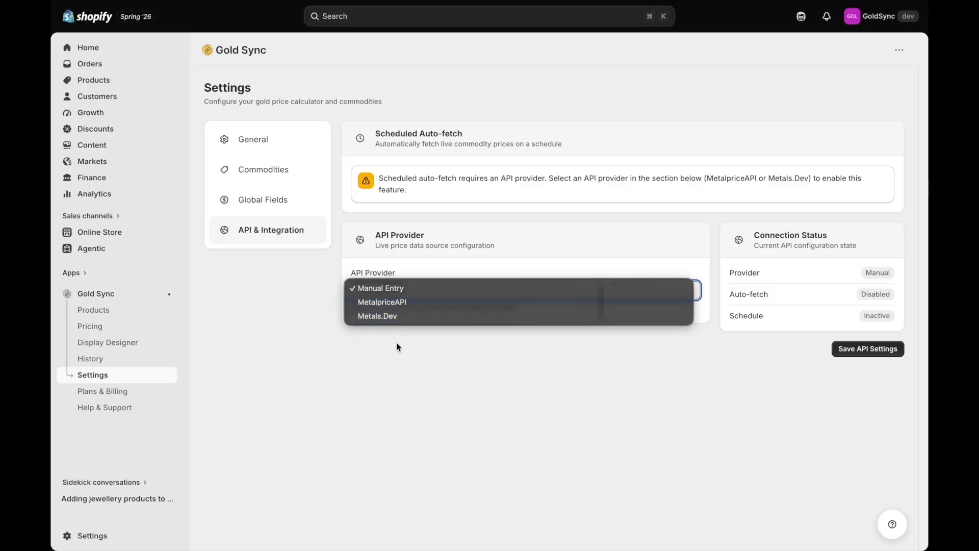
pyautogui.click(378, 373)
pyautogui.click(480, 286)
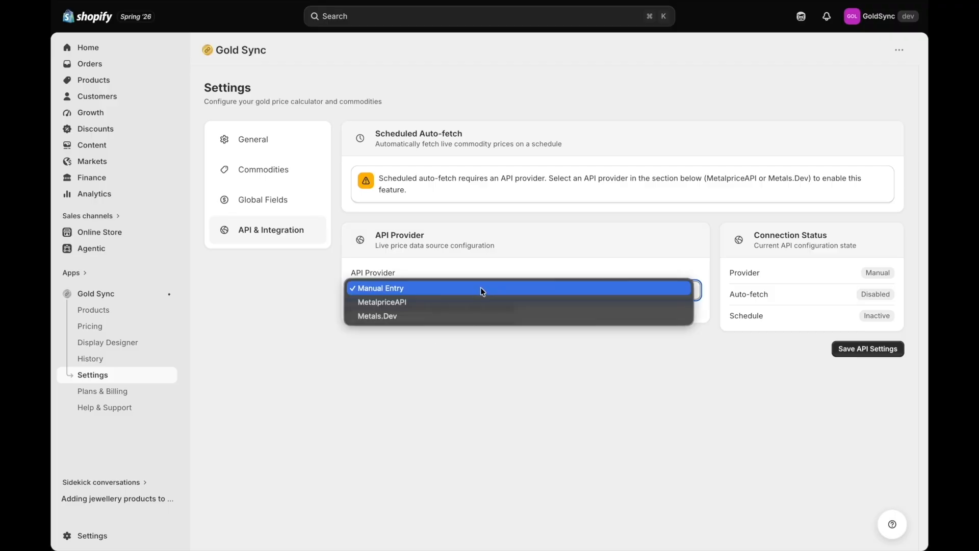
pyautogui.click(433, 301)
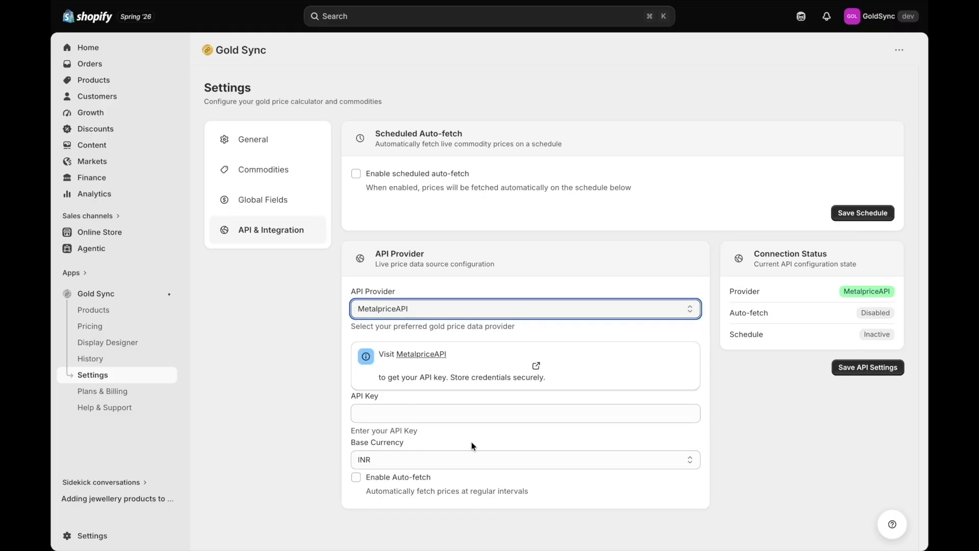
pyautogui.click(356, 477)
pyautogui.click(408, 458)
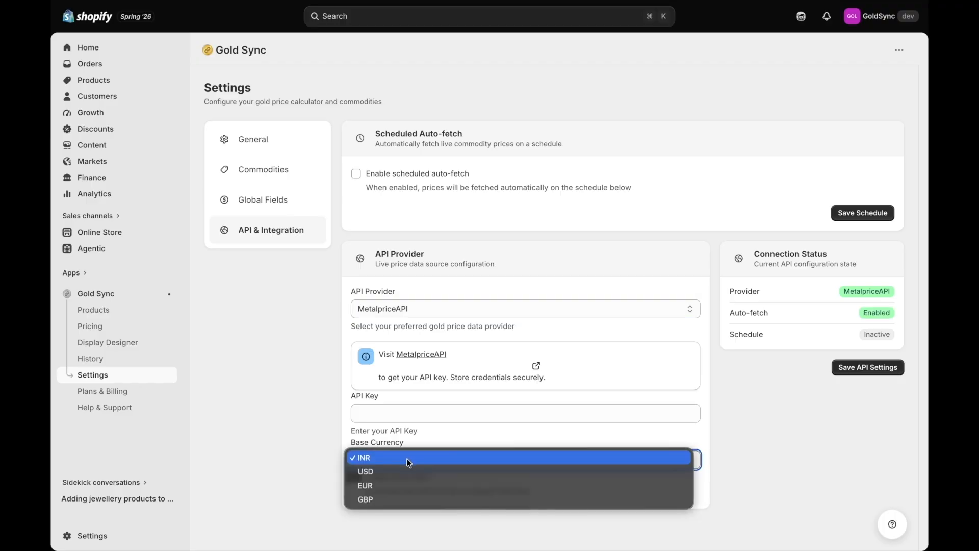
pyautogui.click(290, 412)
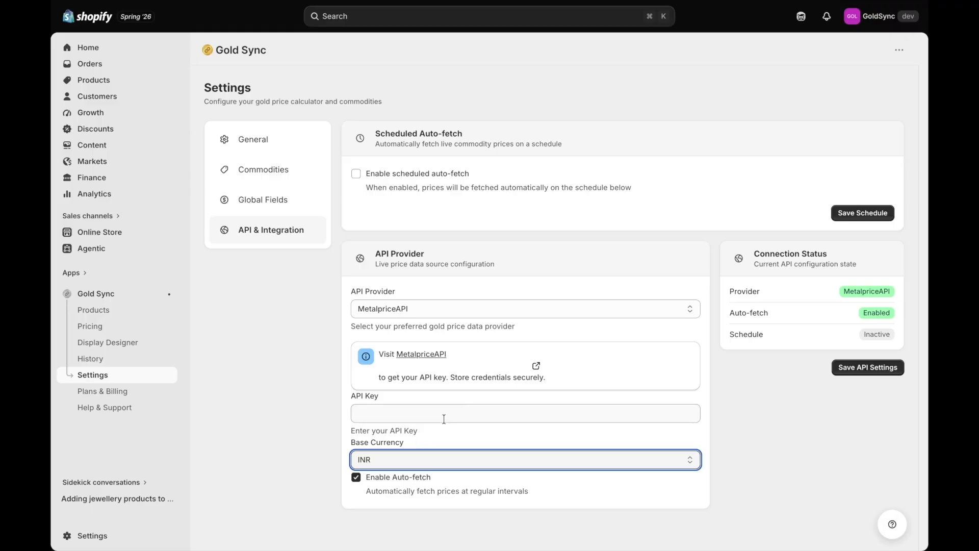
# Step: Try scheduled auto-fetch, check the available schedule frequencies, and turn the schedule off again
pyautogui.click(356, 174)
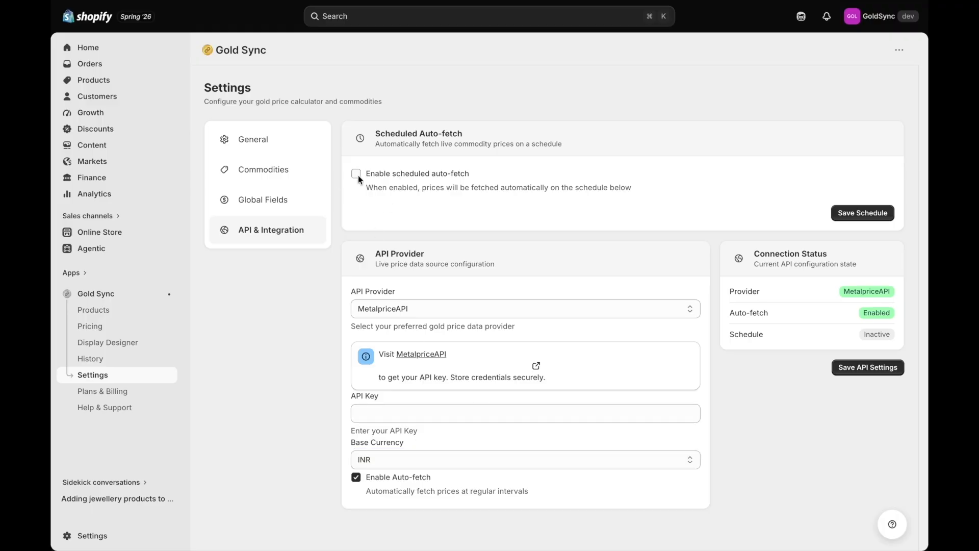
pyautogui.click(427, 227)
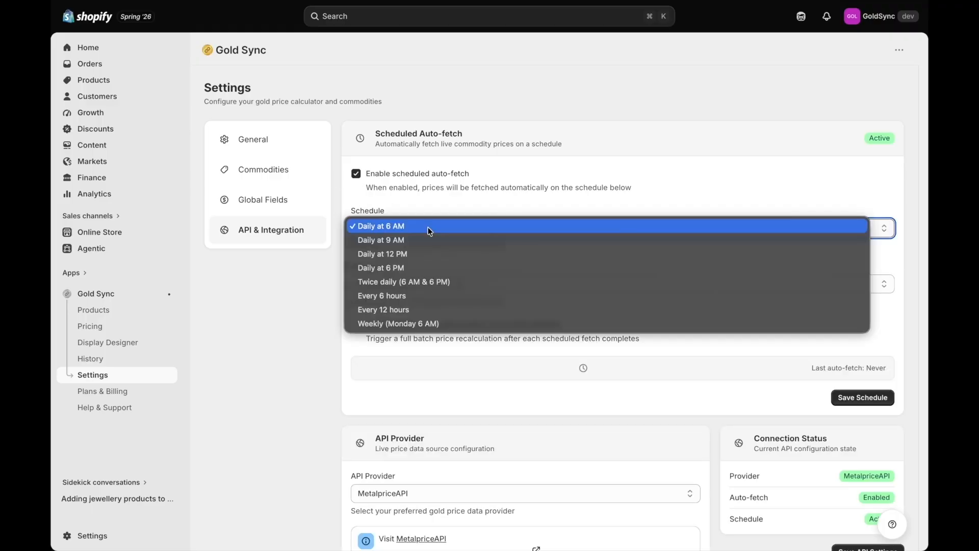
pyautogui.click(292, 322)
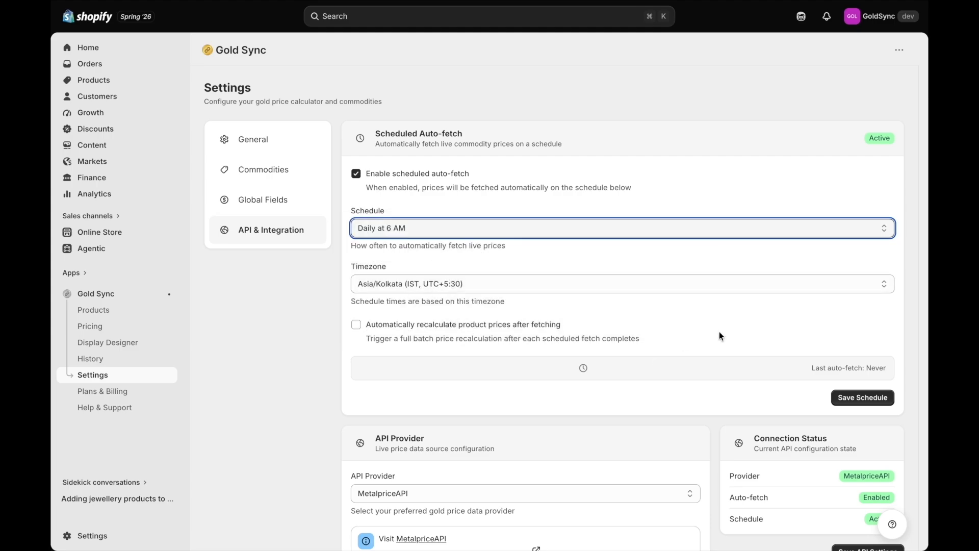
pyautogui.click(356, 173)
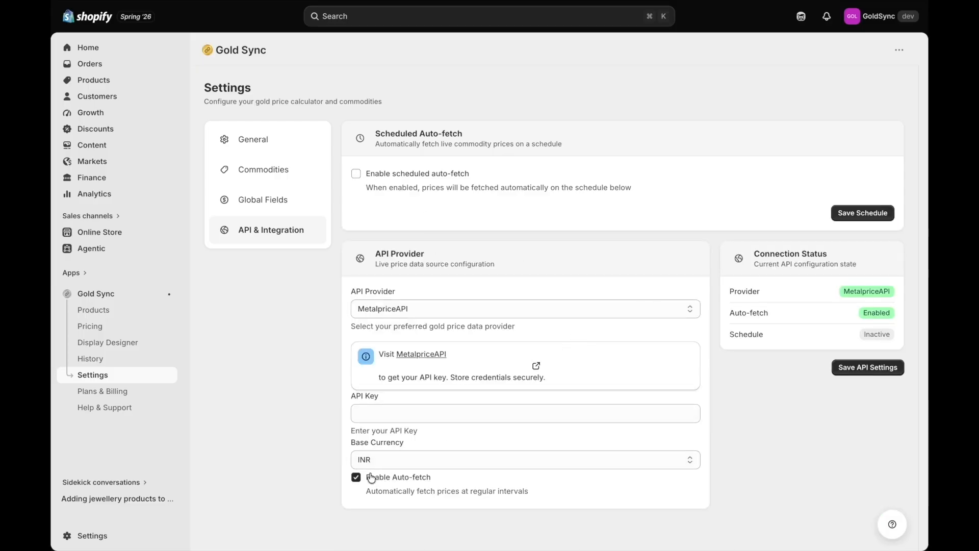
# Step: Turn Auto-fetch off and restore Manual Entry as the API provider
pyautogui.click(356, 476)
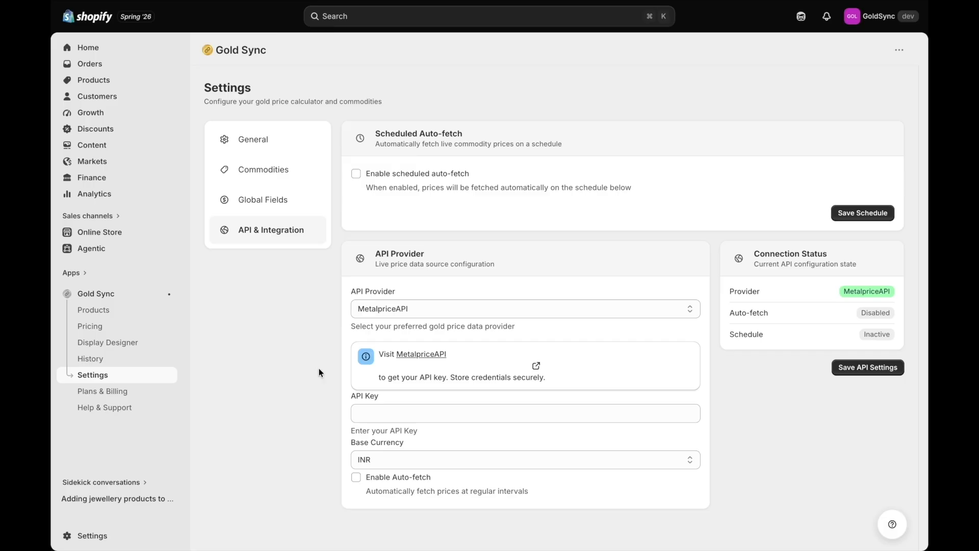
pyautogui.click(484, 312)
pyautogui.click(439, 292)
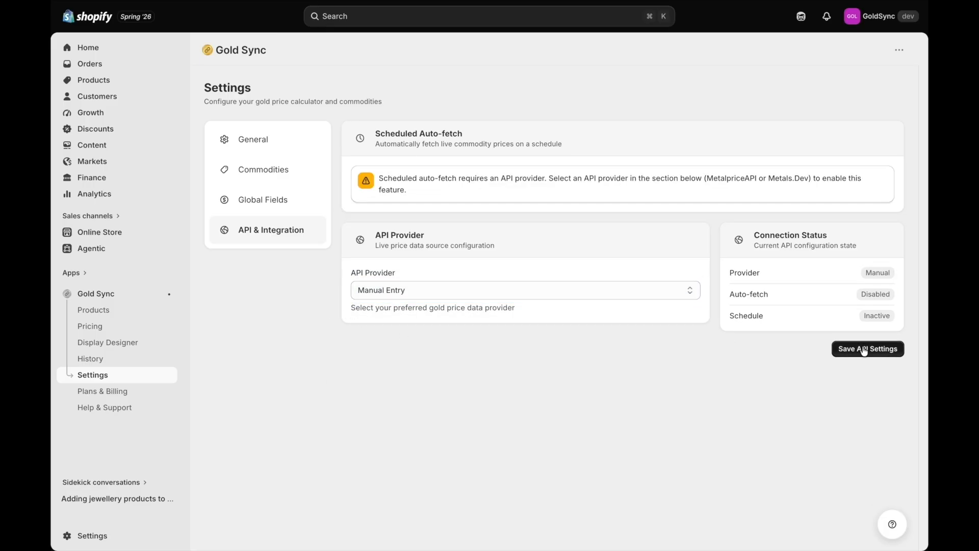
# Step: Revisit the configured global fields and the commodity templates
pyautogui.click(269, 202)
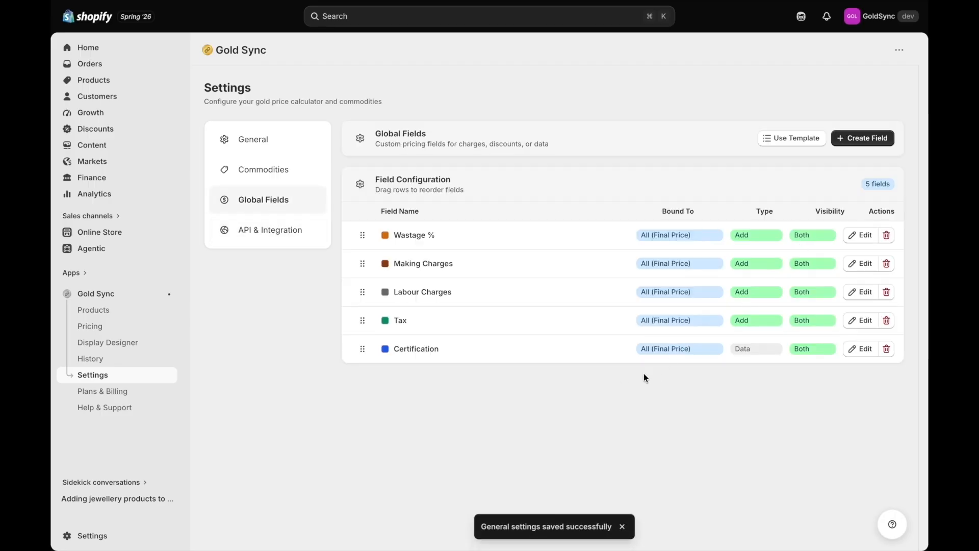
pyautogui.click(285, 173)
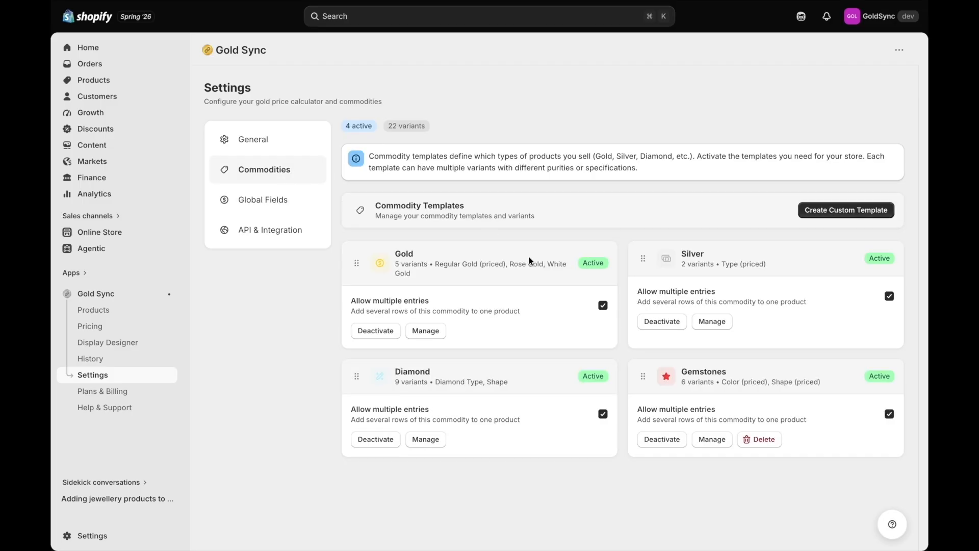
# Step: Revisit the app's general settings and return to the commodity pricing page
pyautogui.click(292, 145)
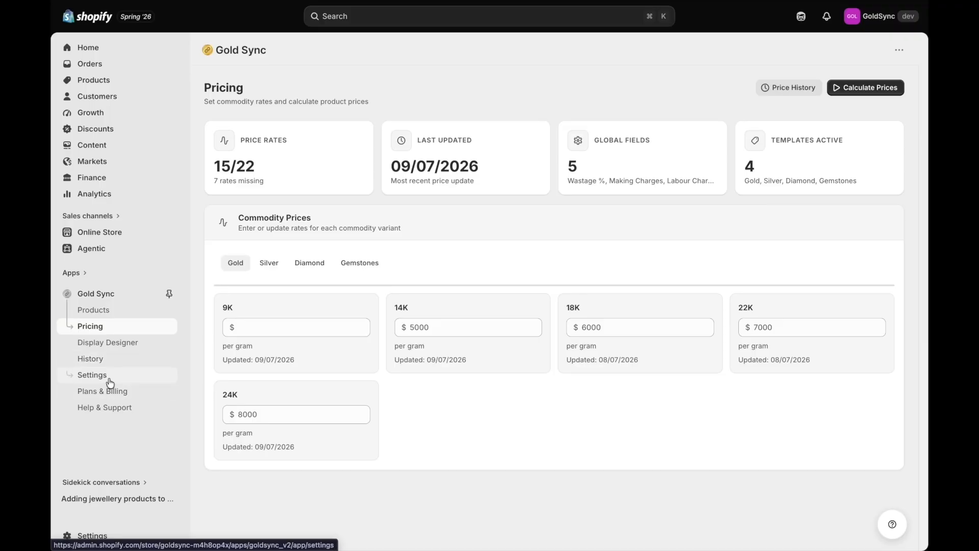
pyautogui.click(110, 380)
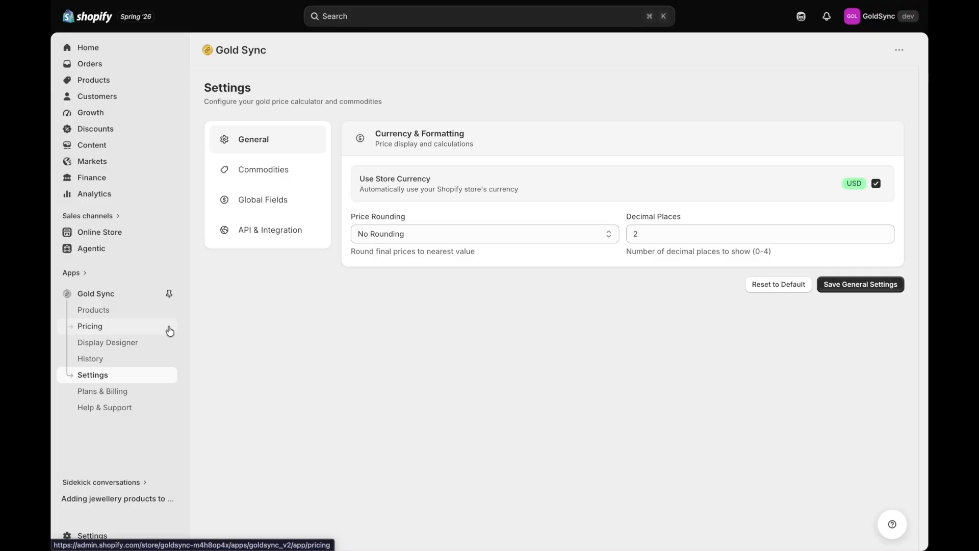
pyautogui.click(115, 334)
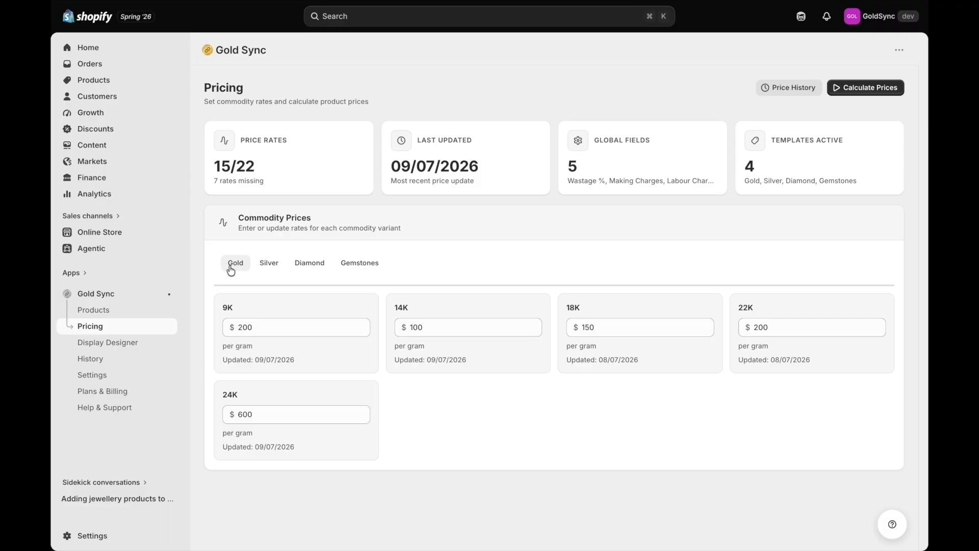
# Step: Confirm the 9K gold rate at $200 per gram and set the 14K rate to $150
pyautogui.click(262, 333)
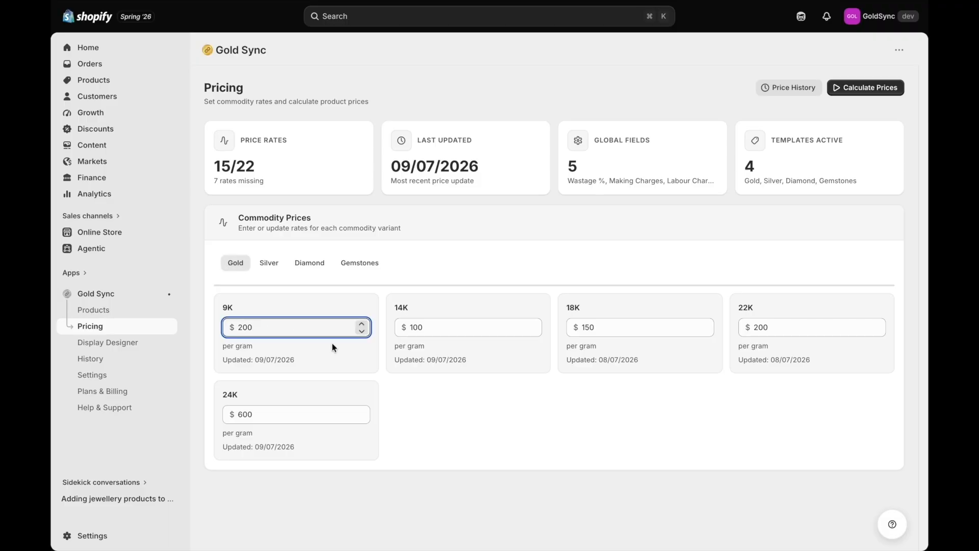
pyautogui.click(447, 331)
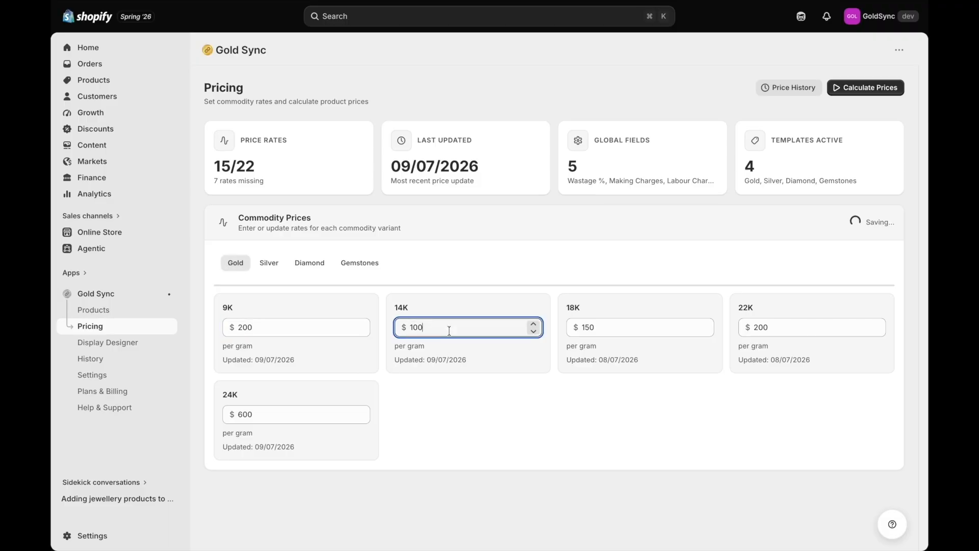
pyautogui.press('BackSpace')
pyautogui.write('5')
pyautogui.press('Tab')
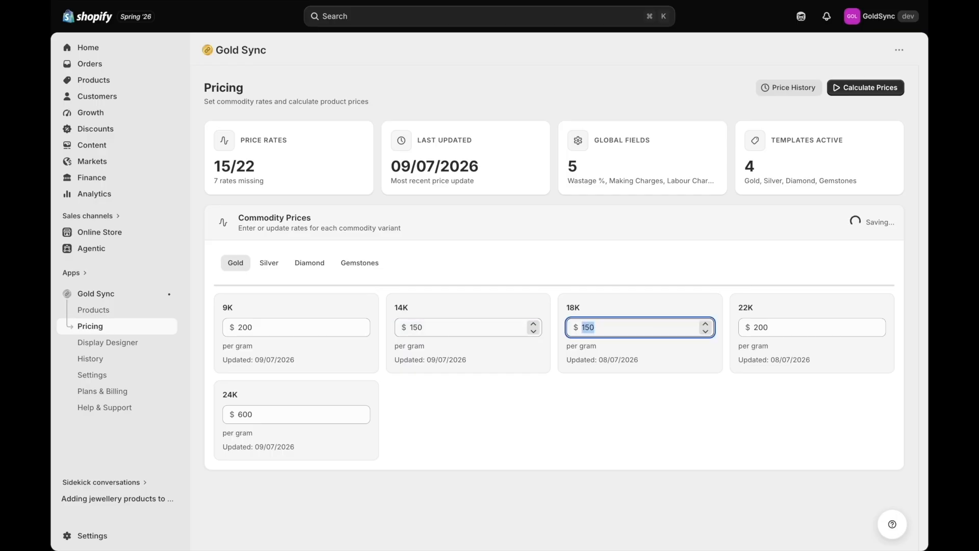
# Step: Set the gold rates per gram to $300 for 18K, $500 for 22K and $600 for 24K
pyautogui.write('300')
pyautogui.press('Tab')
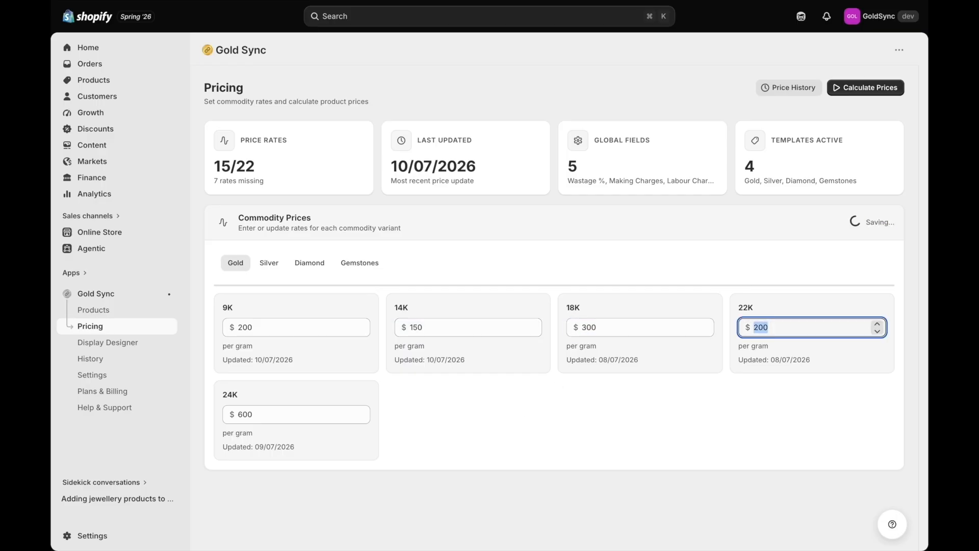
pyautogui.write('500')
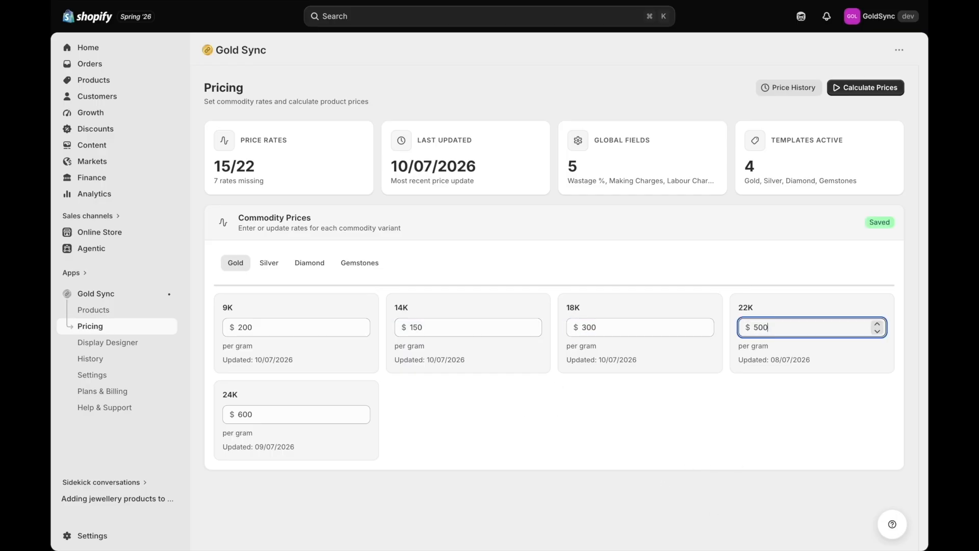
pyautogui.press('Tab')
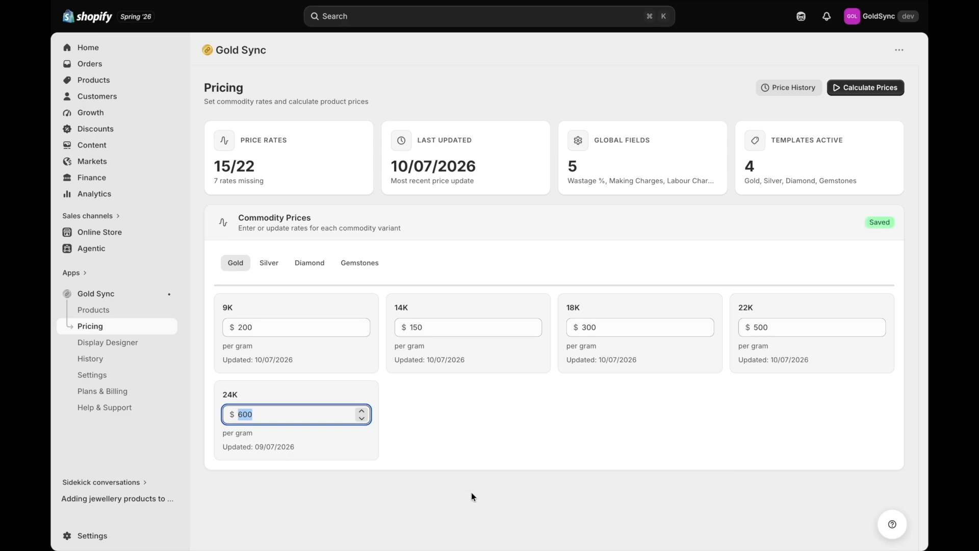
pyautogui.write('600')
pyautogui.click(577, 424)
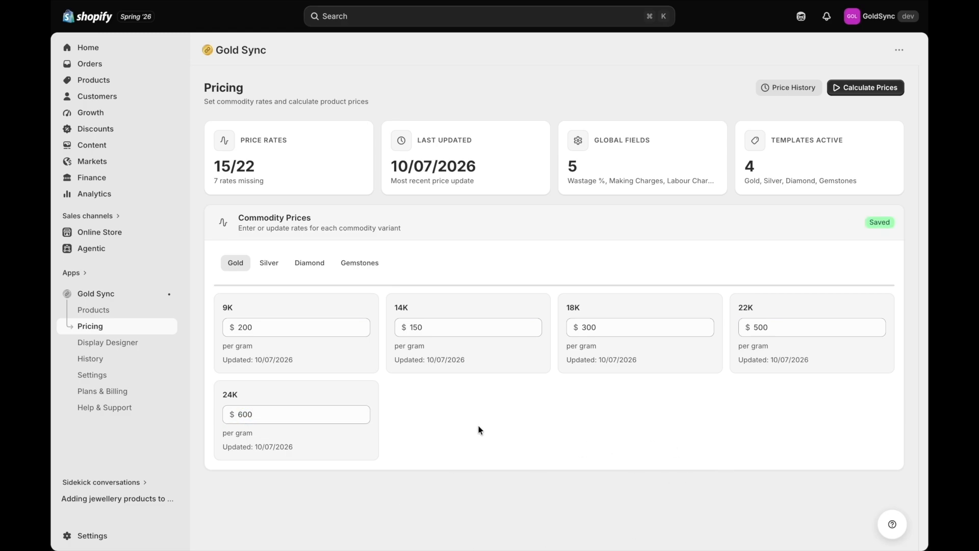
# Step: Set the Sterling Silver 925 and Fine Silver 999 rates to $400 per gram each
pyautogui.click(268, 262)
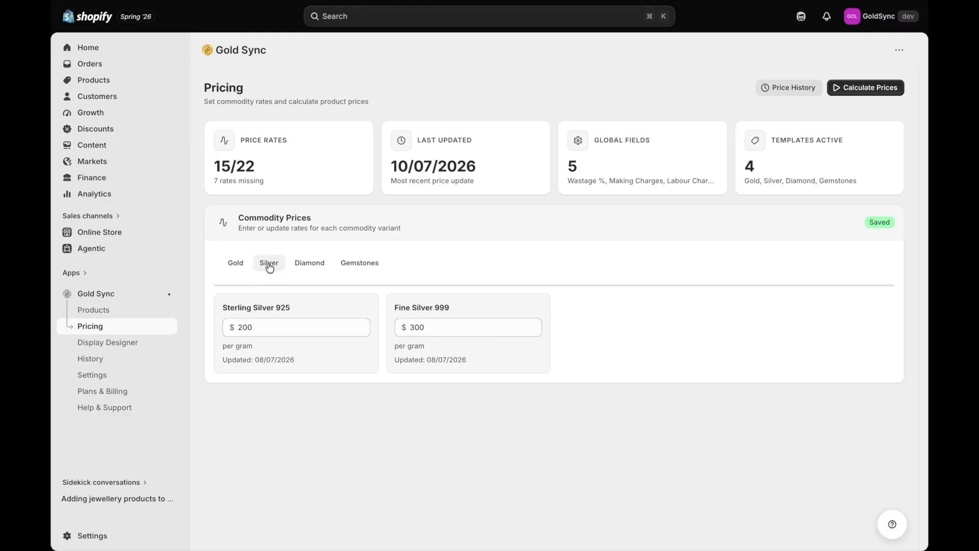
pyautogui.click(282, 332)
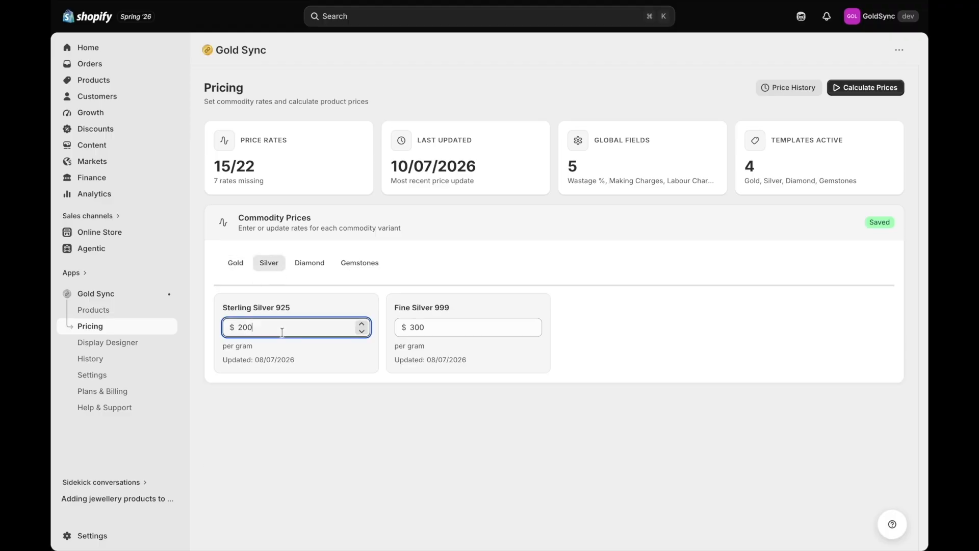
pyautogui.doubleClick(243, 328)
pyautogui.write('400')
pyautogui.press('Tab')
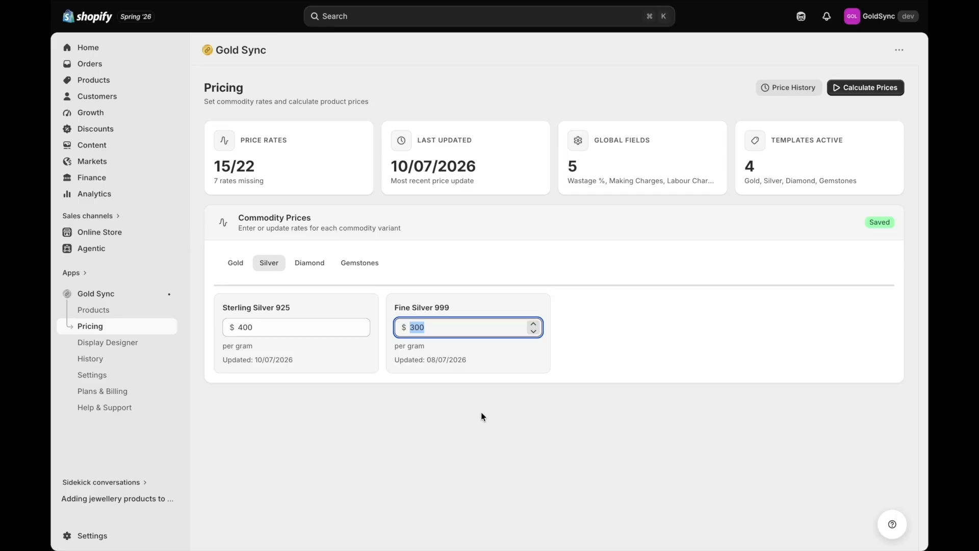
pyautogui.write('400')
pyautogui.click(659, 353)
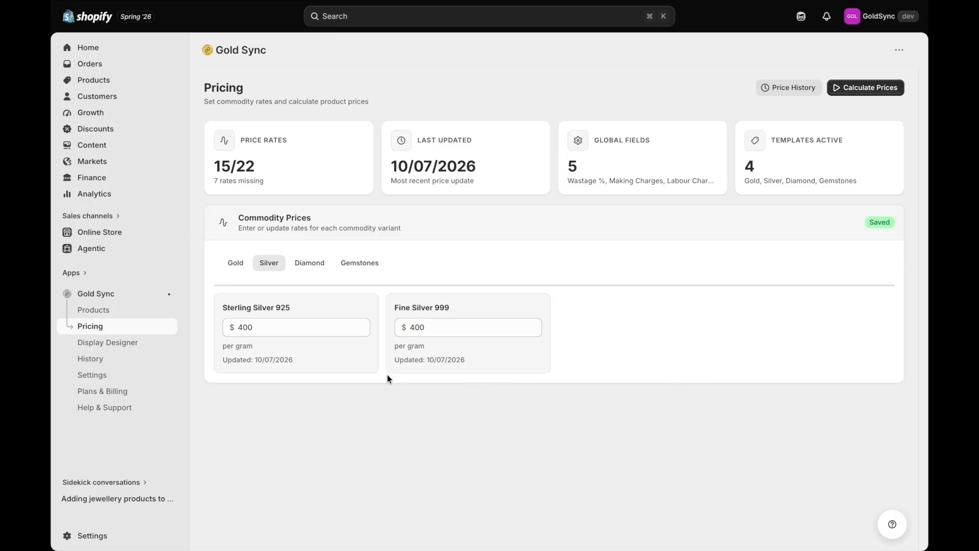
# Step: Change the Fine Silver 999 rate to $600 per gram
pyautogui.click(302, 269)
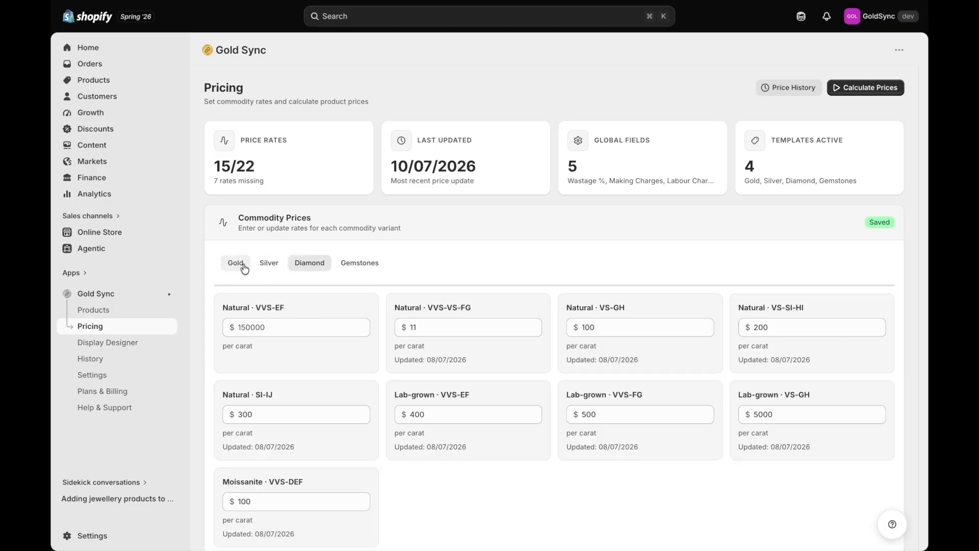
pyautogui.click(269, 264)
pyautogui.click(424, 328)
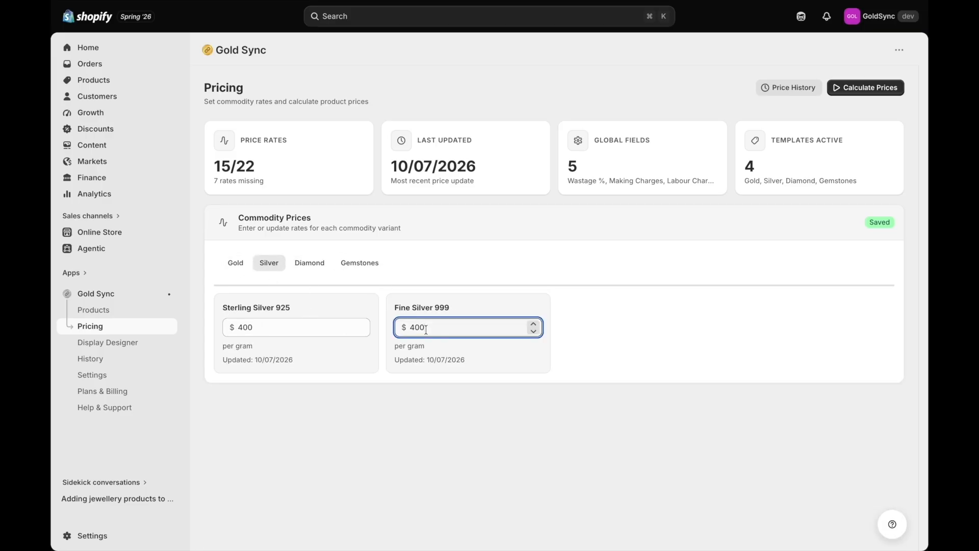
pyautogui.doubleClick(425, 328)
pyautogui.write('600')
pyautogui.click(597, 353)
# Step: Set the Natural VVS-EF diamond rate to $2500 per carat
pyautogui.click(307, 263)
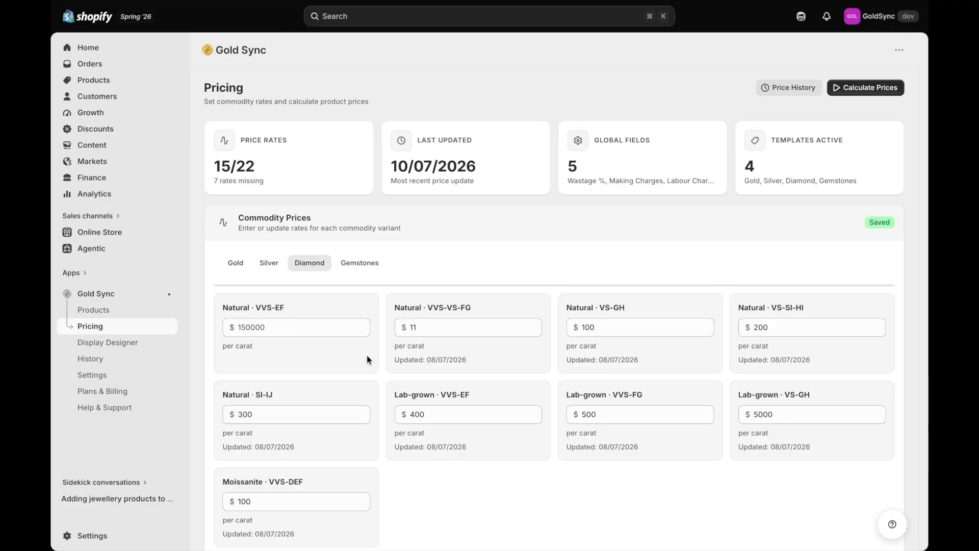
pyautogui.scroll(-1, 356, 326)
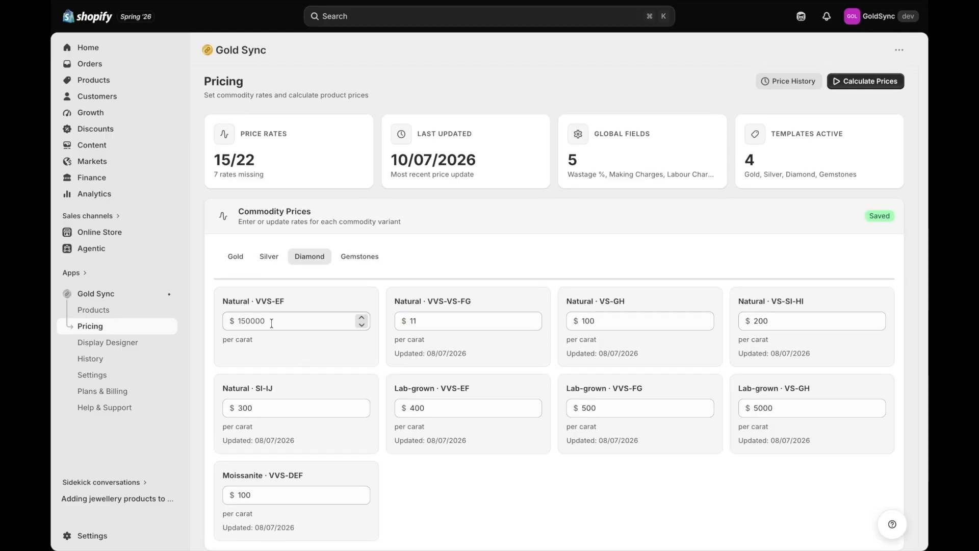
pyautogui.click(271, 323)
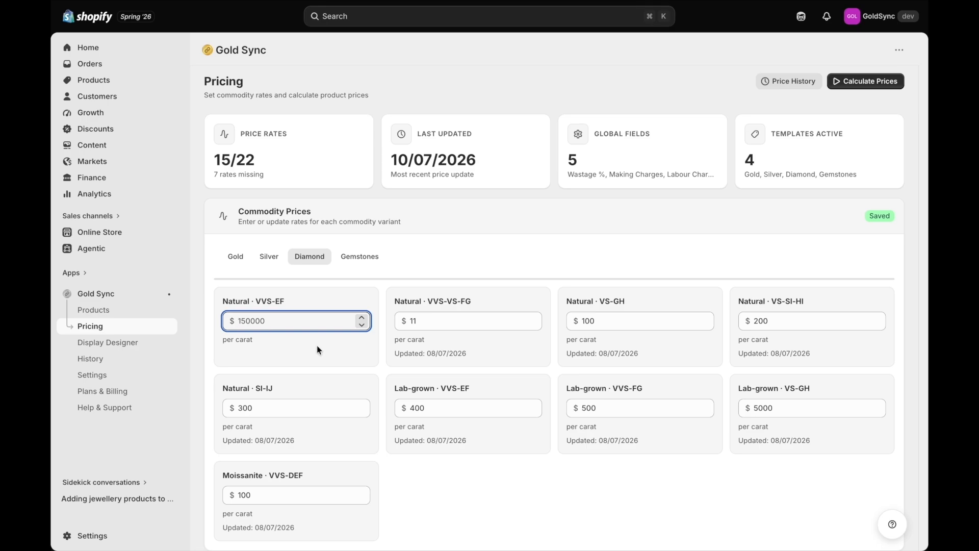
pyautogui.hotkey('ctrl', 'a')
pyautogui.write('2500')
pyautogui.press('Tab')
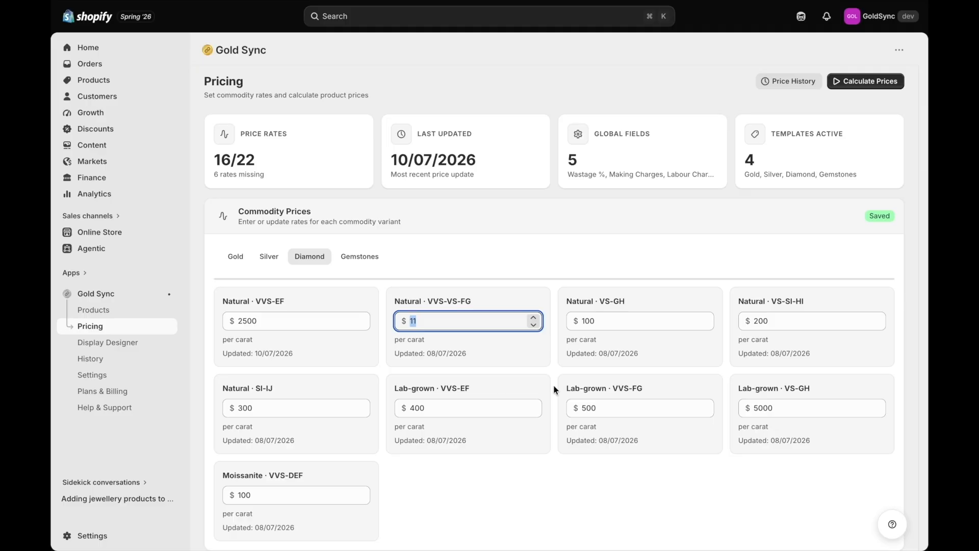
# Step: Set the natural diamond rates per carat to $300 for VVS-VS-FG and $500 for VS-GH
pyautogui.write('300')
pyautogui.press('Tab')
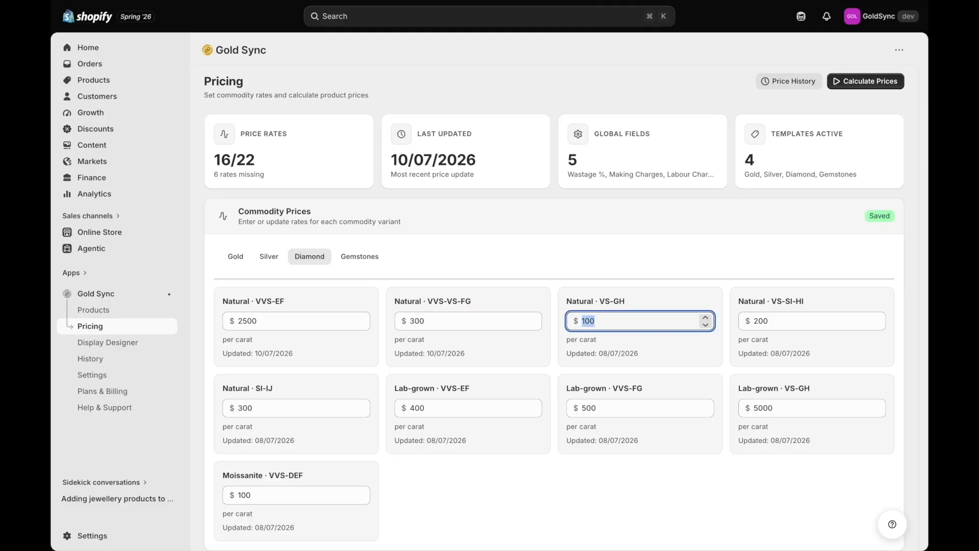
pyautogui.write('500')
pyautogui.press('Tab')
pyautogui.click(532, 534)
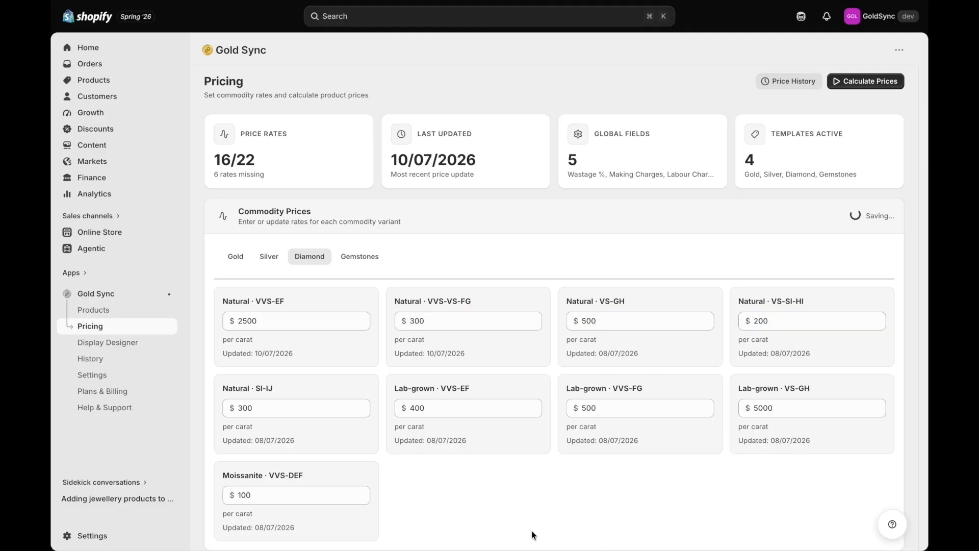
# Step: Set the gemstone rates per carat to $150 for Red_Square and $160 for Red_Round
pyautogui.click(359, 259)
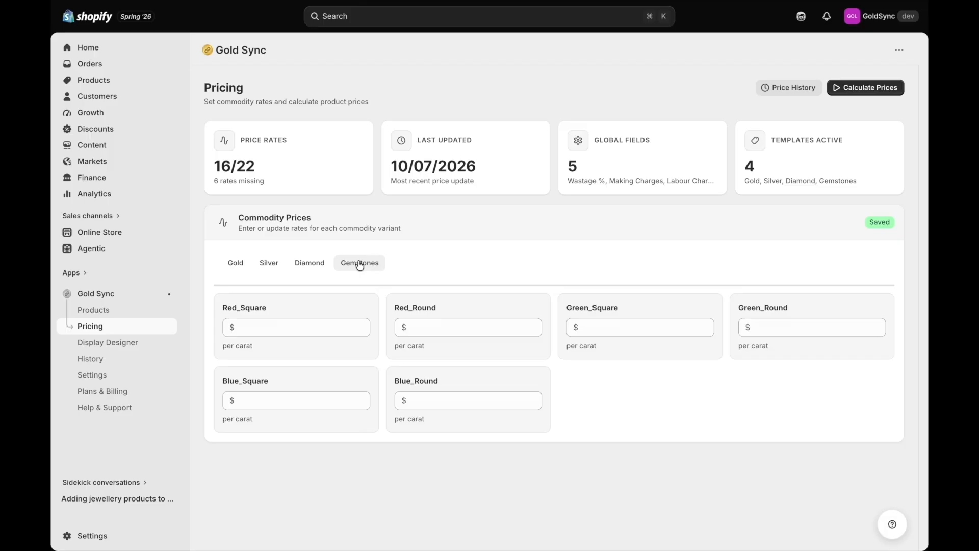
pyautogui.click(262, 334)
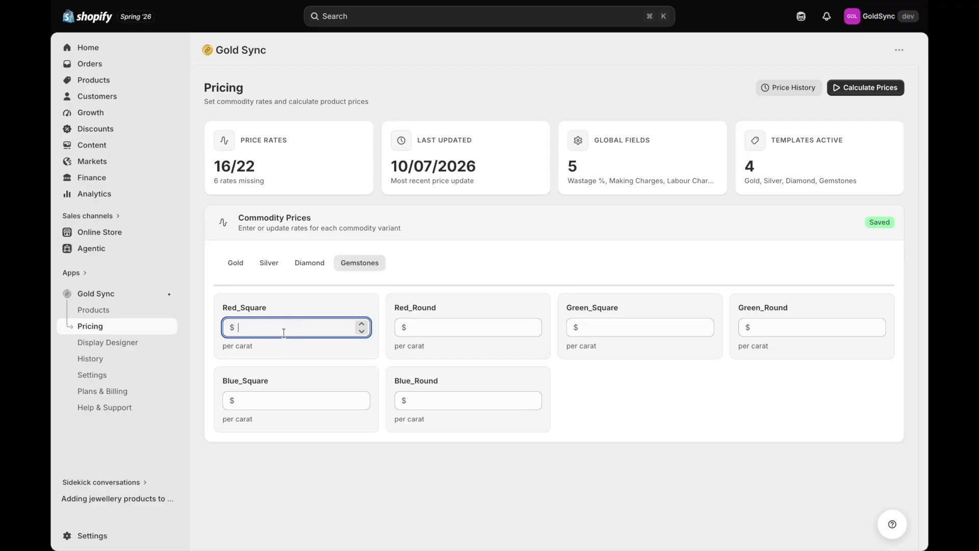
pyautogui.click(226, 306)
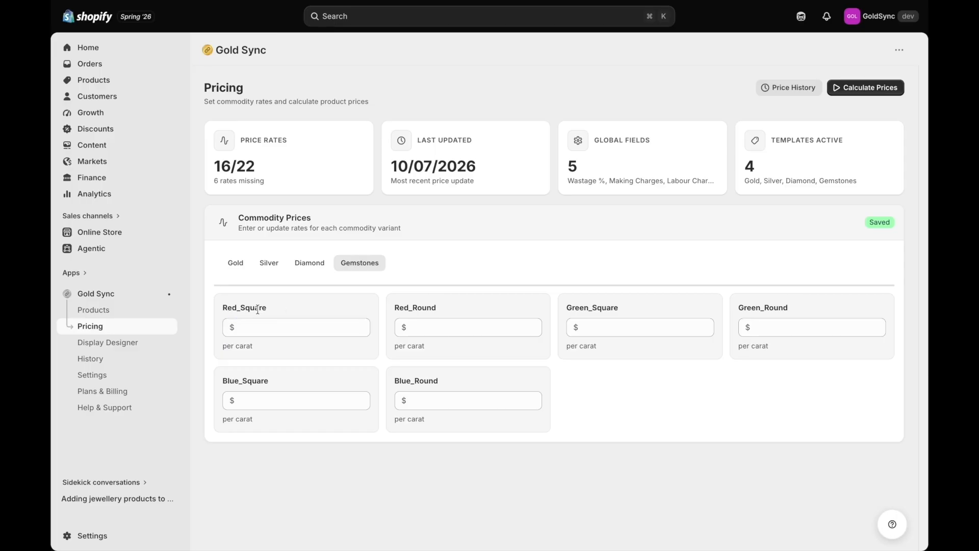
pyautogui.tripleClick(280, 311)
pyautogui.click(281, 331)
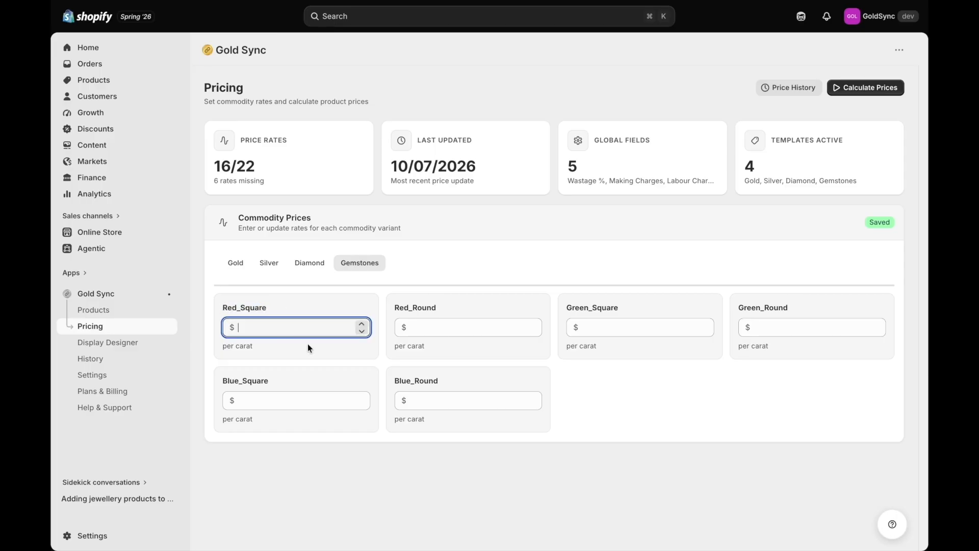
pyautogui.write('150')
pyautogui.press('Tab')
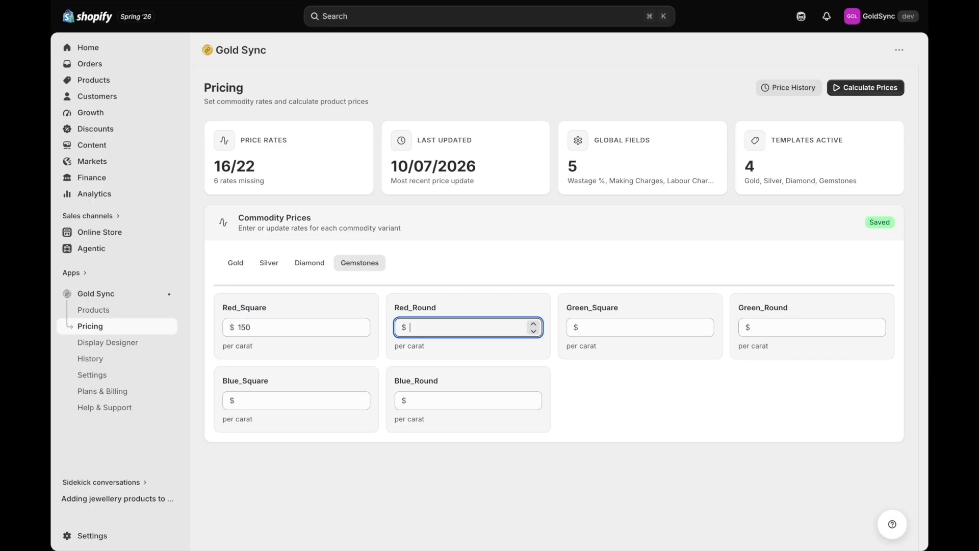
pyautogui.write('1')
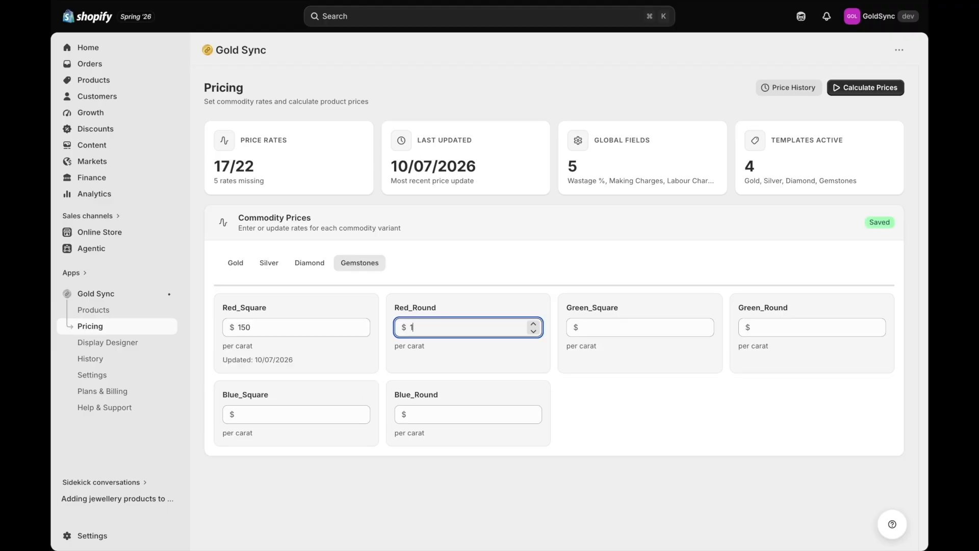
pyautogui.write('60')
pyautogui.press('Tab')
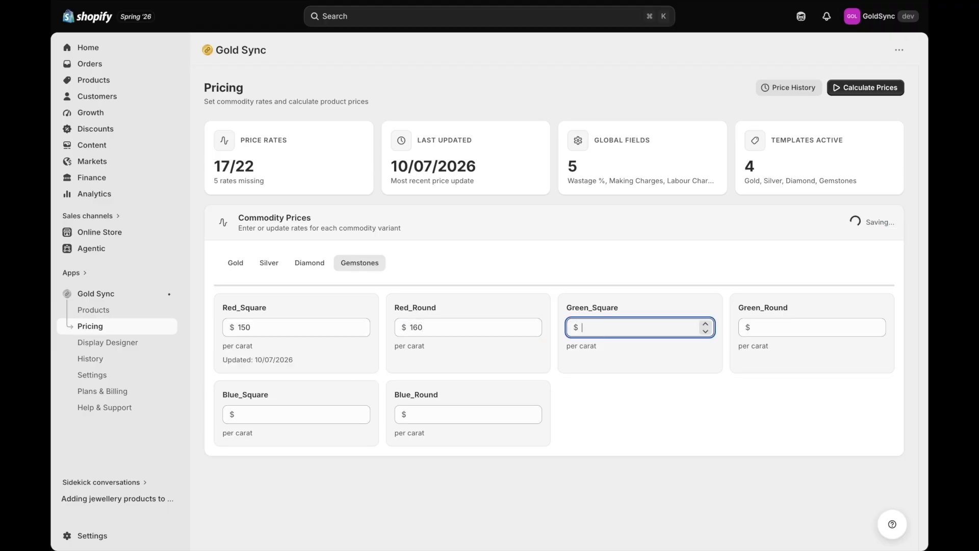
# Step: Set the Green_Square gemstone rate to $400 per carat, leaving the Green_Round rate blank
pyautogui.write('400')
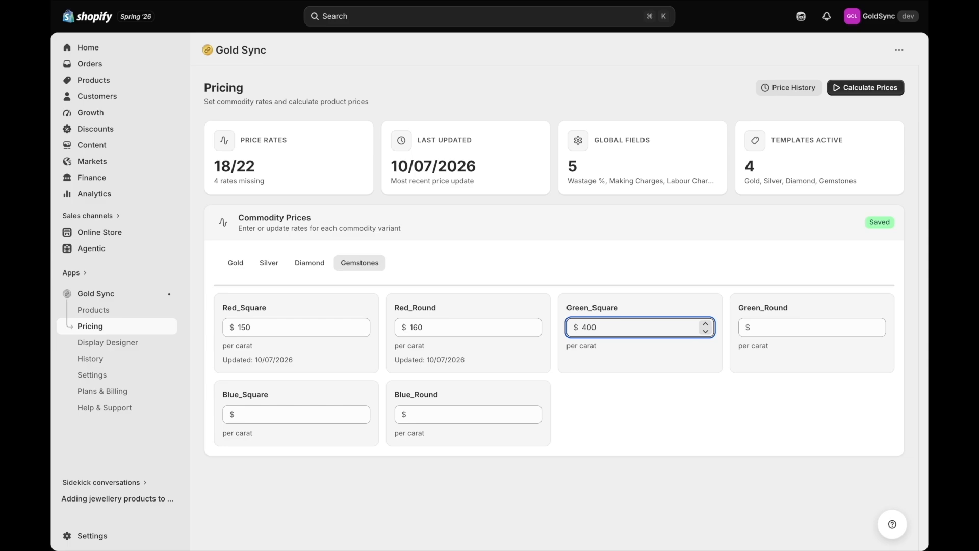
pyautogui.press('Tab')
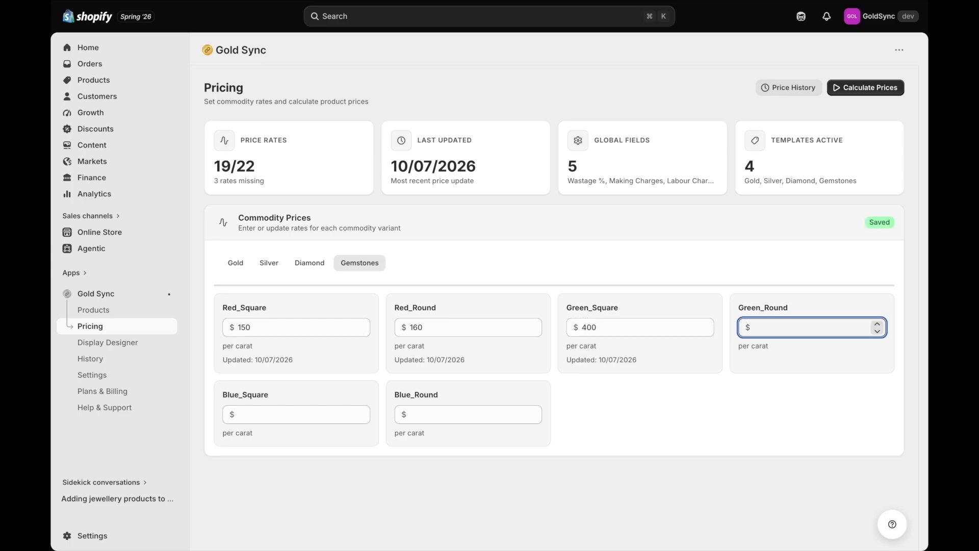
pyautogui.click(646, 415)
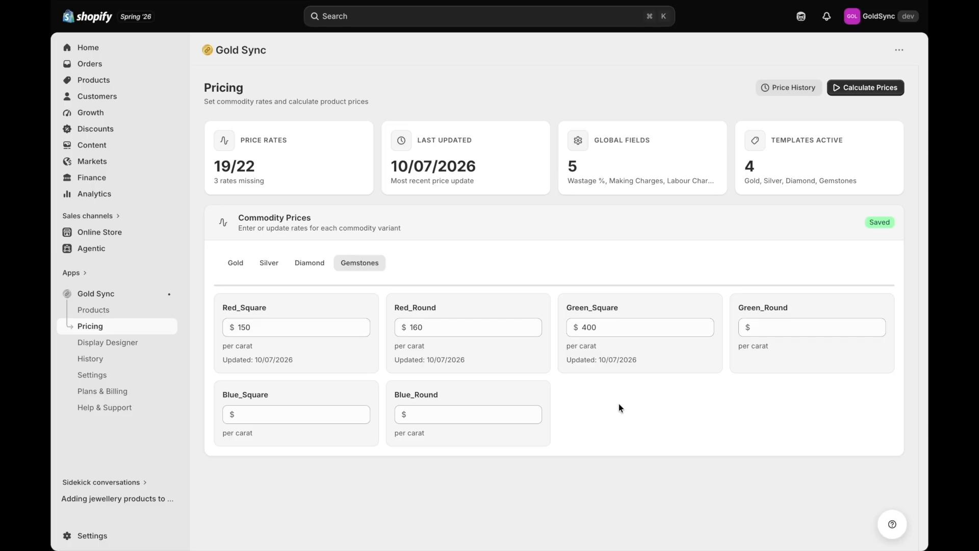
# Step: Set the gemstone rates per carat to $600 for Blue_Square and $400 for Blue_Round
pyautogui.click(294, 417)
pyautogui.write('600')
pyautogui.press('Tab')
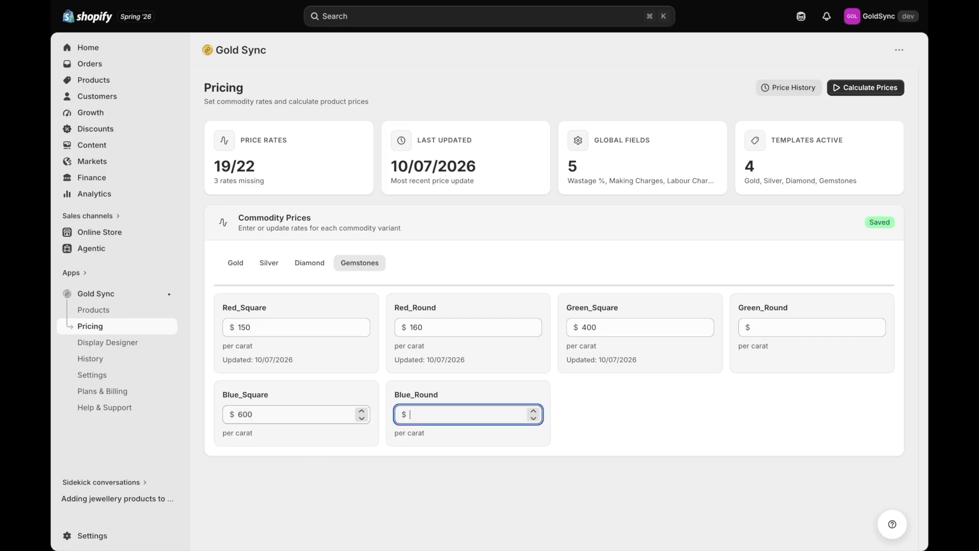
pyautogui.write('400')
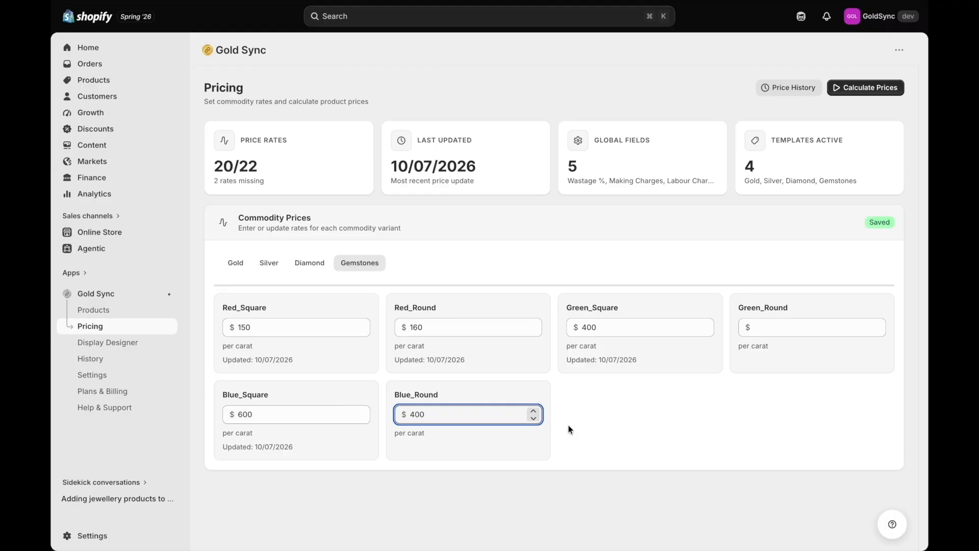
pyautogui.click(619, 414)
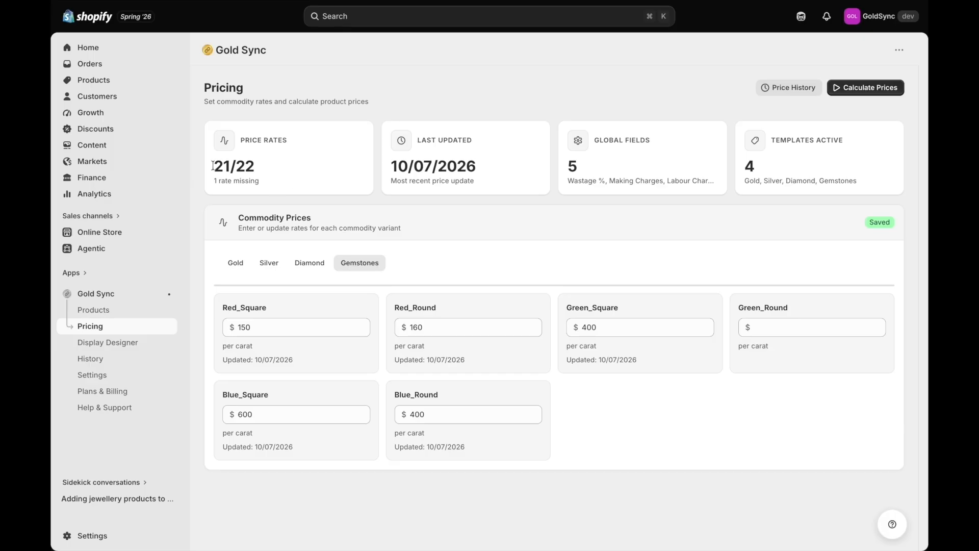
# Step: Examine the price rates summary and check the diamond, silver and gold rates for the missing value
pyautogui.moveTo(212, 166); pyautogui.dragTo(262, 166)
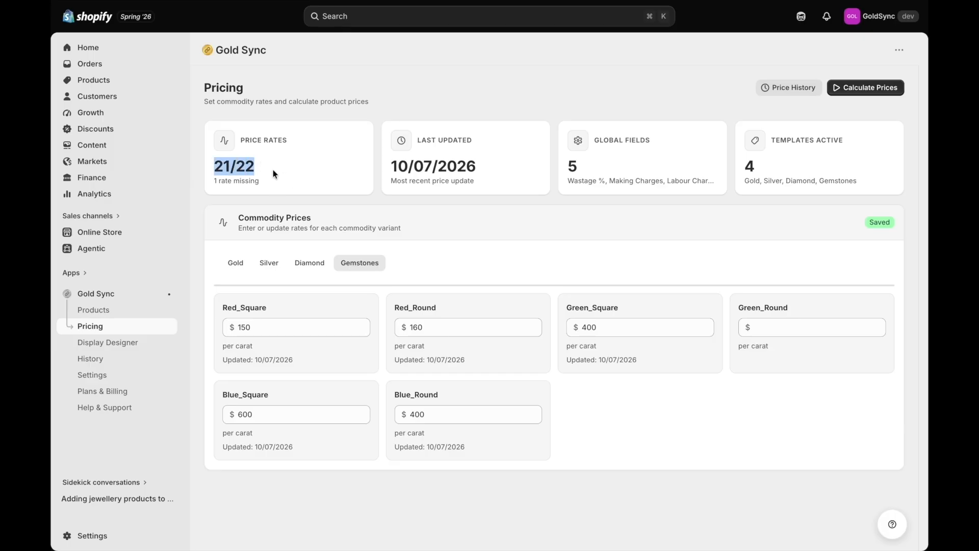
pyautogui.tripleClick(238, 180)
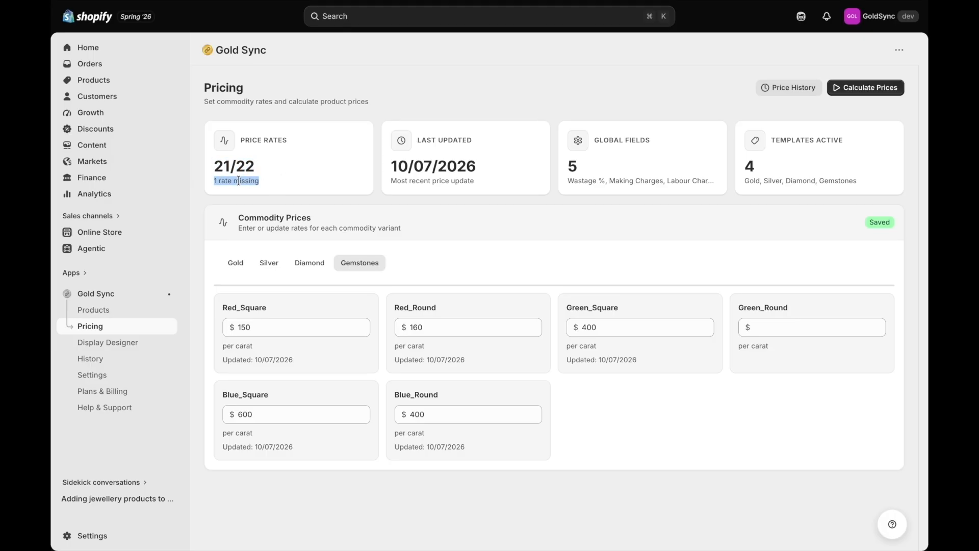
pyautogui.click(425, 275)
pyautogui.click(310, 263)
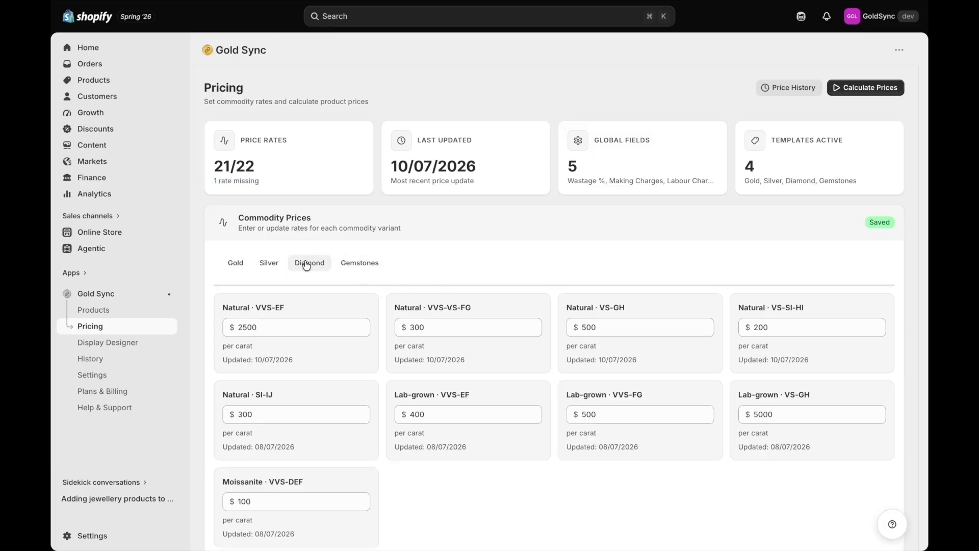
pyautogui.scroll(-1, 478, 458)
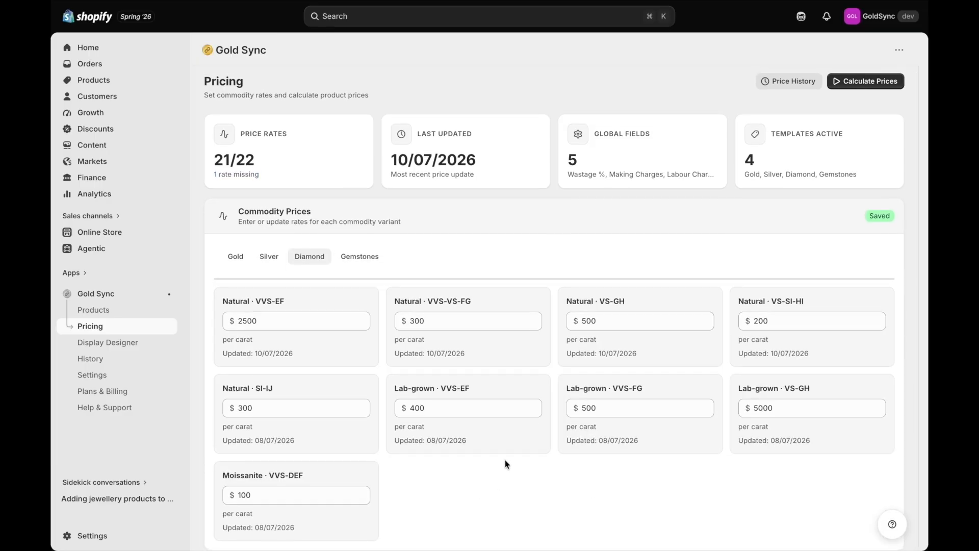
pyautogui.click(267, 257)
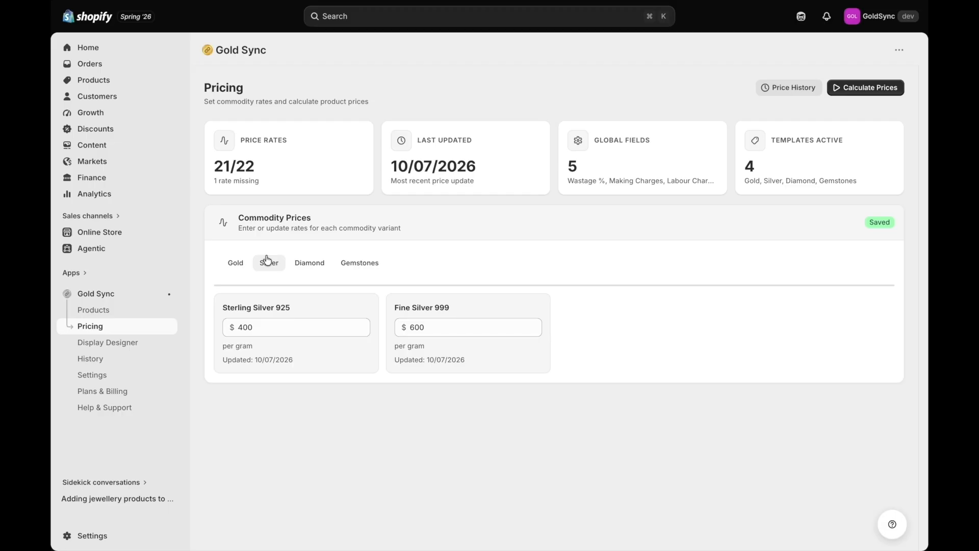
pyautogui.click(236, 262)
# Step: Set the Green_Round gemstone rate to $600 per carat
pyautogui.click(360, 263)
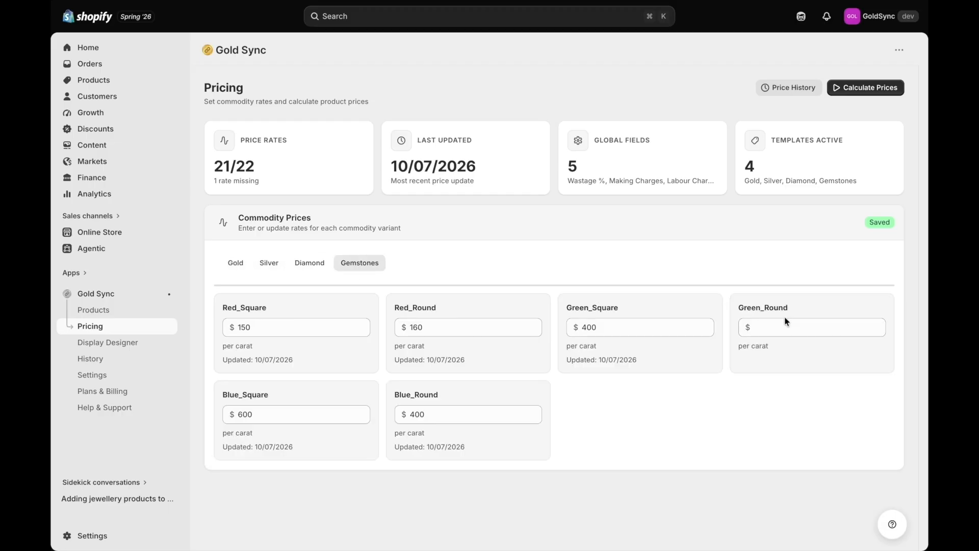
pyautogui.click(776, 326)
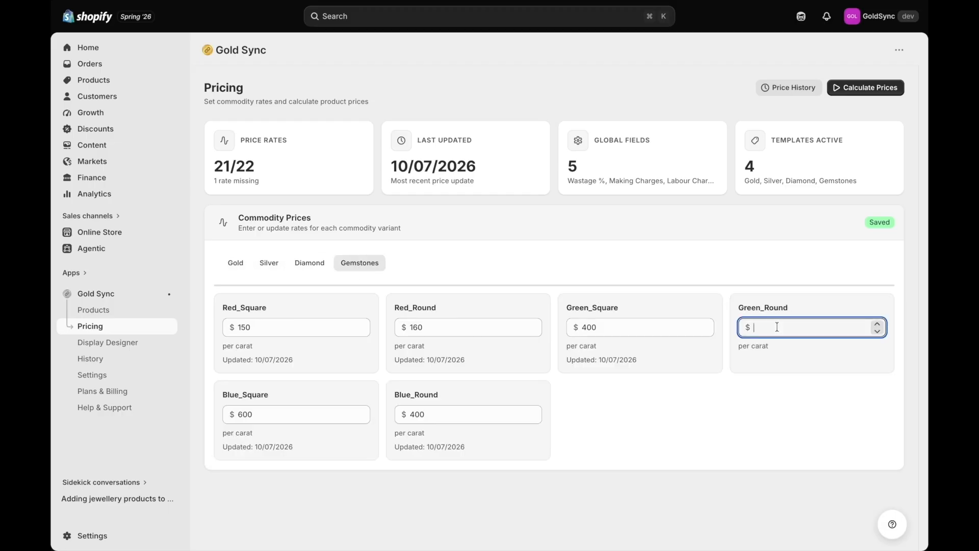
pyautogui.write('600')
pyautogui.click(766, 376)
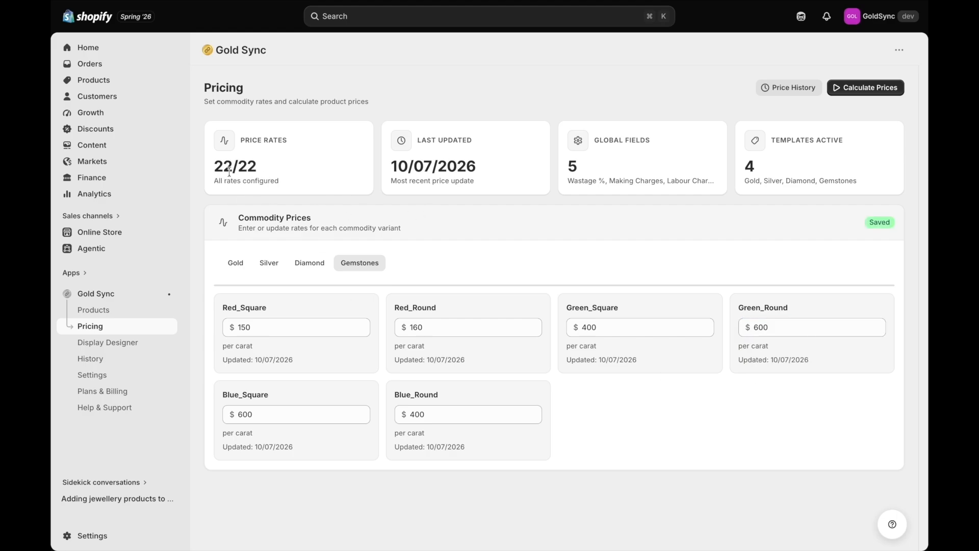
# Step: Examine the pricing summary's configured rates, last update date, global fields and active templates
pyautogui.moveTo(212, 166); pyautogui.dragTo(270, 160)
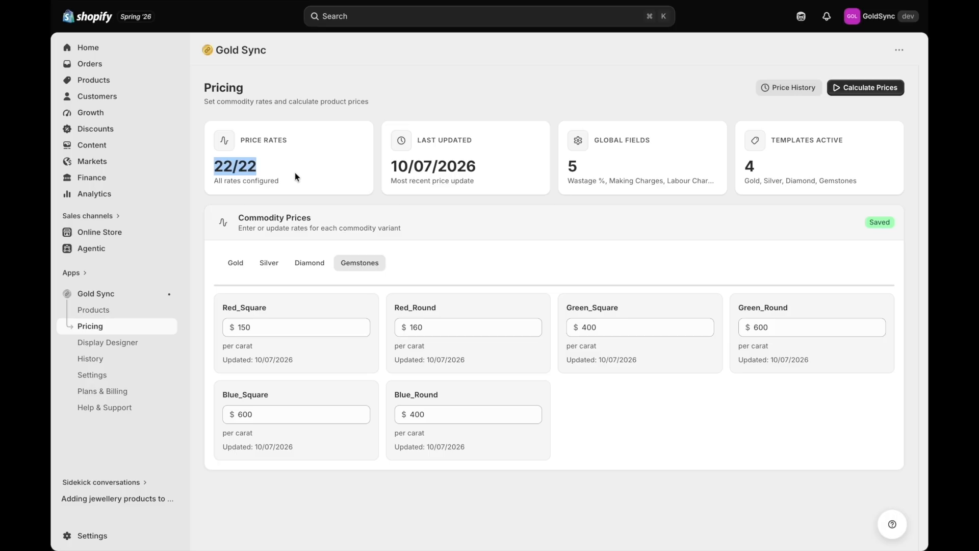
pyautogui.tripleClick(434, 166)
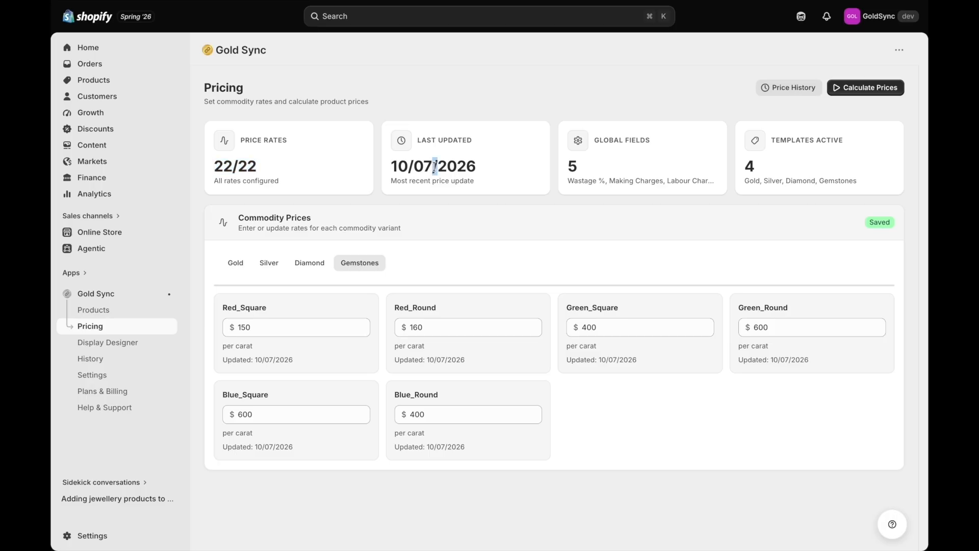
pyautogui.doubleClick(572, 166)
pyautogui.moveTo(568, 181); pyautogui.dragTo(713, 182)
pyautogui.doubleClick(746, 166)
pyautogui.click(749, 180)
pyautogui.moveTo(745, 181); pyautogui.dragTo(850, 191)
pyautogui.click(619, 218)
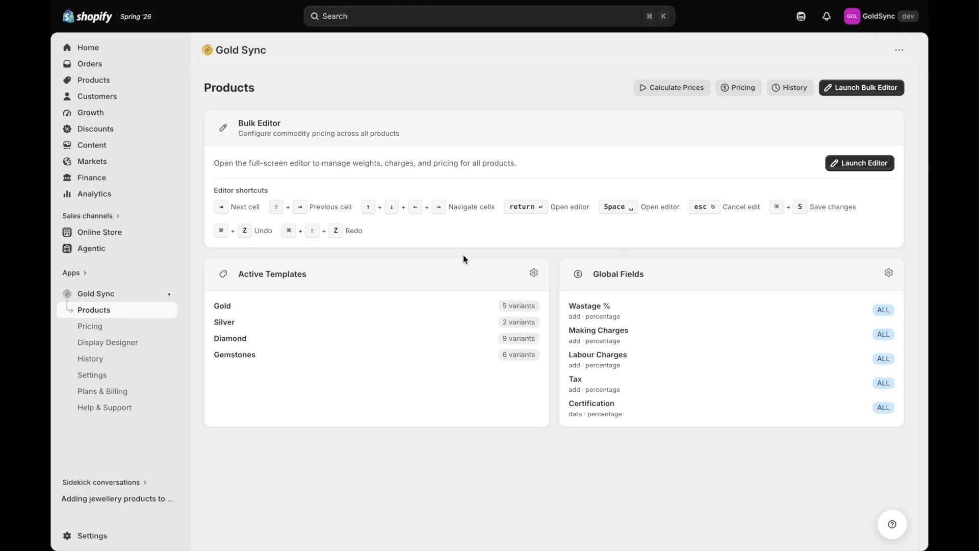
# Step: Set the price of the store product Silver Bracelet with Gemstones to $5,000.00 and save the product
pyautogui.click(110, 86)
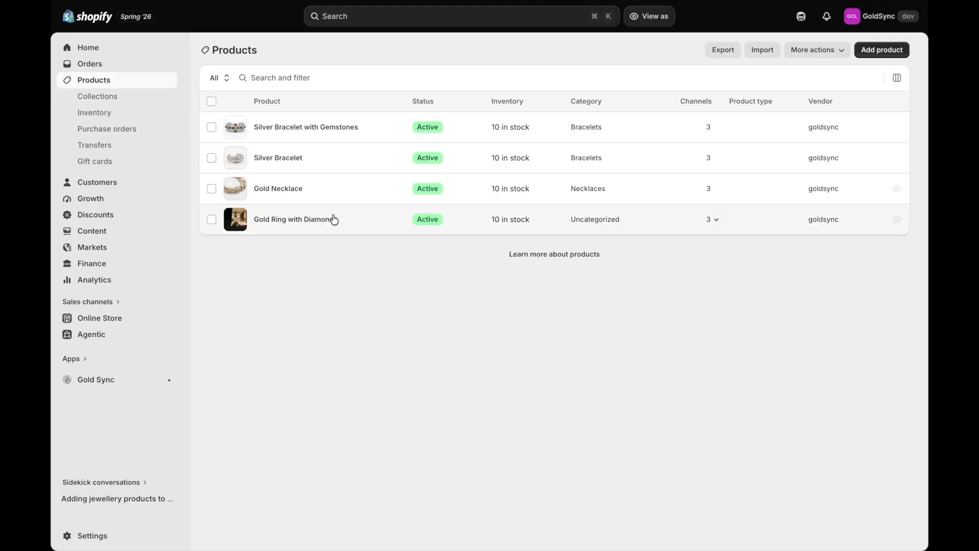
pyautogui.click(329, 132)
pyautogui.scroll(-2, 542, 417)
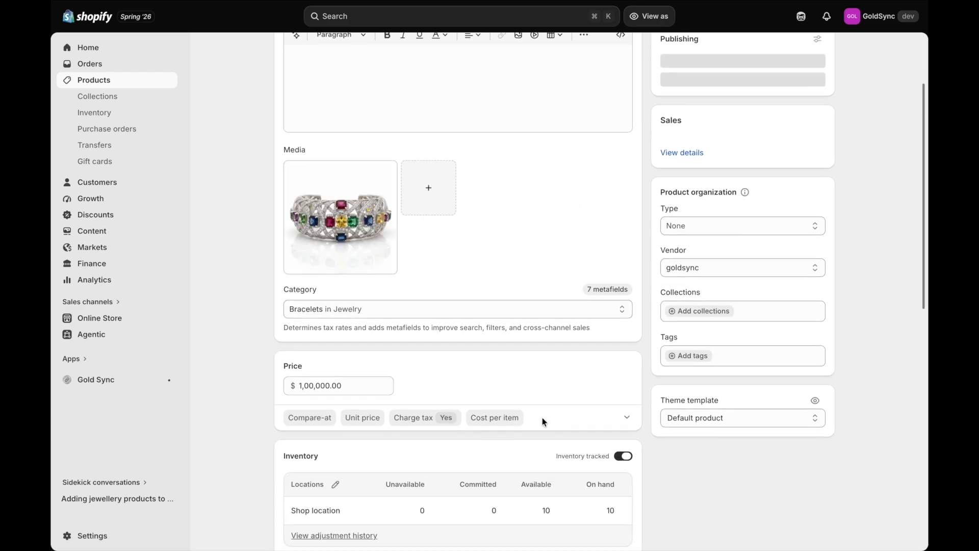
pyautogui.click(351, 386)
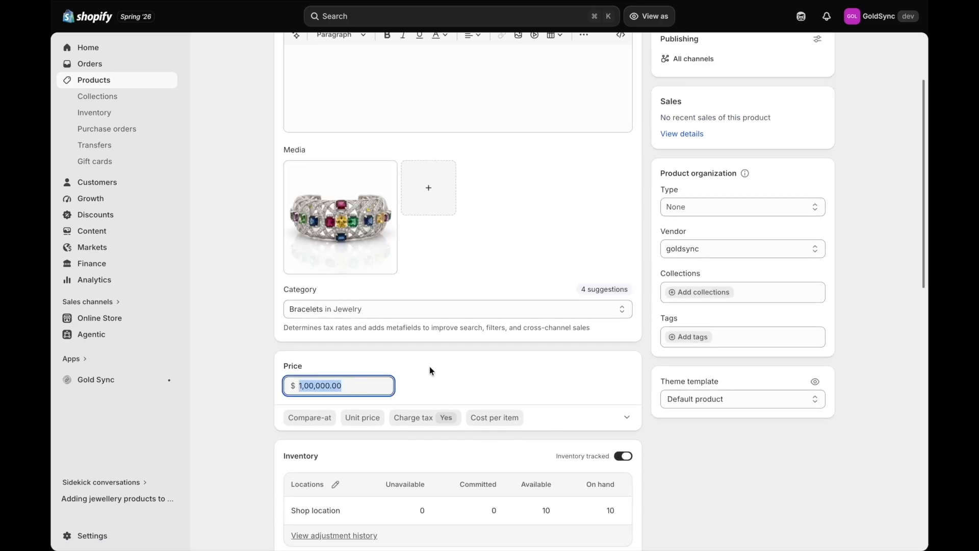
pyautogui.write('5000')
pyautogui.click(238, 287)
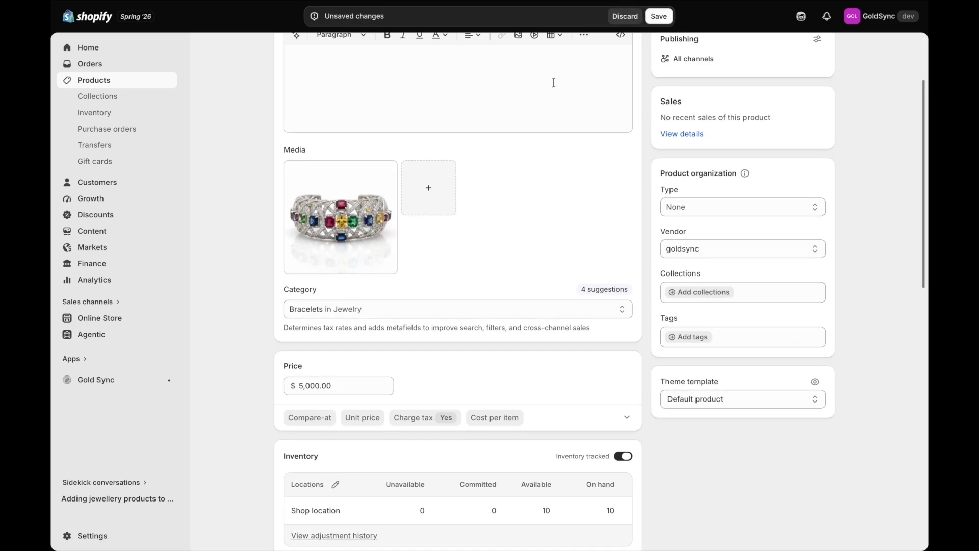
pyautogui.click(658, 16)
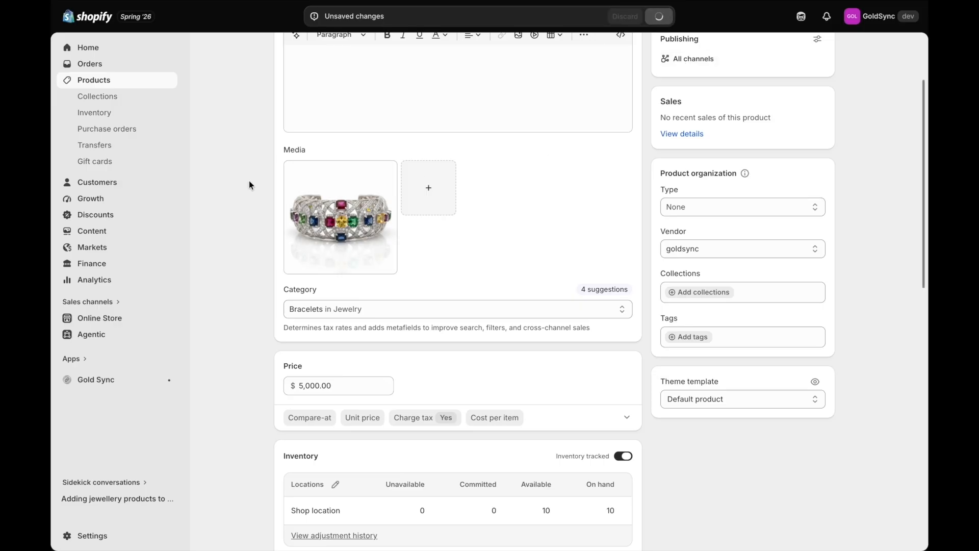
pyautogui.scroll(3, 249, 181)
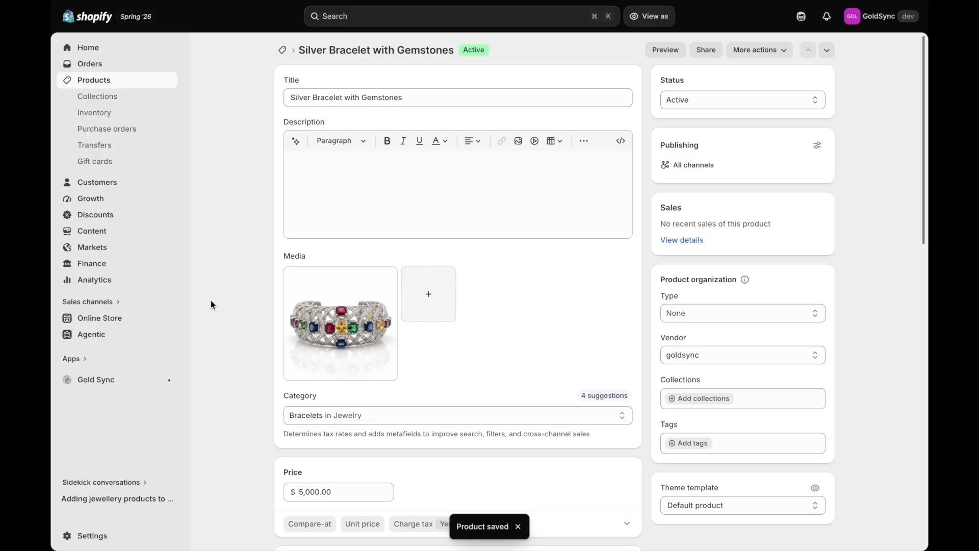
# Step: Open Gold Sync's product Bulk Editor, review its commodity and global field columns including Tax, and close it
pyautogui.click(104, 382)
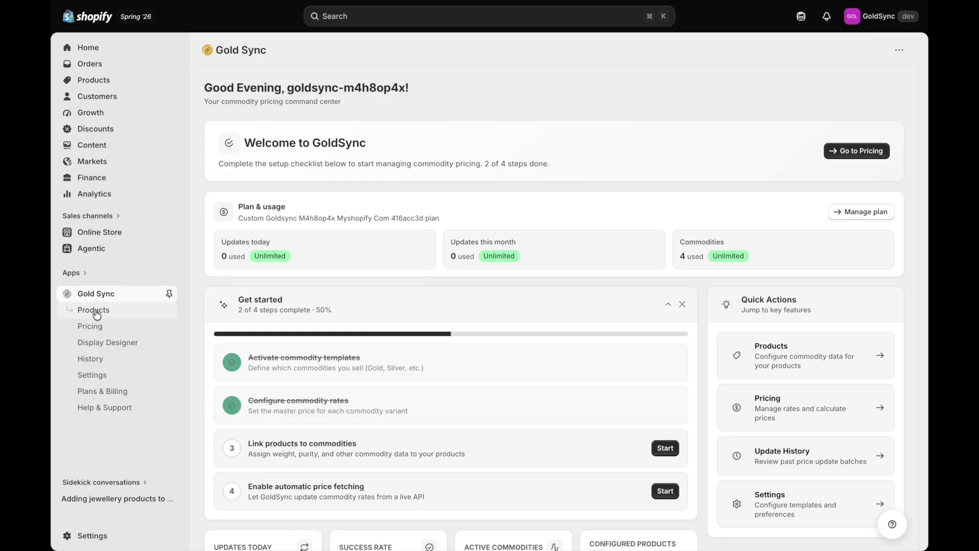
pyautogui.click(94, 310)
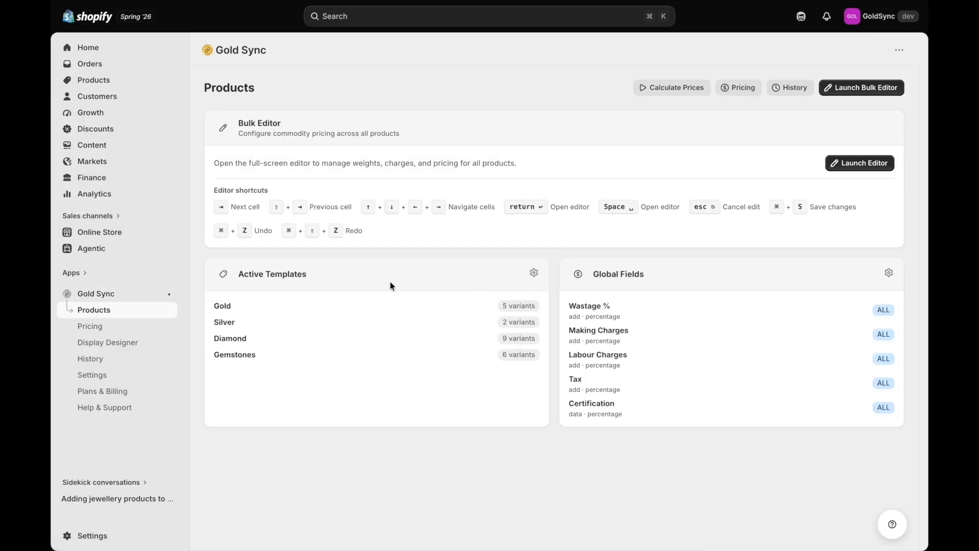
pyautogui.click(859, 164)
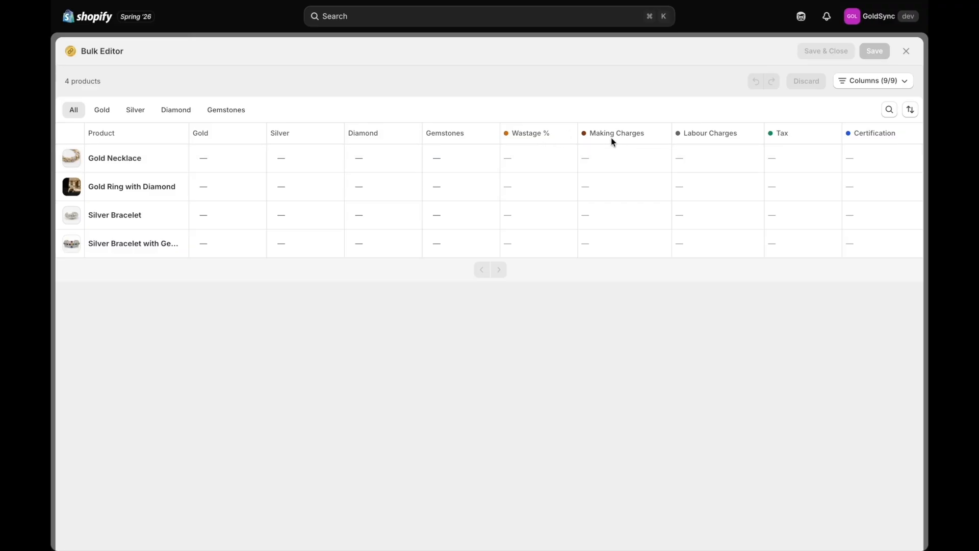
pyautogui.doubleClick(783, 134)
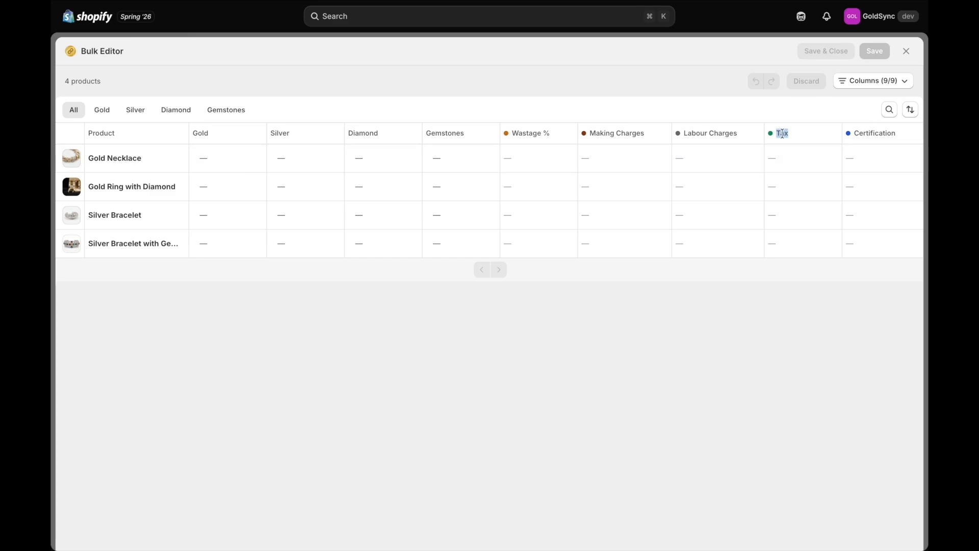
pyautogui.click(907, 52)
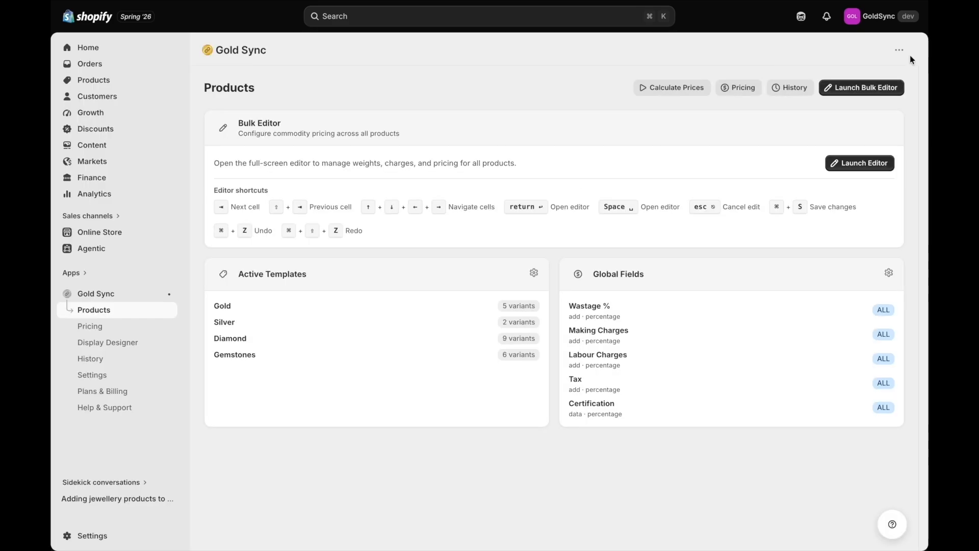
# Step: Delete the Tax field from Gold Sync's global fields
pyautogui.click(112, 377)
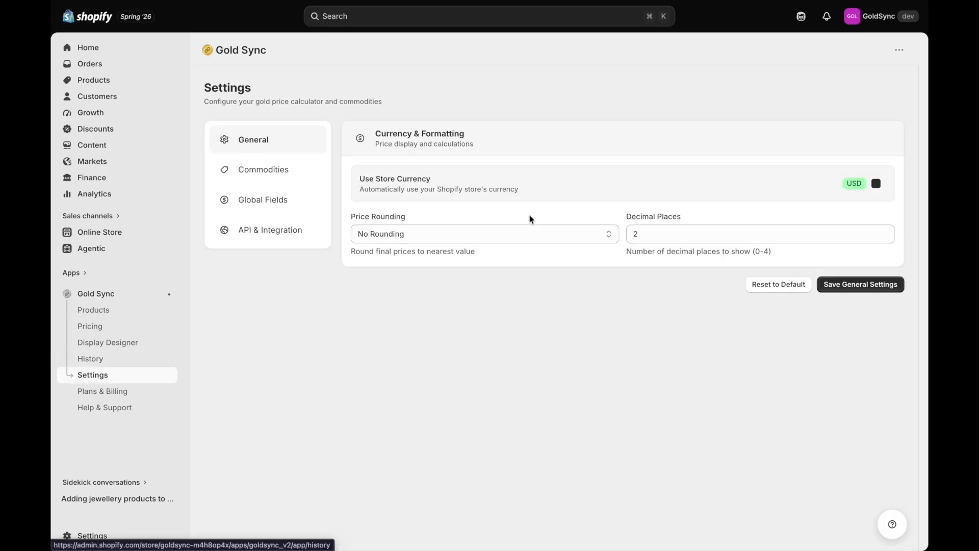
pyautogui.click(274, 200)
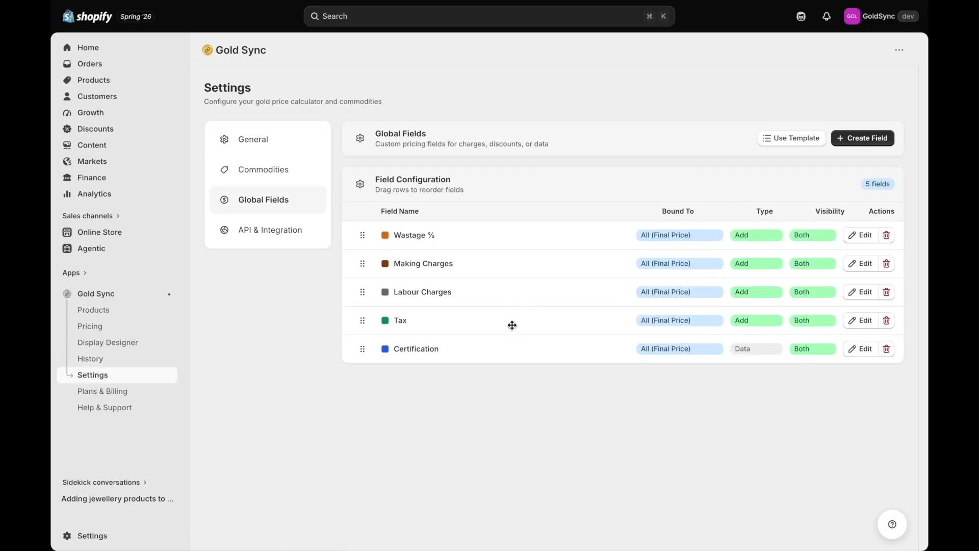
pyautogui.click(888, 323)
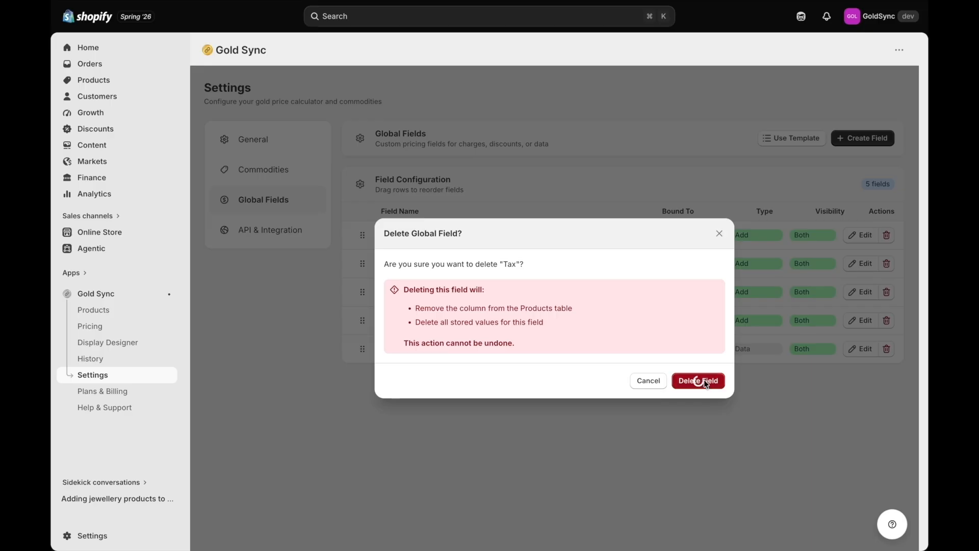
pyautogui.click(701, 380)
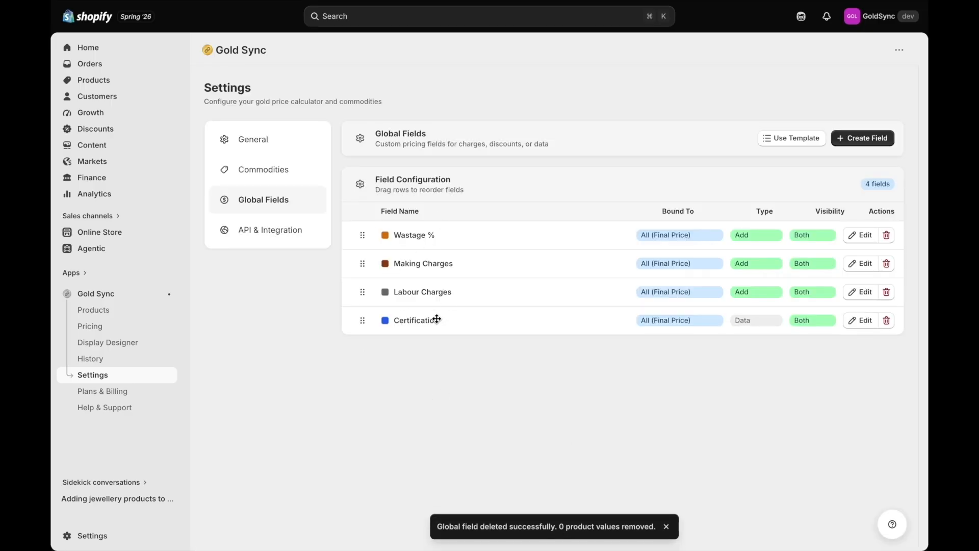
# Step: Reopen the Bulk Editor and add 14K Regular Gold with a weight of 30 g to the Gold Necklace
pyautogui.click(101, 310)
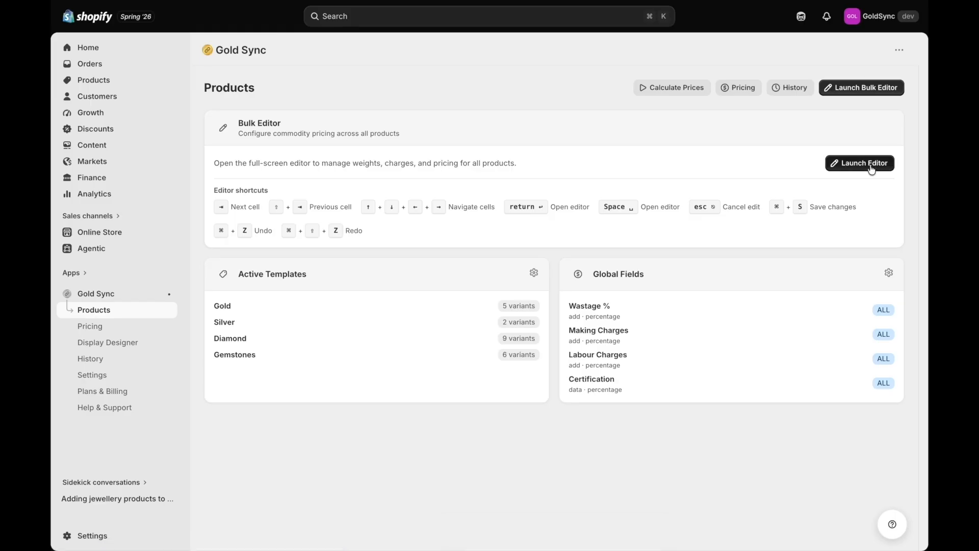
pyautogui.click(868, 166)
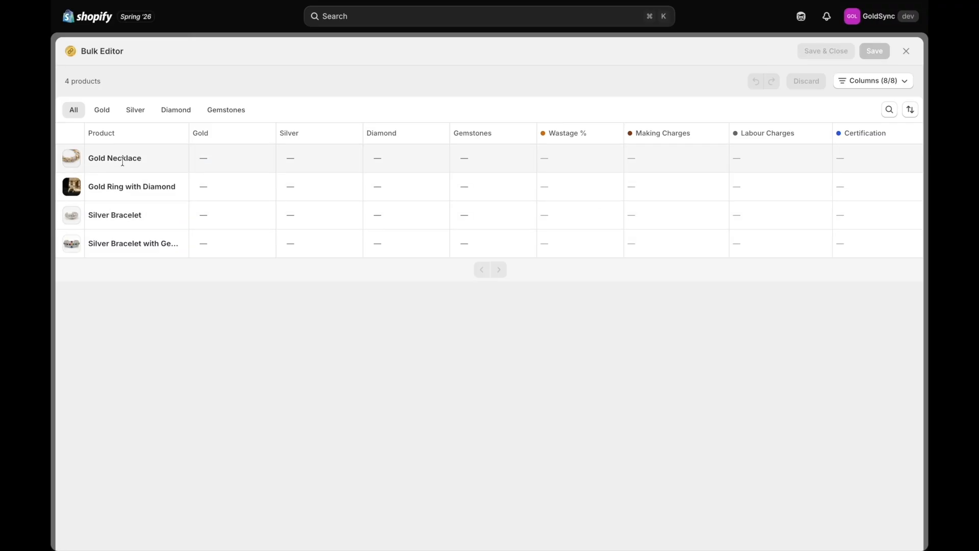
pyautogui.click(218, 167)
pyautogui.click(262, 223)
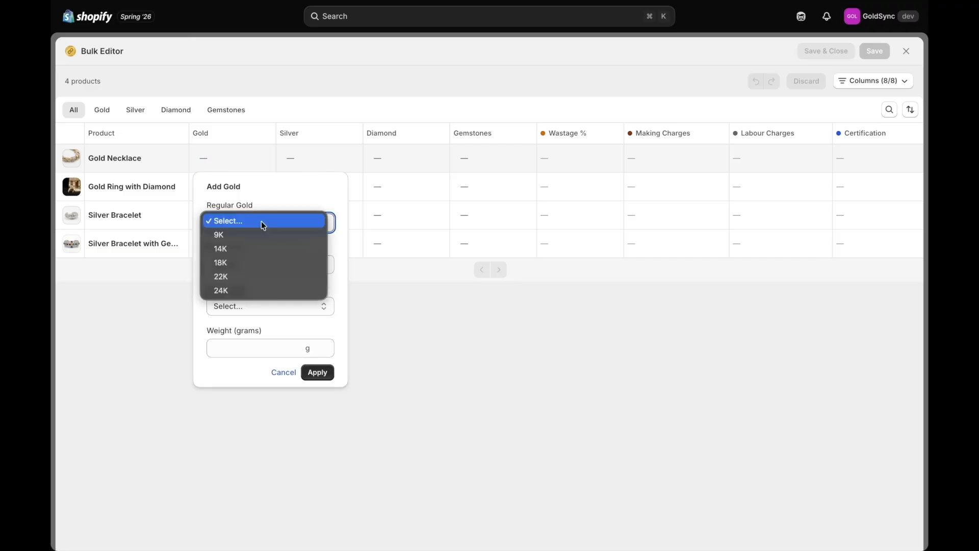
pyautogui.click(242, 251)
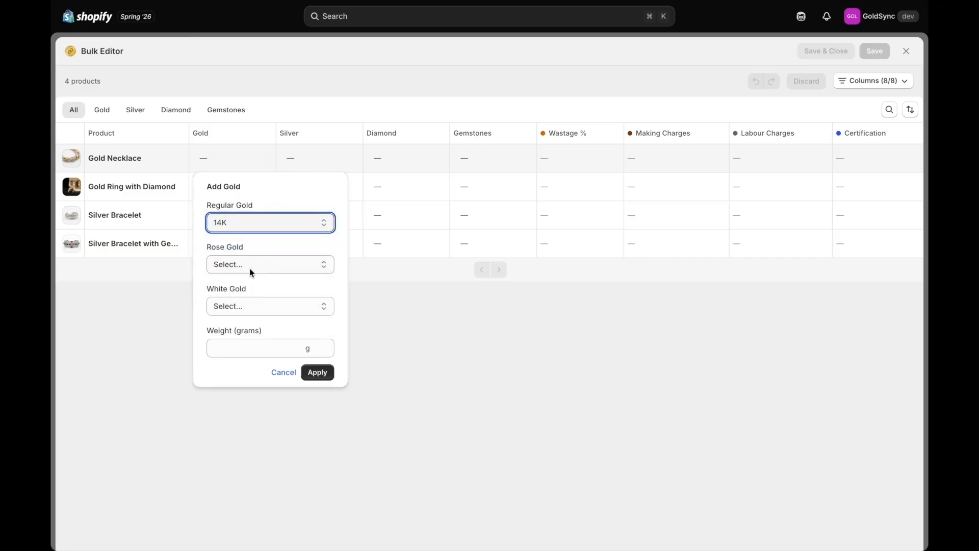
pyautogui.click(249, 269)
pyautogui.click(255, 238)
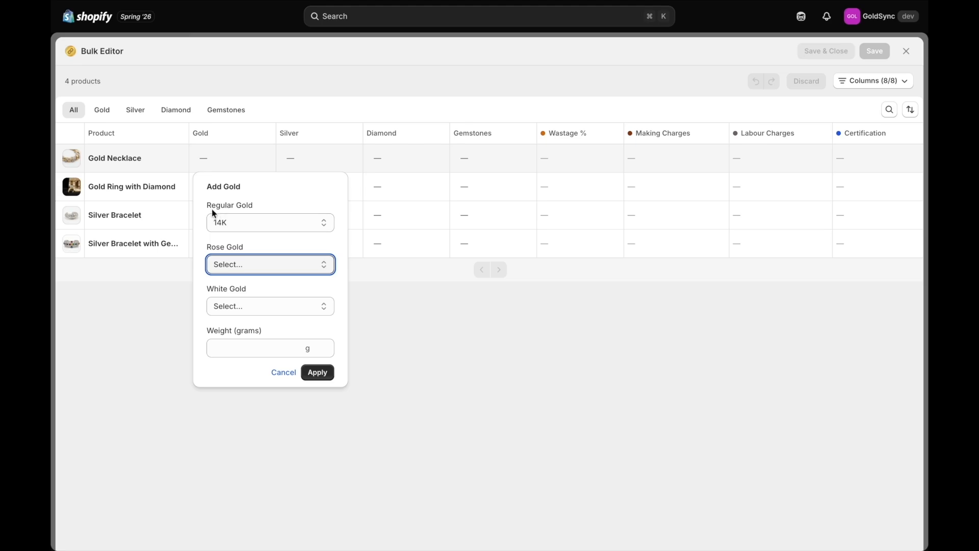
pyautogui.click(234, 347)
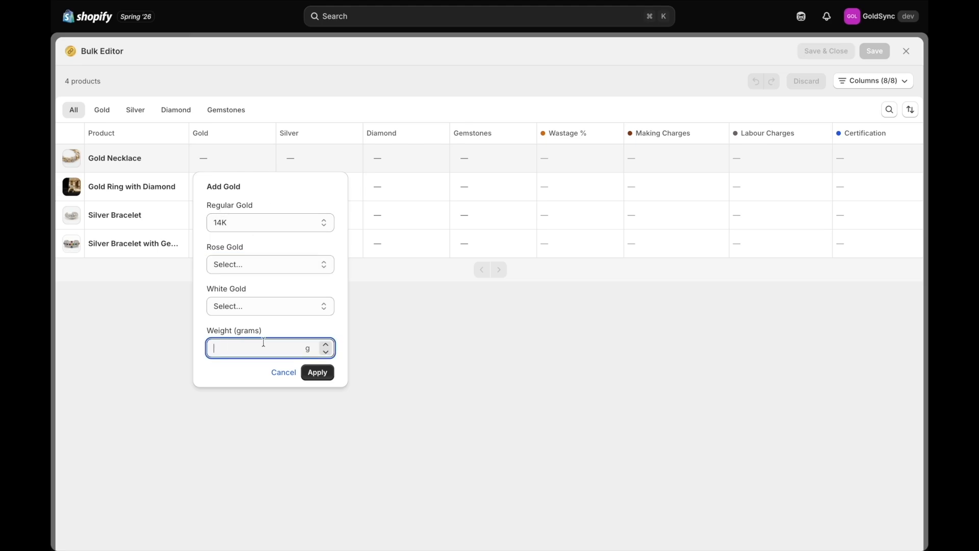
pyautogui.write('30')
pyautogui.click(319, 378)
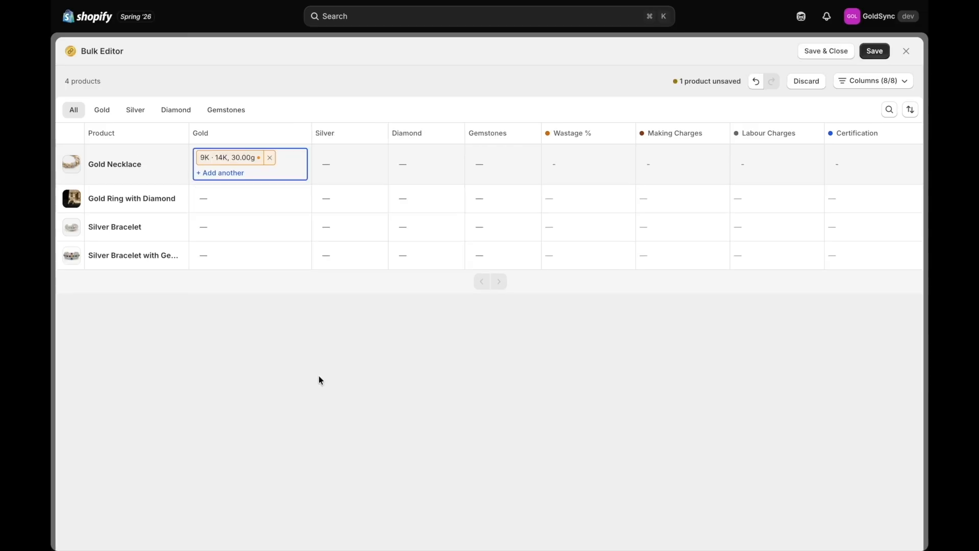
pyautogui.click(345, 174)
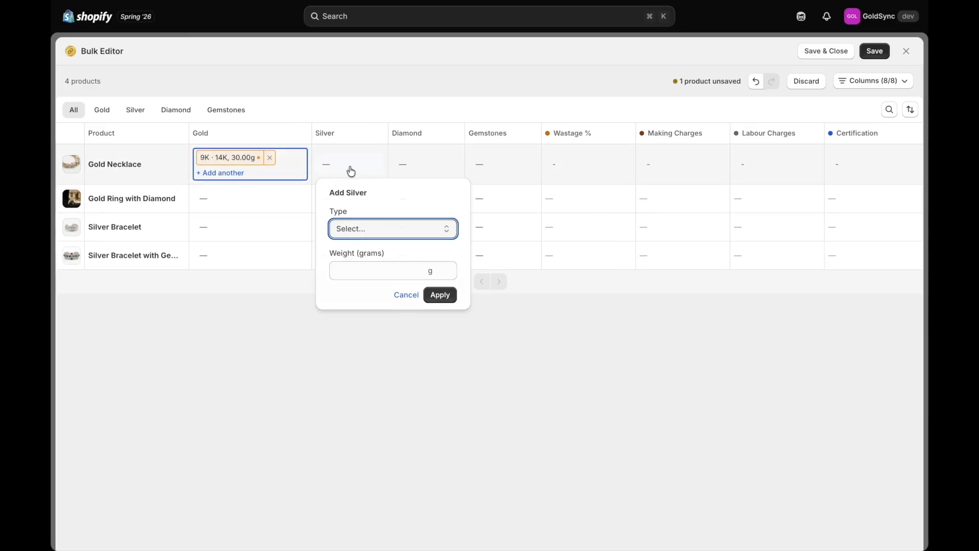
pyautogui.click(384, 229)
pyautogui.click(434, 160)
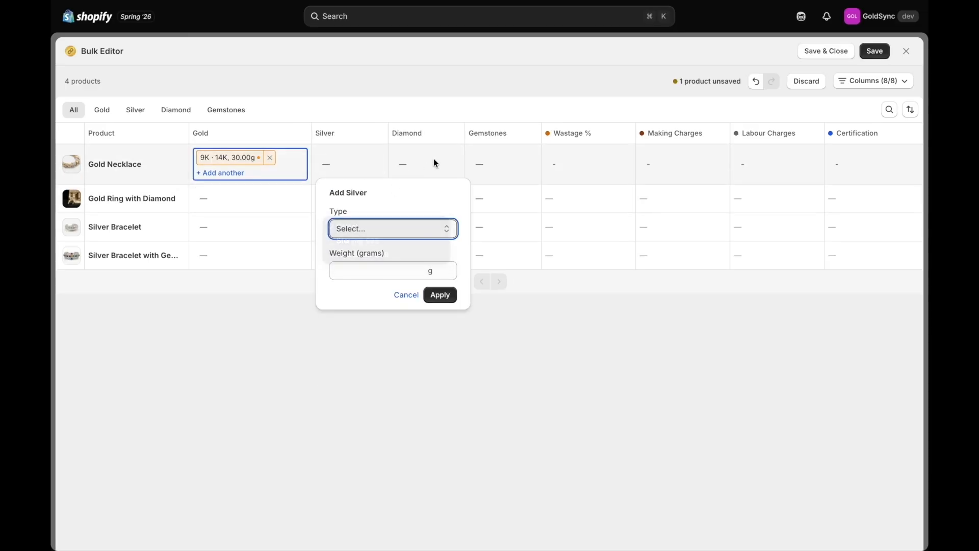
pyautogui.click(518, 164)
# Step: Set the Gold Necklace's Wastage to 4%, Making Charges to 2% and Labour Charges to 2%
pyautogui.click(591, 177)
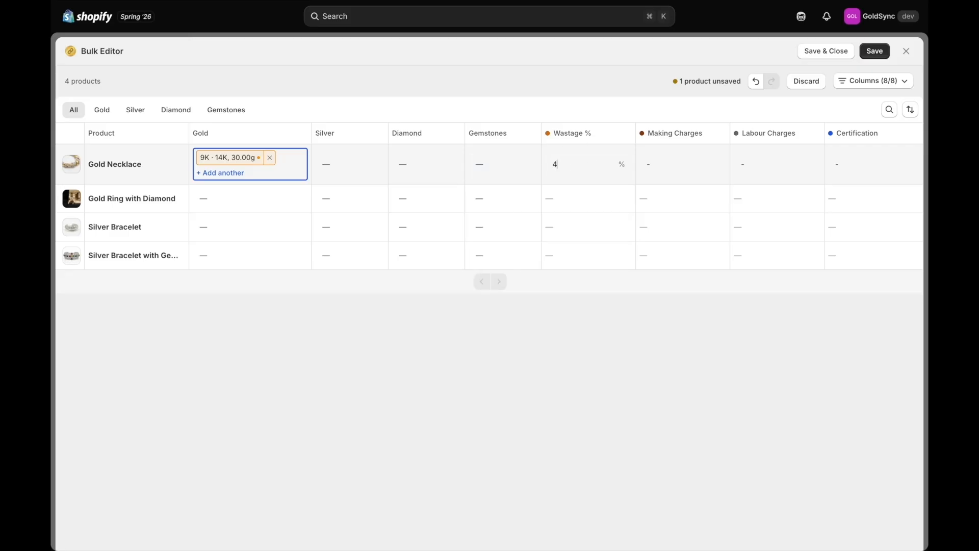
pyautogui.click(694, 162)
pyautogui.write('2')
pyautogui.click(782, 164)
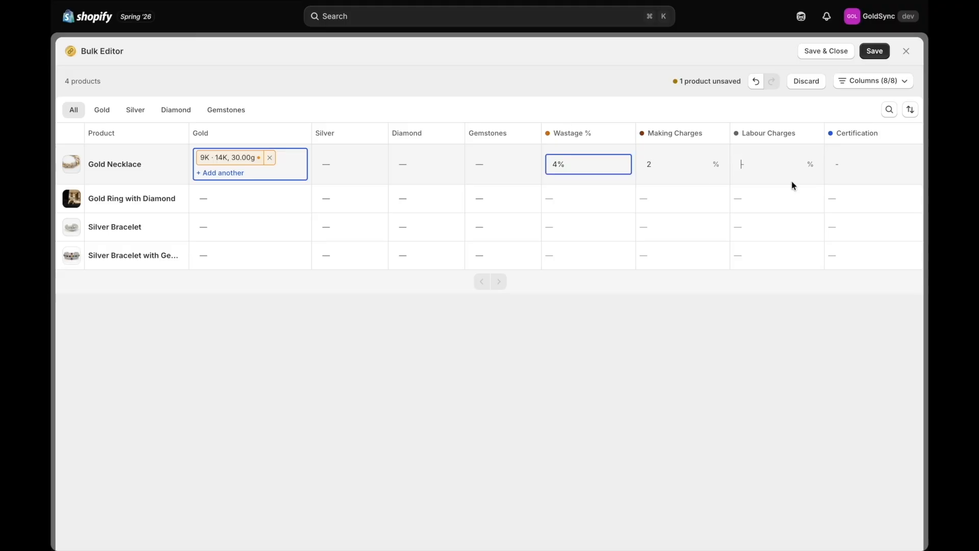
pyautogui.write('2')
pyautogui.click(855, 159)
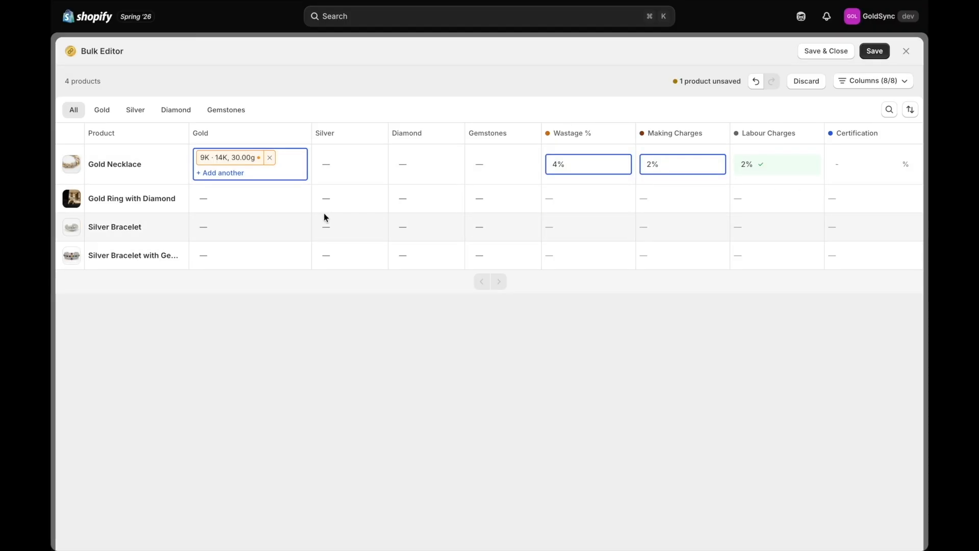
pyautogui.click(243, 378)
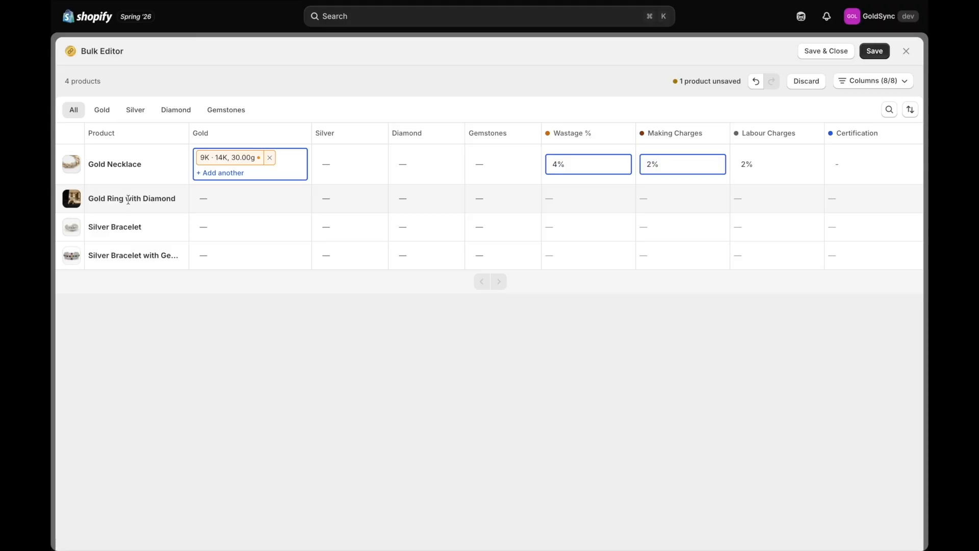
# Step: Add 10K Rose Gold with a weight of 40 g to the Gold Ring with Diamond
pyautogui.click(229, 197)
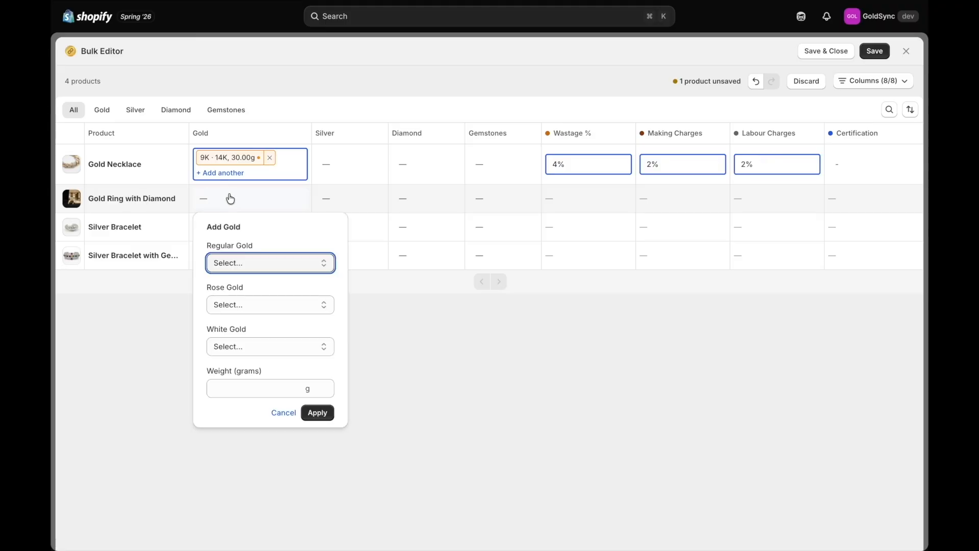
pyautogui.click(252, 312)
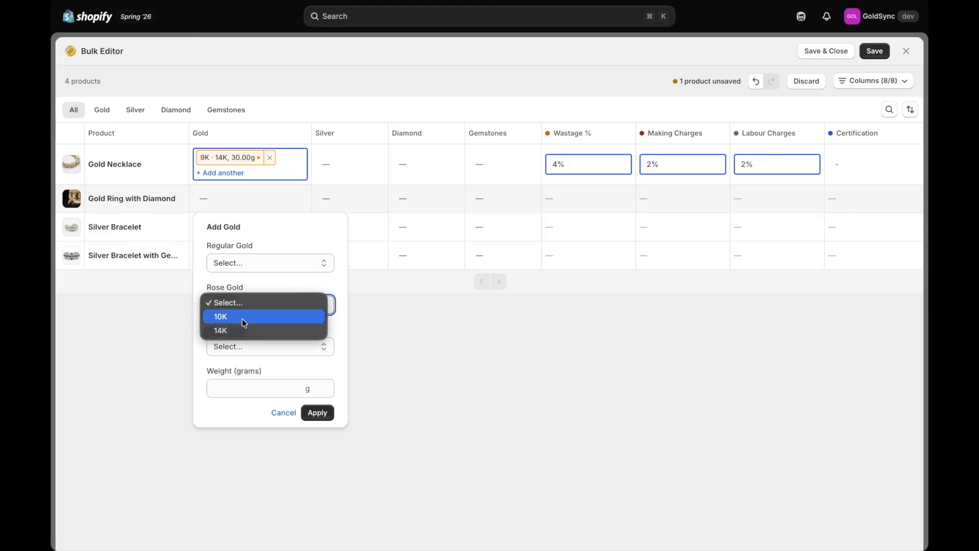
pyautogui.click(242, 318)
pyautogui.click(254, 386)
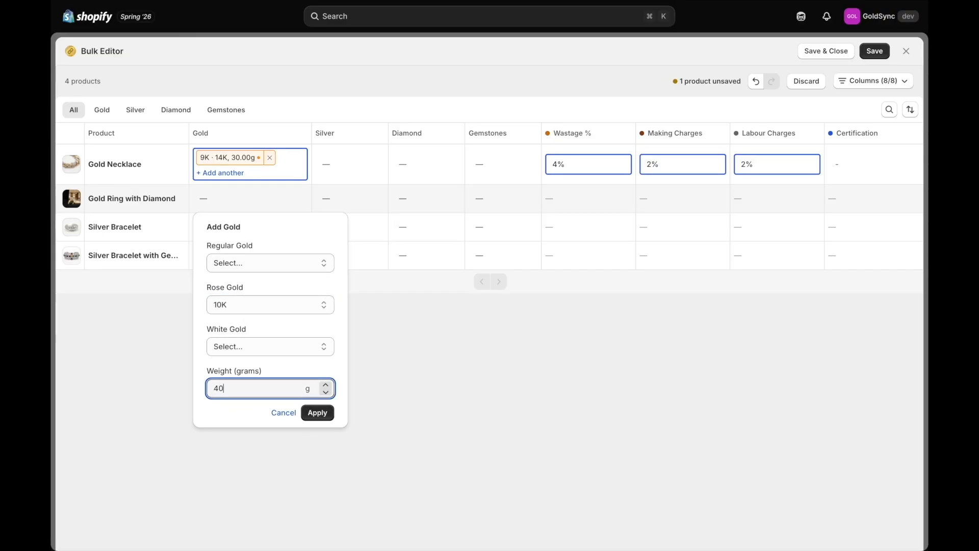
pyautogui.click(317, 412)
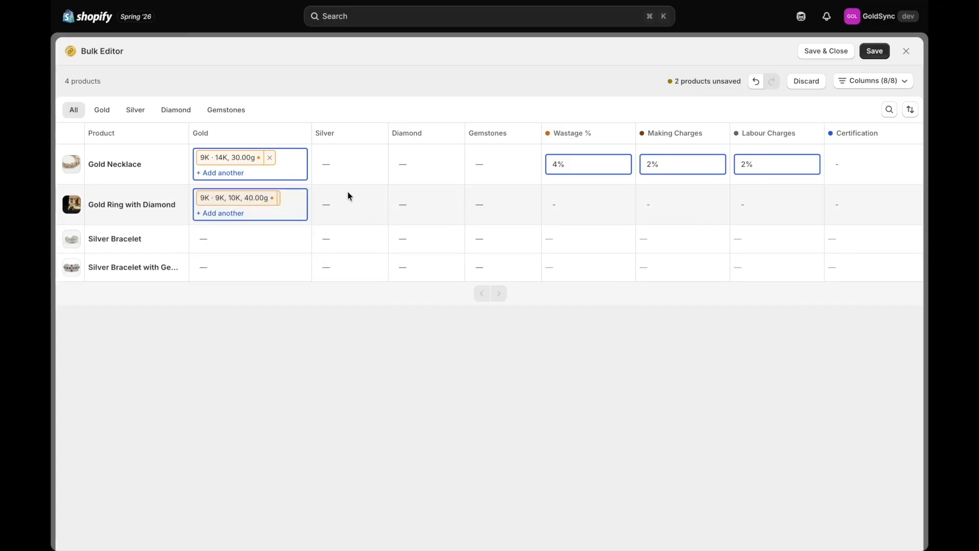
# Step: Add a Natural Diamonds entry to the Gold Ring with Diamond: value VVS-EF, shape Round, weight 4 ct
pyautogui.click(425, 203)
pyautogui.click(472, 270)
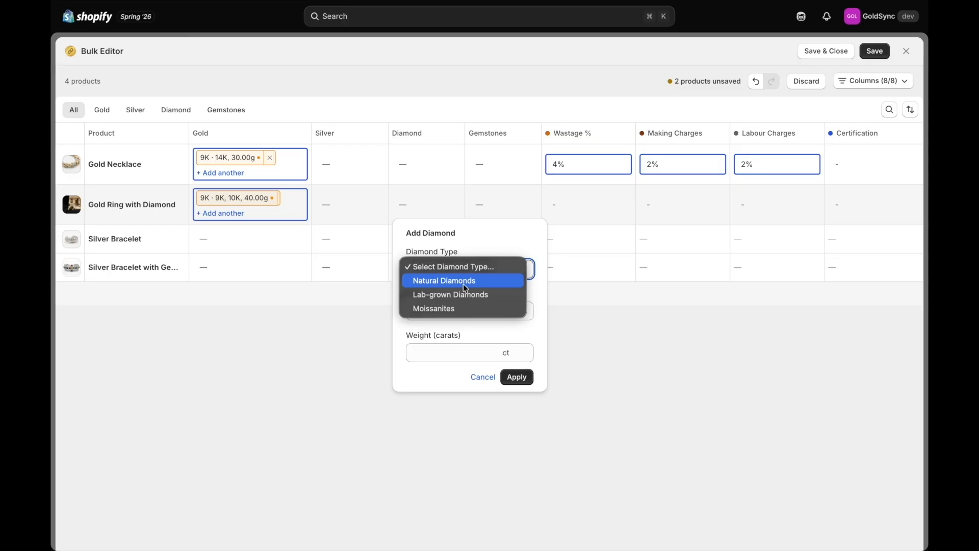
pyautogui.click(463, 284)
pyautogui.click(476, 308)
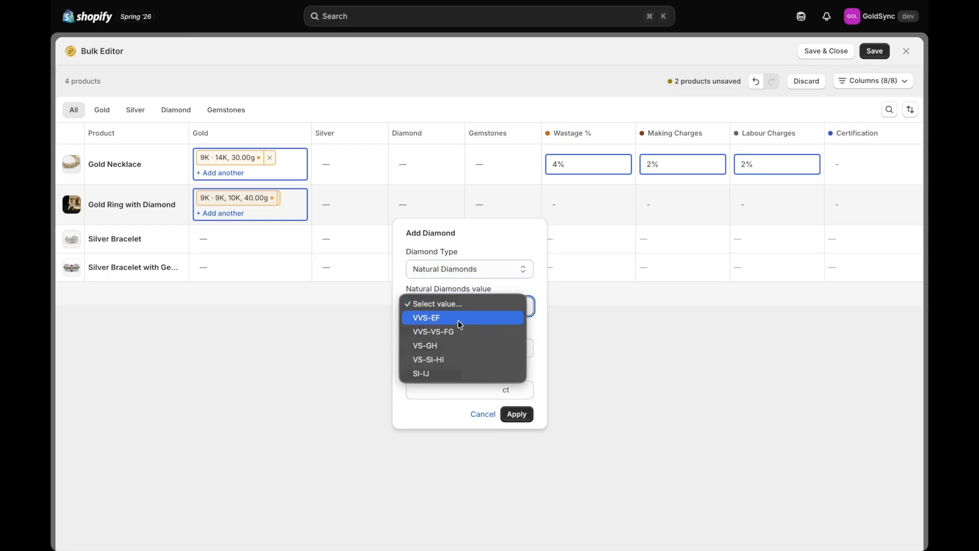
pyautogui.click(459, 322)
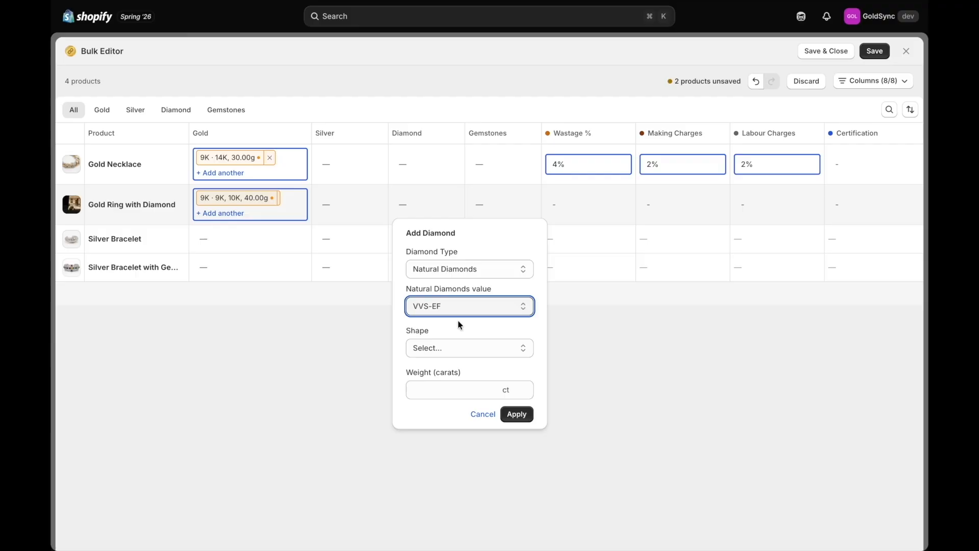
pyautogui.click(455, 348)
pyautogui.click(453, 360)
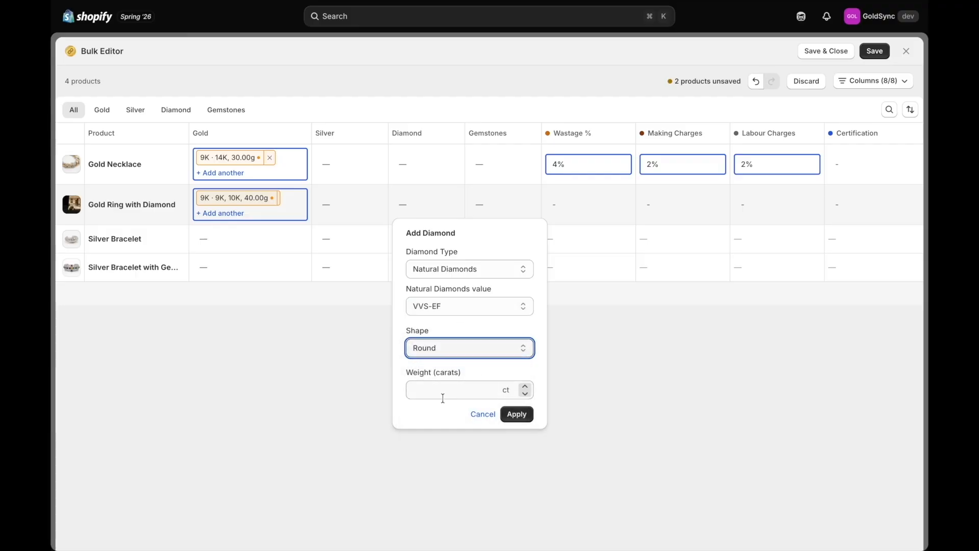
pyautogui.click(427, 389)
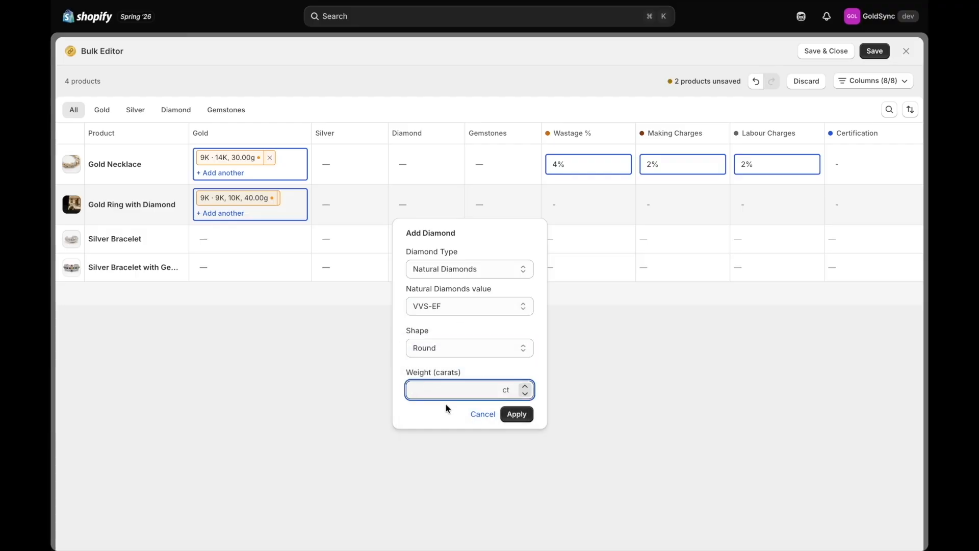
pyautogui.write('4')
pyautogui.click(527, 418)
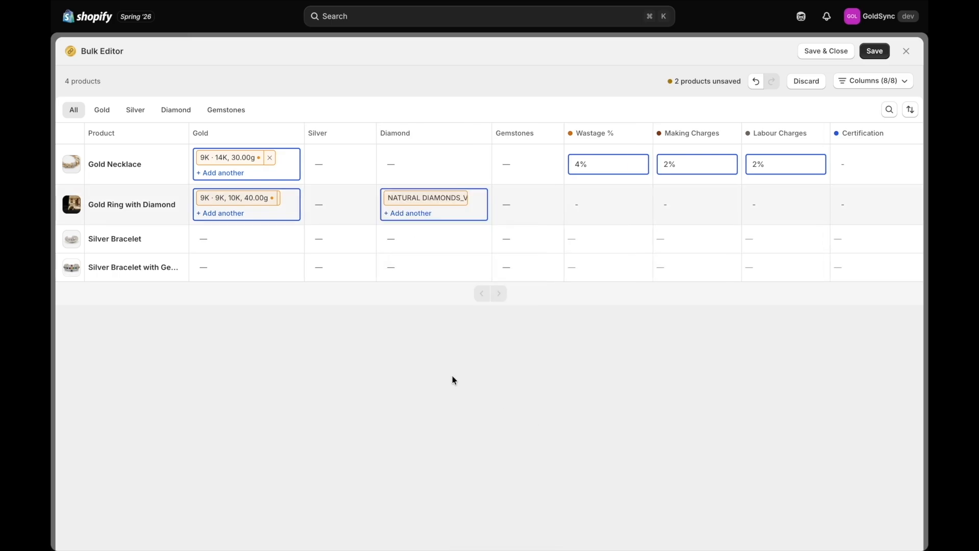
# Step: Add a second diamond entry to the Gold Ring with Diamond: Lab-grown Diamonds, value VVS-EF, shape Princess, with its carat weight
pyautogui.click(423, 214)
pyautogui.click(454, 280)
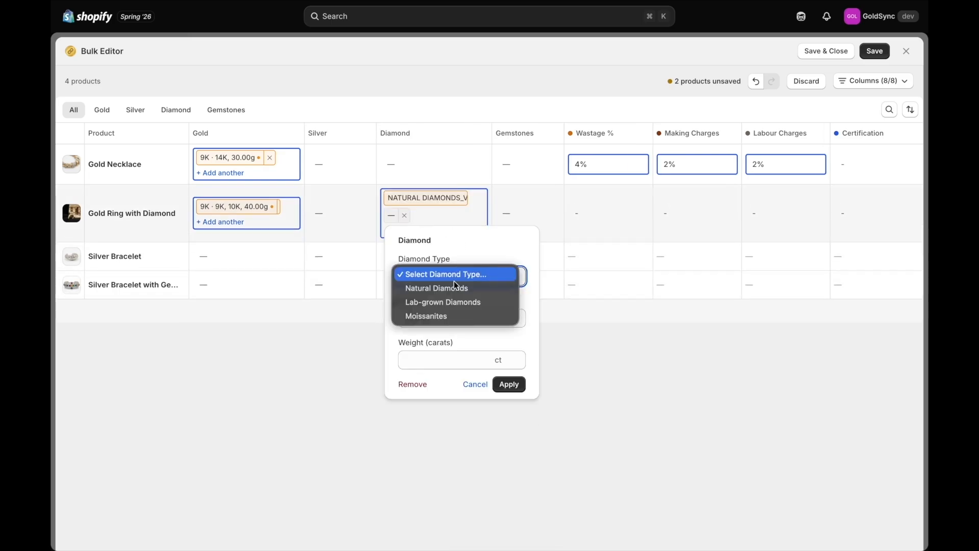
pyautogui.click(458, 303)
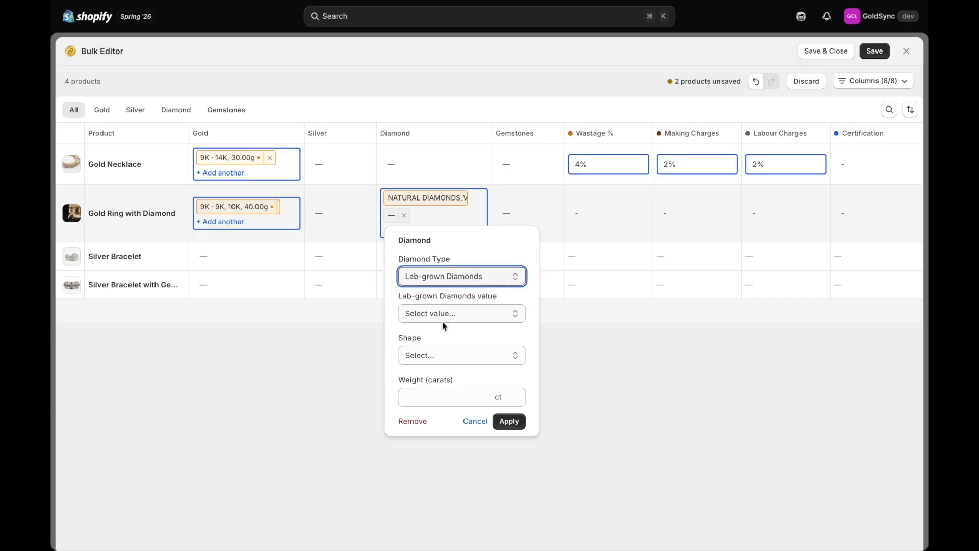
pyautogui.click(426, 311)
pyautogui.click(438, 326)
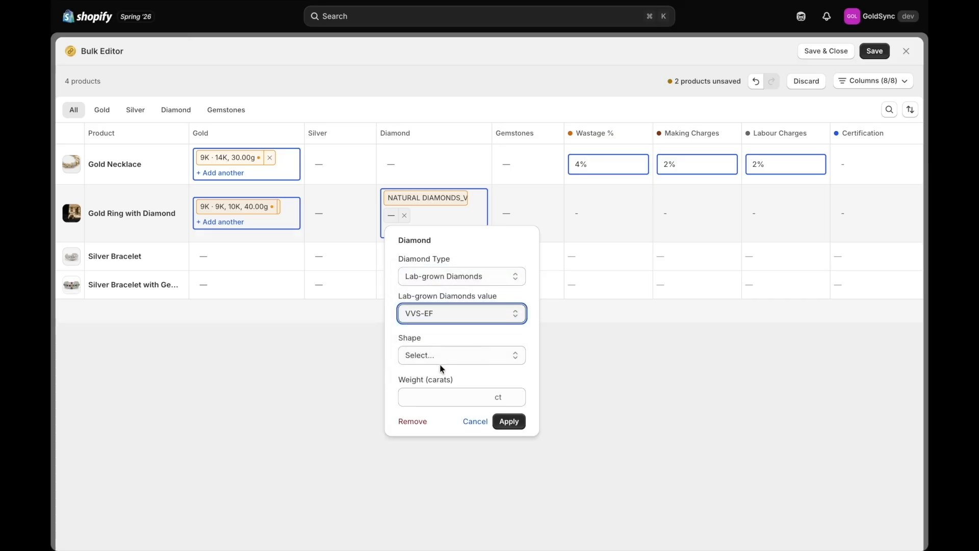
pyautogui.click(447, 353)
pyautogui.click(439, 381)
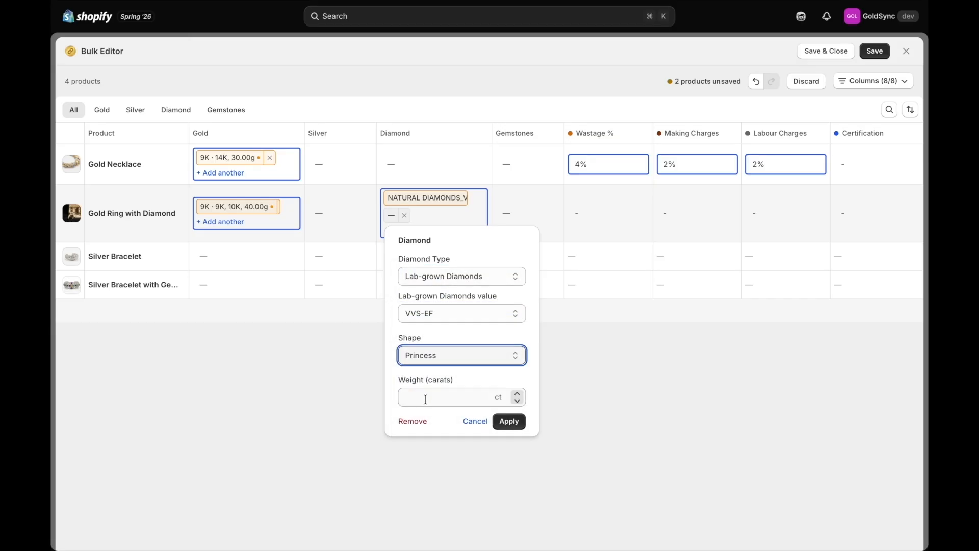
pyautogui.click(425, 398)
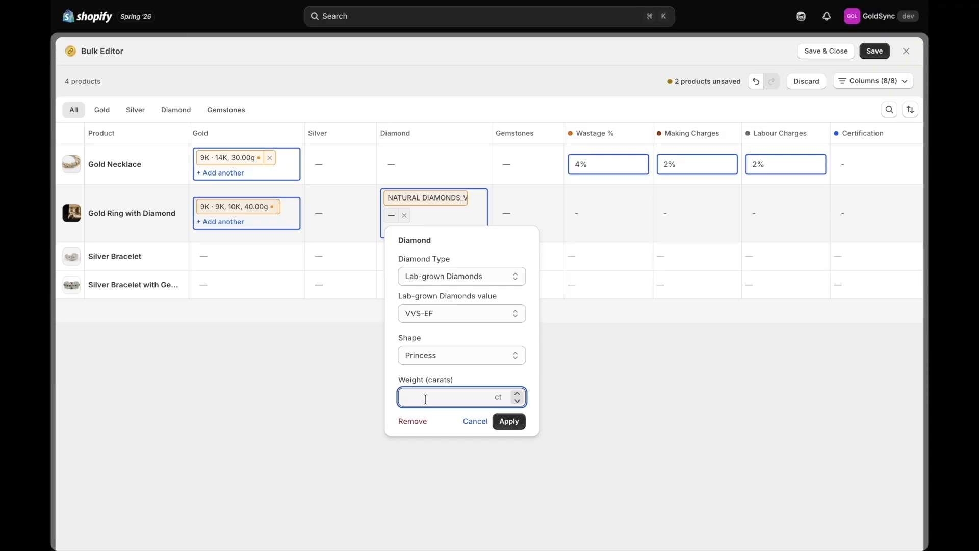
pyautogui.click(508, 421)
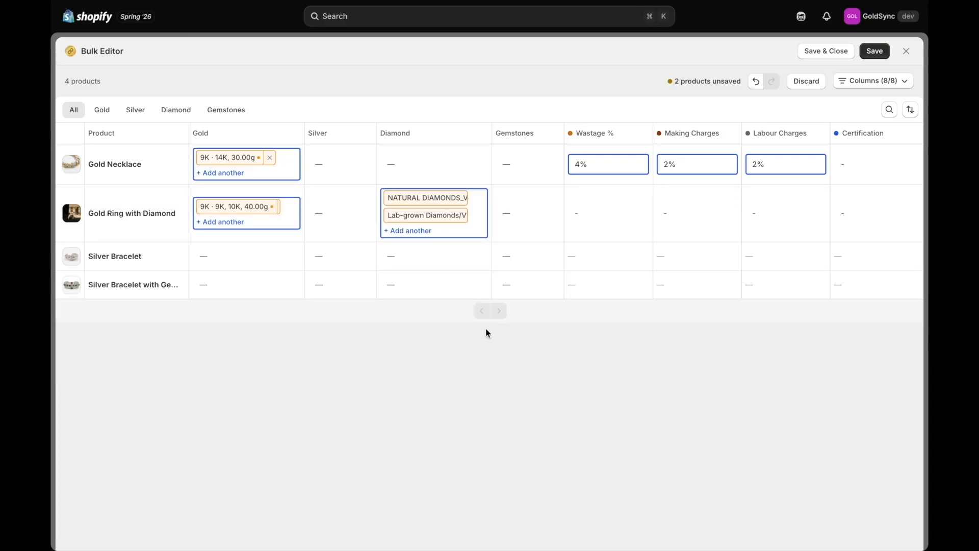
# Step: Save the Bulk Editor changes, recheck the saved product entries, and close the editor
pyautogui.click(886, 55)
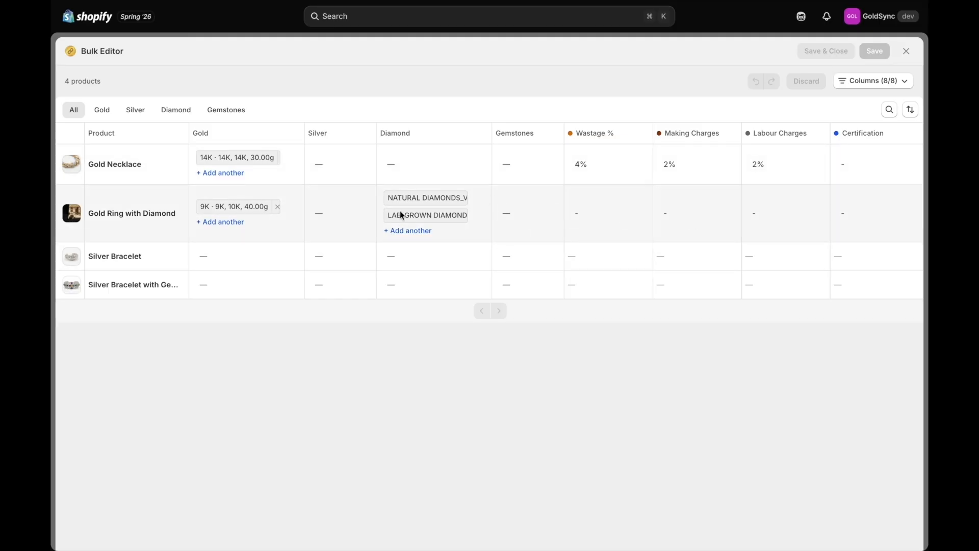
pyautogui.click(907, 52)
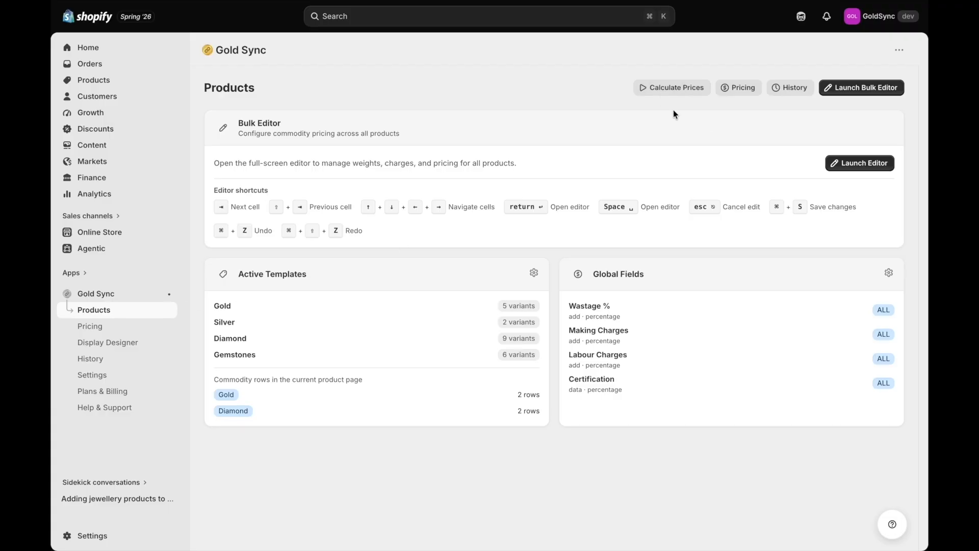
pyautogui.click(859, 163)
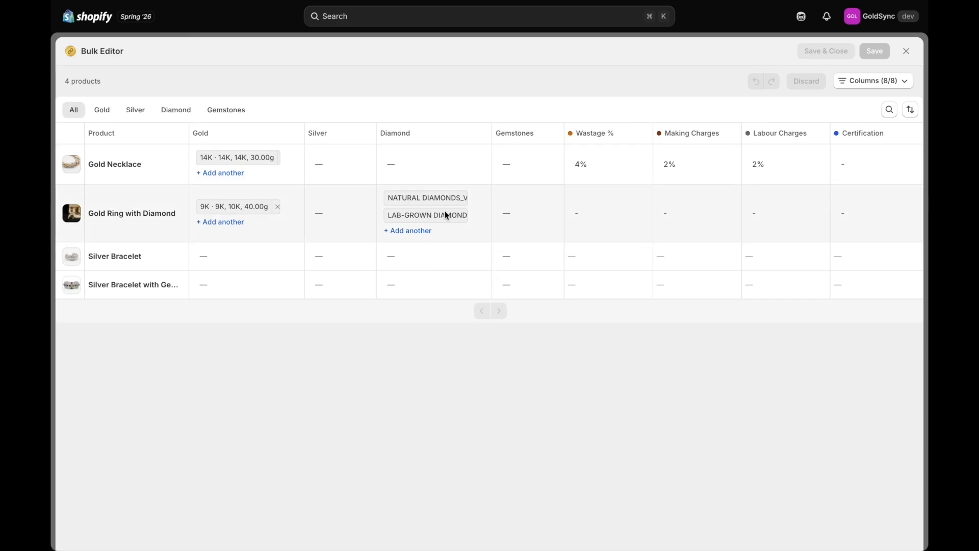
pyautogui.click(907, 52)
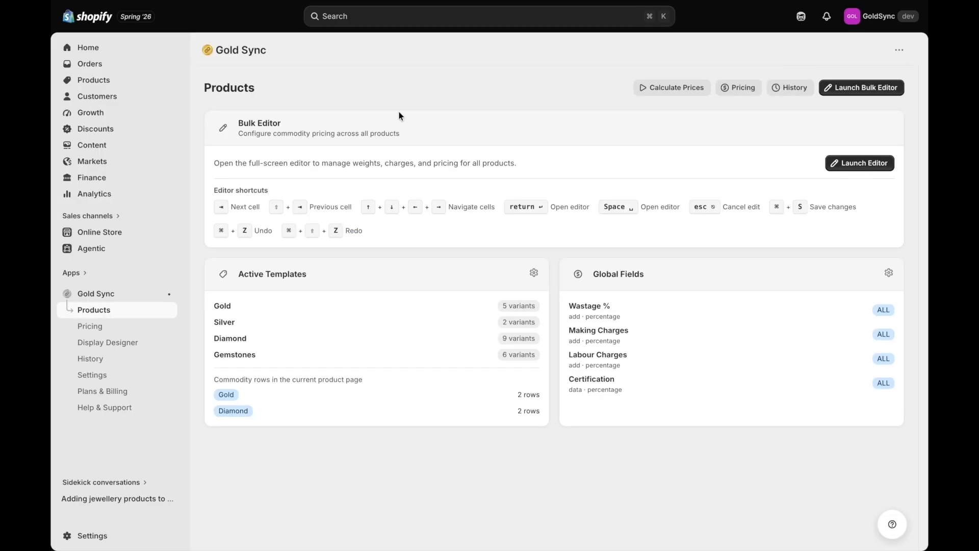
# Step: Run the price calculation for All Products with every commodity selected and the global fields using their per-product values
pyautogui.click(678, 88)
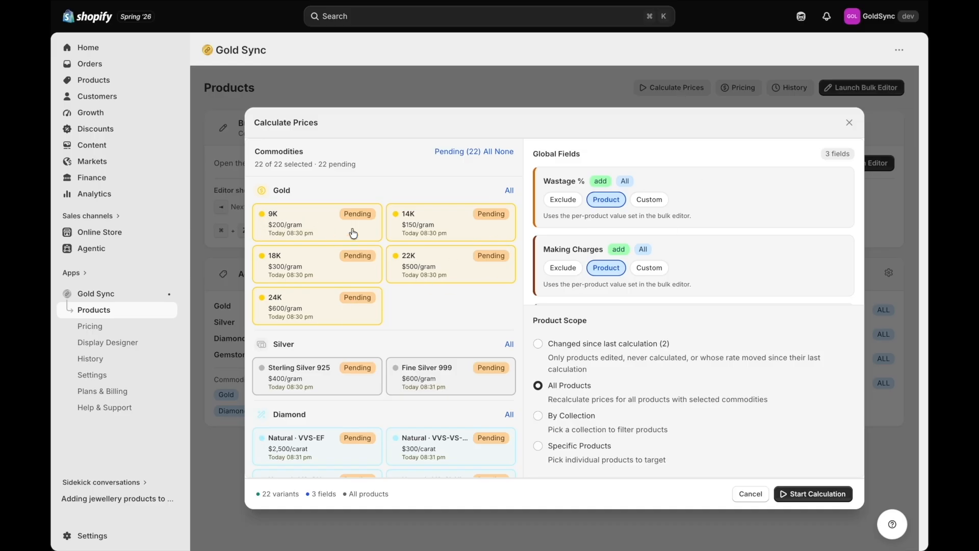
pyautogui.scroll(-5, 485, 367)
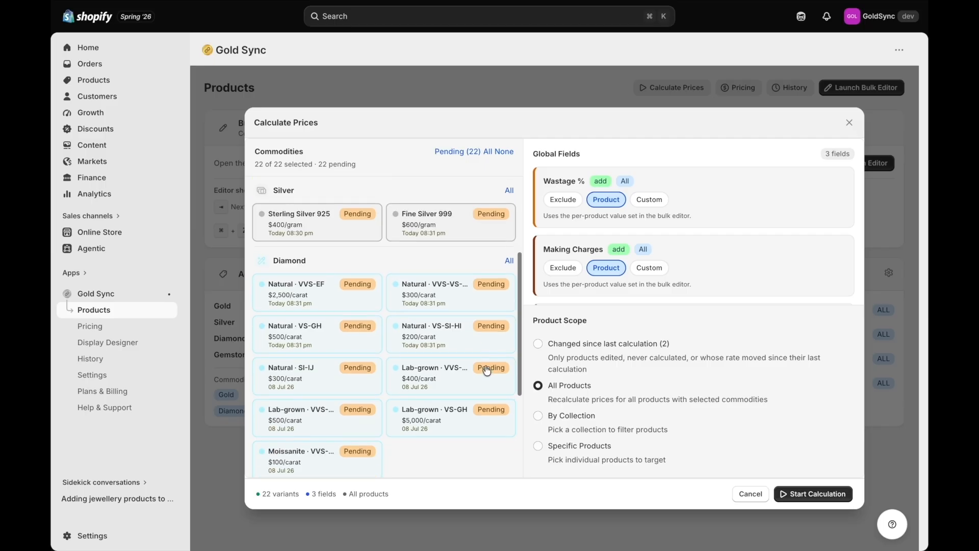
pyautogui.scroll(5, 486, 371)
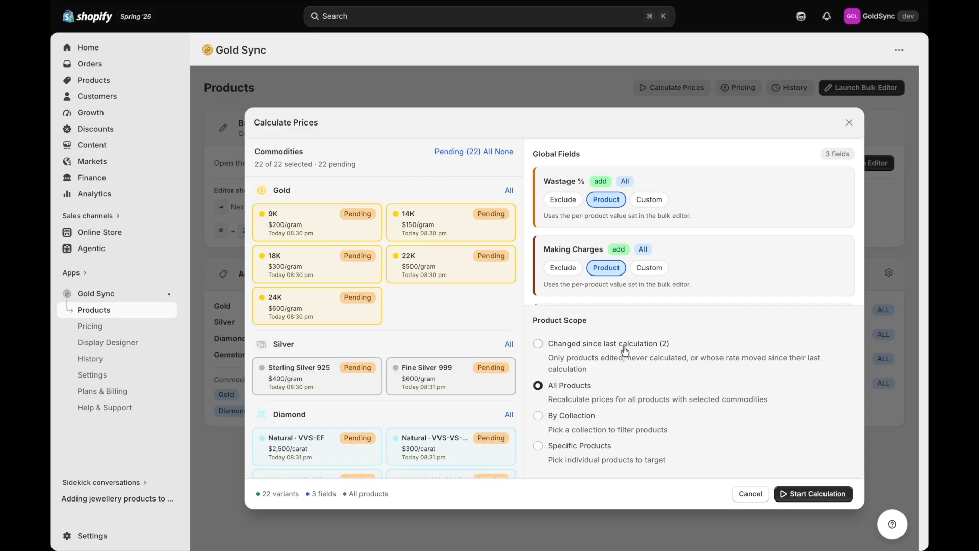
pyautogui.click(592, 347)
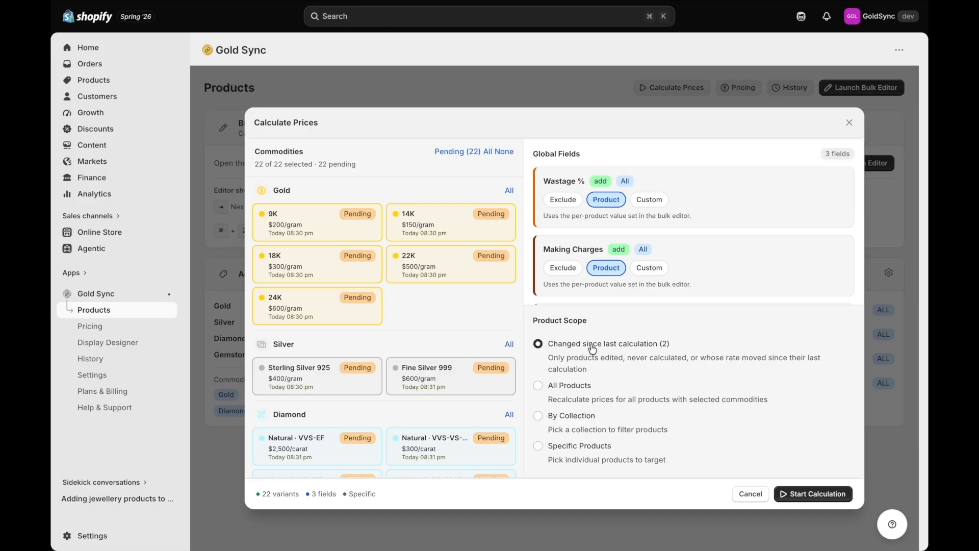
pyautogui.click(565, 391)
pyautogui.click(817, 493)
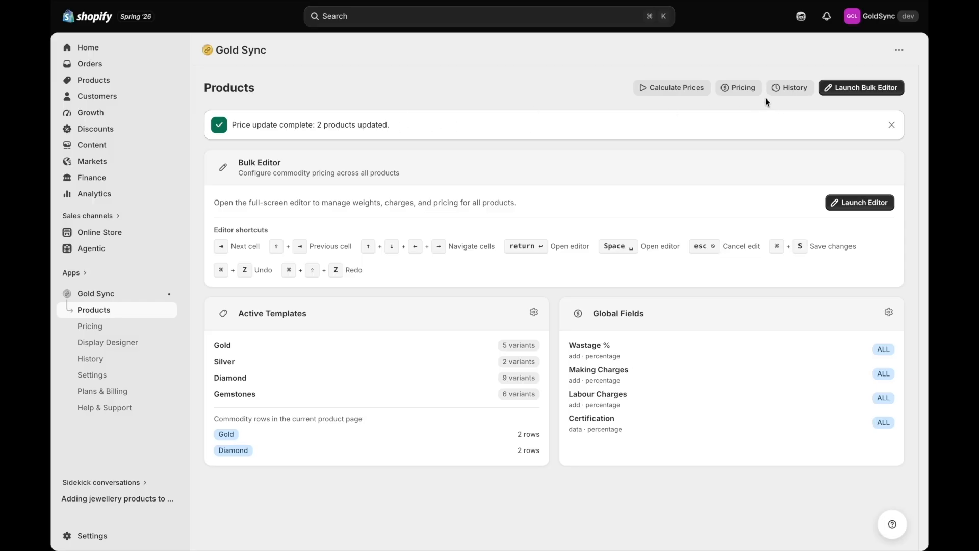
# Step: Open the price update history and examine the commodity rates and global fields used in the Jul 10, 2026 batch
pyautogui.click(789, 88)
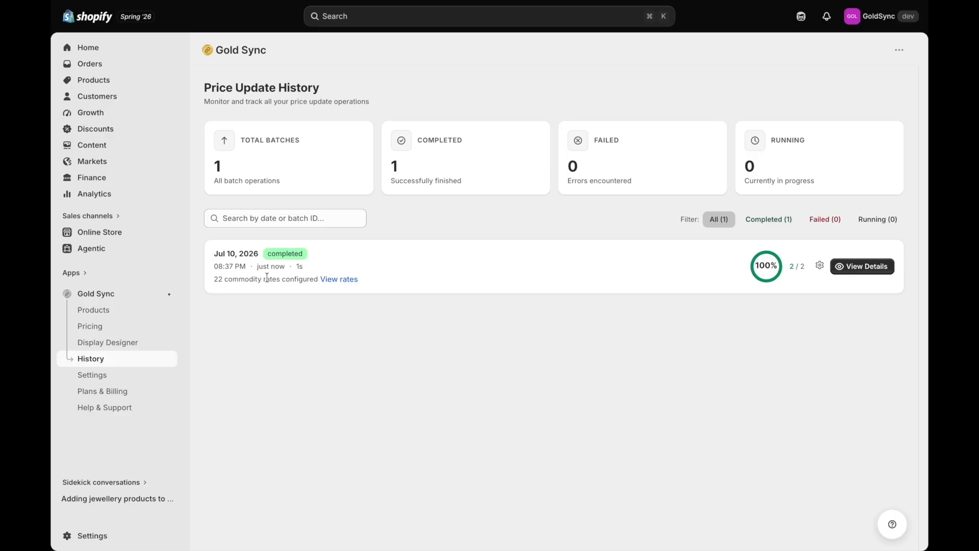
pyautogui.click(339, 279)
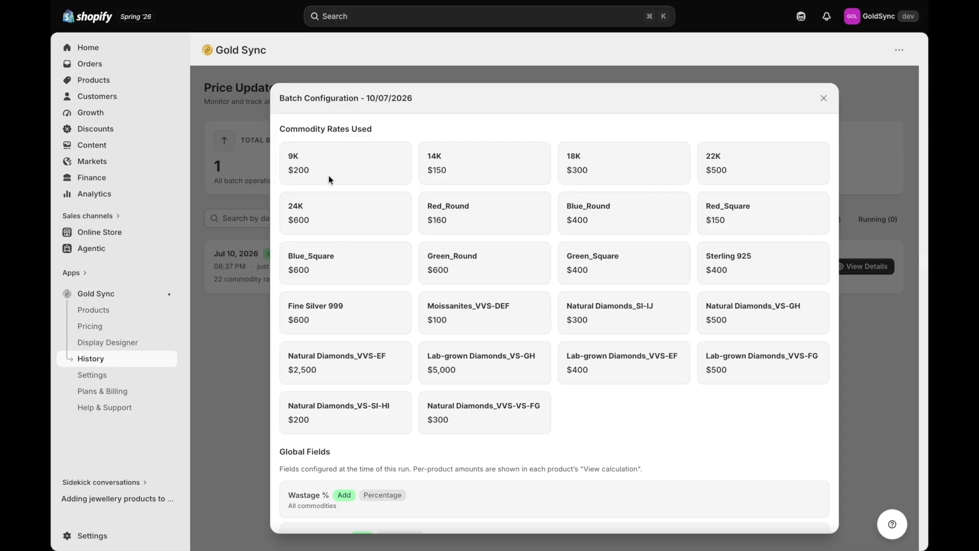
pyautogui.scroll(-3, 436, 352)
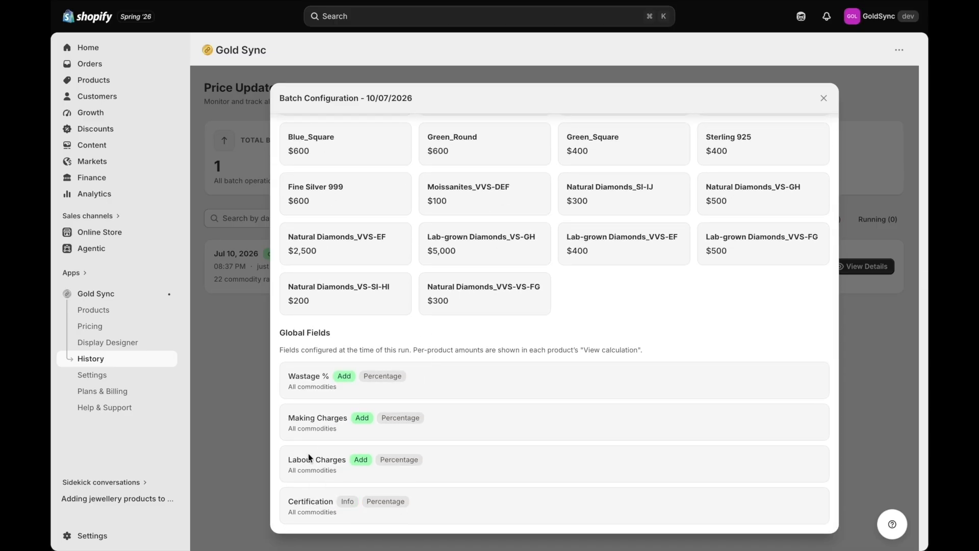
pyautogui.doubleClick(348, 501)
pyautogui.scroll(3, 389, 397)
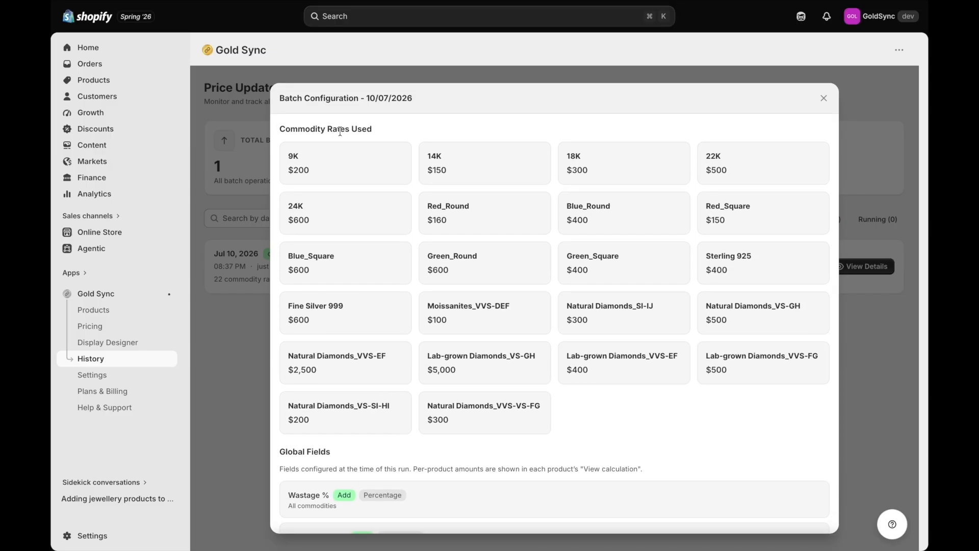
# Step: Close the batch configuration, examine the Gold Necklace's advanced calculation breakdown in the batch details, and return to the price update history
pyautogui.click(824, 100)
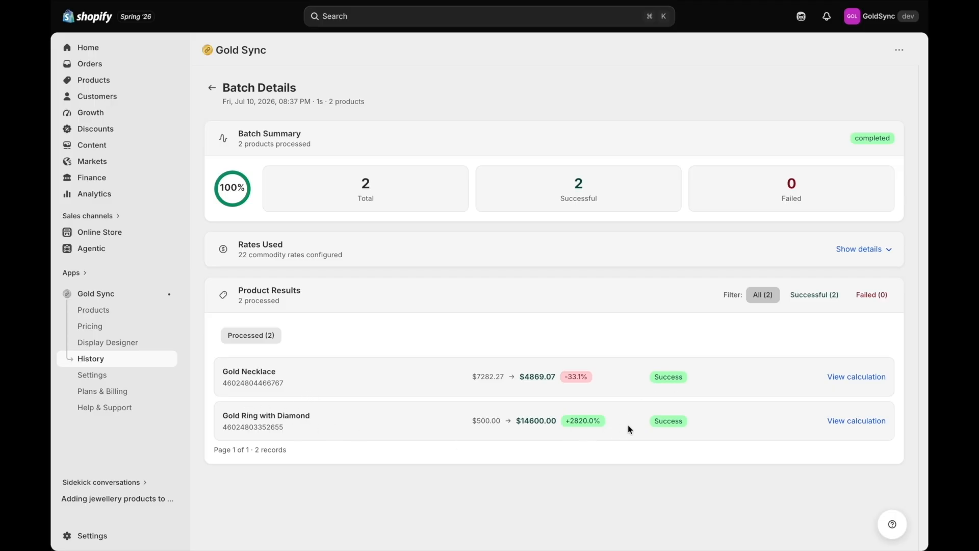
pyautogui.click(860, 377)
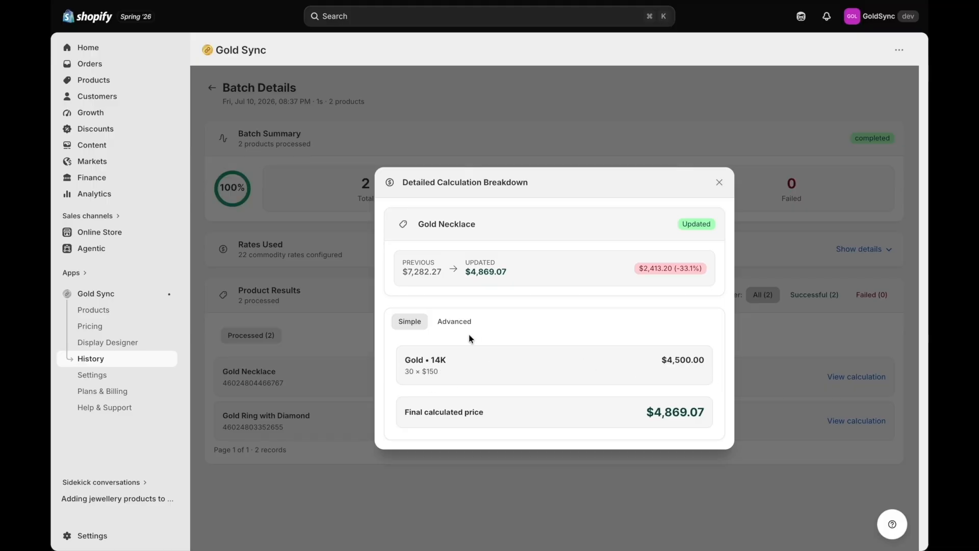
pyautogui.click(452, 321)
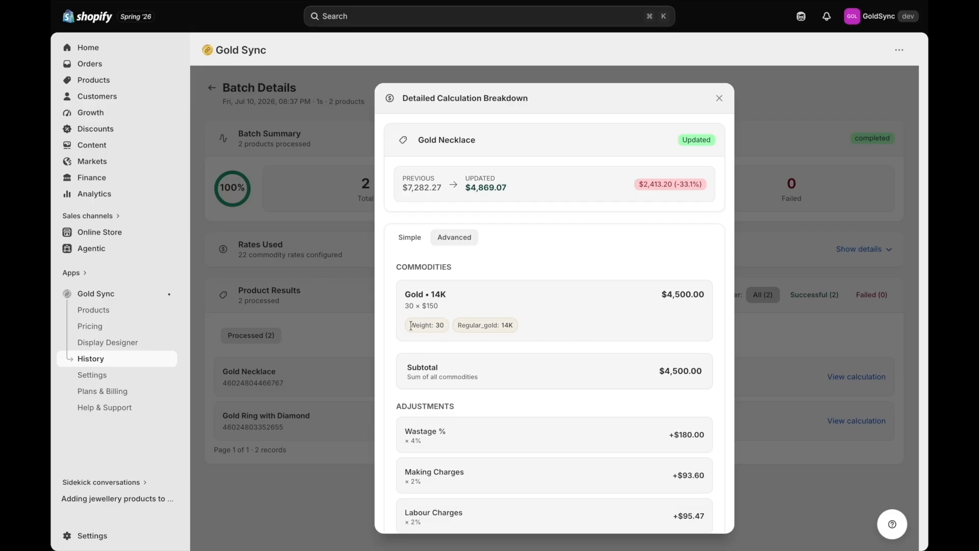
pyautogui.scroll(-3, 505, 405)
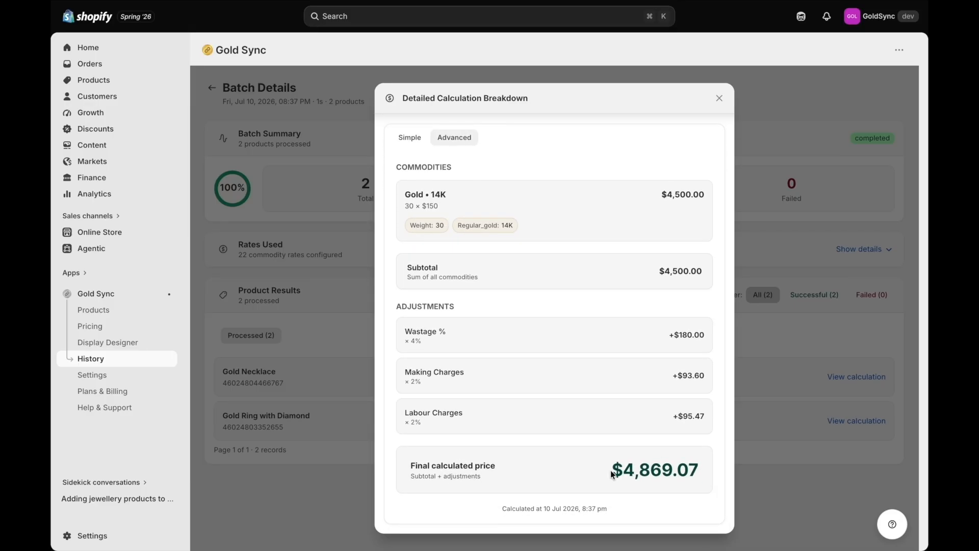
pyautogui.moveTo(612, 470); pyautogui.dragTo(716, 469)
pyautogui.scroll(4, 663, 433)
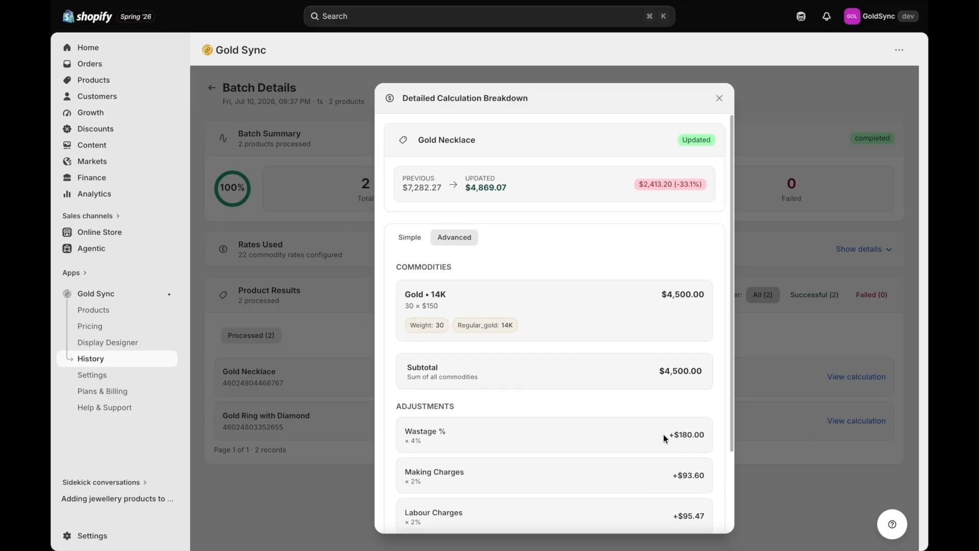
pyautogui.click(719, 98)
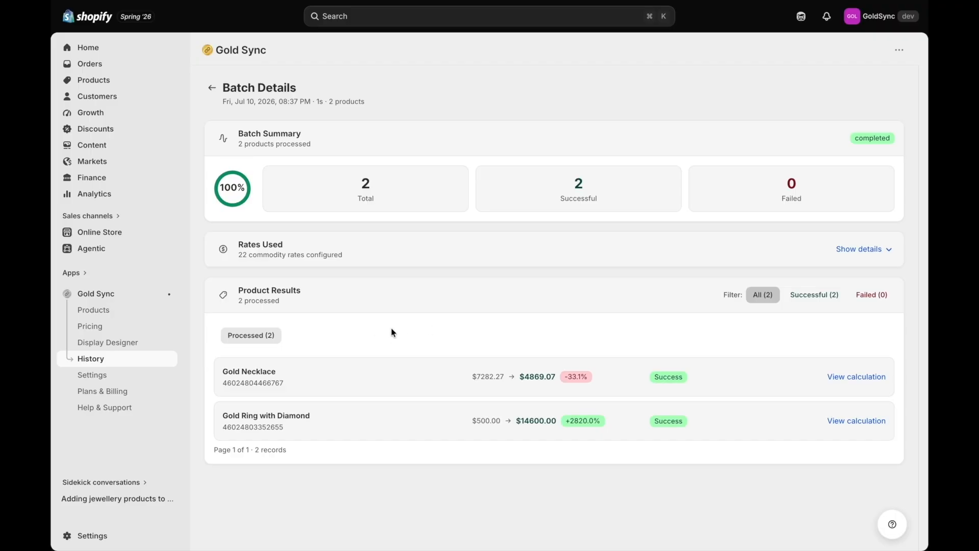
pyautogui.click(212, 88)
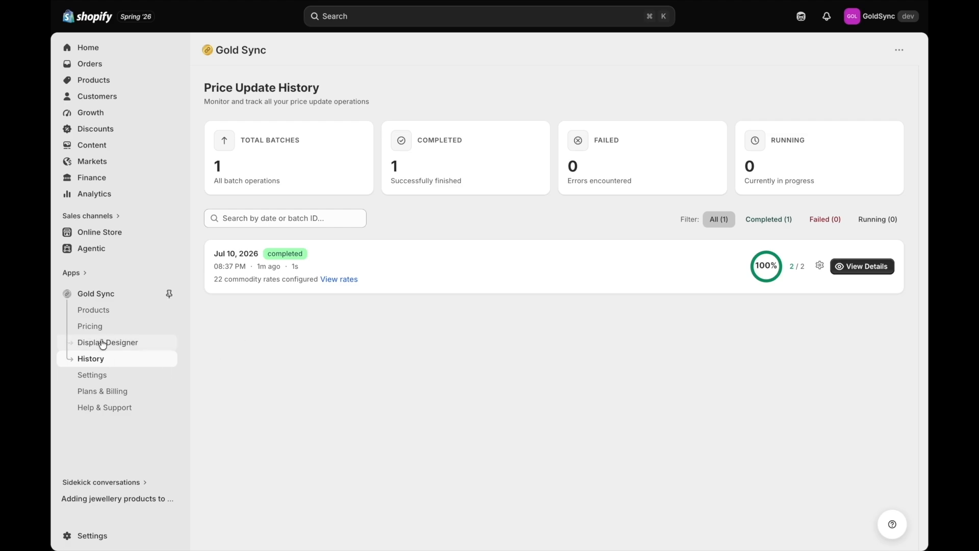
# Step: Open the Bulk Editor and add a silver entry to the Silver Bracelet: type Sterling 925, weight 30 g
pyautogui.click(76, 326)
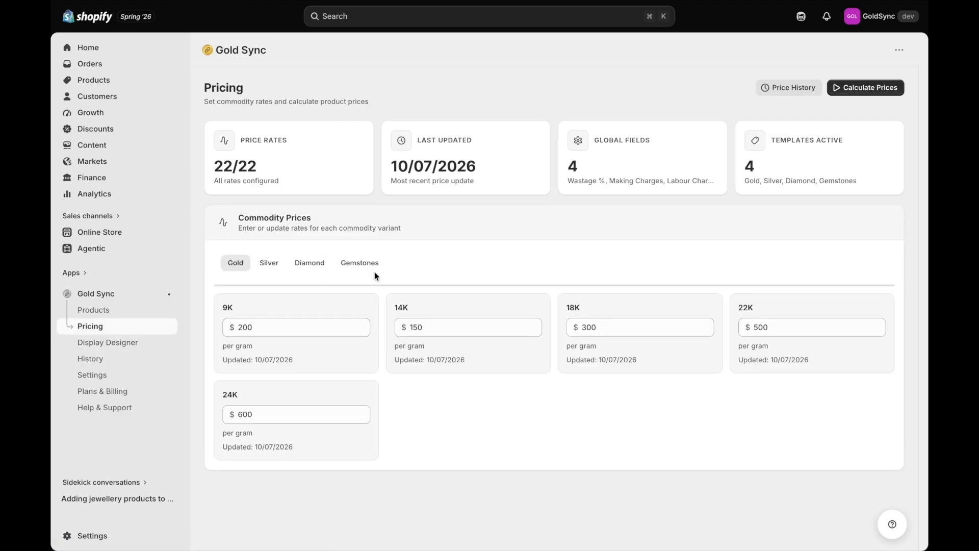
pyautogui.click(102, 310)
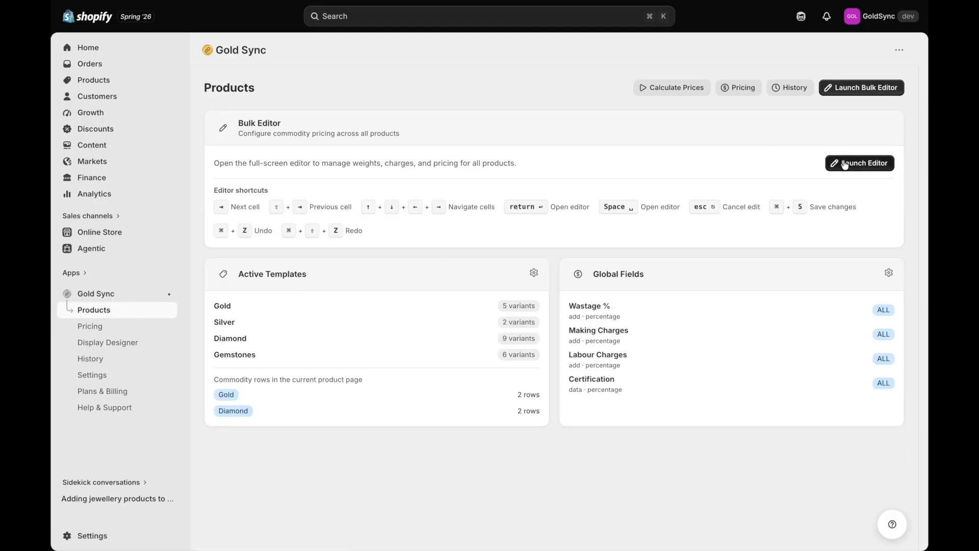
pyautogui.click(843, 164)
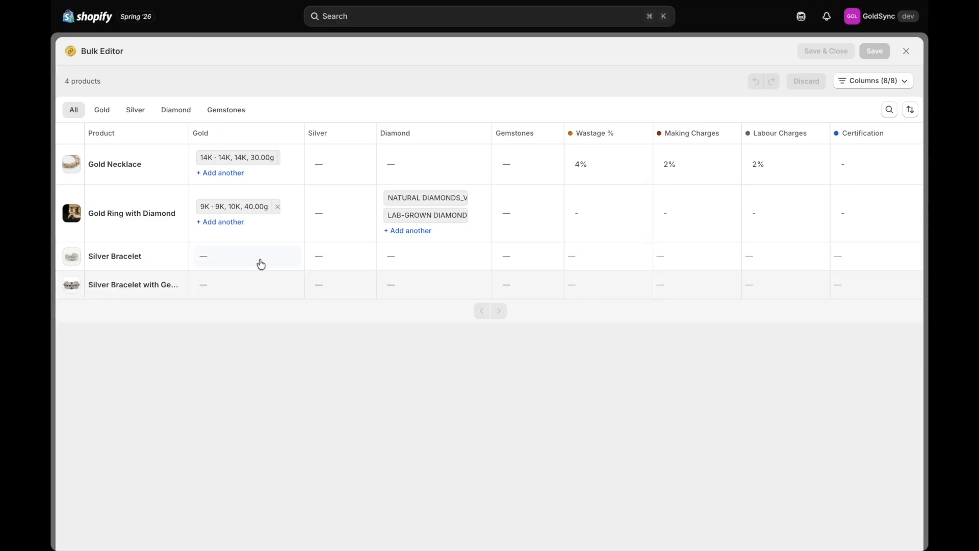
pyautogui.click(322, 260)
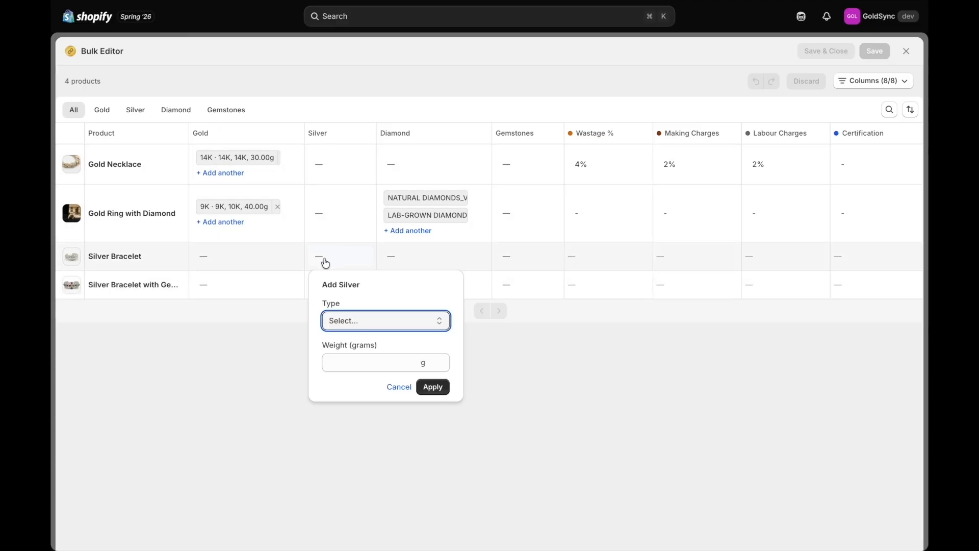
pyautogui.click(373, 326)
pyautogui.click(362, 337)
pyautogui.click(350, 353)
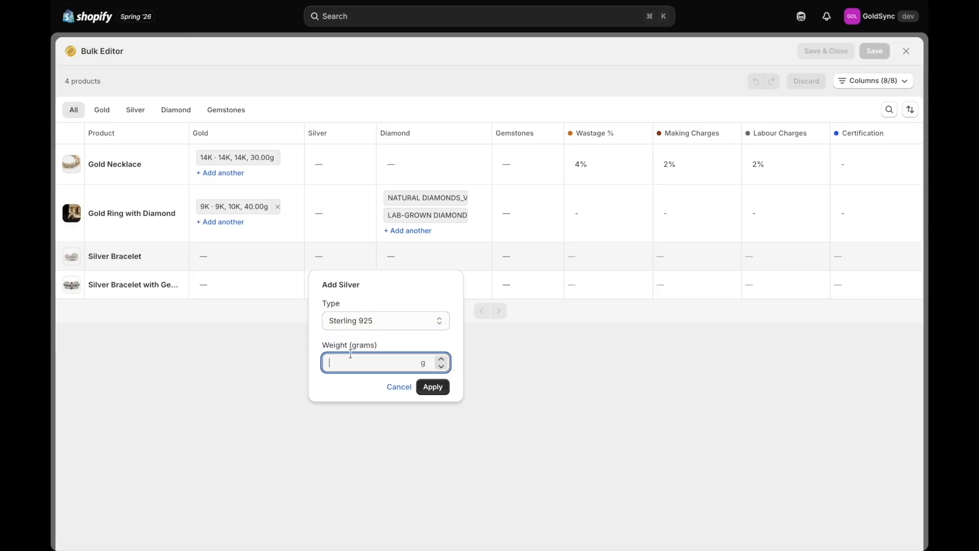
pyautogui.write('30')
pyautogui.click(433, 386)
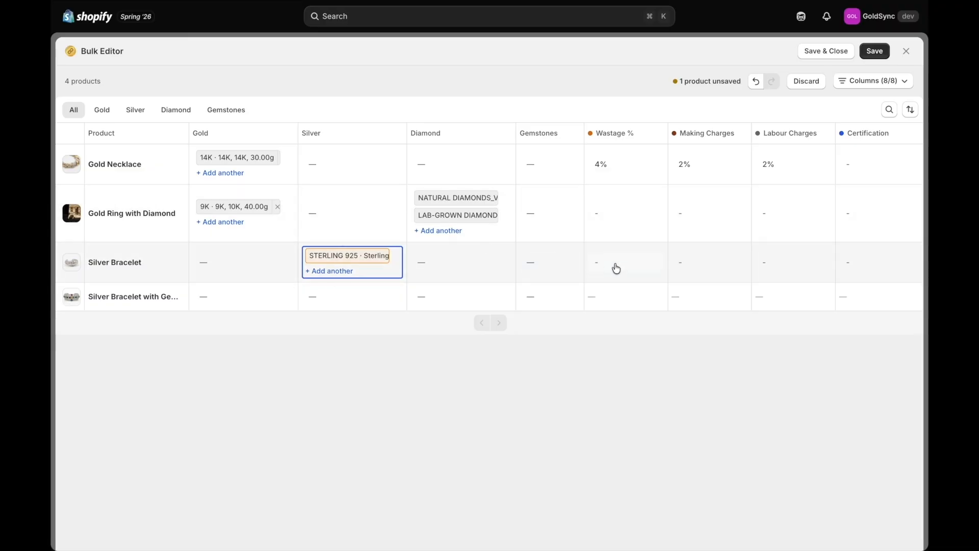
# Step: Set the Silver Bracelet's wastage to 10%
pyautogui.click(639, 263)
pyautogui.write('10')
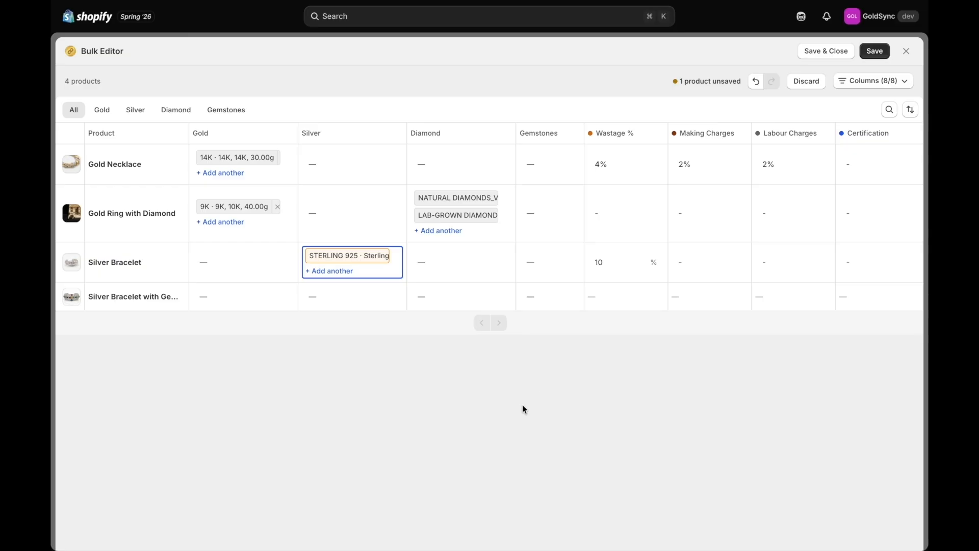
pyautogui.press('Return')
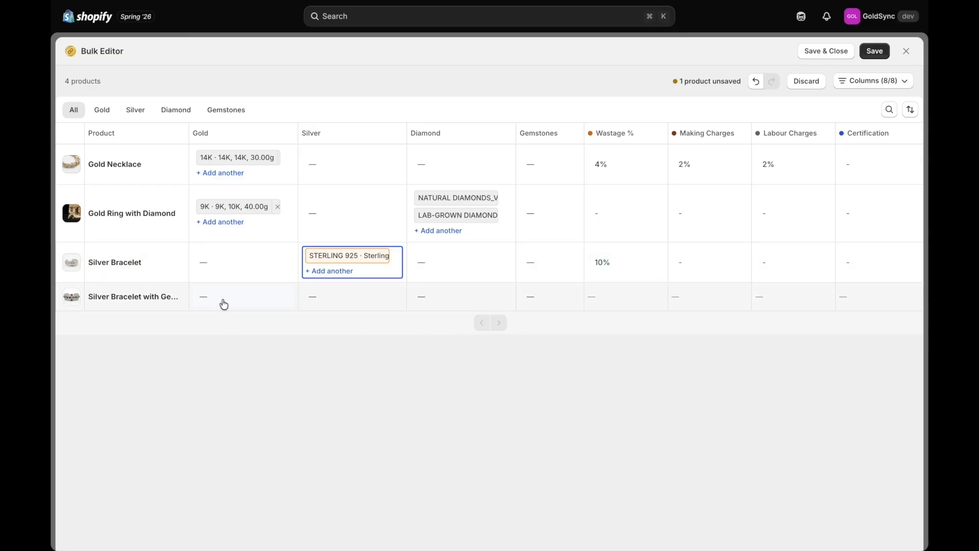
# Step: Add a silver entry to the Silver Bracelet with Gemstones: type Fine Silver 999, weight 100 g
pyautogui.click(334, 300)
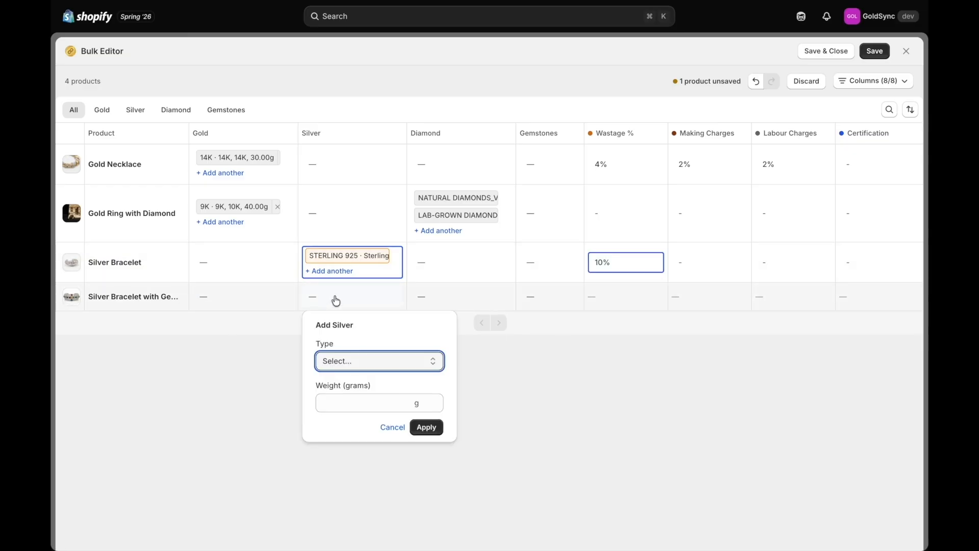
pyautogui.click(351, 362)
pyautogui.click(357, 387)
pyautogui.click(356, 402)
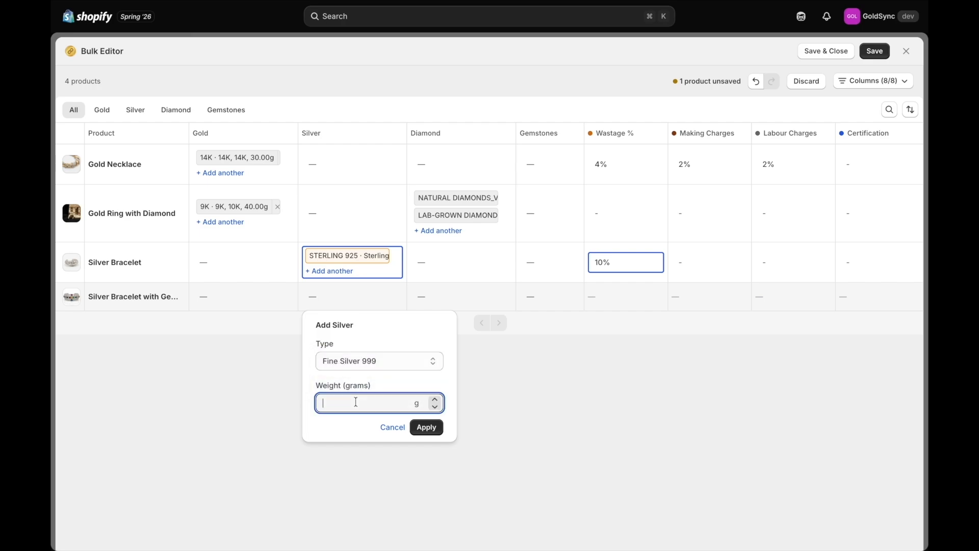
pyautogui.write('100')
pyautogui.click(432, 428)
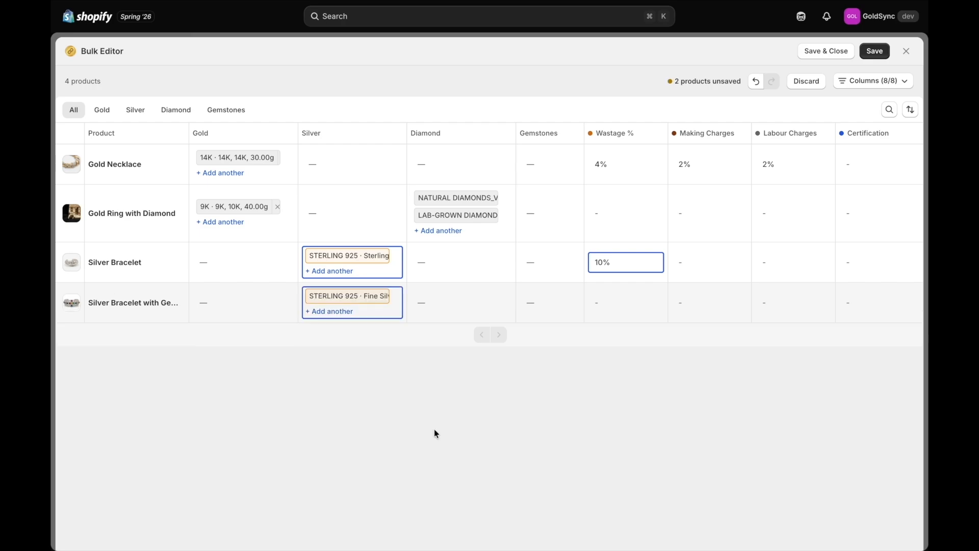
# Step: Add a Red, Square gemstone of 1 ct to the Silver Bracelet with Gemstones, then save and close the Bulk Editor
pyautogui.click(545, 306)
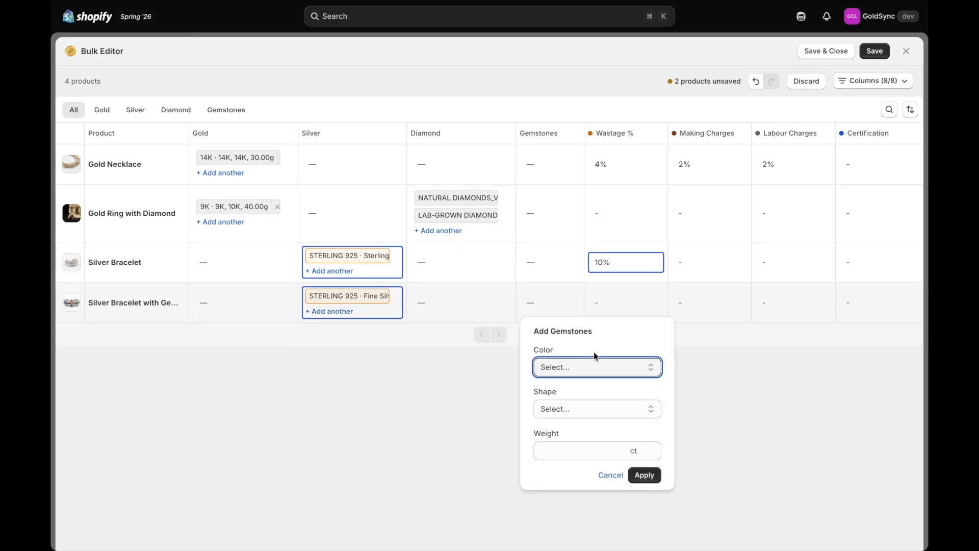
pyautogui.click(586, 362)
pyautogui.press('Escape')
pyautogui.click(586, 408)
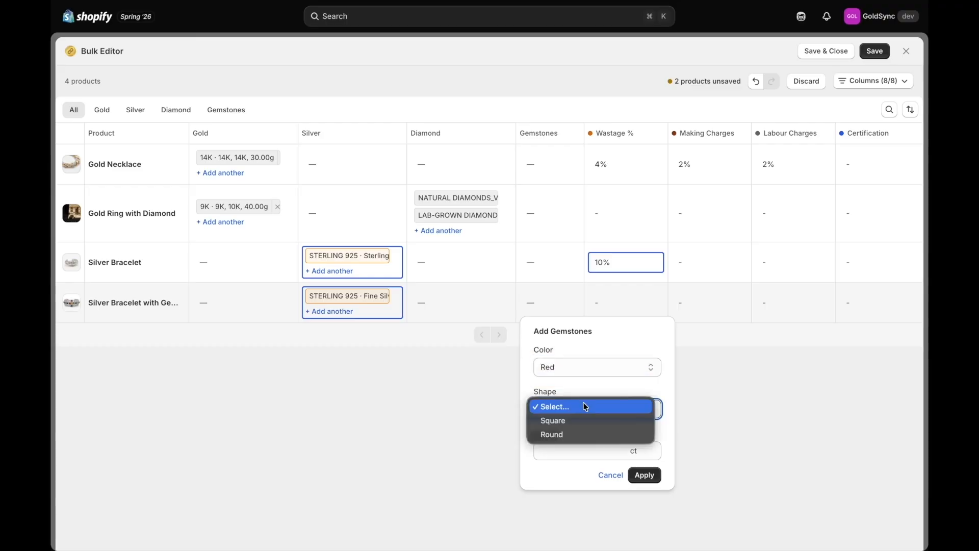
pyautogui.click(572, 422)
pyautogui.click(556, 449)
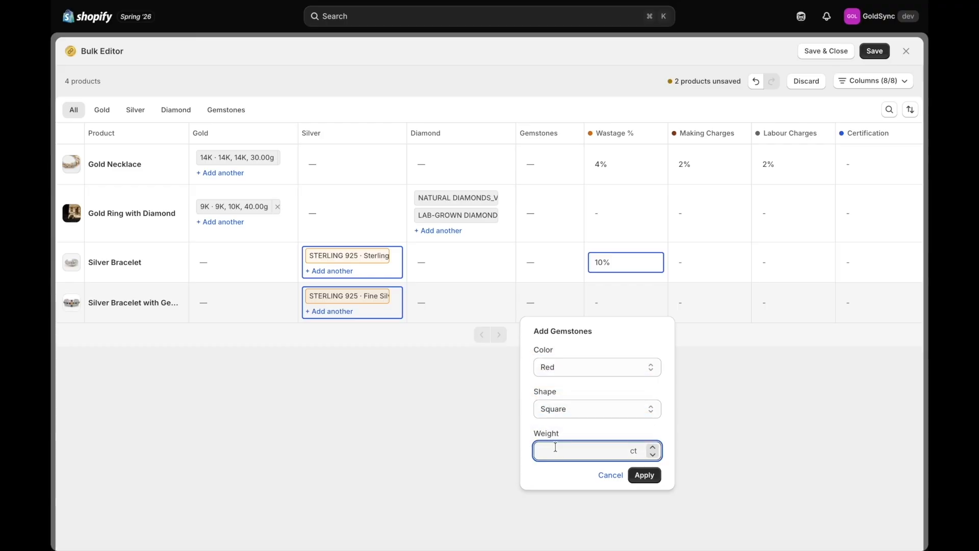
pyautogui.write('1')
pyautogui.click(642, 474)
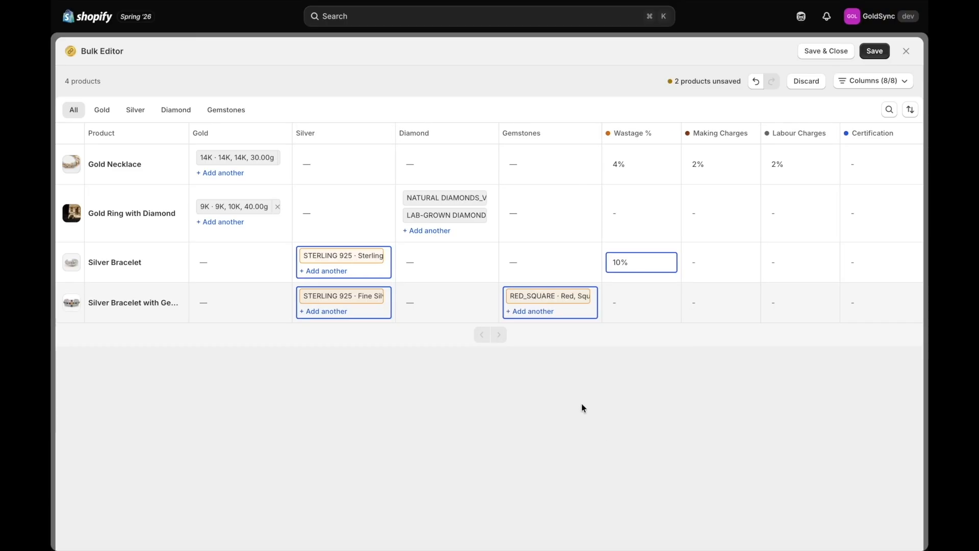
pyautogui.click(874, 52)
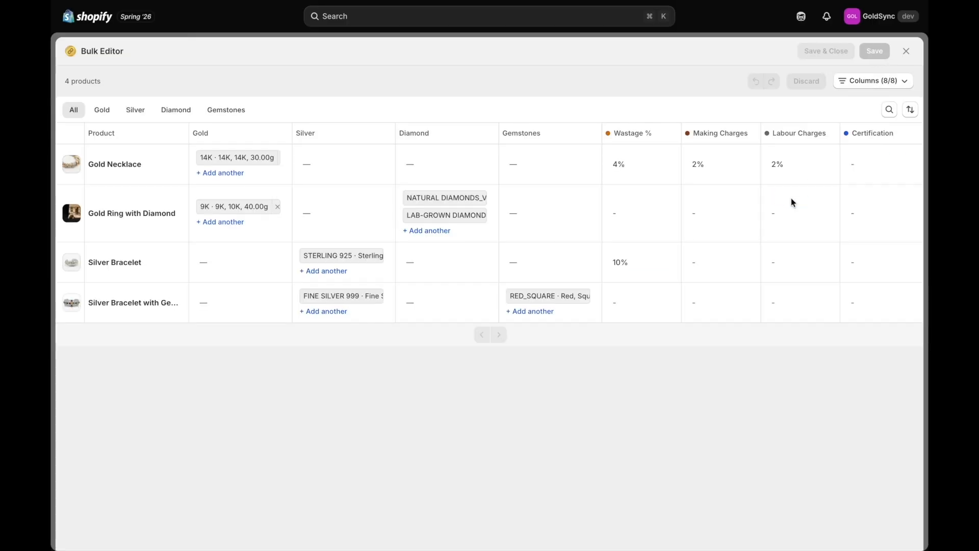
pyautogui.click(906, 51)
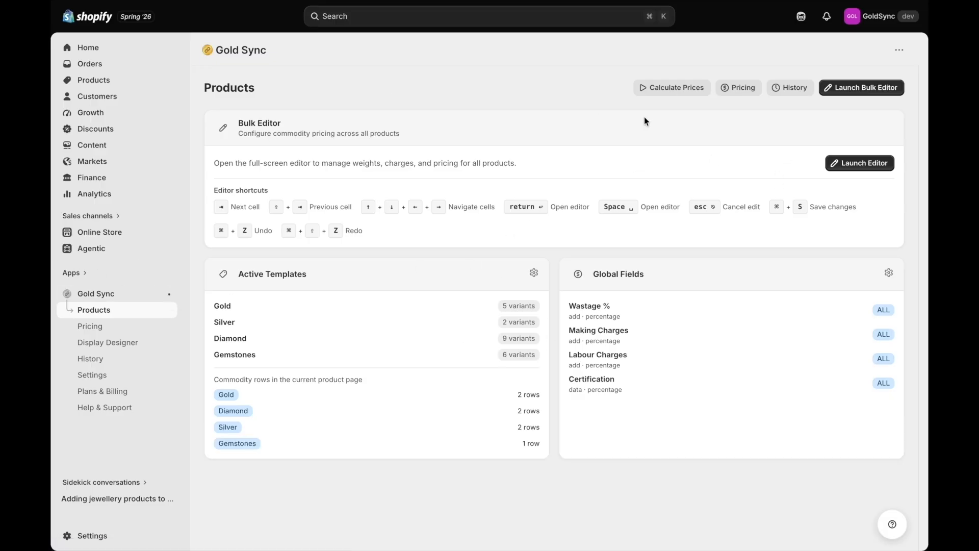
# Step: Run the price calculation for the products changed since the last calculation, with every commodity selected
pyautogui.click(674, 91)
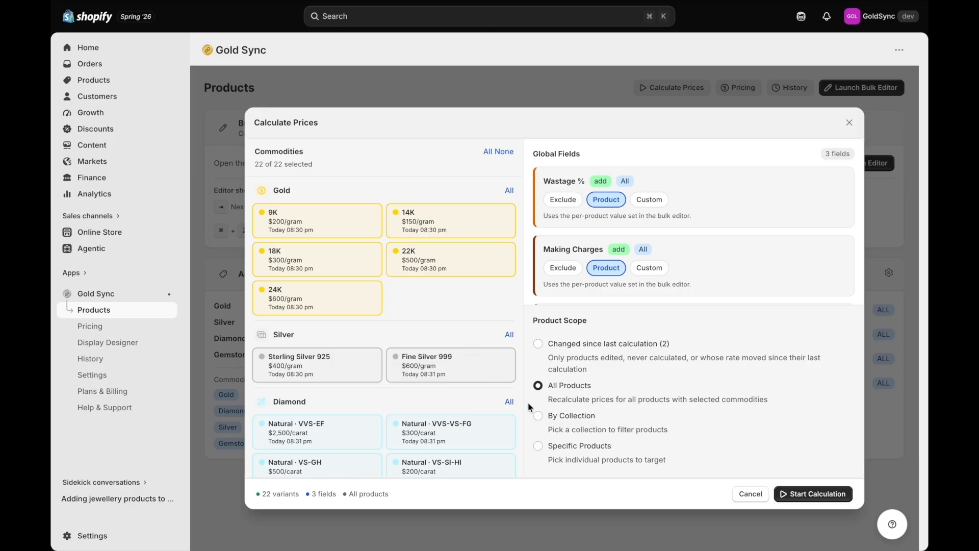
pyautogui.click(538, 344)
pyautogui.click(804, 493)
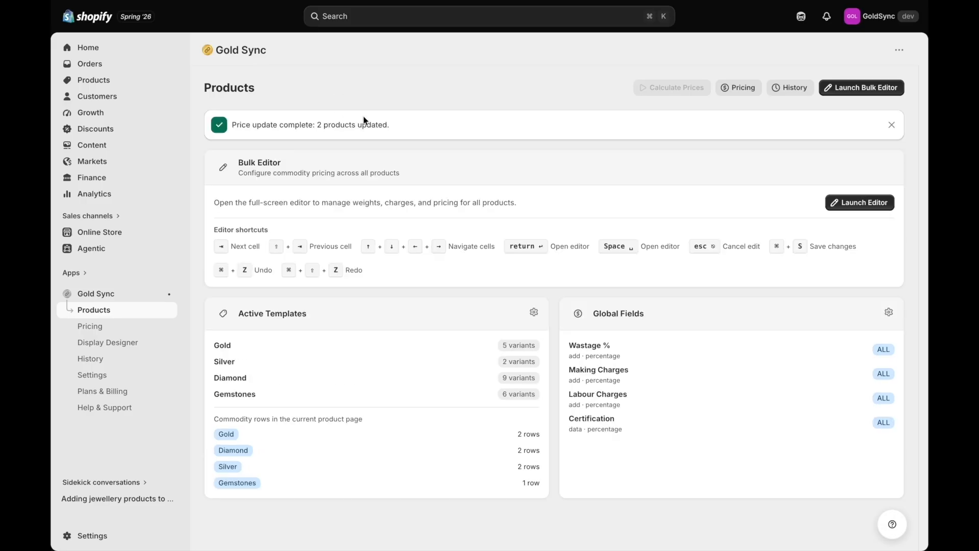
pyautogui.moveTo(291, 124); pyautogui.dragTo(416, 136)
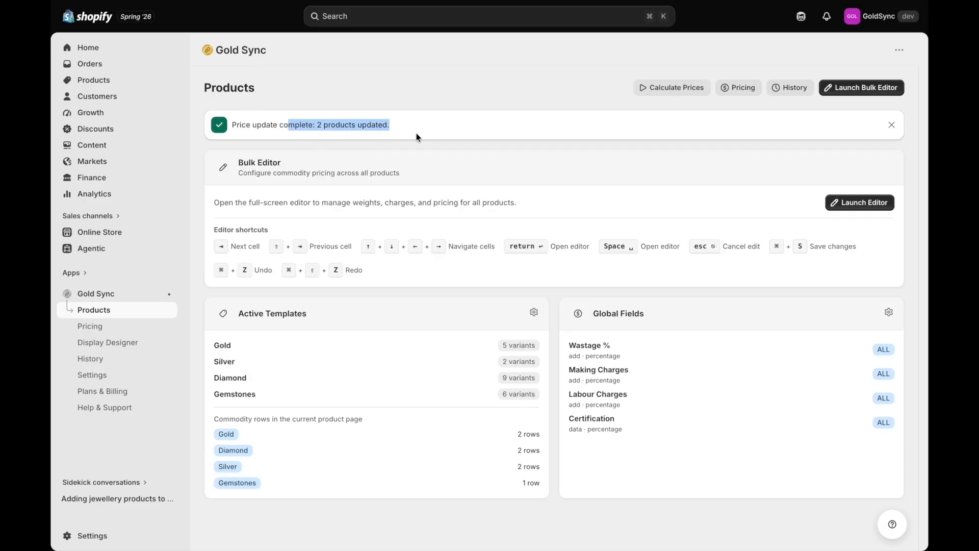
# Step: Open the newest Jul 10, 2026 batch in the price update history and examine its product results
pyautogui.click(793, 91)
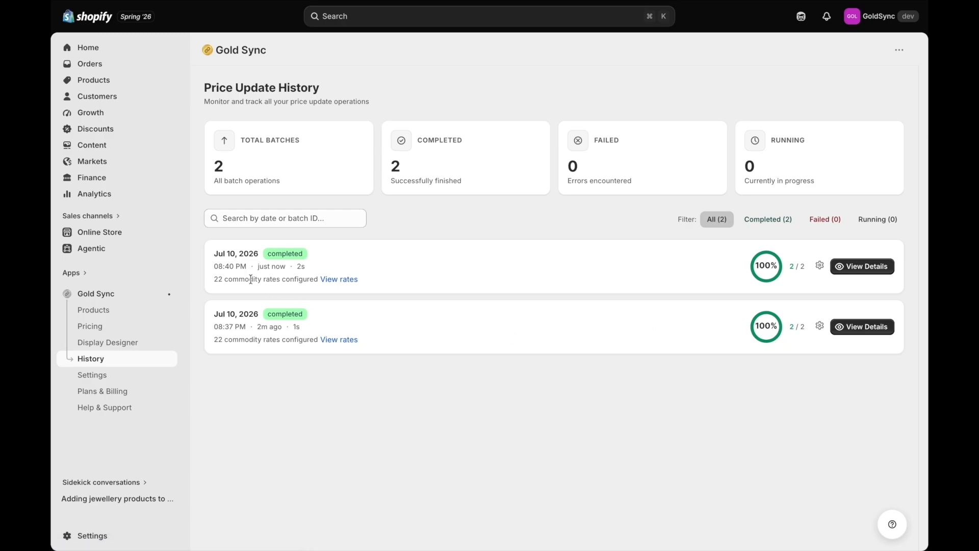
pyautogui.moveTo(247, 267); pyautogui.dragTo(219, 275)
pyautogui.click(866, 272)
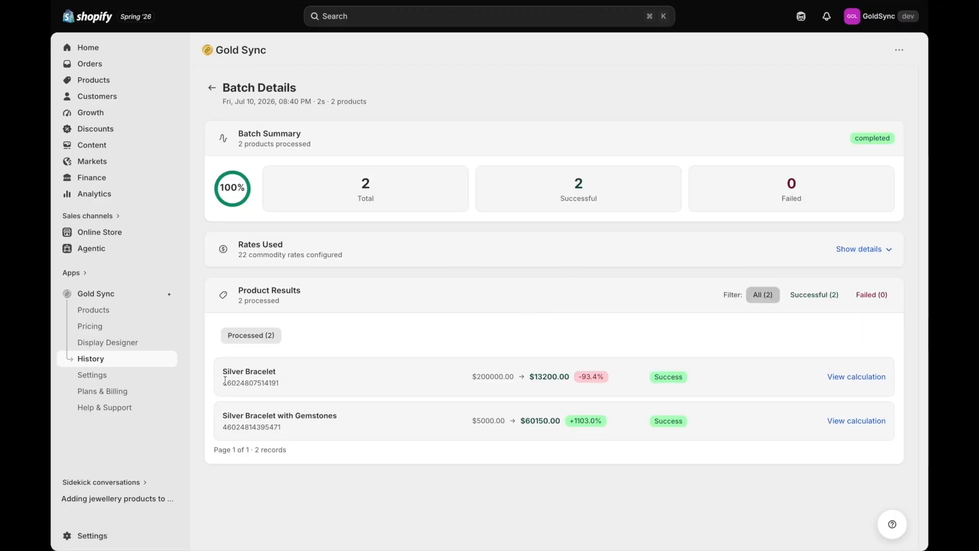
pyautogui.moveTo(224, 374); pyautogui.dragTo(270, 372)
pyautogui.click(336, 403)
pyautogui.moveTo(567, 422); pyautogui.dragTo(578, 418)
# Step: Examine the Silver Bracelet's advanced calculation breakdown, including its wastage adjustment, and return to the Gold Sync Products page
pyautogui.click(870, 375)
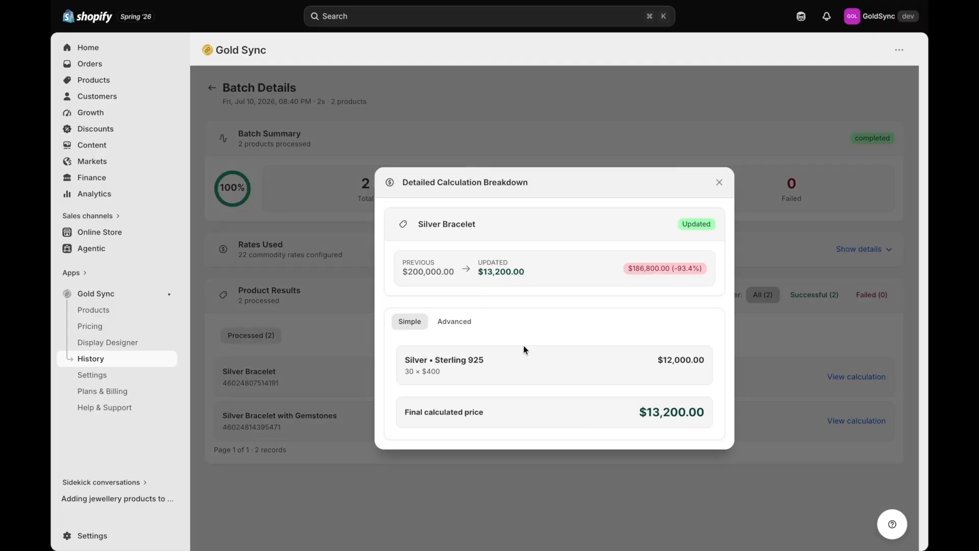
pyautogui.click(447, 321)
pyautogui.scroll(-1, 607, 388)
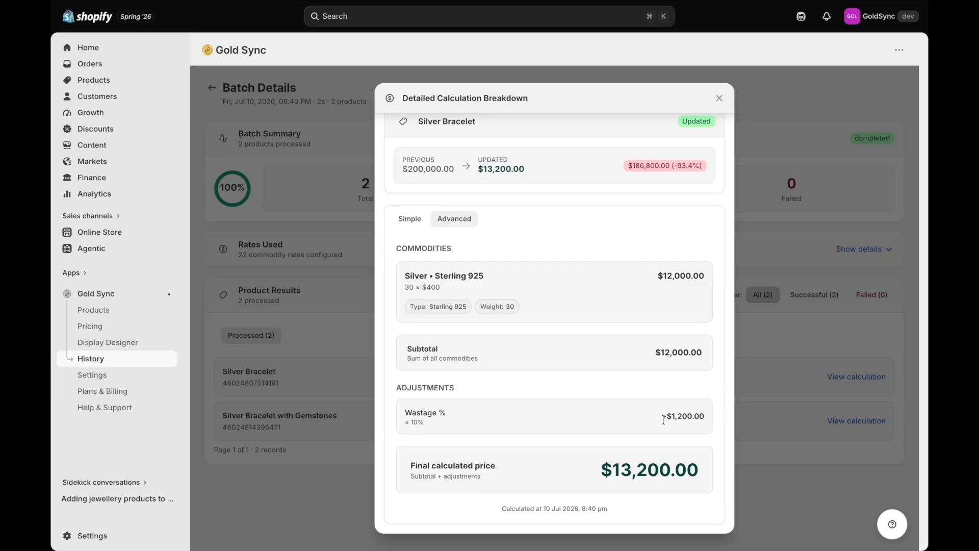
pyautogui.moveTo(662, 419); pyautogui.dragTo(710, 415)
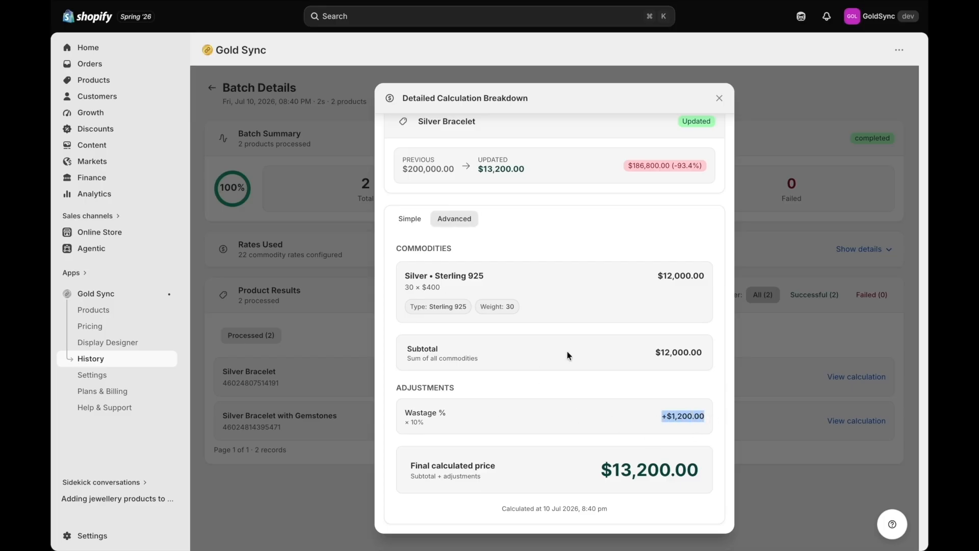
pyautogui.scroll(1, 628, 236)
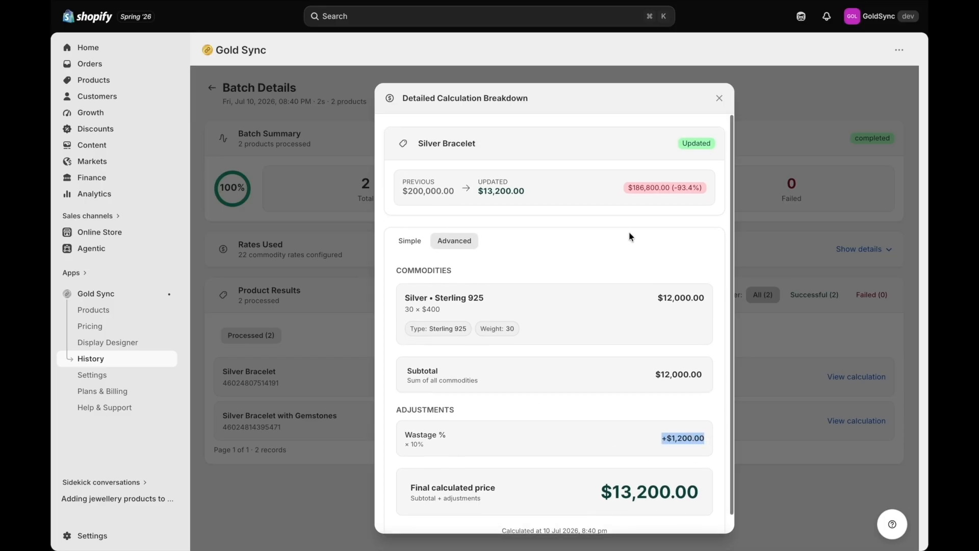
pyautogui.click(718, 98)
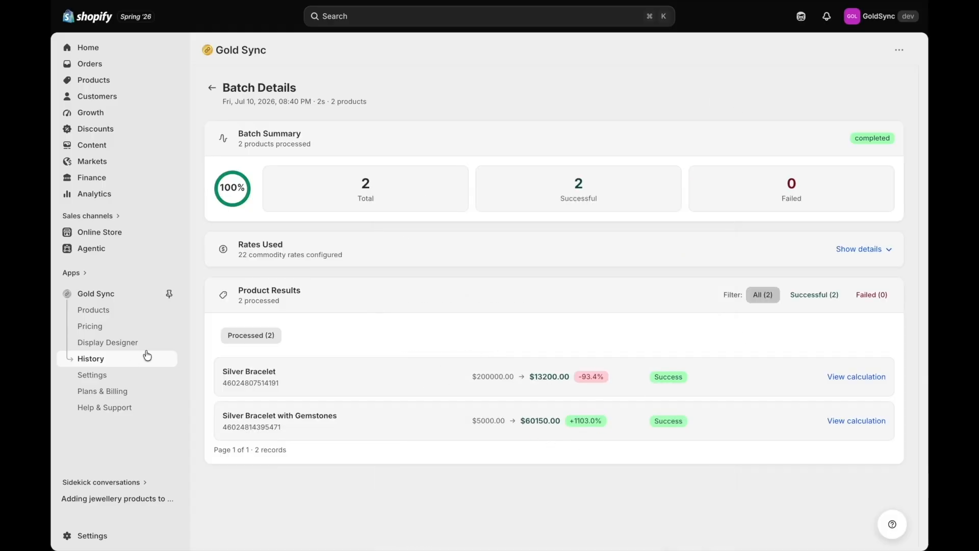
pyautogui.click(96, 309)
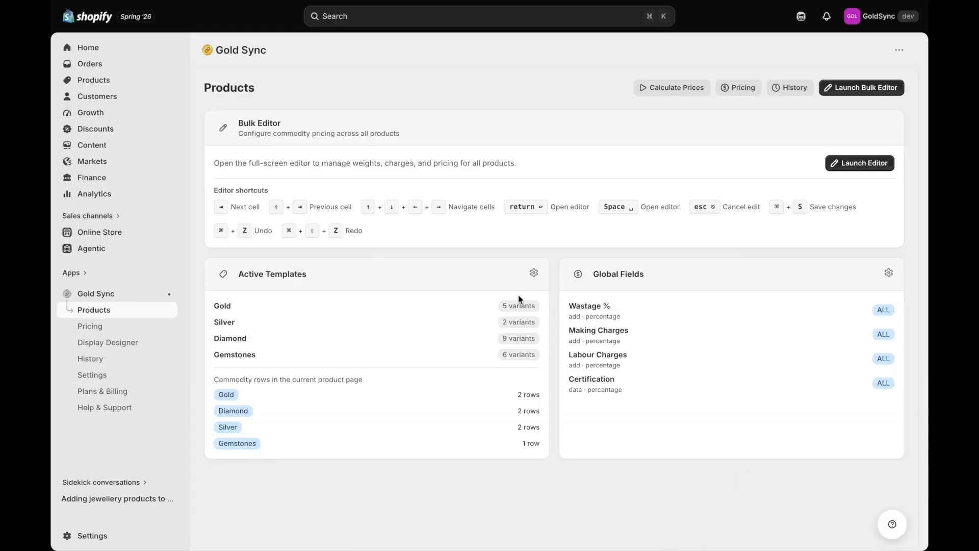
# Step: Set the 14K gold rate to $400 per gram in the commodity prices
pyautogui.click(110, 327)
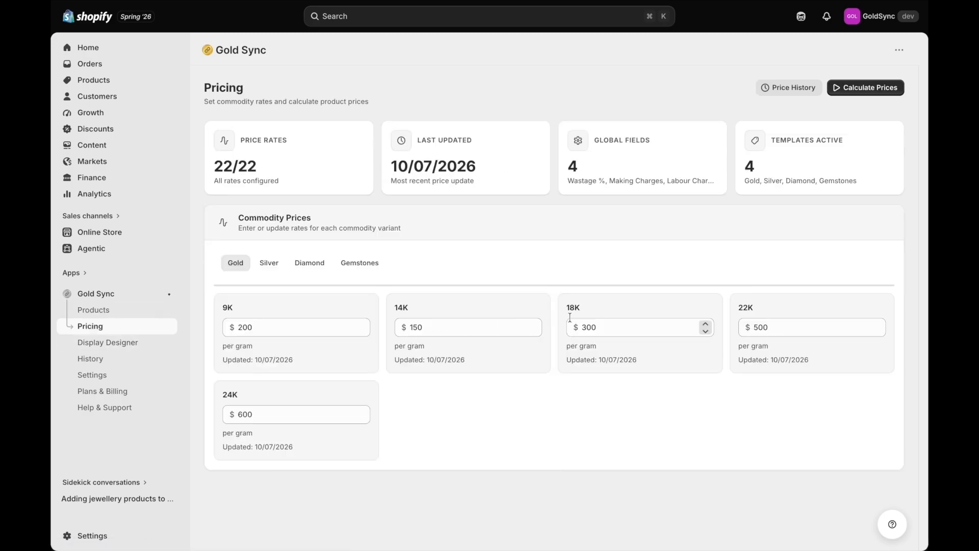
pyautogui.click(278, 323)
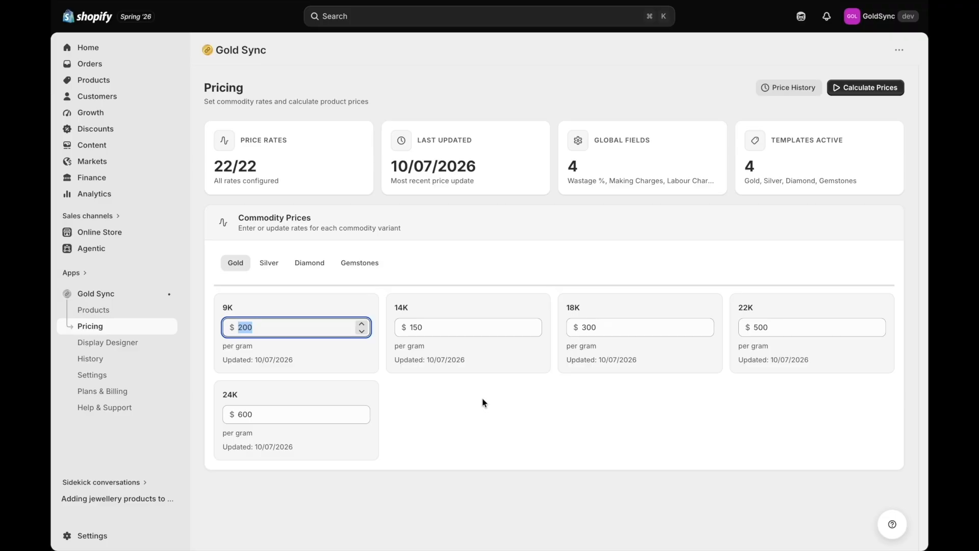
pyautogui.click(448, 328)
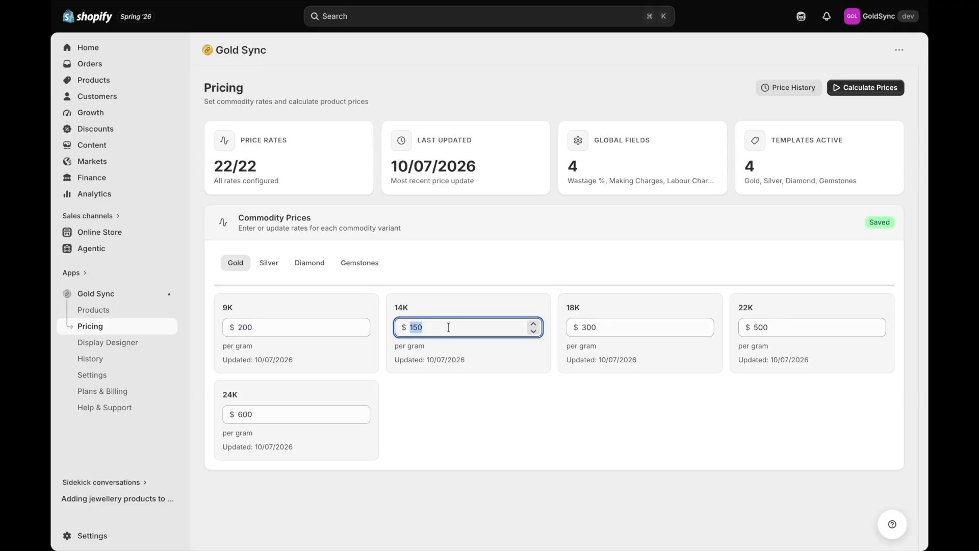
pyautogui.write('400')
pyautogui.click(527, 410)
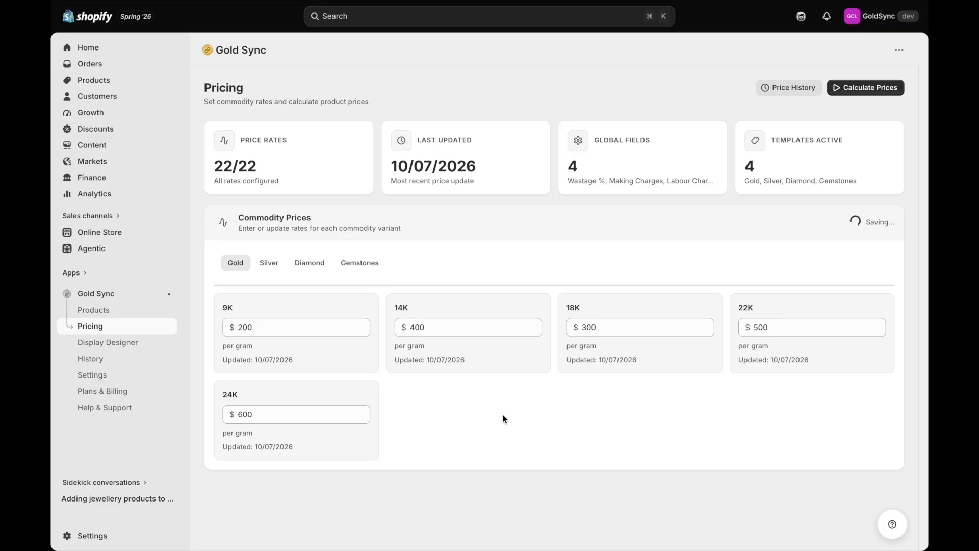
# Step: Calculate prices for all products with every commodity selected, and open the price update history
pyautogui.click(859, 88)
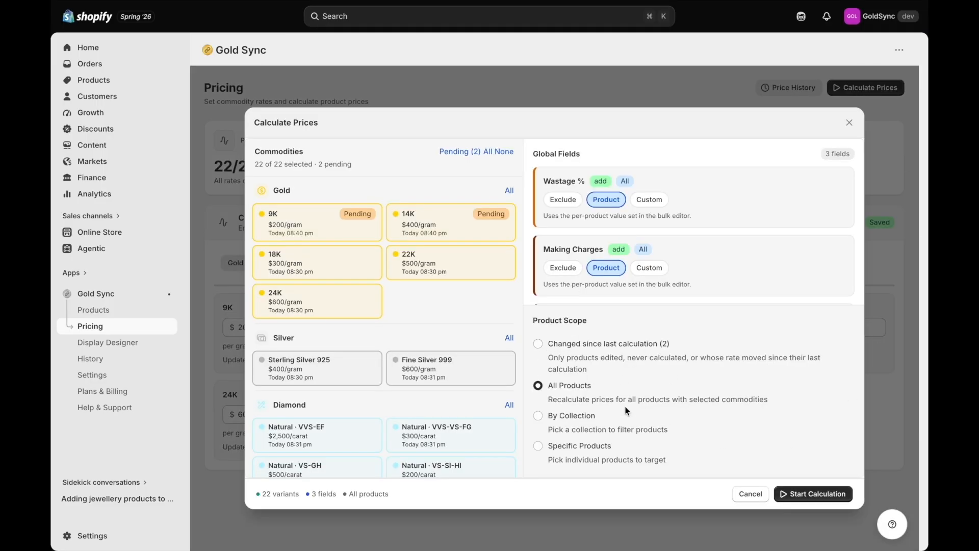
pyautogui.click(791, 493)
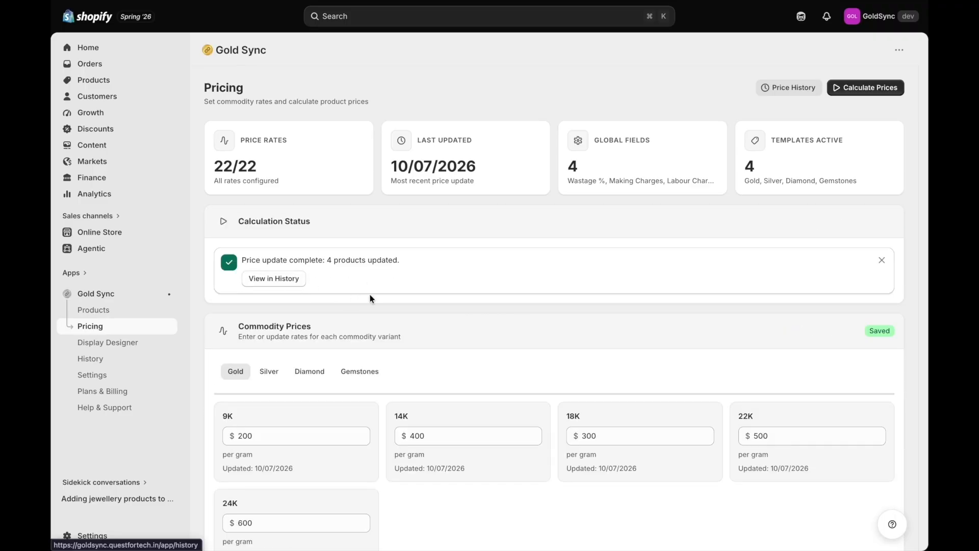
pyautogui.scroll(-1, 505, 391)
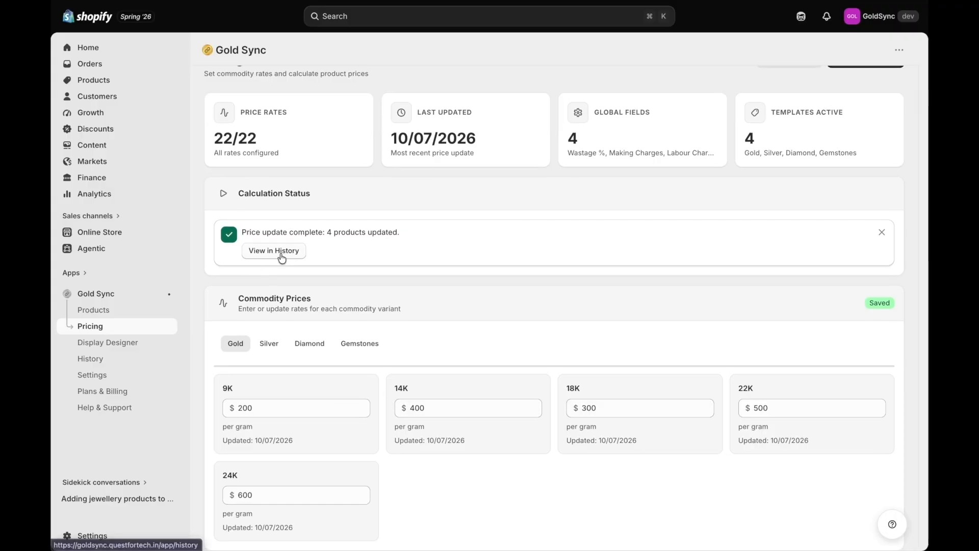
pyautogui.scroll(1, 447, 495)
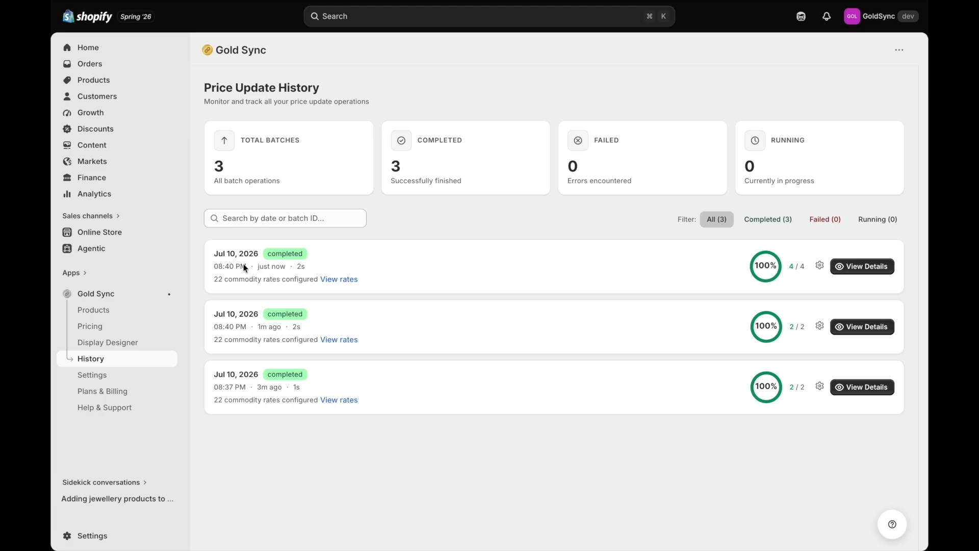
# Step: Open the newest Jul 10, 2026 batch and examine the calculation breakdowns of the Gold Necklace and the Gold Ring with Diamond
pyautogui.click(883, 272)
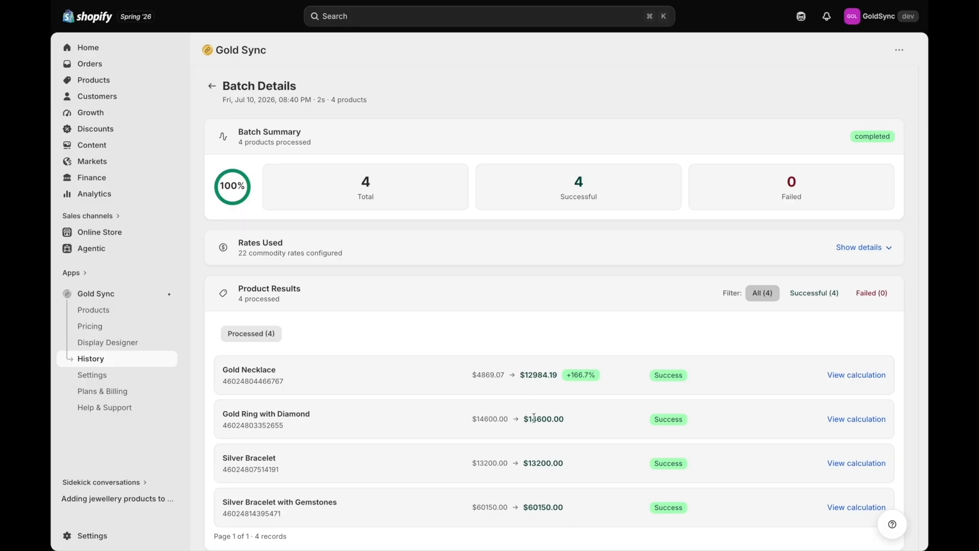
pyautogui.tripleClick(581, 374)
pyautogui.click(853, 374)
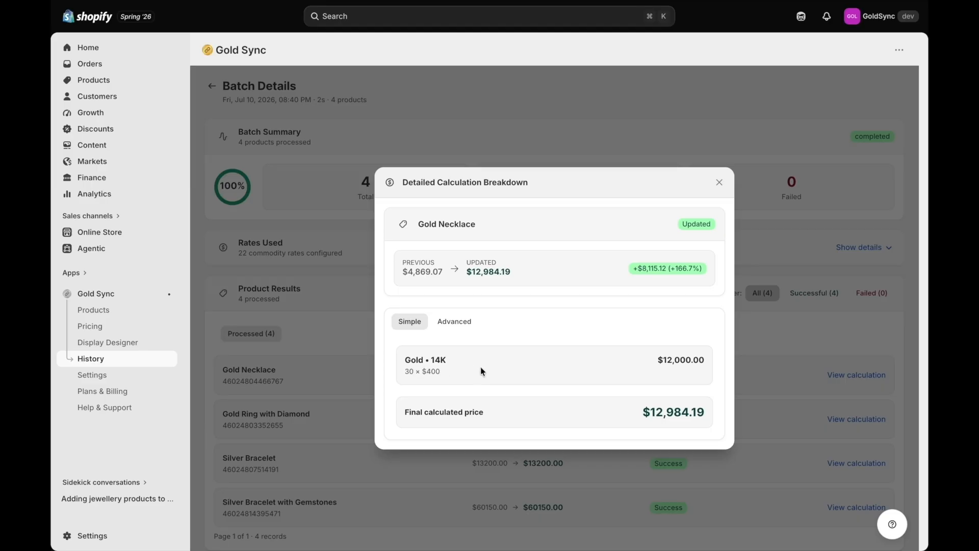
pyautogui.click(722, 181)
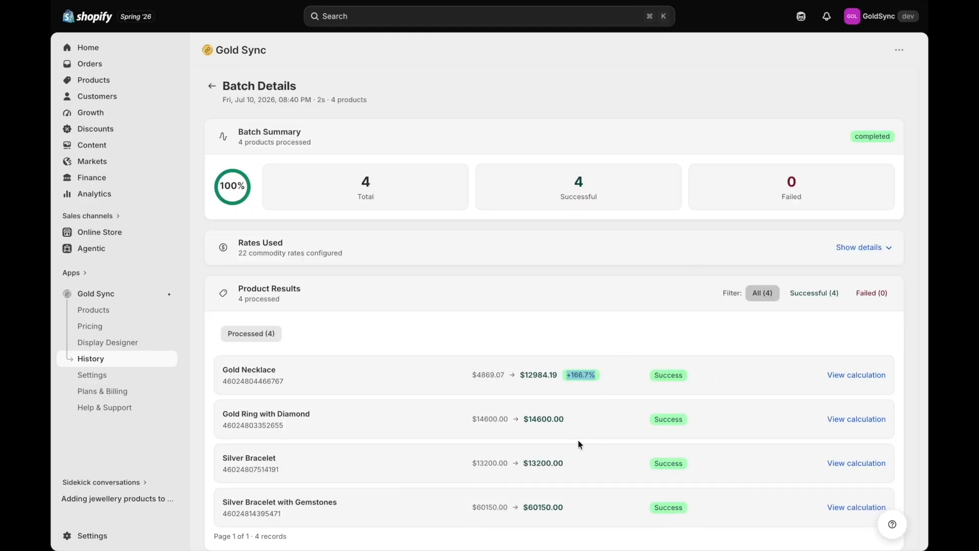
pyautogui.click(858, 427)
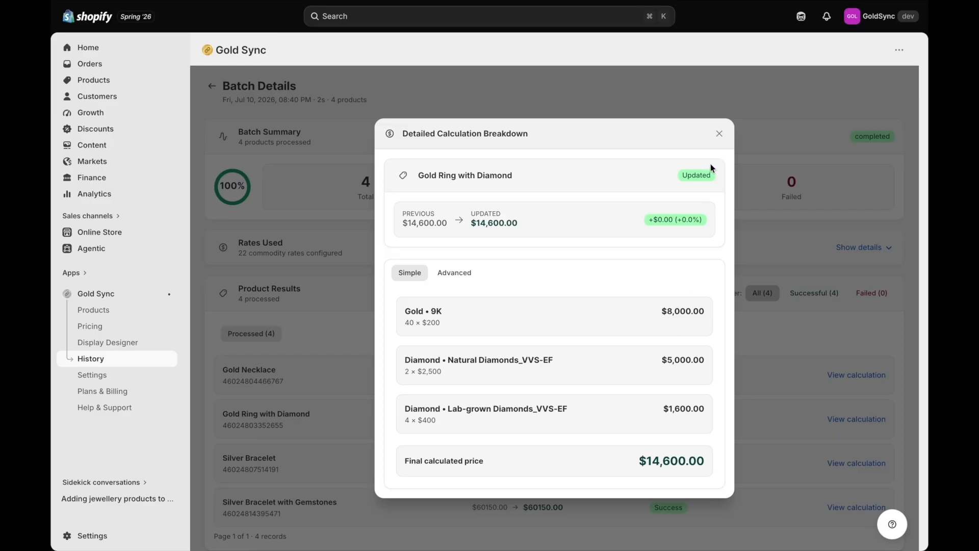
pyautogui.click(720, 134)
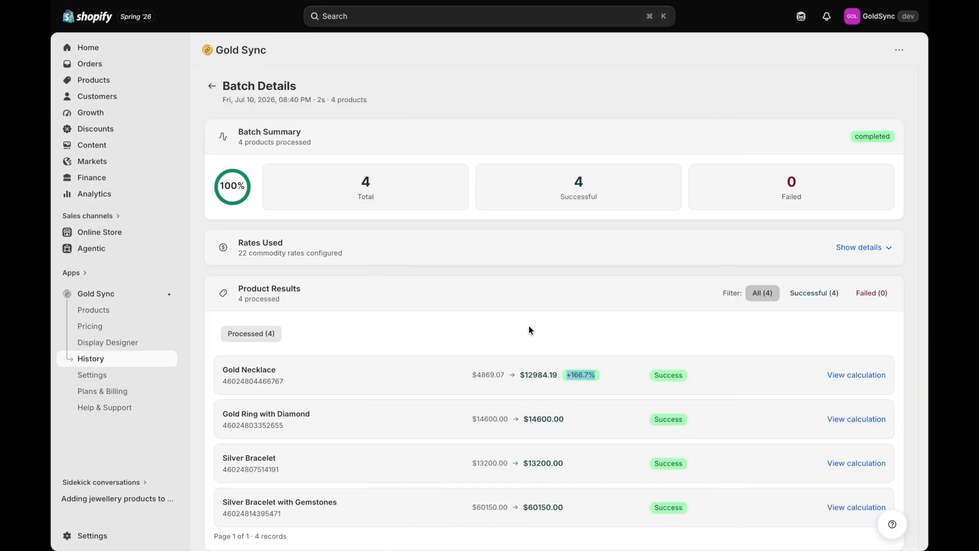
# Step: Create a price display named Drawer with the Drawer style in the Display Designer and open it for editing
pyautogui.click(93, 329)
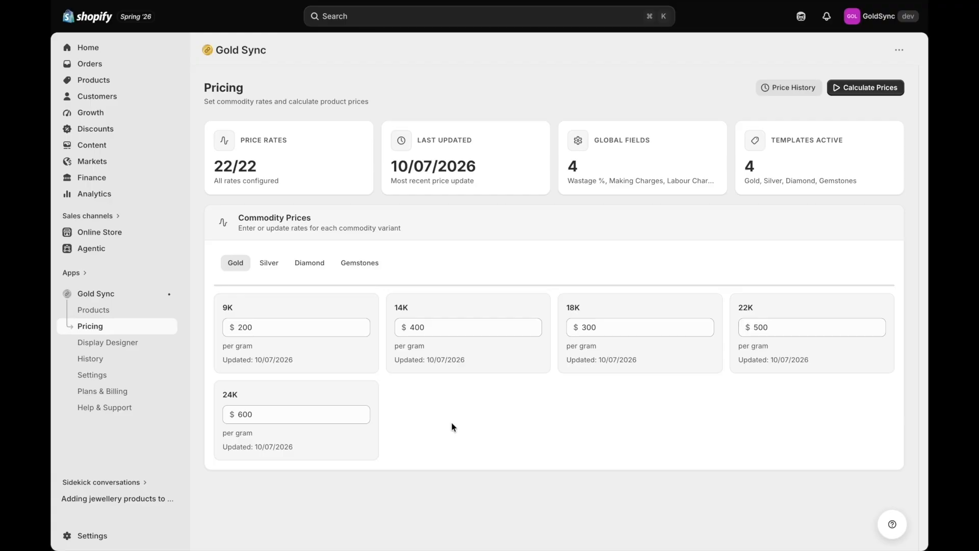
pyautogui.click(101, 312)
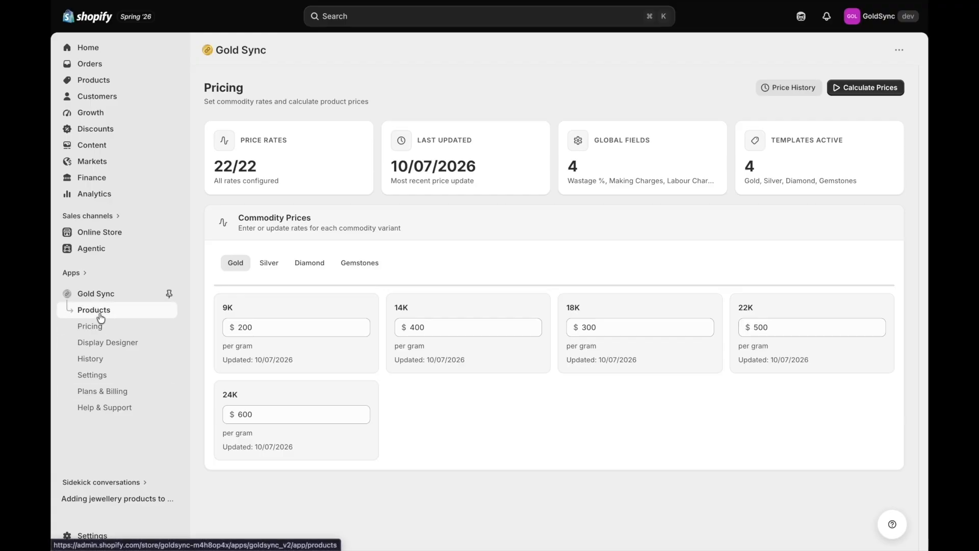
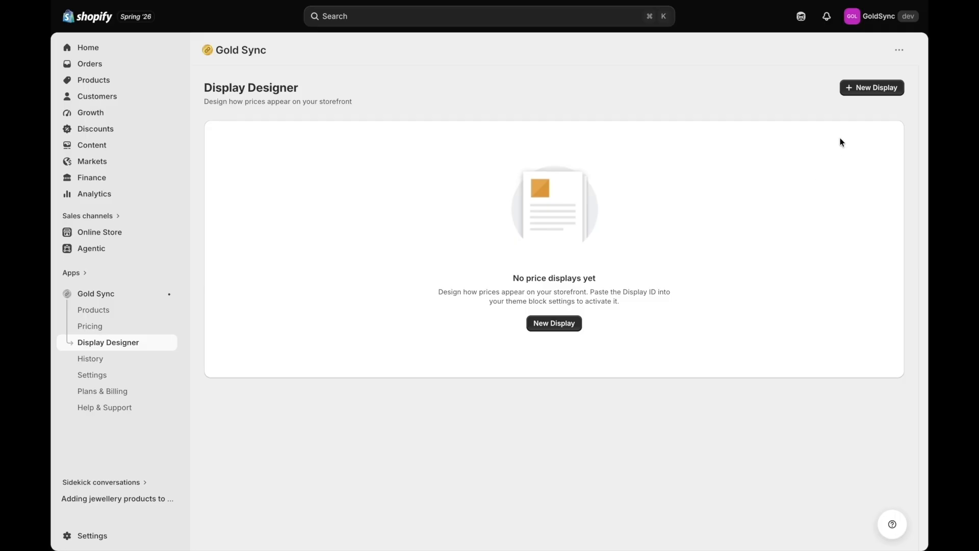
pyautogui.click(555, 331)
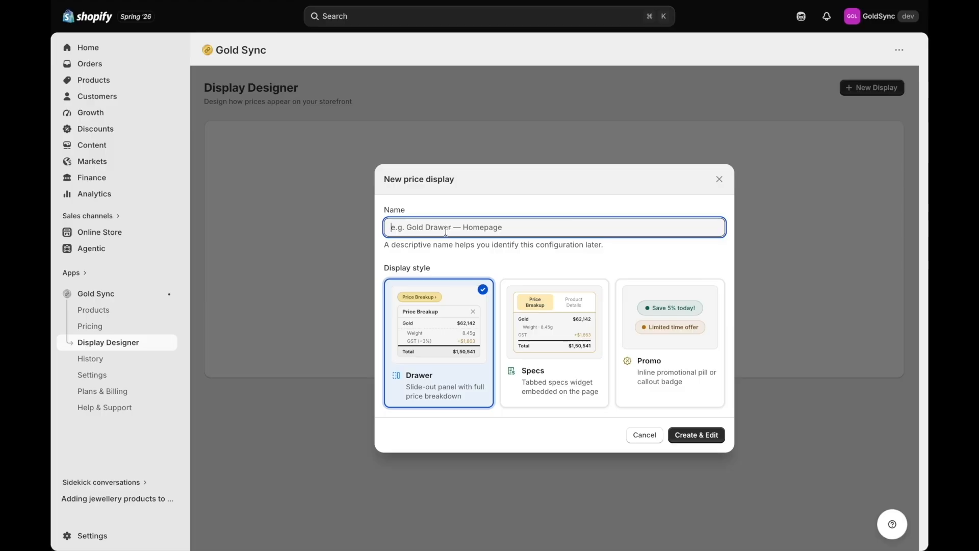
pyautogui.write('Drawer')
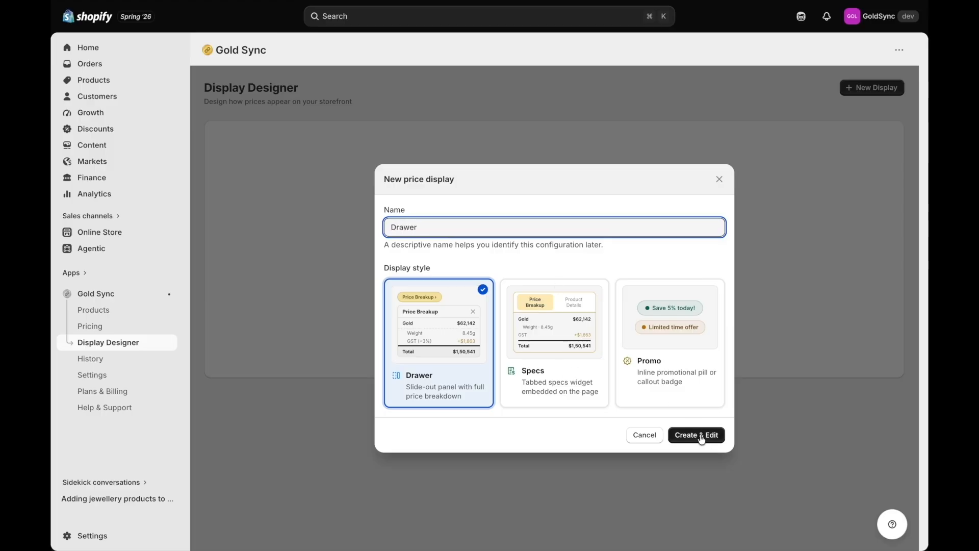
pyautogui.click(701, 438)
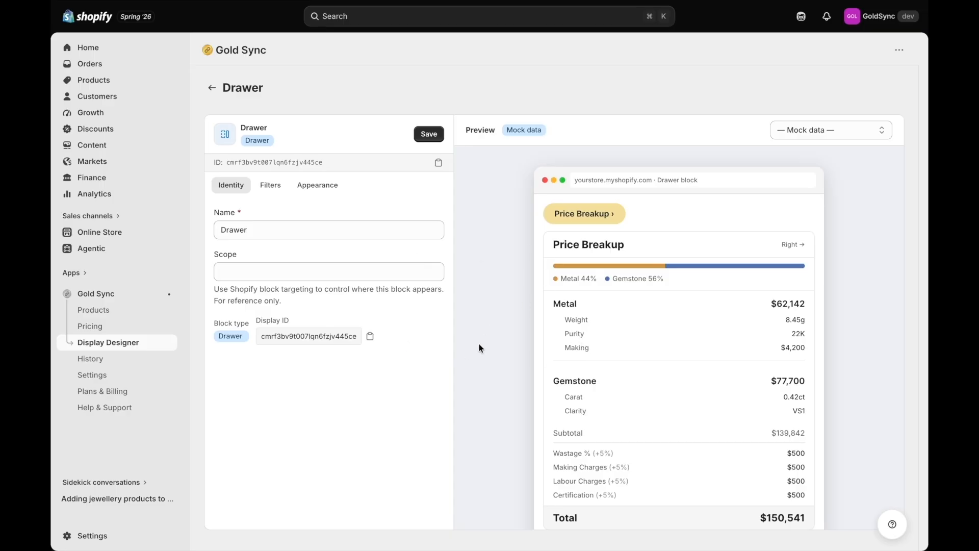
# Step: Examine the Name and Scope fields in the Drawer display's identity settings, including the note on block targeting
pyautogui.doubleClick(264, 231)
pyautogui.click(289, 228)
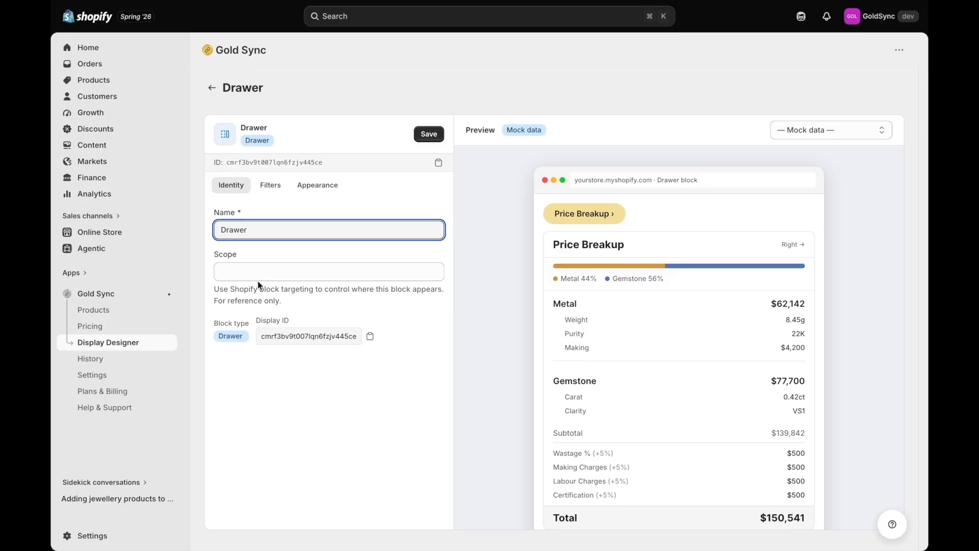
pyautogui.click(245, 288)
pyautogui.tripleClick(244, 288)
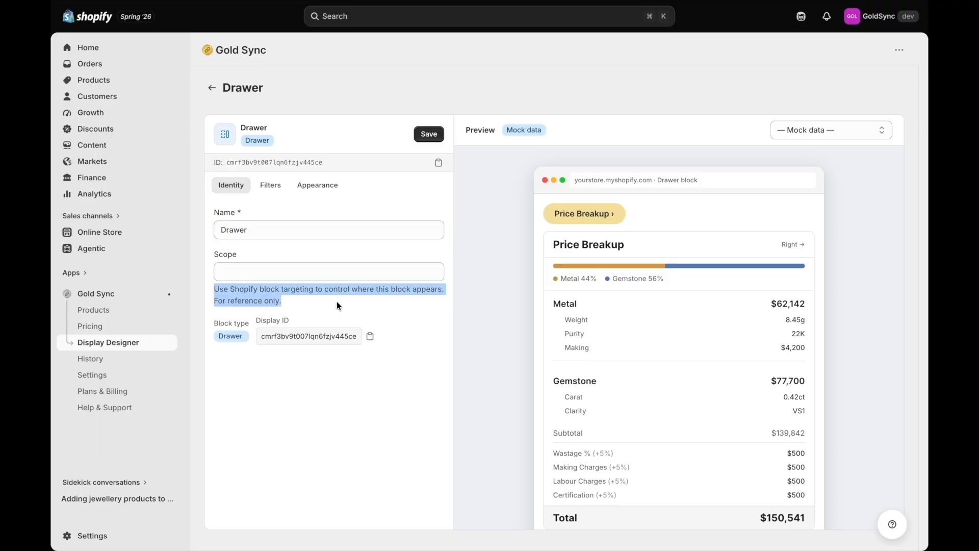
pyautogui.click(264, 271)
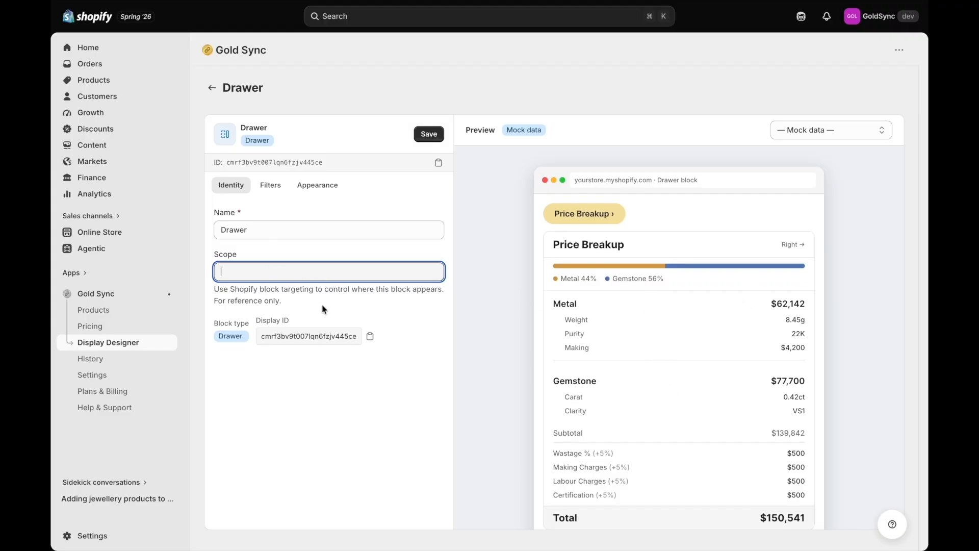
pyautogui.click(341, 300)
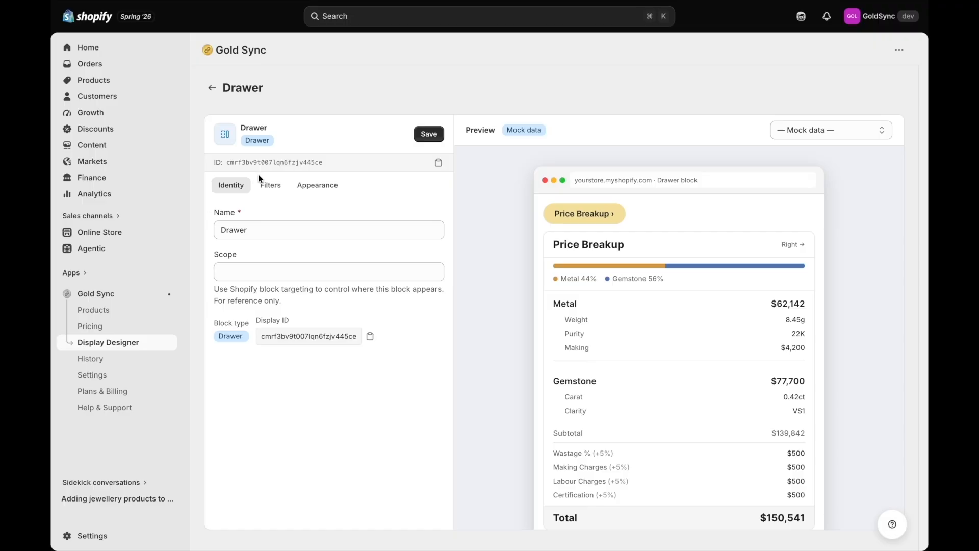
# Step: Set the Drawer display's commodity mode to Selected only and include Gold in the commodity filter
pyautogui.click(269, 186)
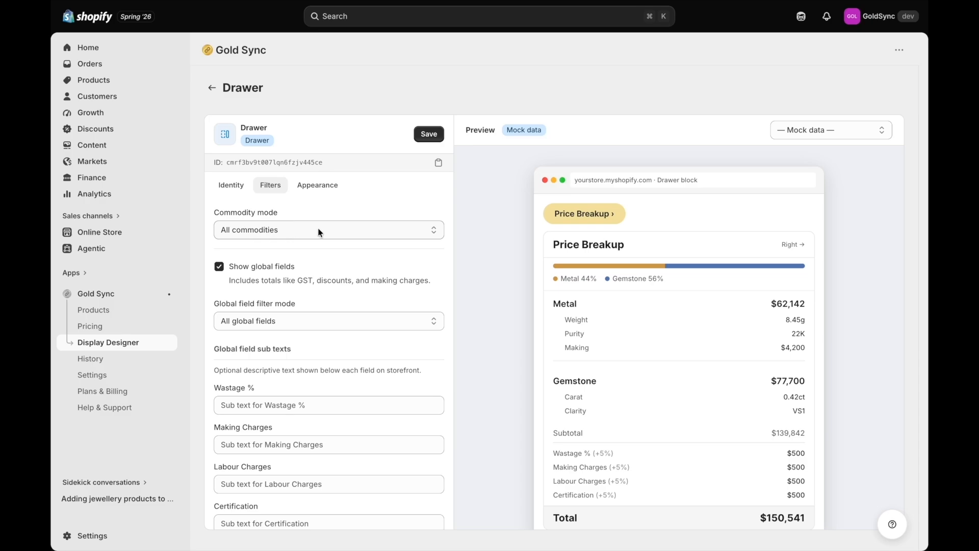
pyautogui.scroll(-1, 665, 405)
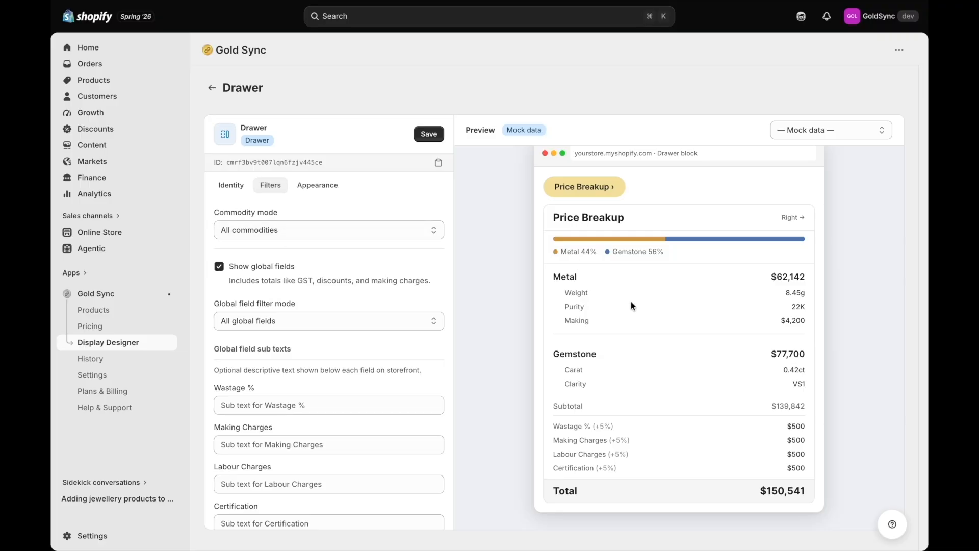
pyautogui.click(319, 231)
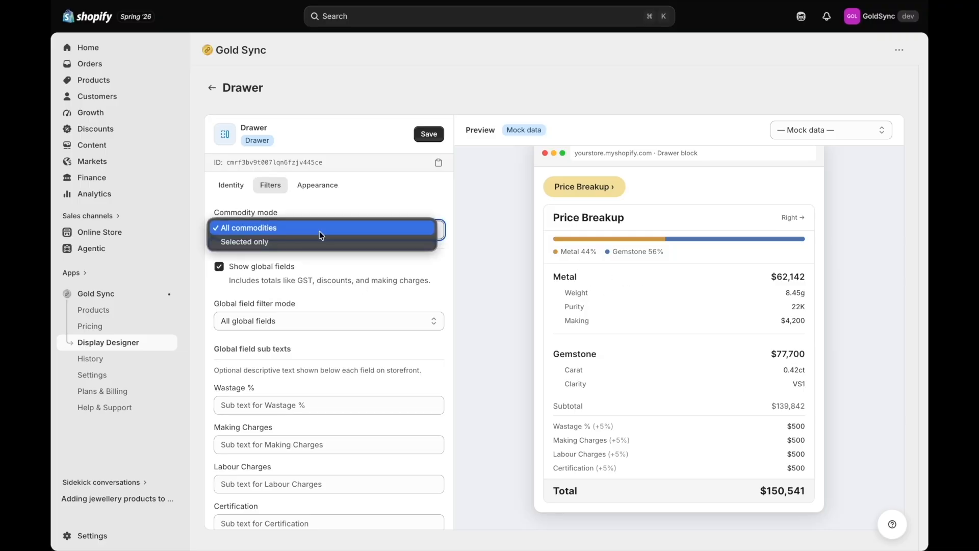
pyautogui.click(265, 241)
pyautogui.click(218, 270)
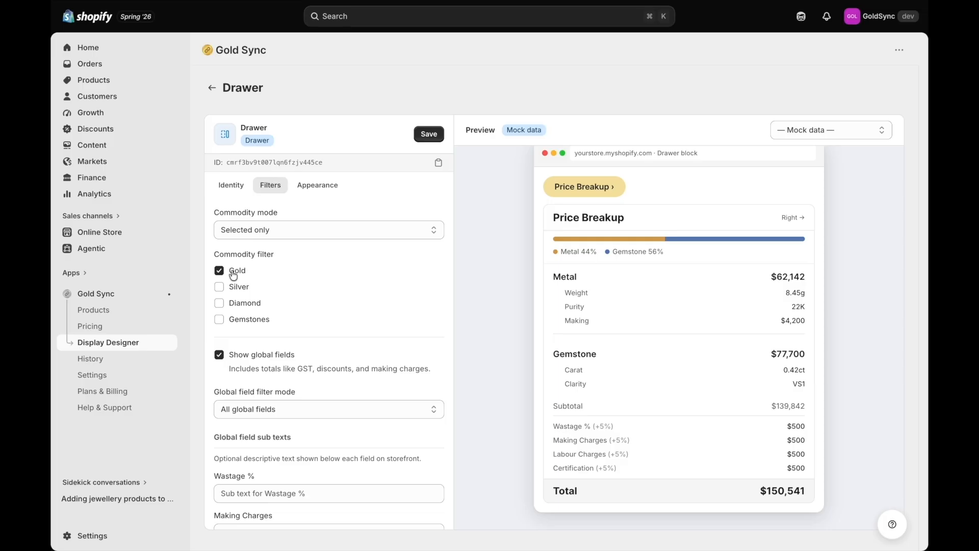
pyautogui.scroll(-1, 315, 390)
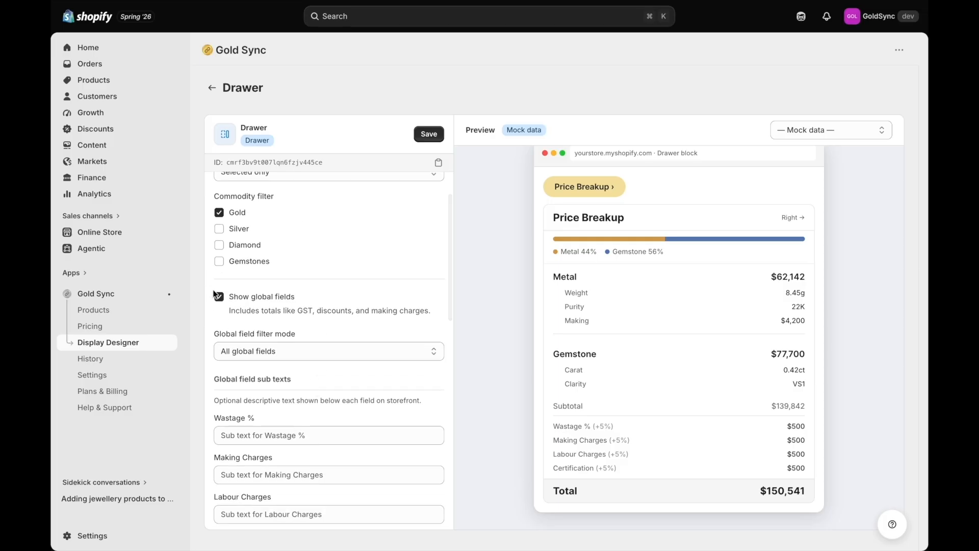
# Step: Inspect the global field filter modes, hide the global fields to compare the preview, and show them again
pyautogui.click(284, 357)
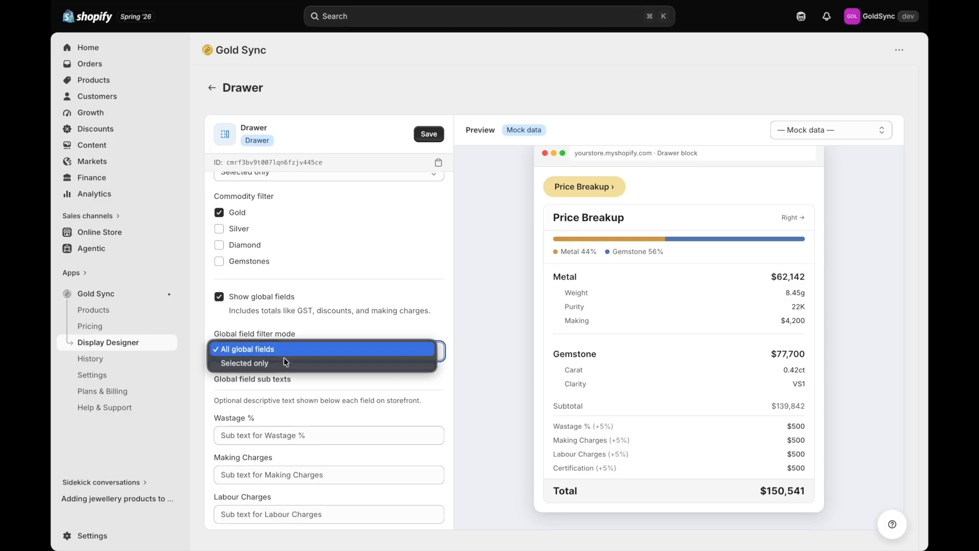
pyautogui.click(216, 298)
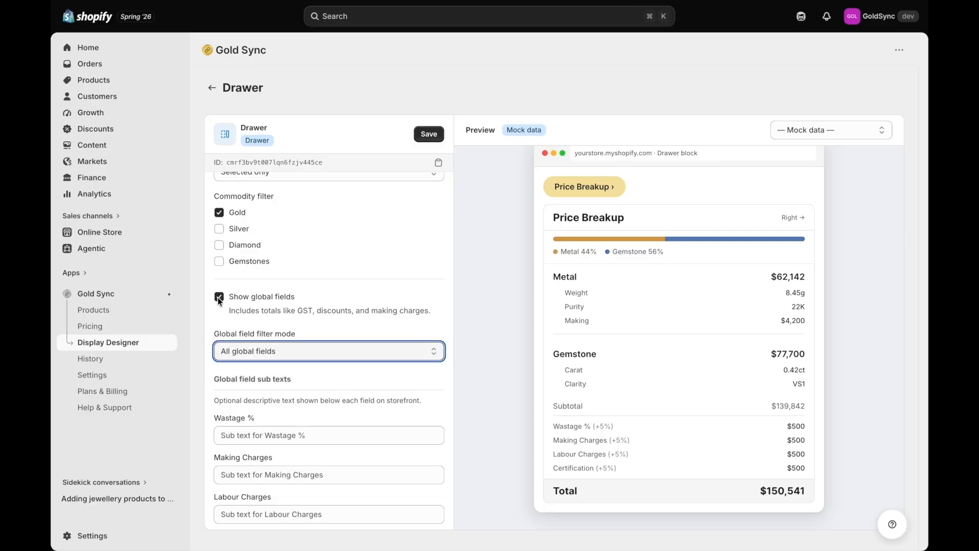
pyautogui.click(218, 296)
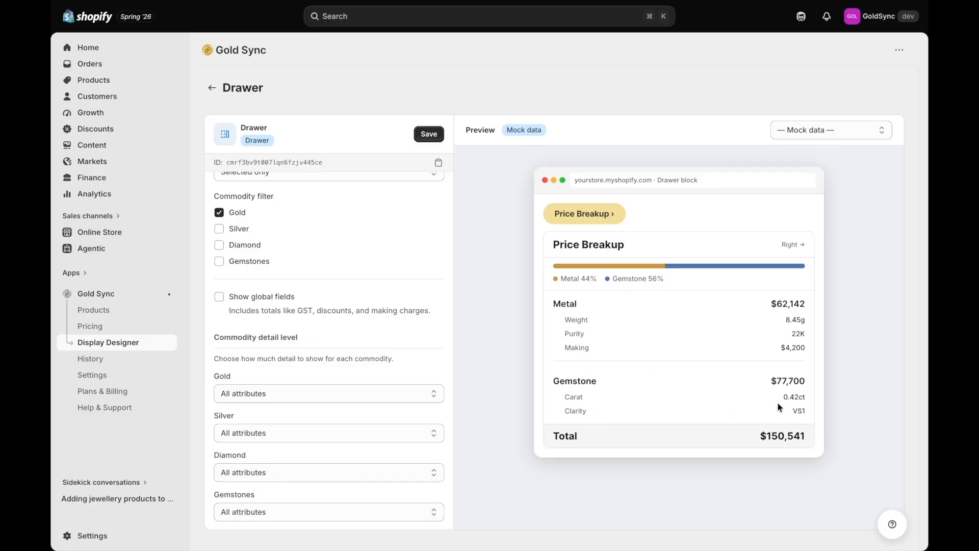
pyautogui.click(219, 297)
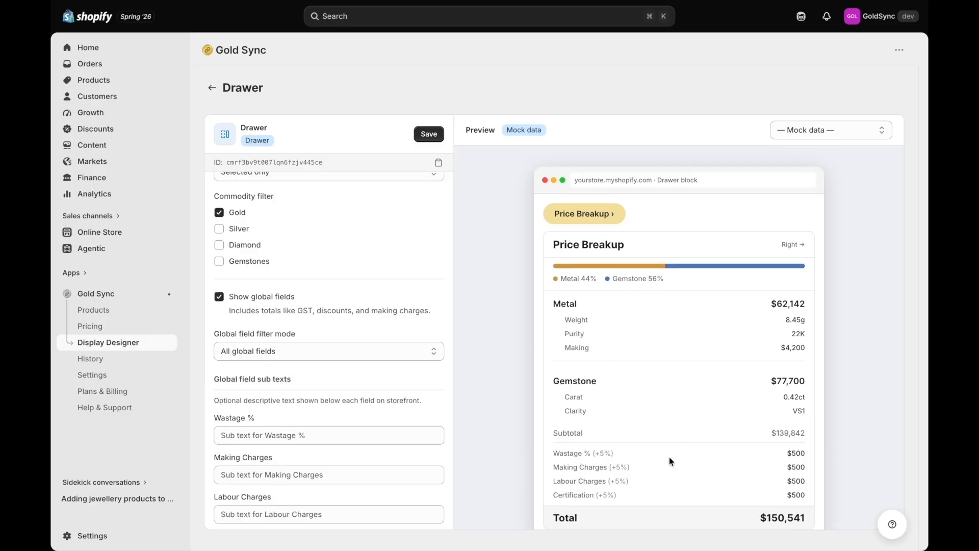
# Step: Examine the global field charges in the preview and the sub text and commodity detail settings of the Drawer display
pyautogui.scroll(-1, 657, 458)
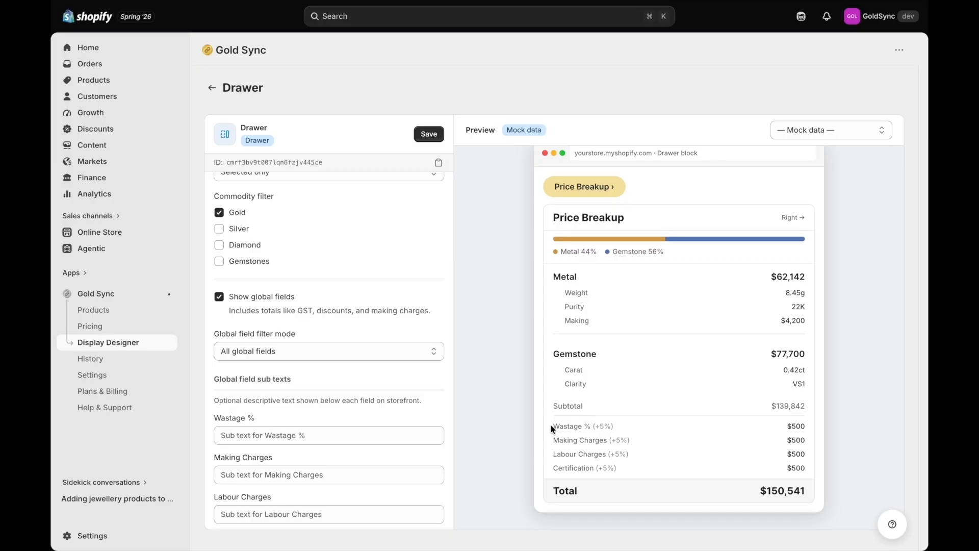
pyautogui.moveTo(551, 425); pyautogui.dragTo(809, 477)
pyautogui.click(655, 455)
pyautogui.scroll(-3, 287, 374)
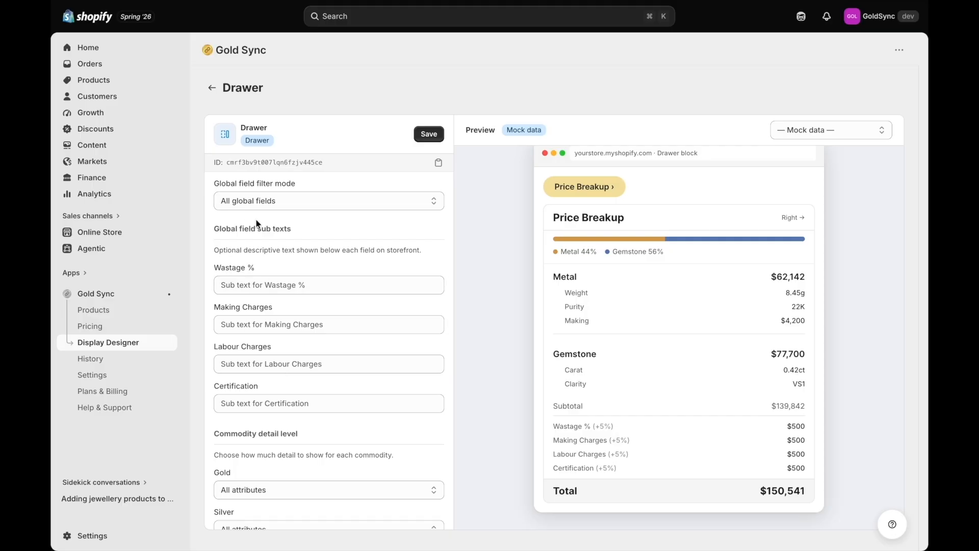
pyautogui.click(250, 284)
pyautogui.scroll(-1, 358, 318)
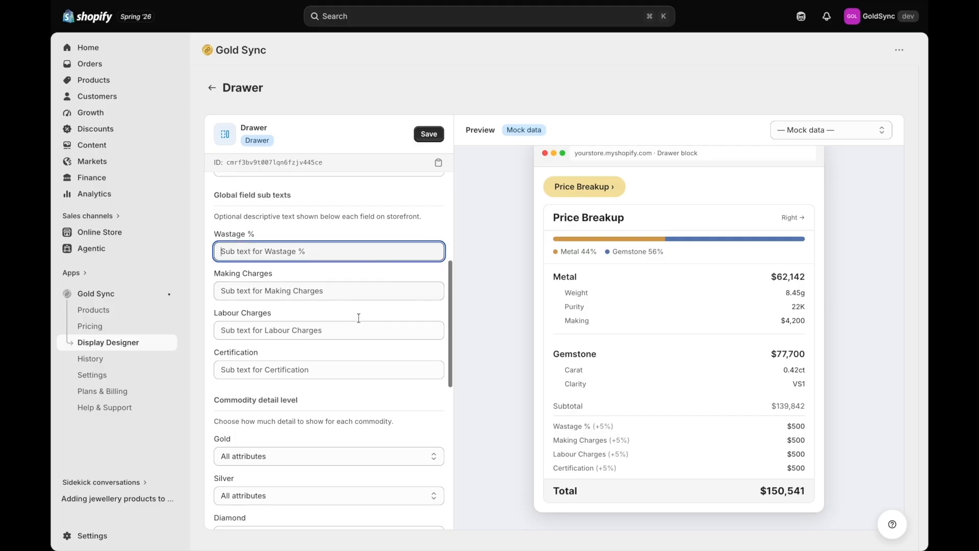
# Step: Set the Wastage % sub text to "This is a base calculation" and check it in the preview
pyautogui.write('T')
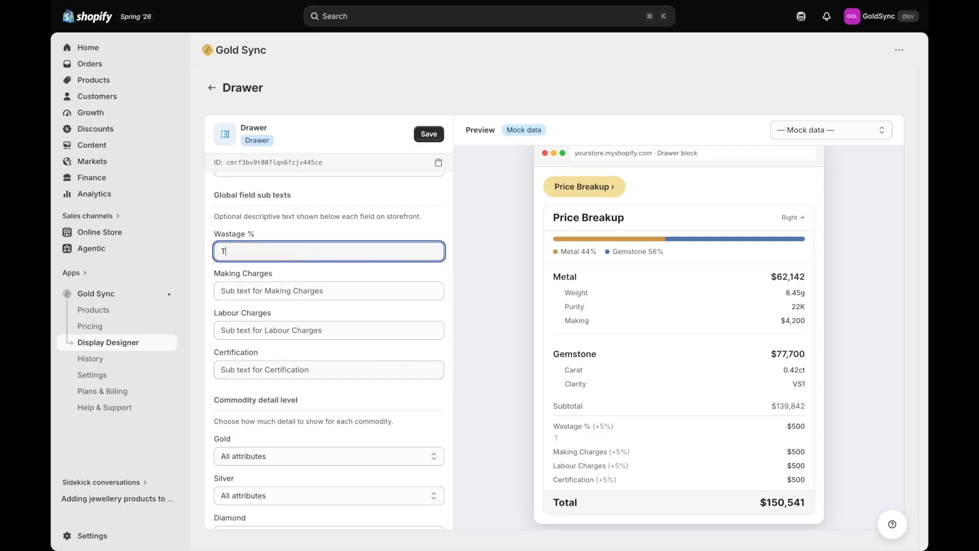
pyautogui.write('his is a base calculation')
pyautogui.click(594, 434)
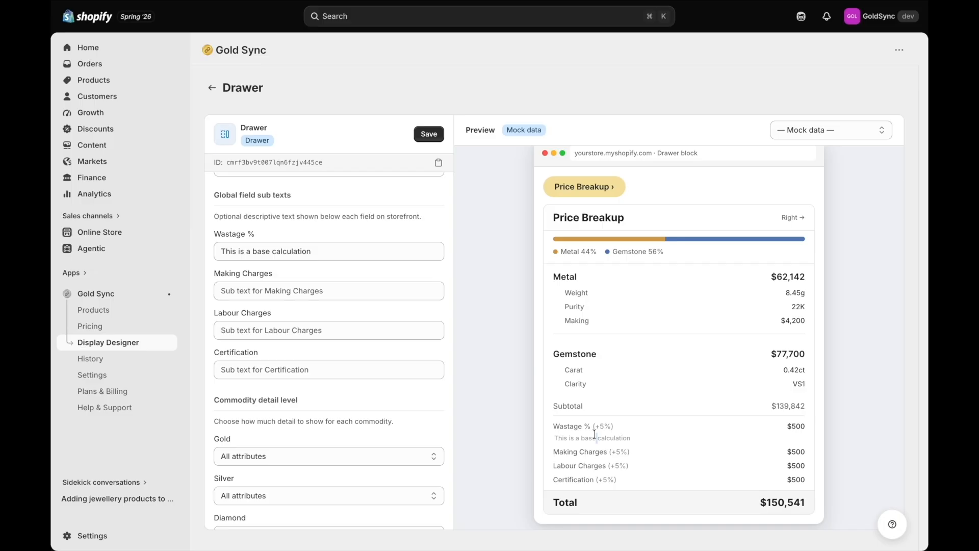
pyautogui.tripleClick(594, 434)
pyautogui.click(482, 387)
# Step: Try the Name and price only and Select specific attributes detail levels for Gold, toggle Regular Gold, and restore All attributes
pyautogui.scroll(-2, 282, 364)
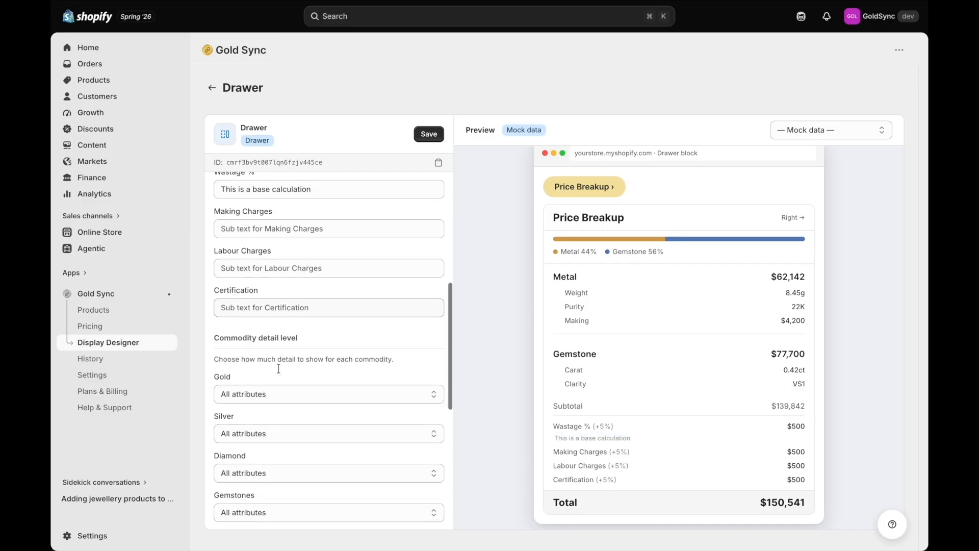
pyautogui.scroll(-1, 342, 381)
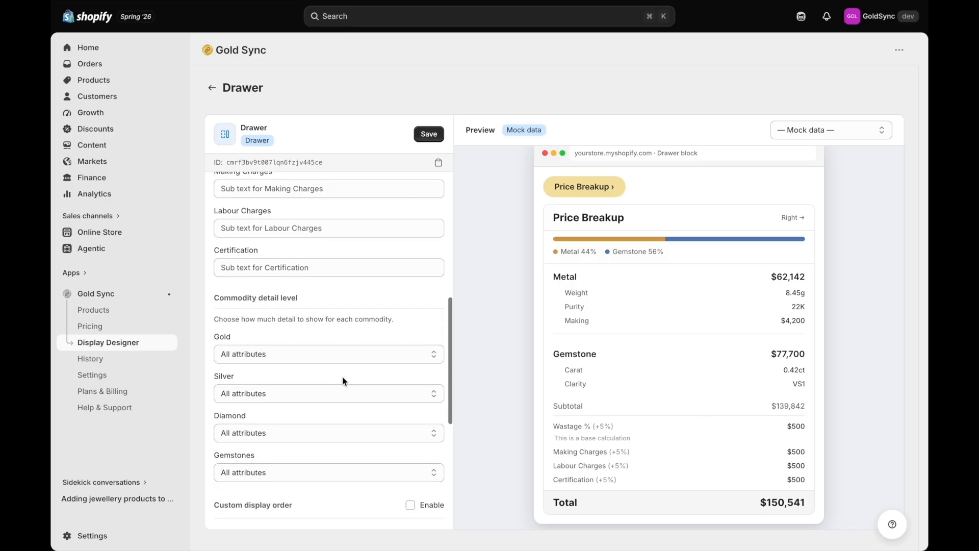
pyautogui.scroll(-2, 346, 356)
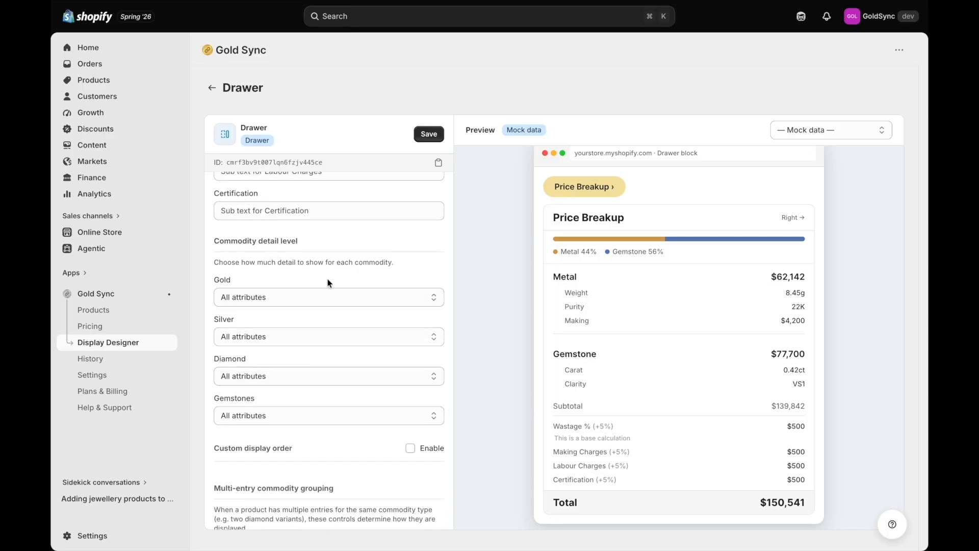
pyautogui.scroll(-1, 328, 282)
pyautogui.click(287, 271)
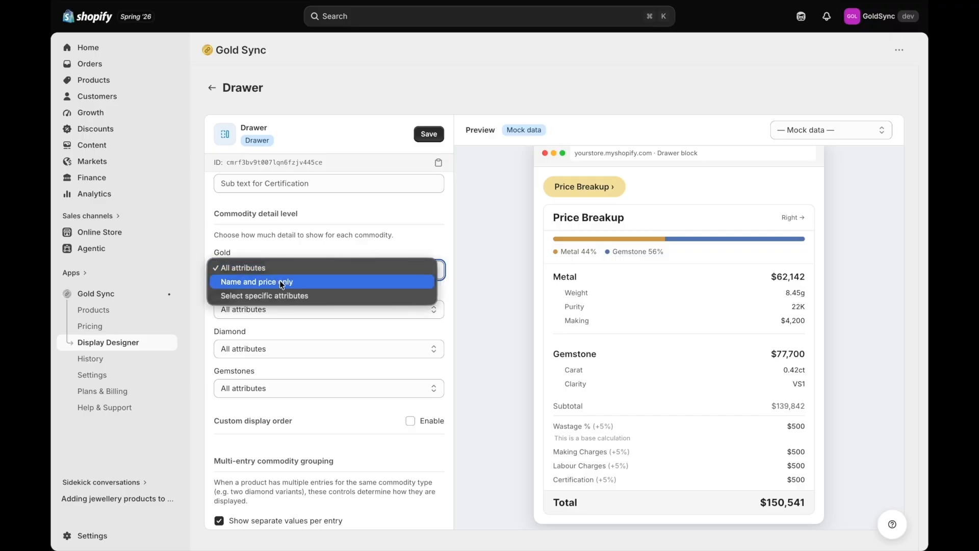
pyautogui.click(284, 282)
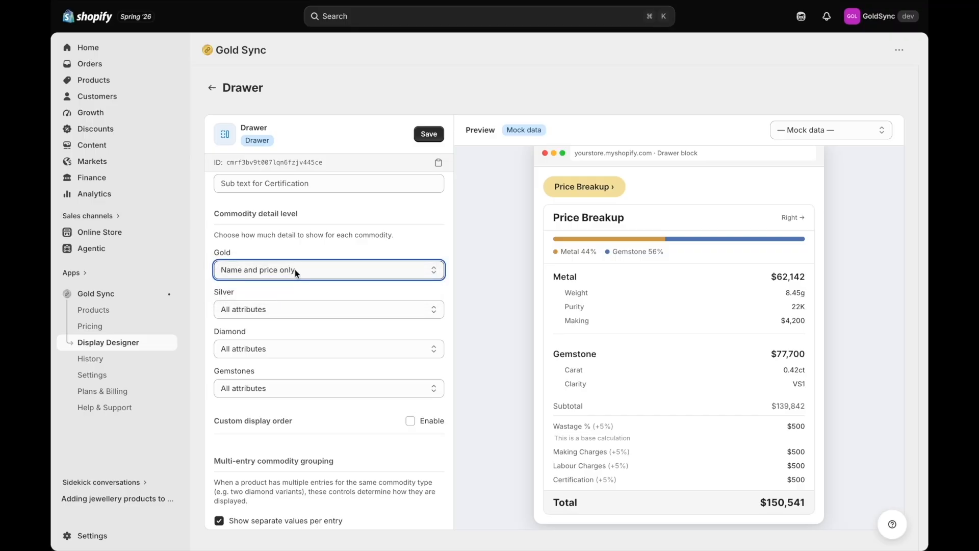
pyautogui.click(294, 269)
pyautogui.click(279, 283)
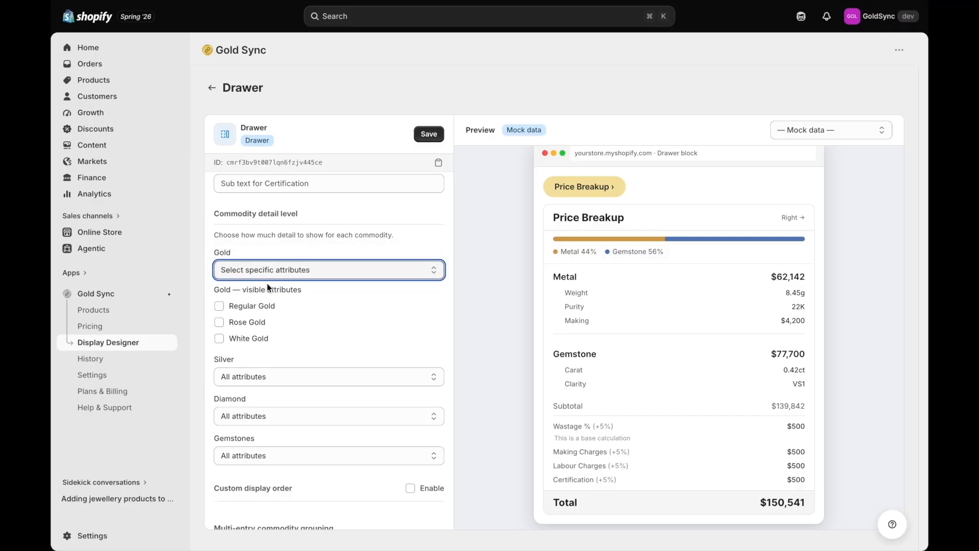
pyautogui.click(220, 306)
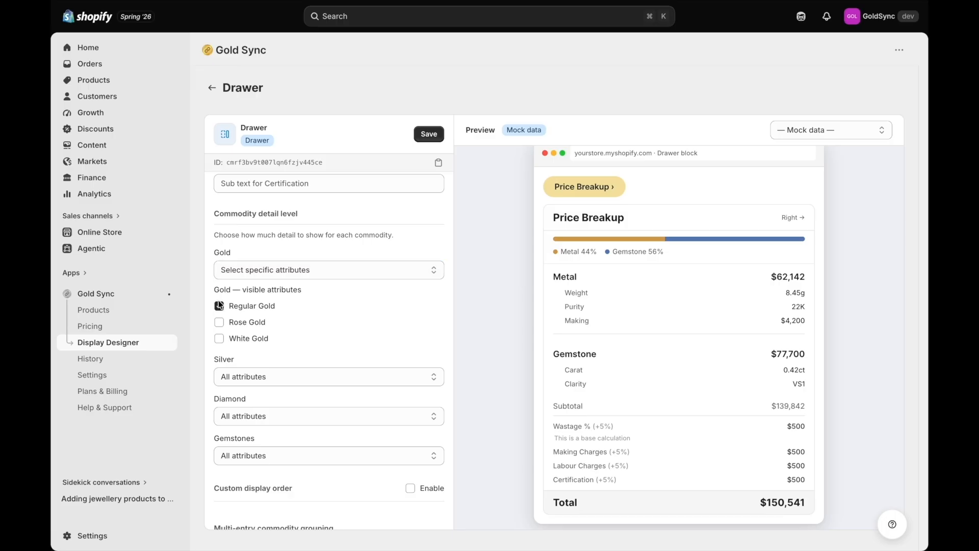
pyautogui.click(220, 305)
pyautogui.click(312, 273)
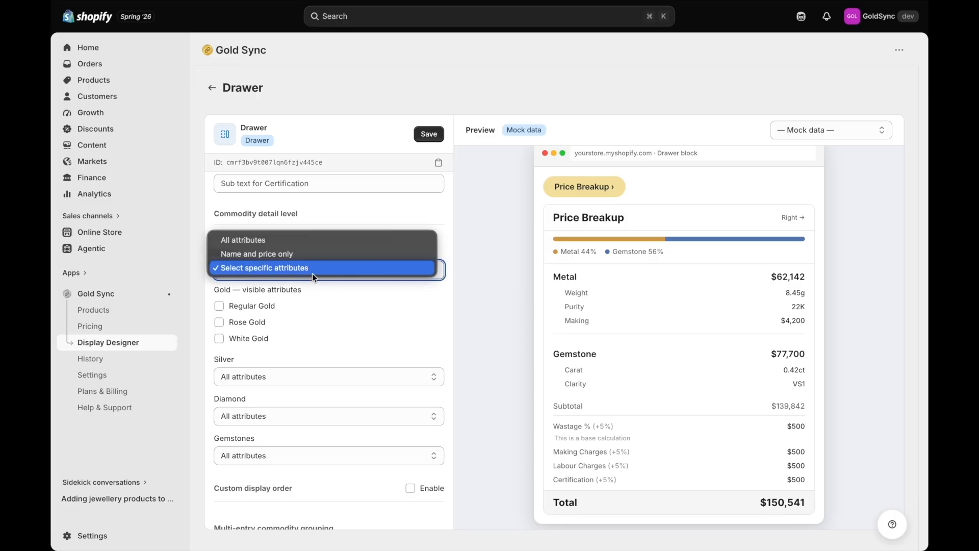
pyautogui.click(286, 240)
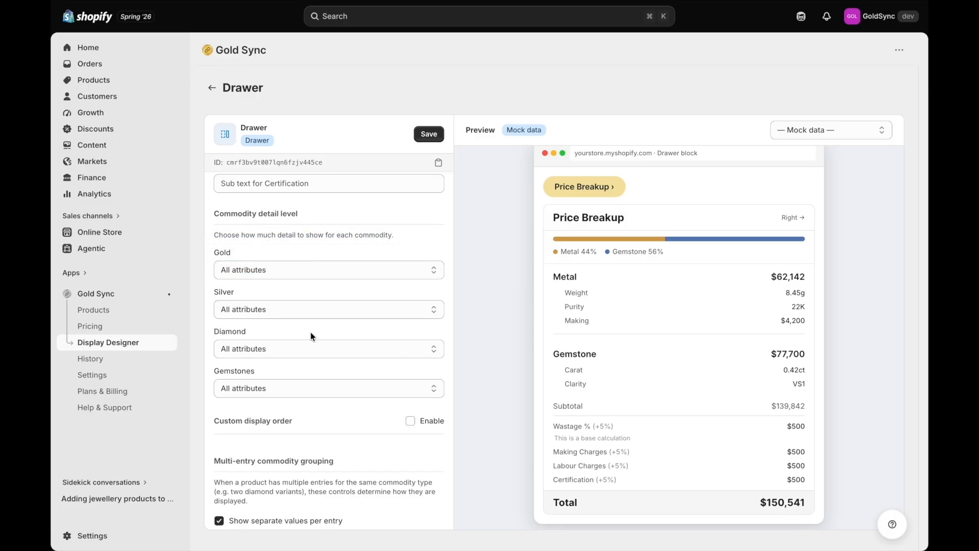
# Step: Enable the custom display order for the Drawer's commodities and global fields
pyautogui.scroll(-3, 261, 340)
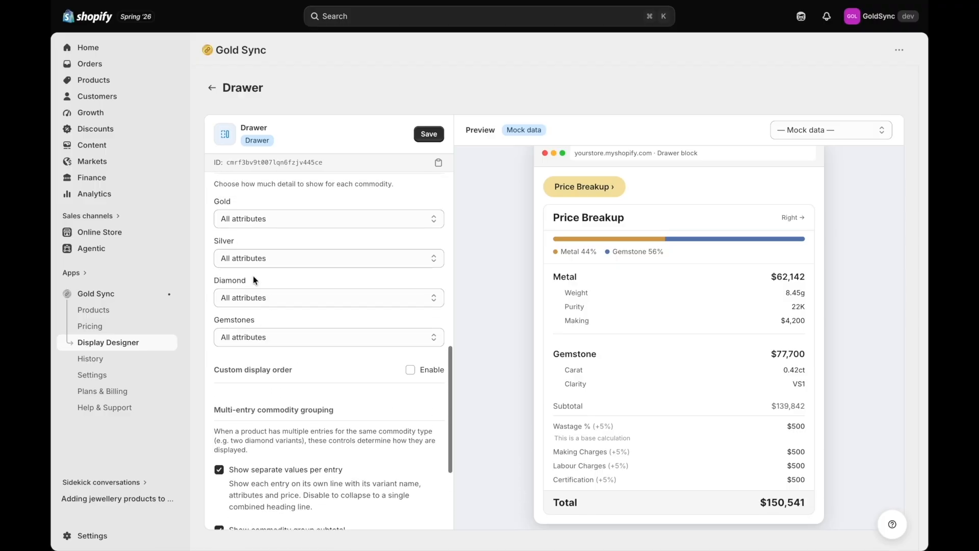
pyautogui.scroll(-2, 264, 357)
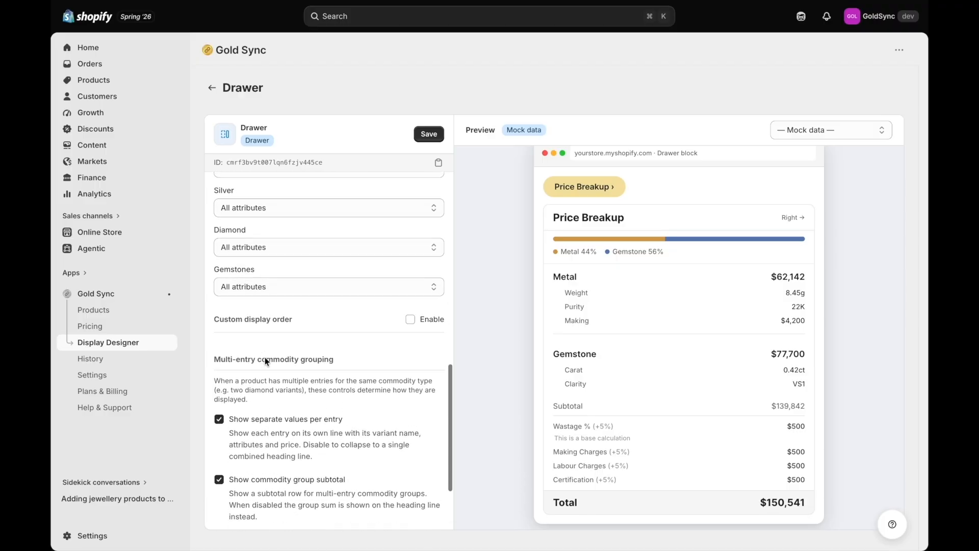
pyautogui.click(411, 317)
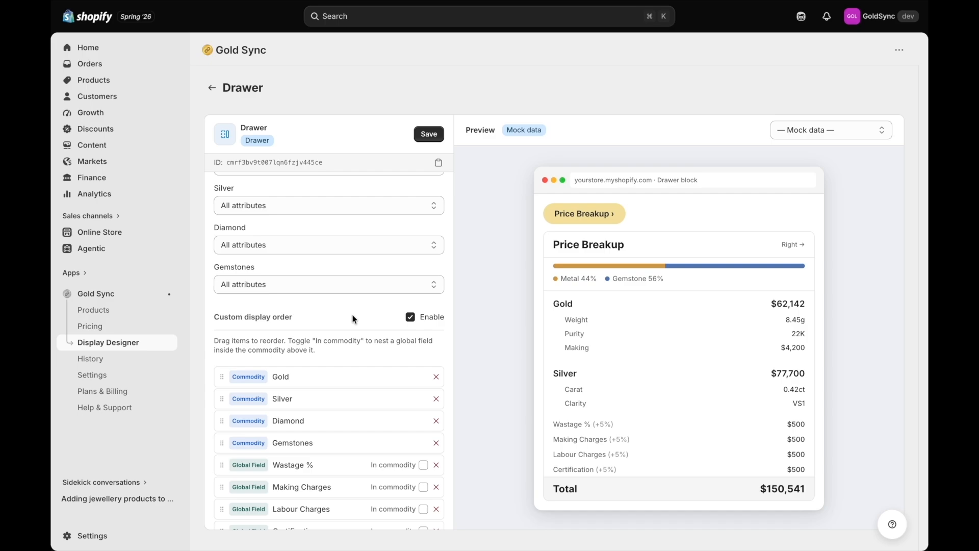
pyautogui.scroll(-4, 315, 377)
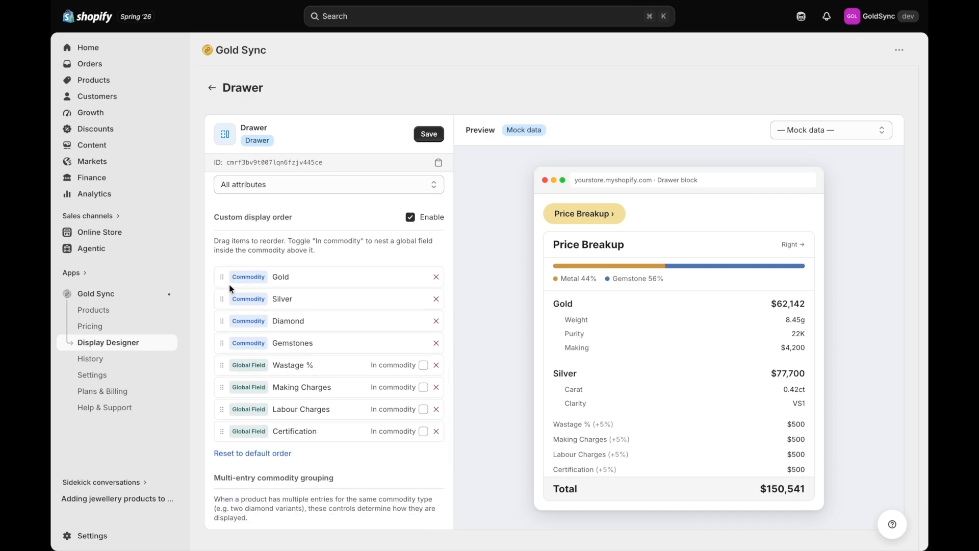
# Step: Move Silver above Gold in the display order, compare the preview, and put Gold back in first place
pyautogui.moveTo(220, 304); pyautogui.dragTo(220, 279)
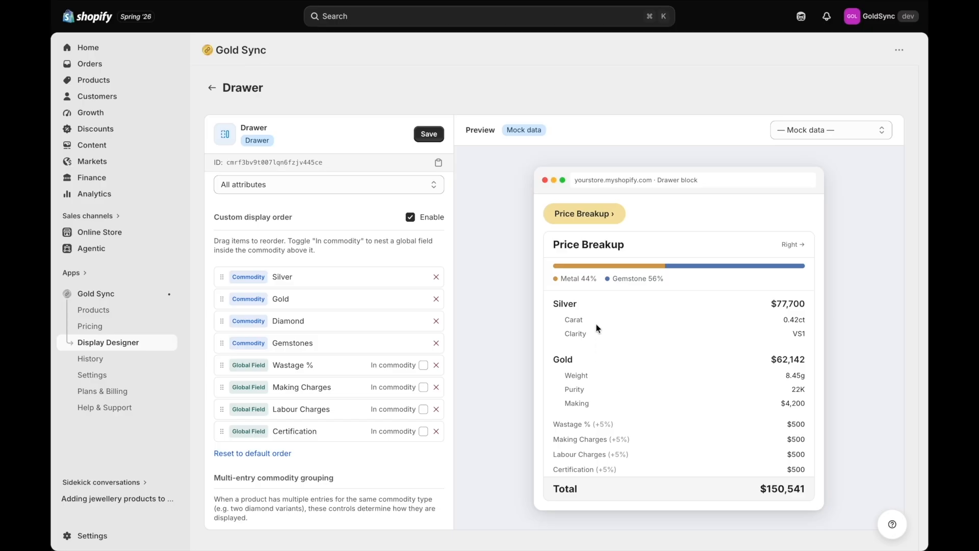
pyautogui.doubleClick(560, 303)
pyautogui.doubleClick(558, 356)
pyautogui.click(478, 363)
pyautogui.scroll(-1, 283, 346)
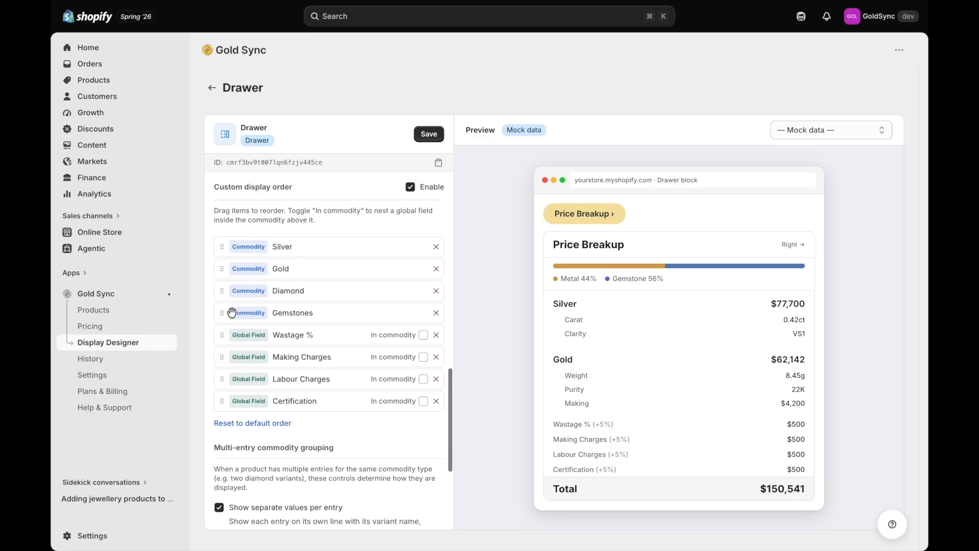
pyautogui.scroll(-2, 423, 433)
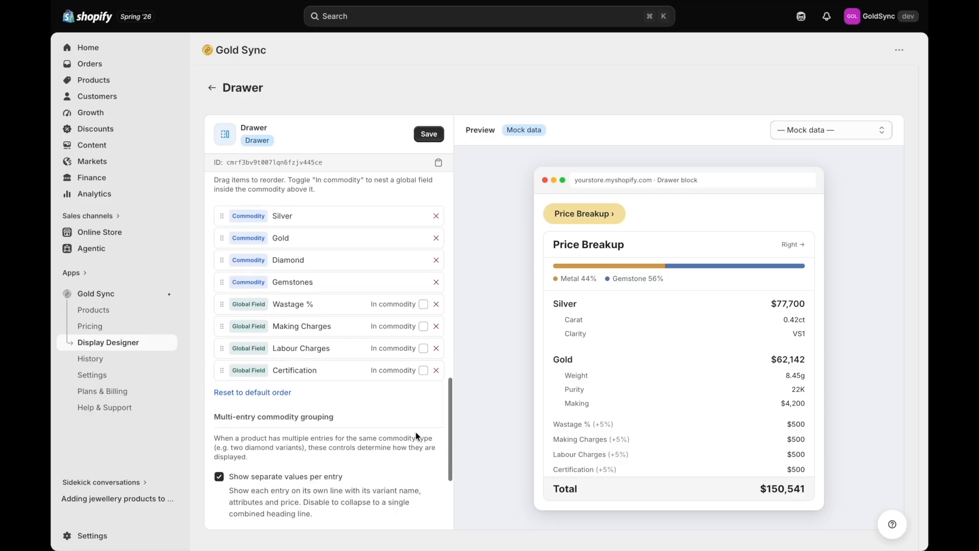
pyautogui.click(274, 357)
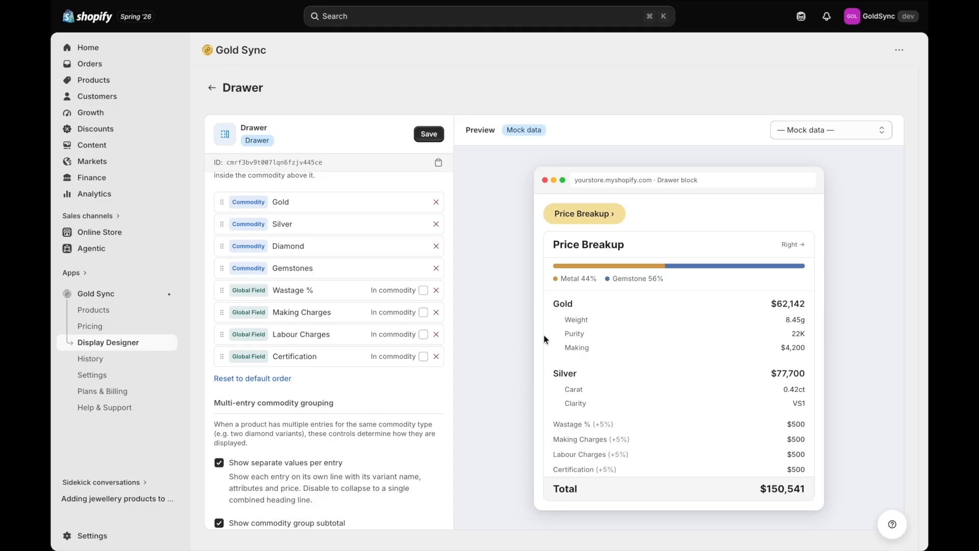
# Step: Hide the composition bar to compare the preview, show it again, and examine its Metal and Gemstone legend
pyautogui.scroll(-3, 329, 418)
pyautogui.scroll(-2, 332, 449)
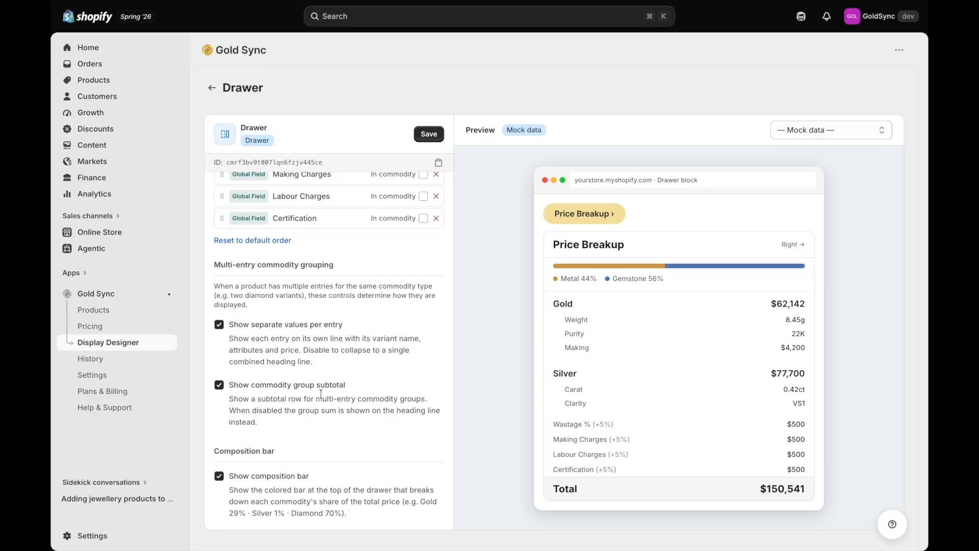
pyautogui.scroll(-1, 384, 421)
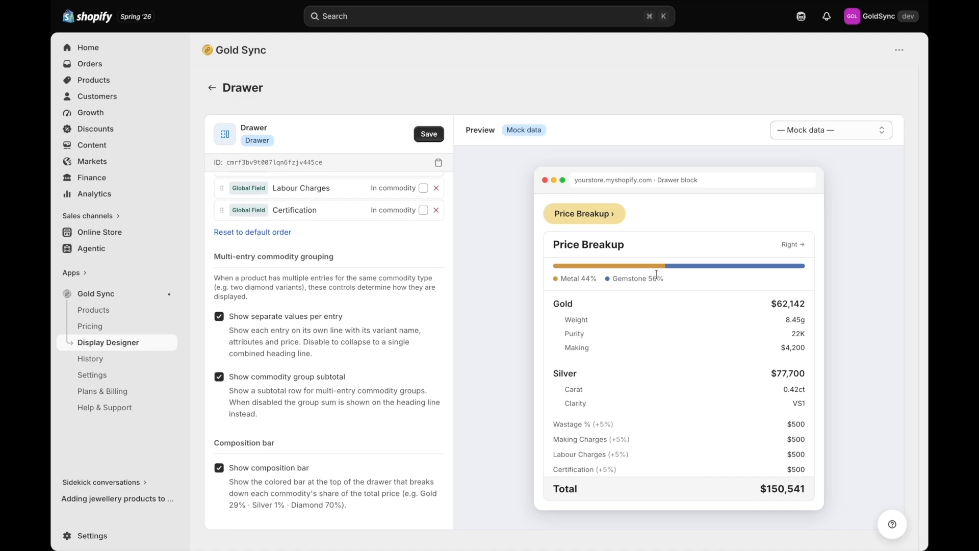
pyautogui.click(256, 472)
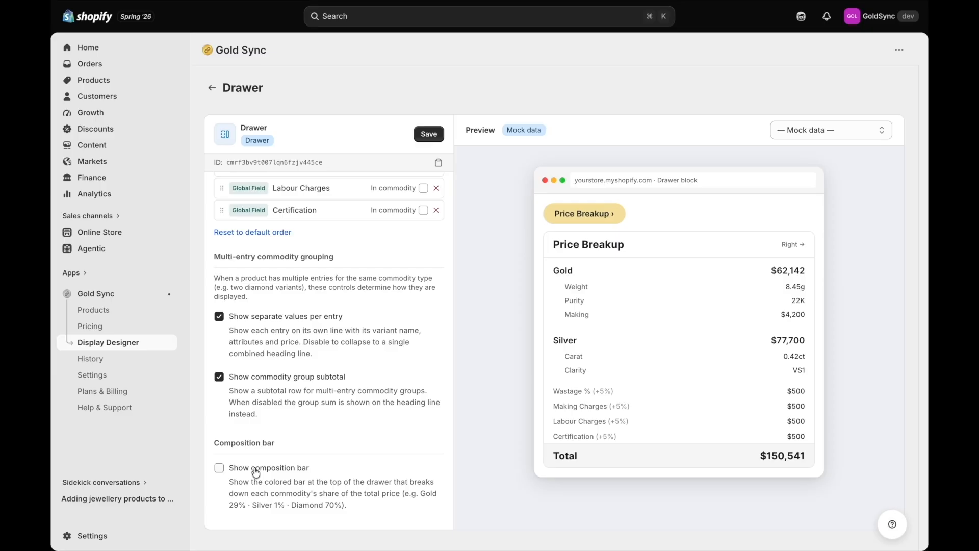
pyautogui.click(256, 472)
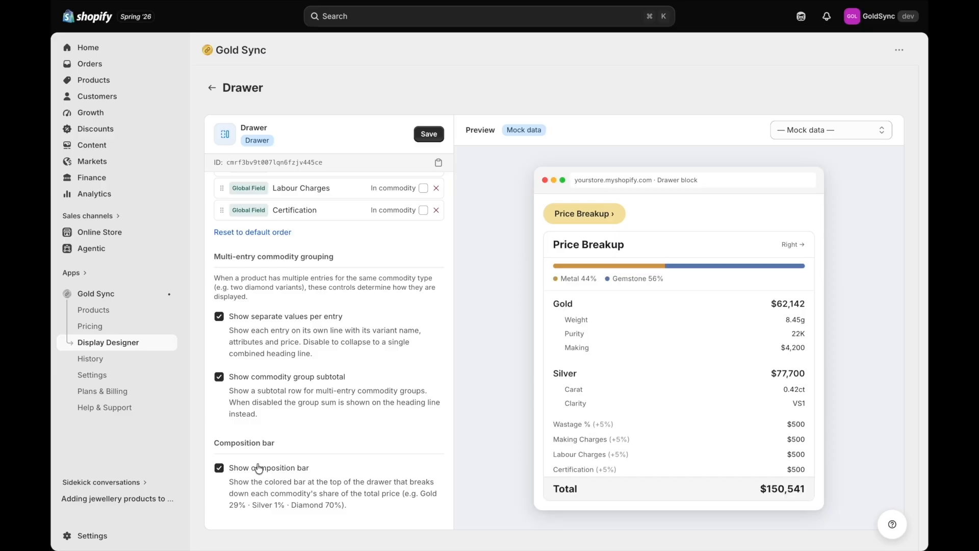
pyautogui.doubleClick(568, 280)
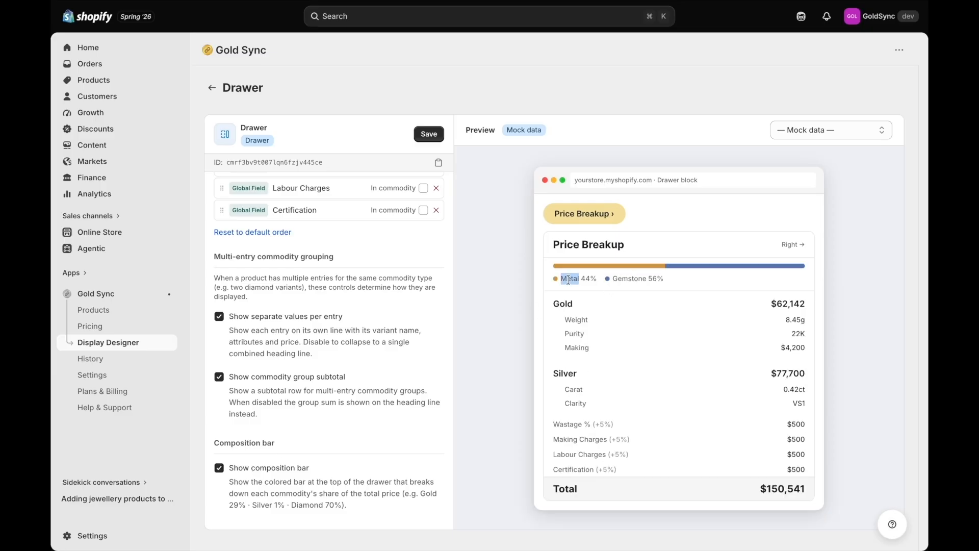
pyautogui.doubleClick(627, 280)
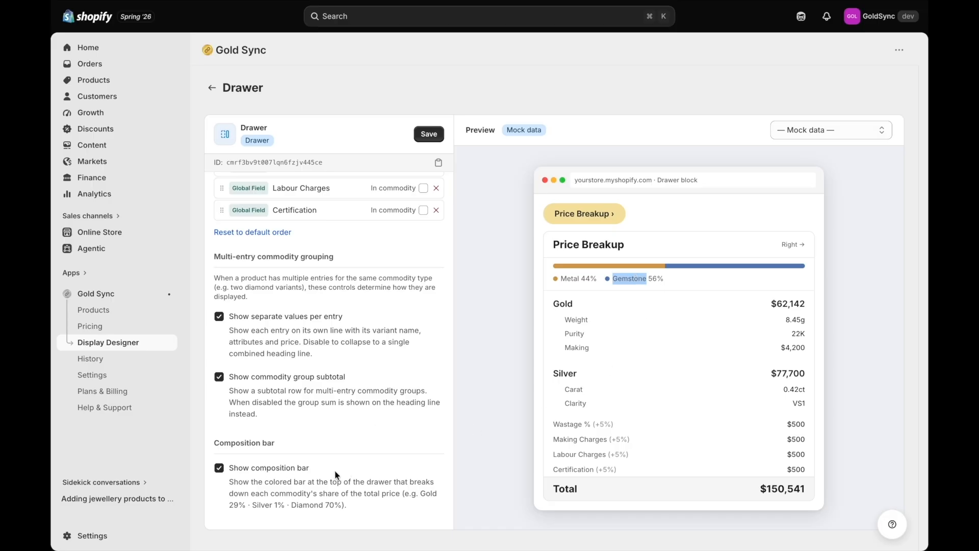
# Step: Change the trigger button text to "Breakup" in the Drawer's appearance settings
pyautogui.scroll(5, 310, 386)
pyautogui.scroll(5, 310, 386)
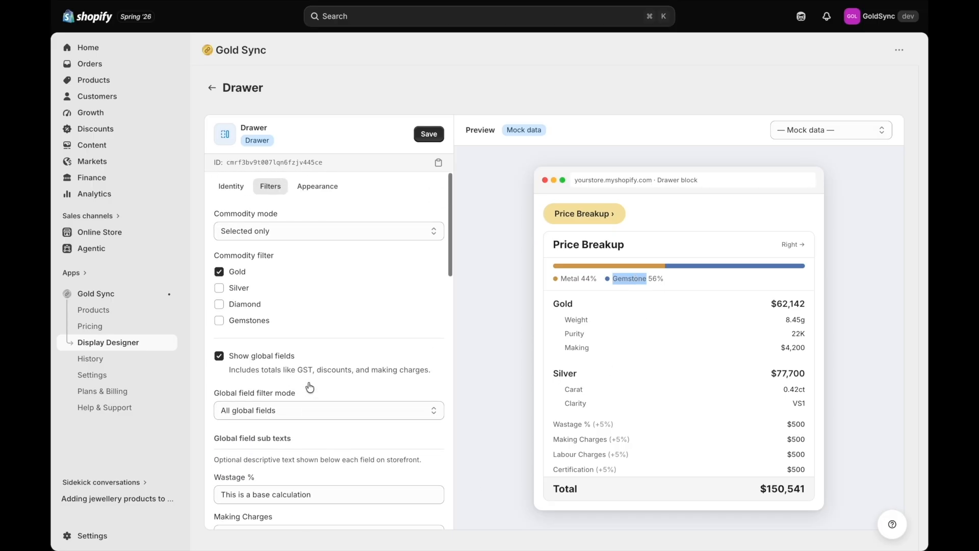
pyautogui.click(330, 190)
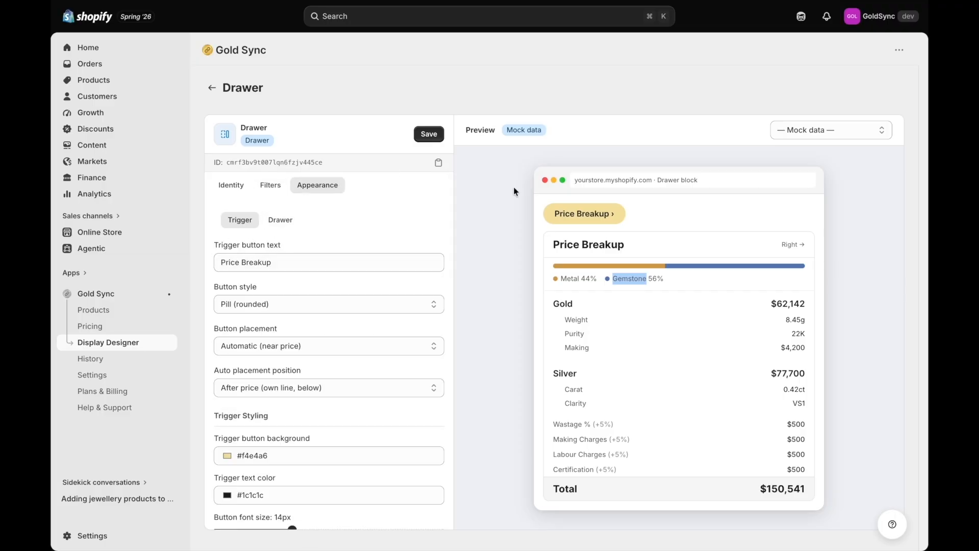
pyautogui.tripleClick(258, 255)
pyautogui.doubleClick(600, 245)
pyautogui.tripleClick(245, 260)
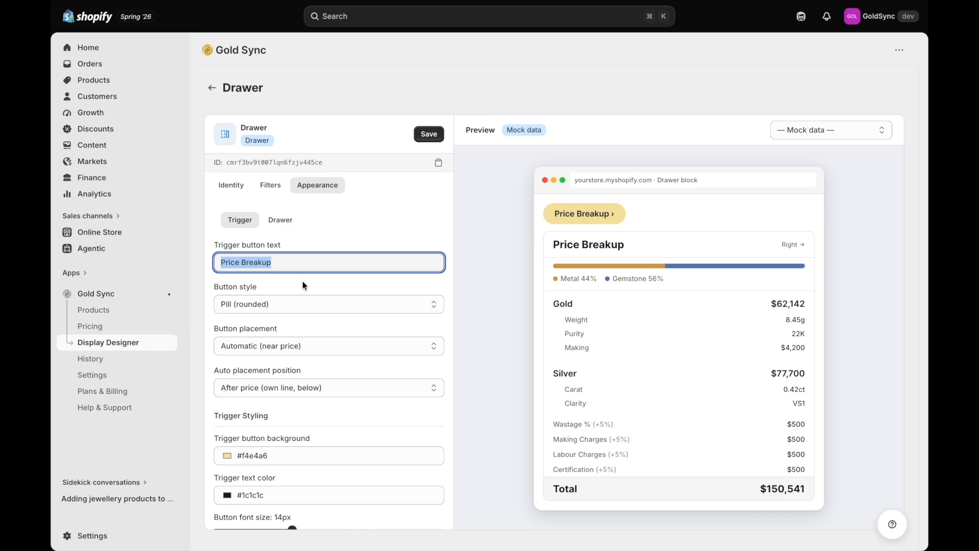
pyautogui.write('Backp')
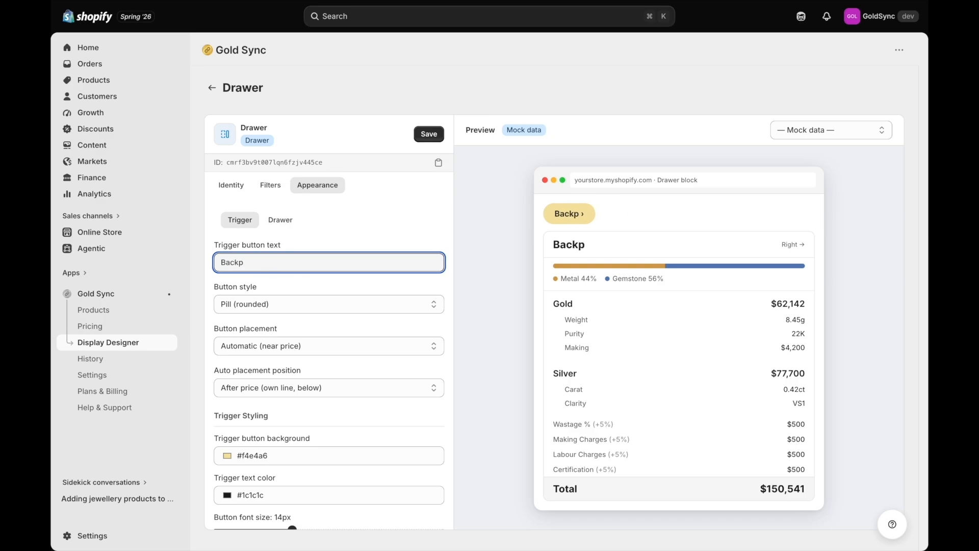
pyautogui.hotkey('ctrl', 'a')
pyautogui.write('Breakup')
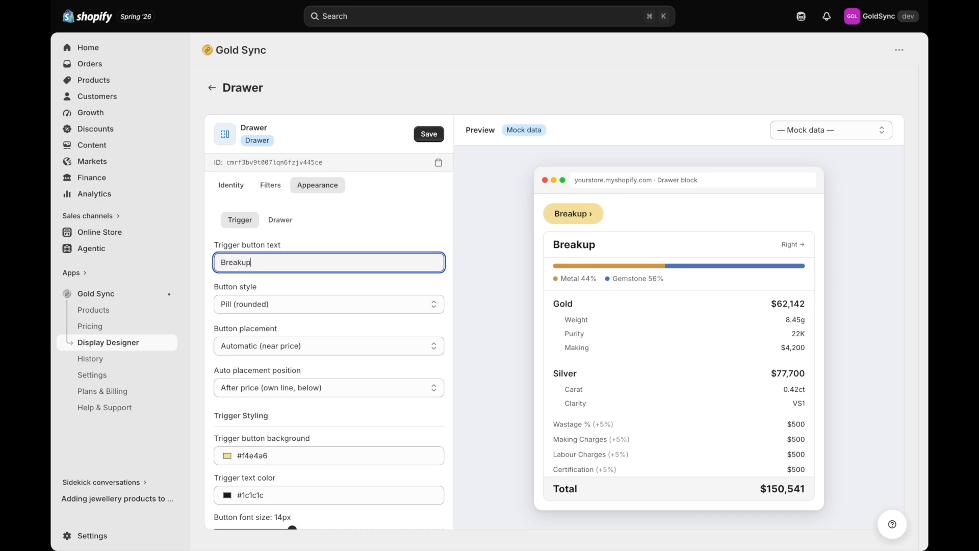
# Step: Try the Rounded corners and Text only button styles for the trigger and restore Pill (rounded)
pyautogui.click(267, 309)
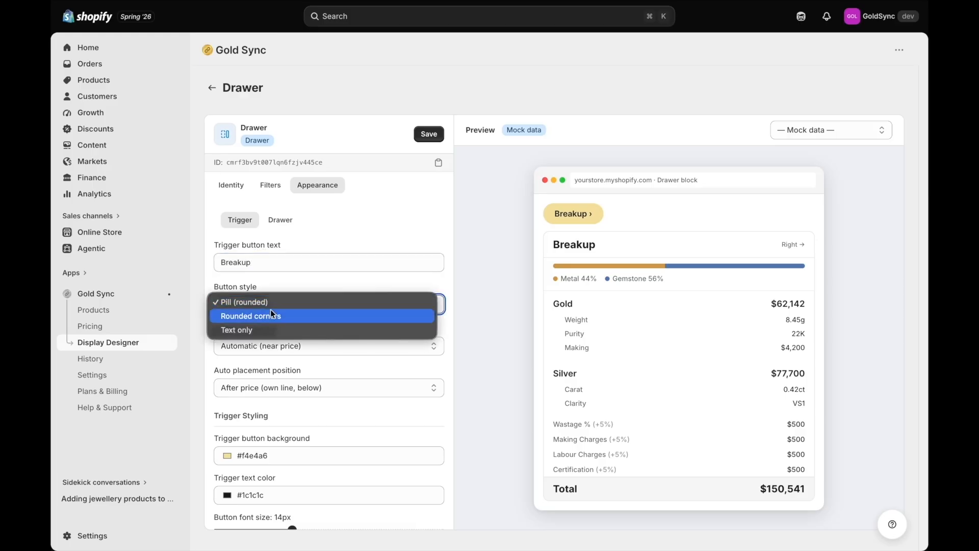
pyautogui.click(278, 316)
pyautogui.click(317, 305)
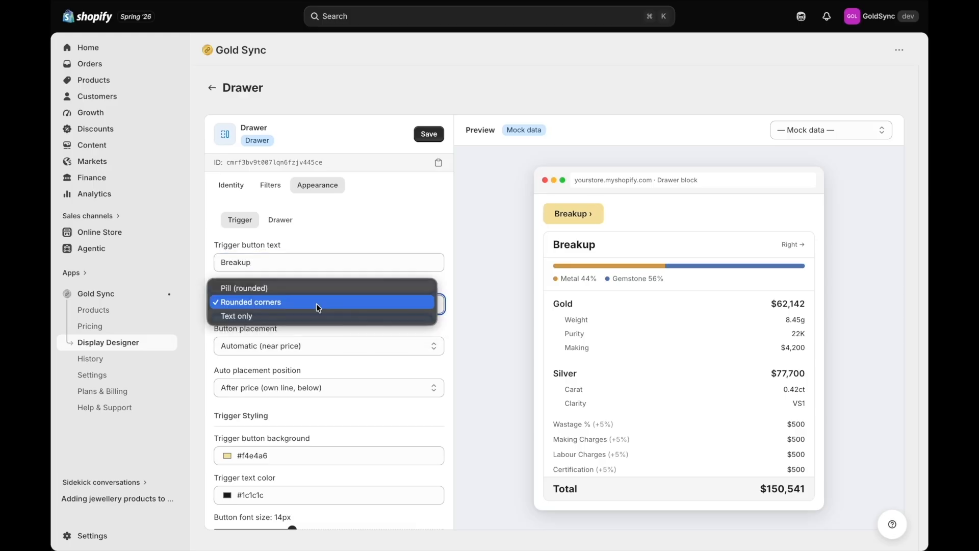
pyautogui.click(290, 316)
pyautogui.click(321, 301)
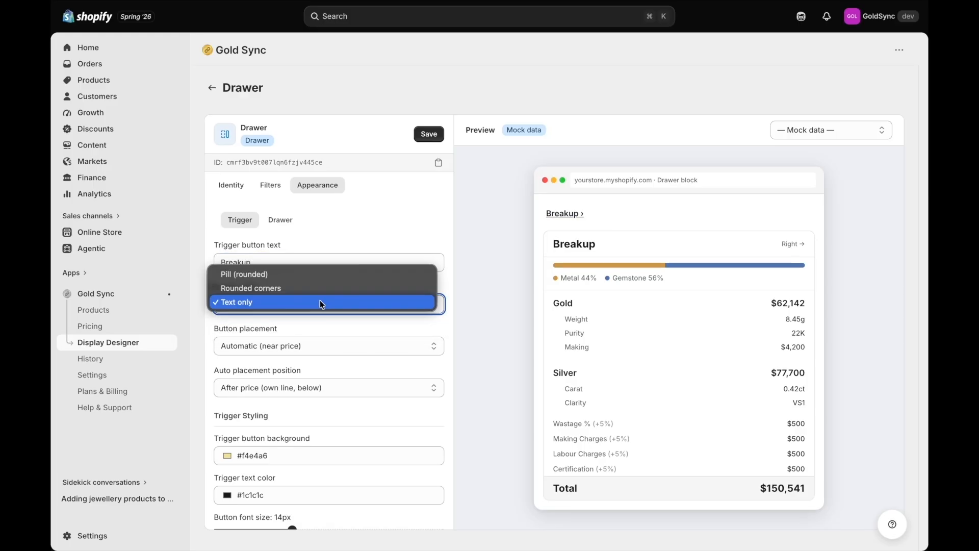
pyautogui.click(291, 274)
# Step: Try the Manual (in-flow) button placement for the trigger and restore Automatic (near price)
pyautogui.scroll(-1, 312, 339)
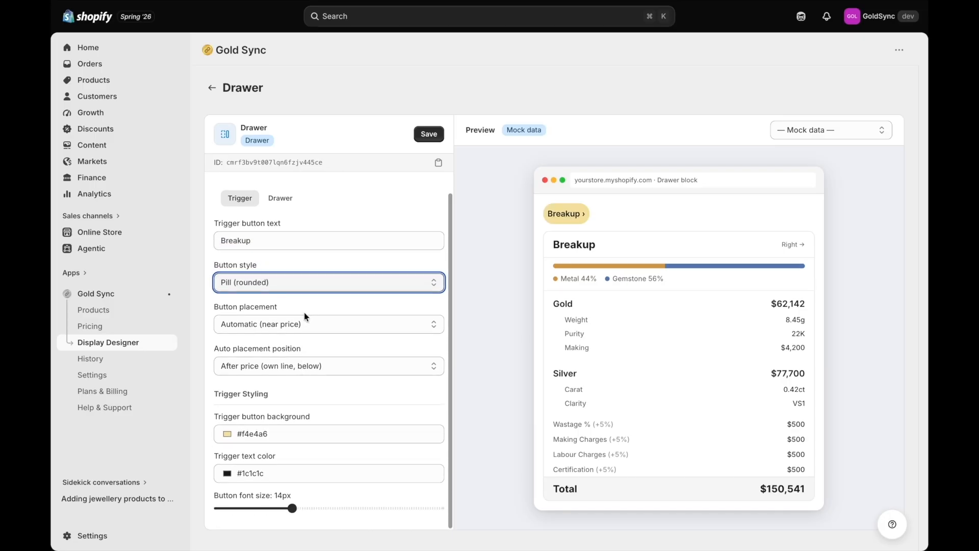
pyautogui.click(282, 326)
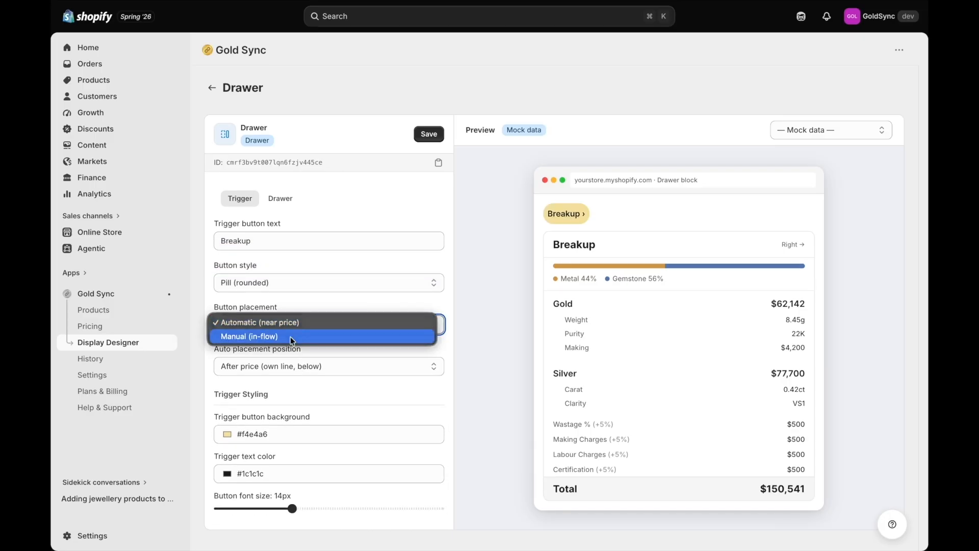
pyautogui.click(289, 336)
pyautogui.click(279, 328)
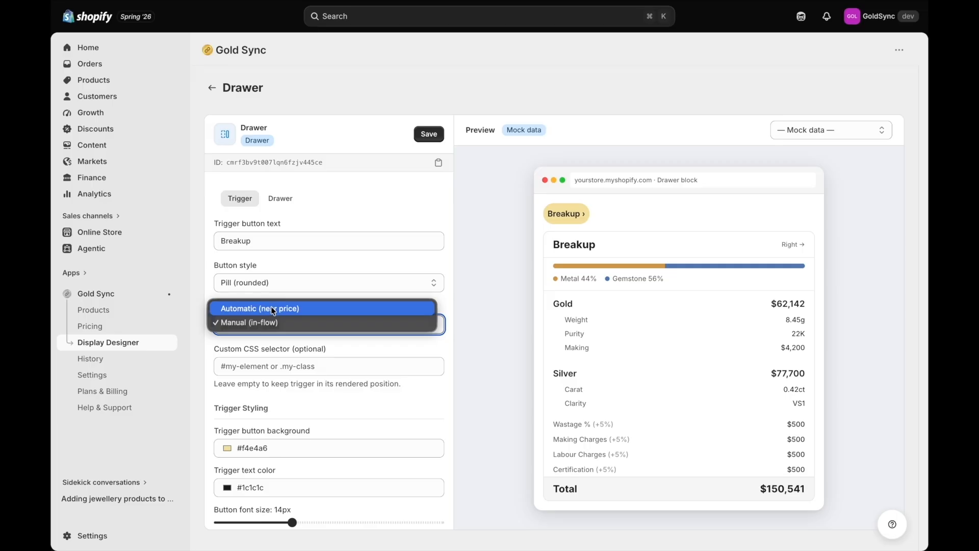
pyautogui.click(288, 308)
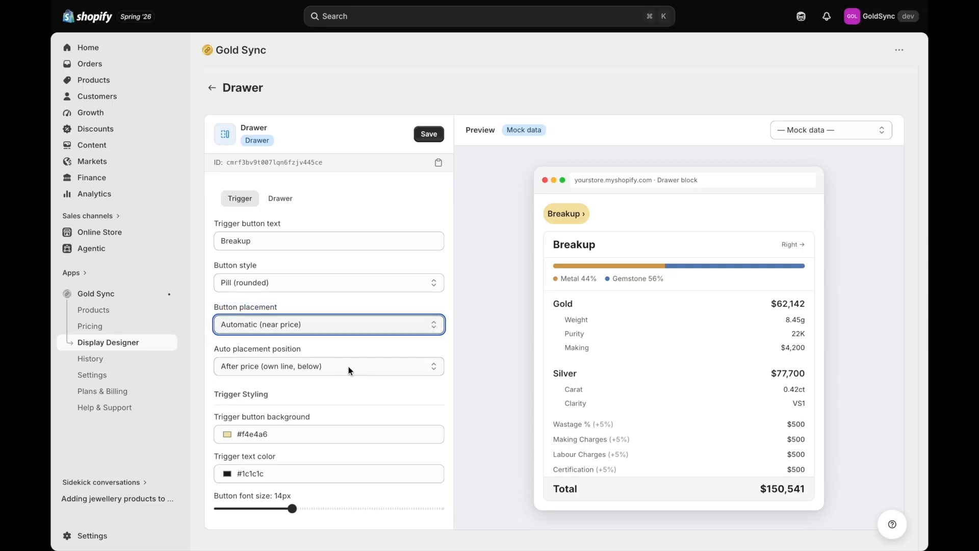
# Step: Set the trigger button background color to blue (#3d0fe6)
pyautogui.click(223, 441)
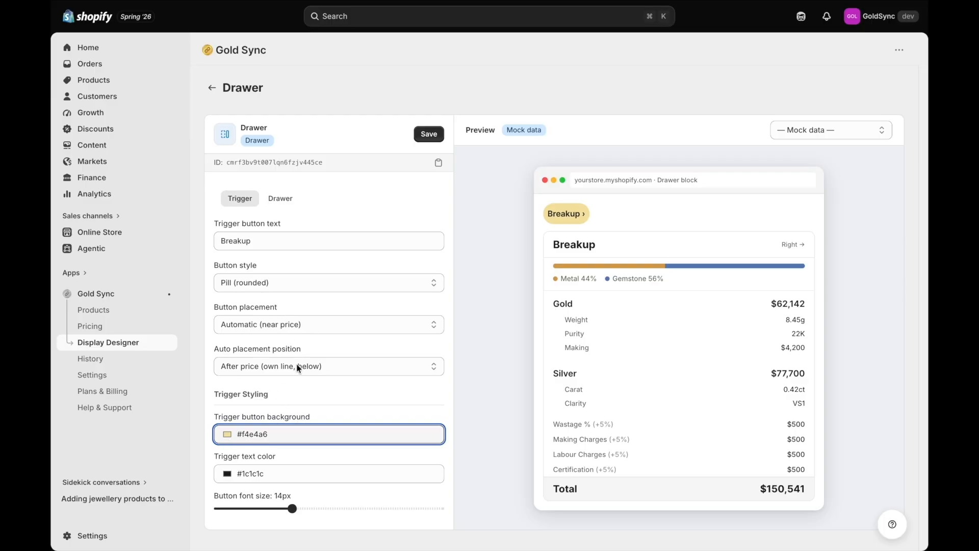
pyautogui.moveTo(299, 371); pyautogui.dragTo(295, 374)
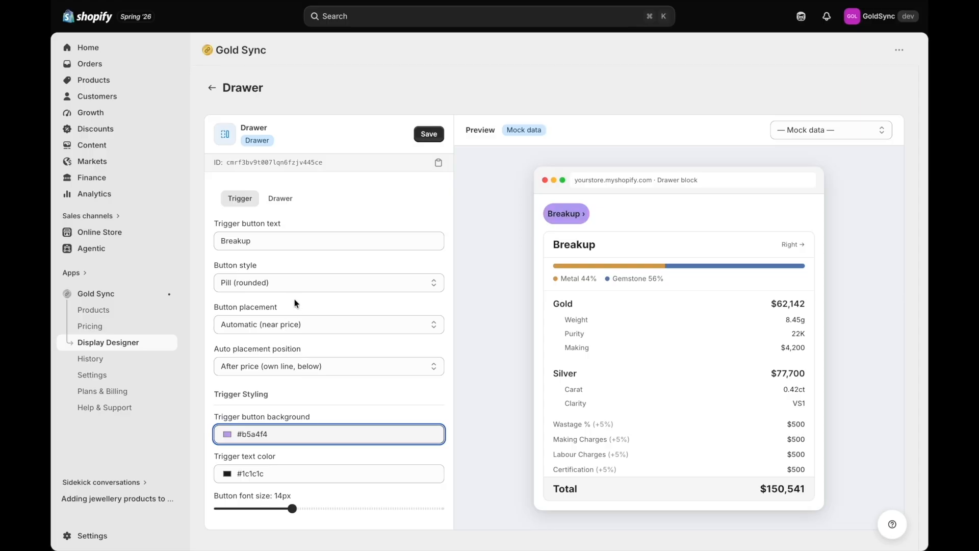
pyautogui.moveTo(269, 283); pyautogui.dragTo(344, 290)
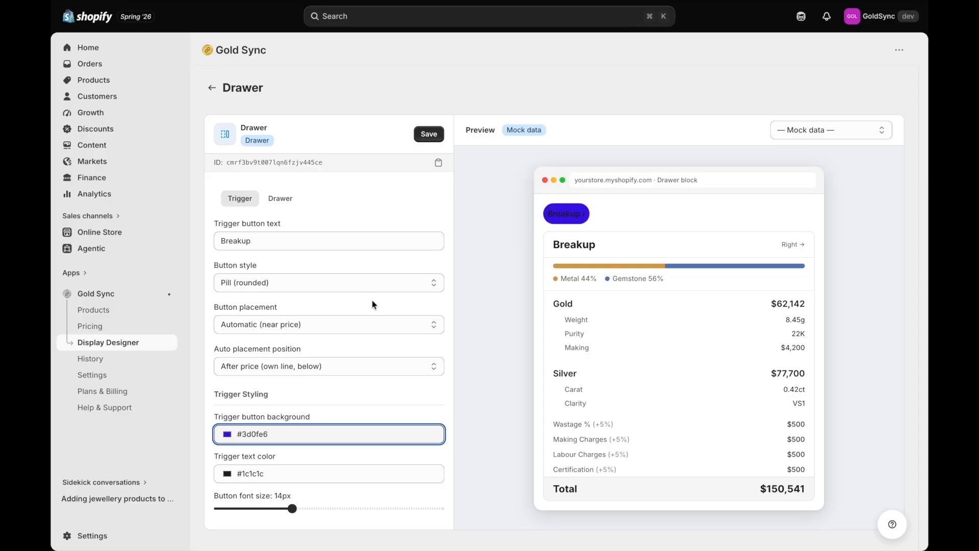
pyautogui.click(388, 395)
# Step: Set the trigger text color to white (#ffffff) and save the Drawer configuration
pyautogui.click(226, 475)
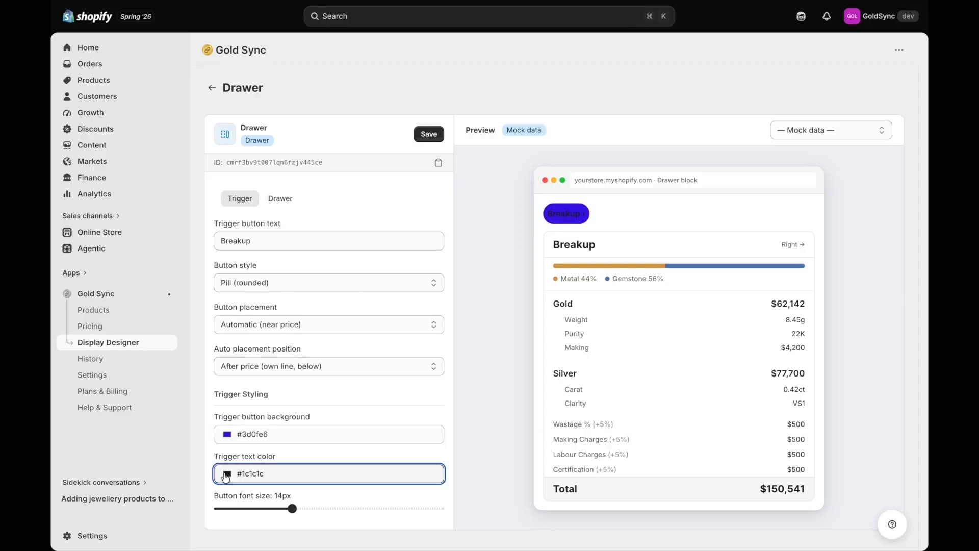
pyautogui.moveTo(291, 357); pyautogui.dragTo(202, 310)
pyautogui.click(446, 392)
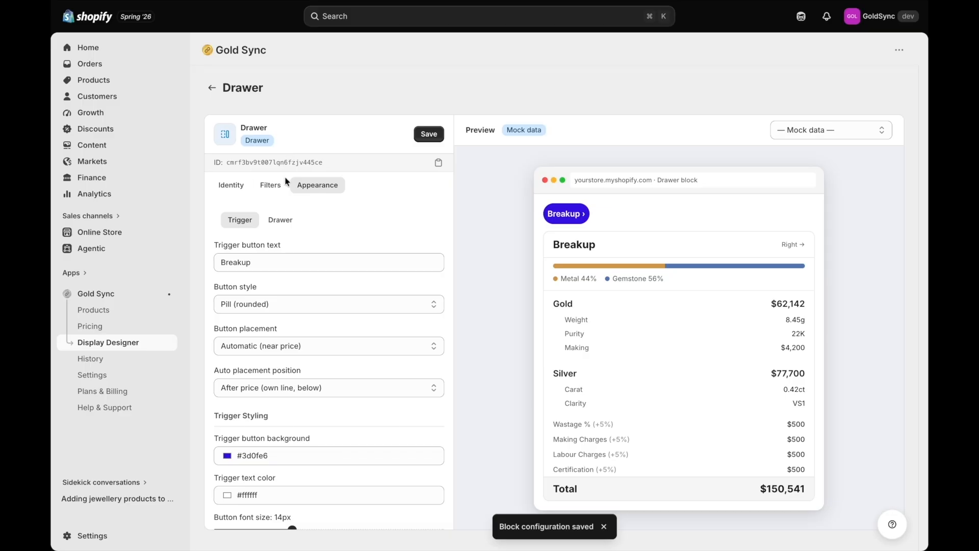
# Step: Hide the composition bar in the Drawer's filter settings and save the configuration
pyautogui.click(276, 191)
pyautogui.scroll(-10, 341, 353)
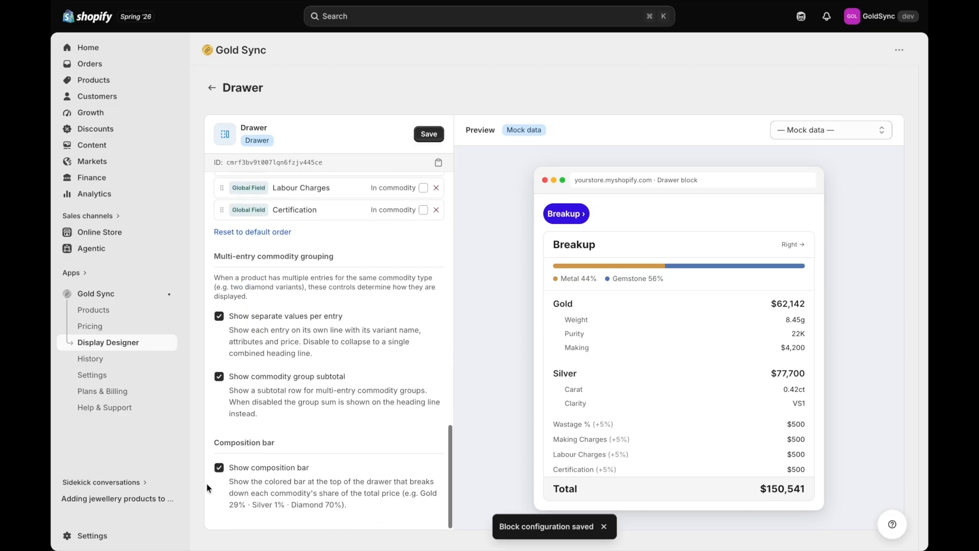
pyautogui.click(219, 469)
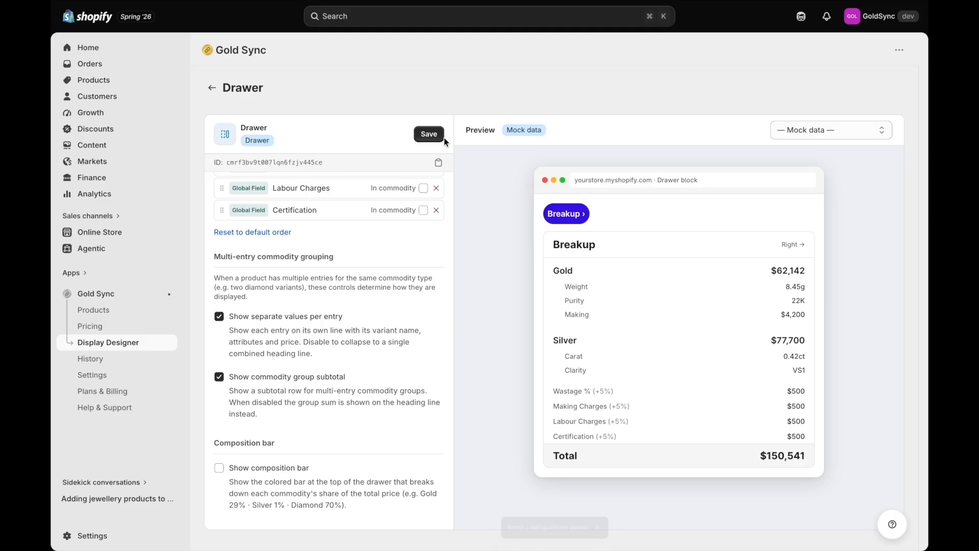
pyautogui.click(430, 134)
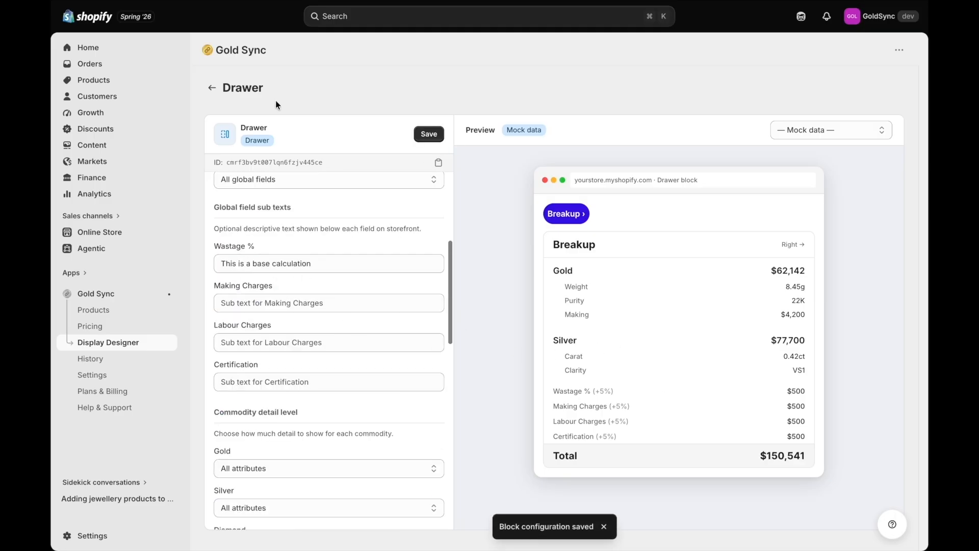
# Step: Return to the display list and create a new price display named "Specs" in the Specs style
pyautogui.click(212, 87)
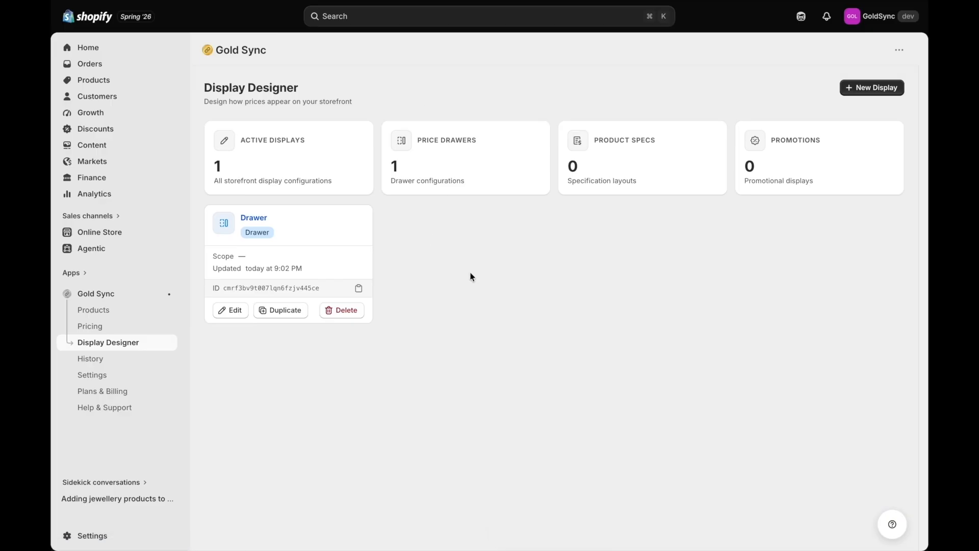
pyautogui.click(884, 88)
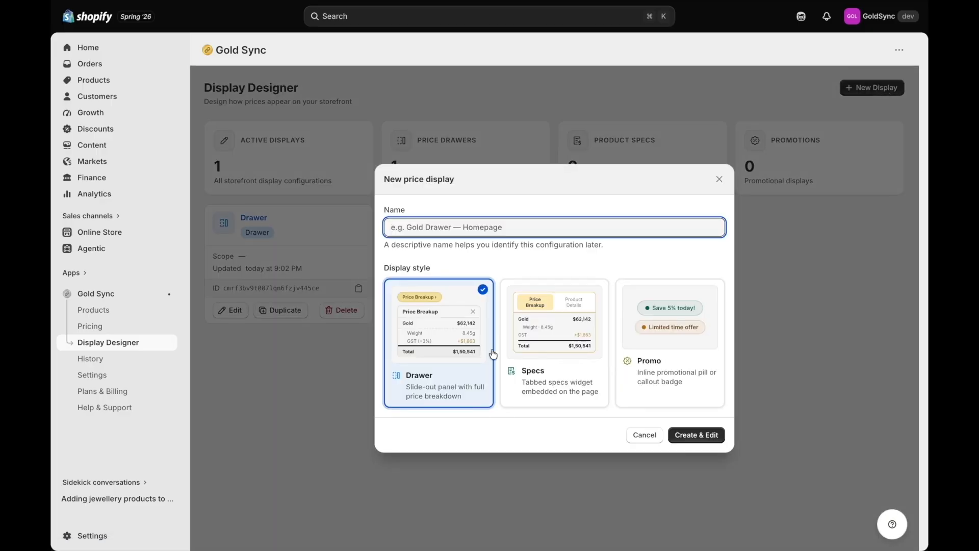
pyautogui.click(549, 355)
pyautogui.click(709, 436)
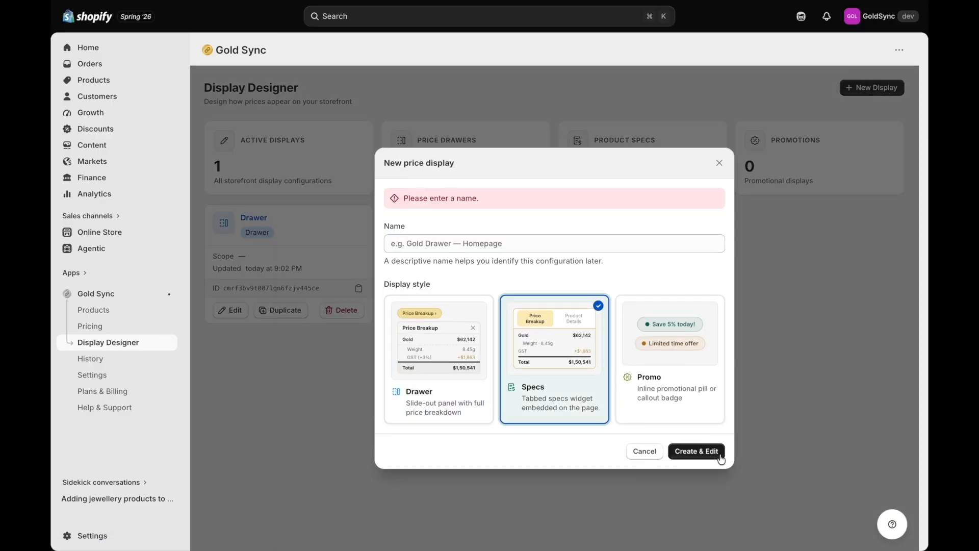
pyautogui.click(546, 245)
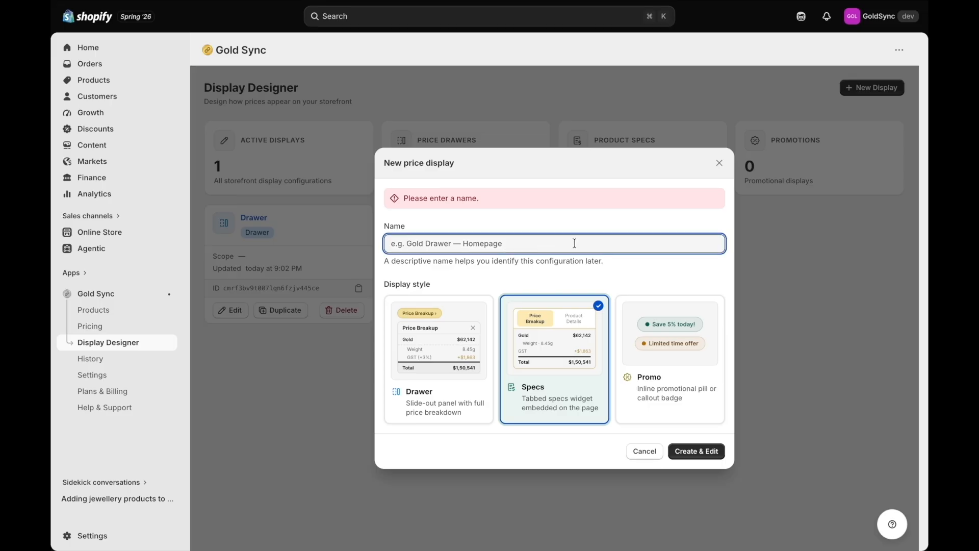
pyautogui.write('Specs')
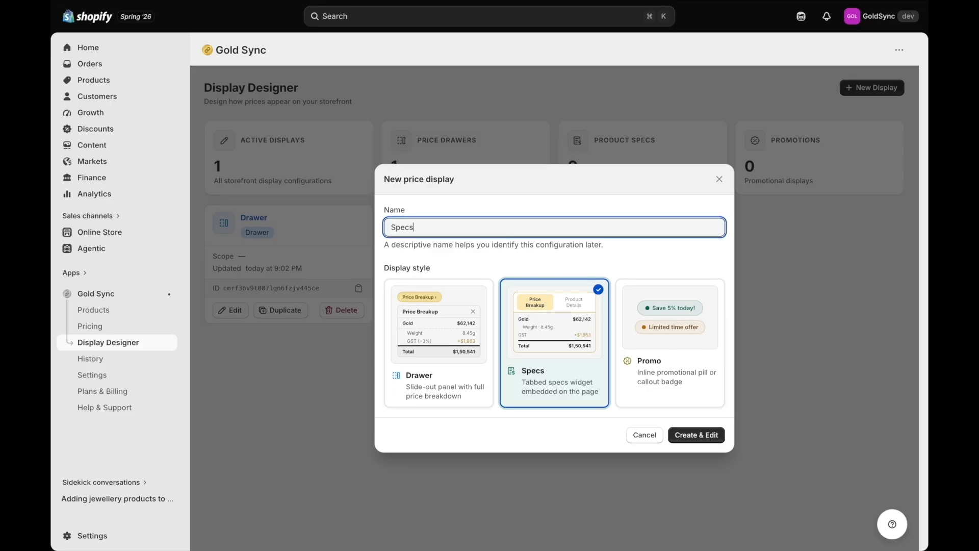
pyautogui.click(710, 436)
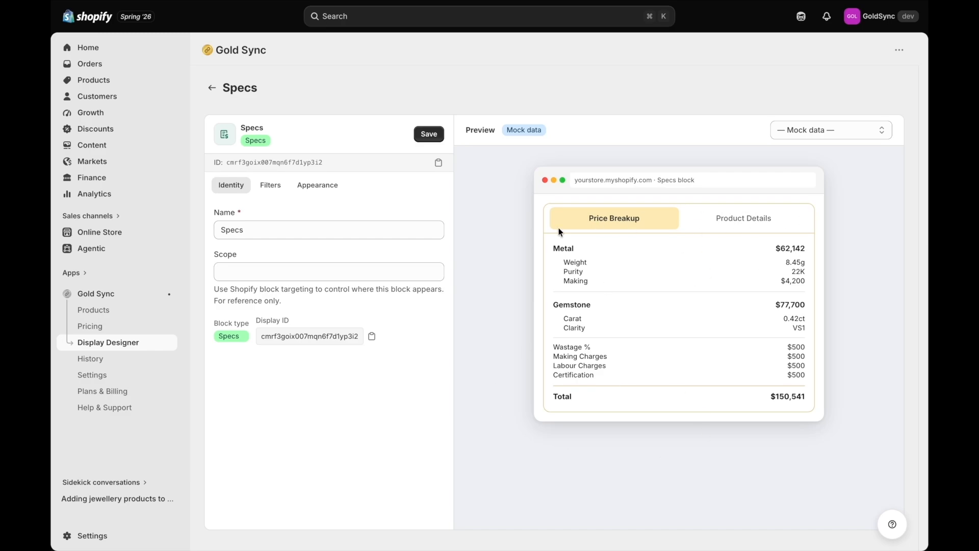
# Step: Review the Specs display's name and scope fields and its commodity mode options
pyautogui.doubleClick(226, 227)
pyautogui.click(239, 275)
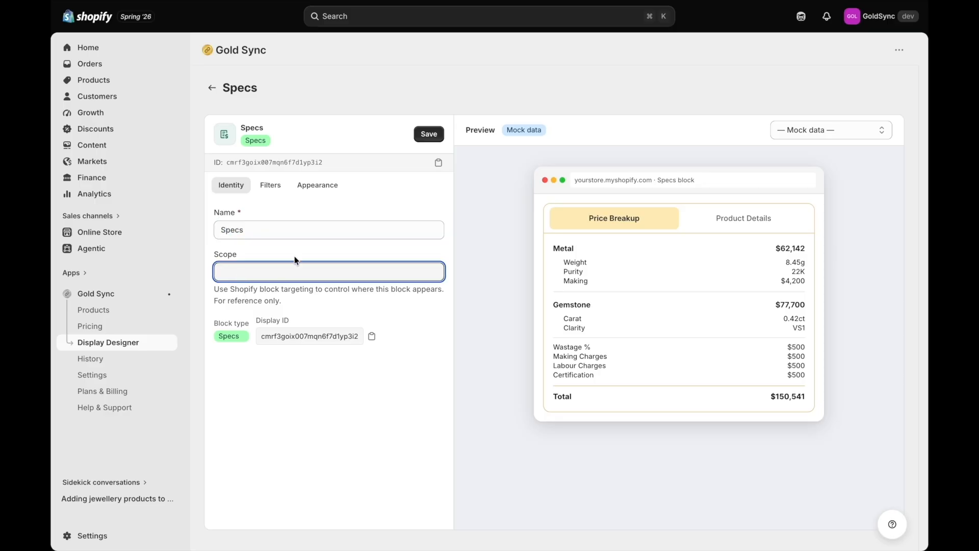
pyautogui.click(274, 191)
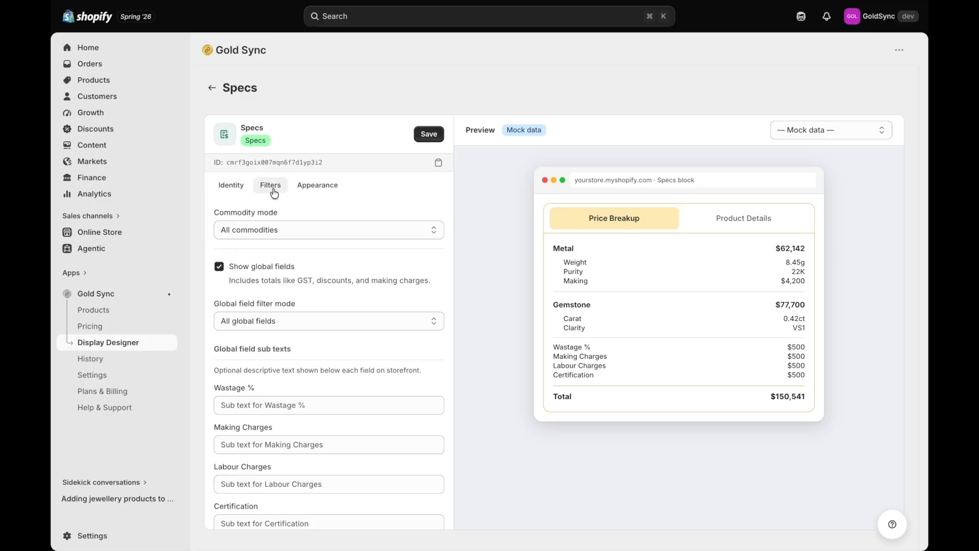
pyautogui.click(261, 231)
pyautogui.click(329, 210)
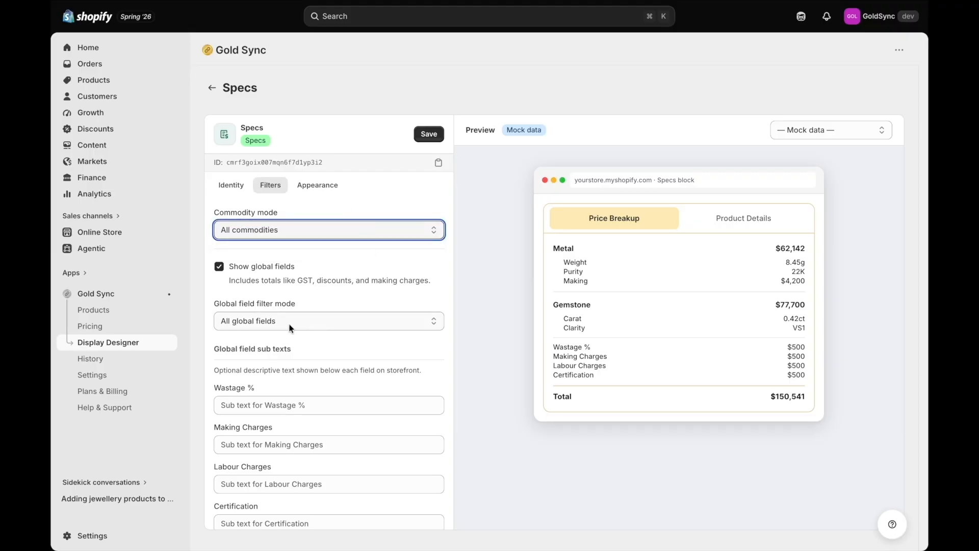
# Step: Set the global field filter mode to Selected only and show Wastage % and Making Charges
pyautogui.scroll(-1, 285, 325)
pyautogui.scroll(-1, 289, 281)
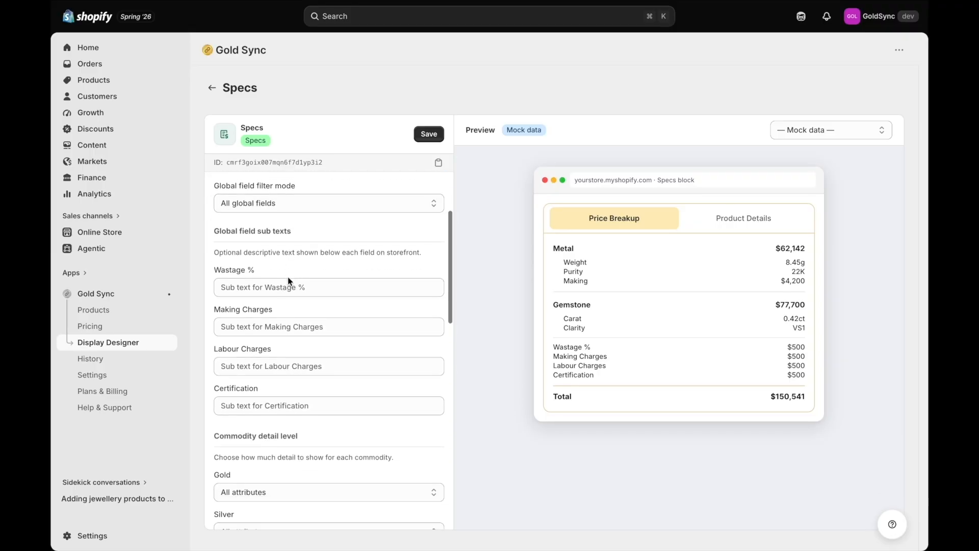
pyautogui.click(271, 202)
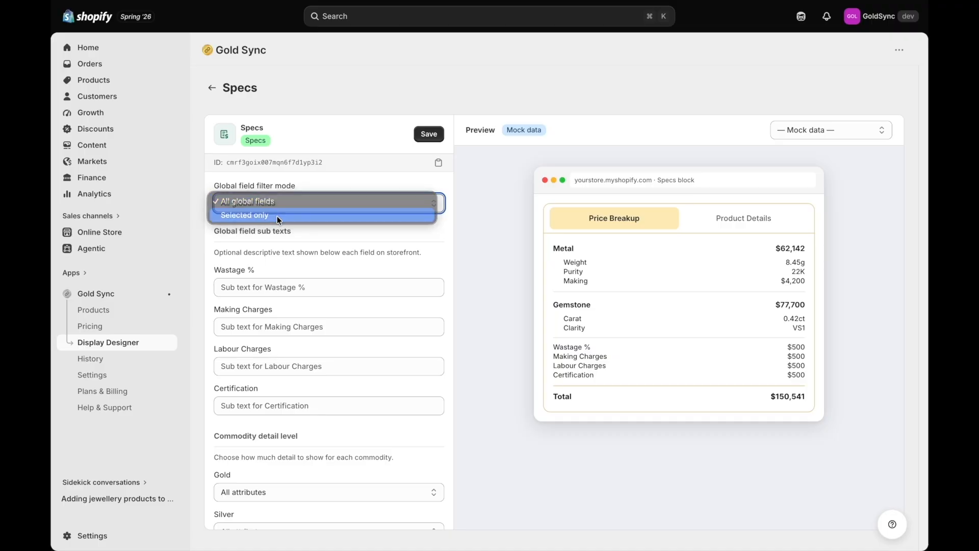
pyautogui.click(277, 215)
pyautogui.click(223, 244)
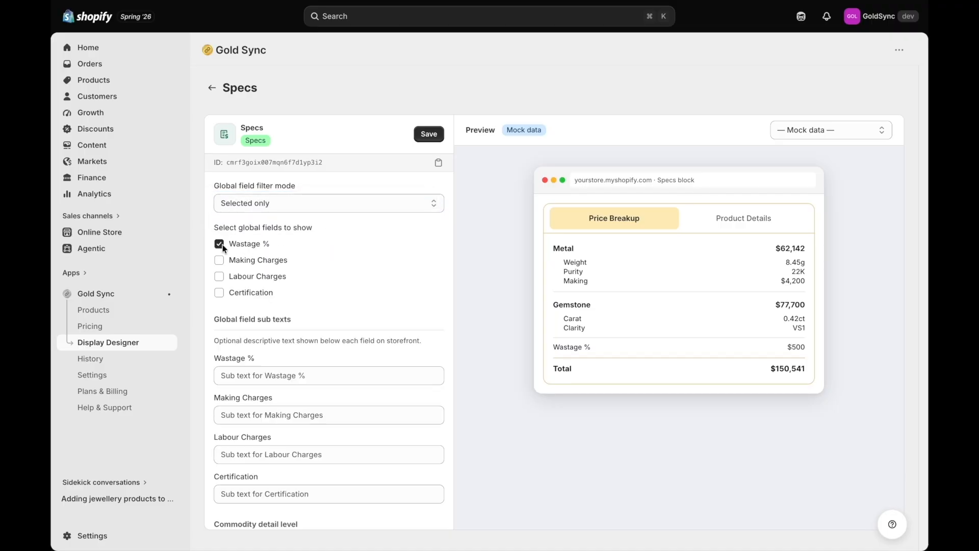
pyautogui.click(219, 260)
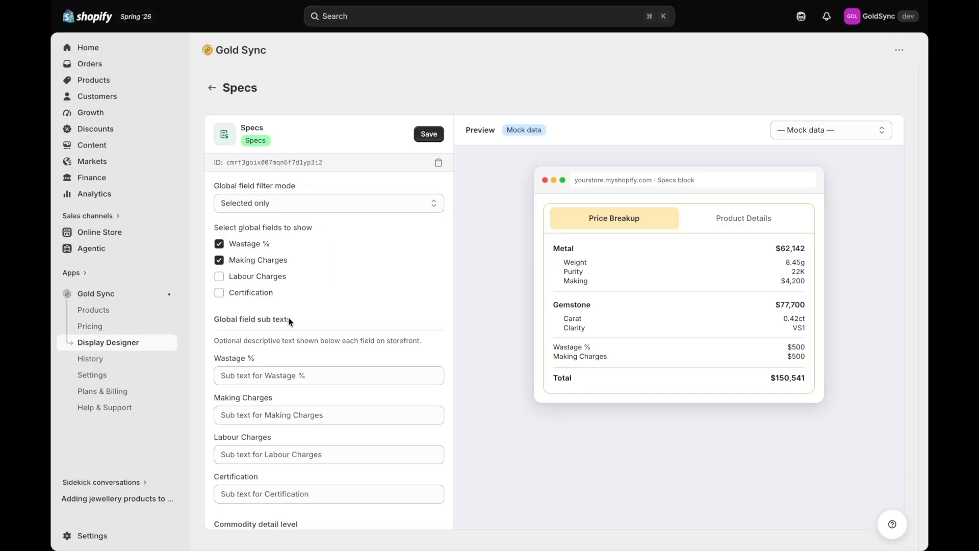
# Step: Initialize the Expandable Layout's Basic Details items with defaults and try removing all four commodities
pyautogui.scroll(-3, 291, 356)
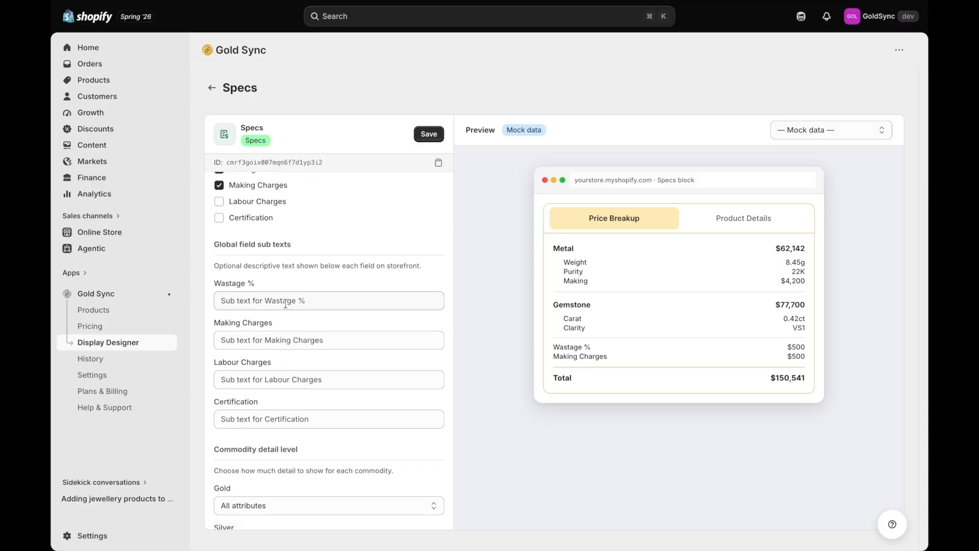
pyautogui.scroll(-8, 308, 410)
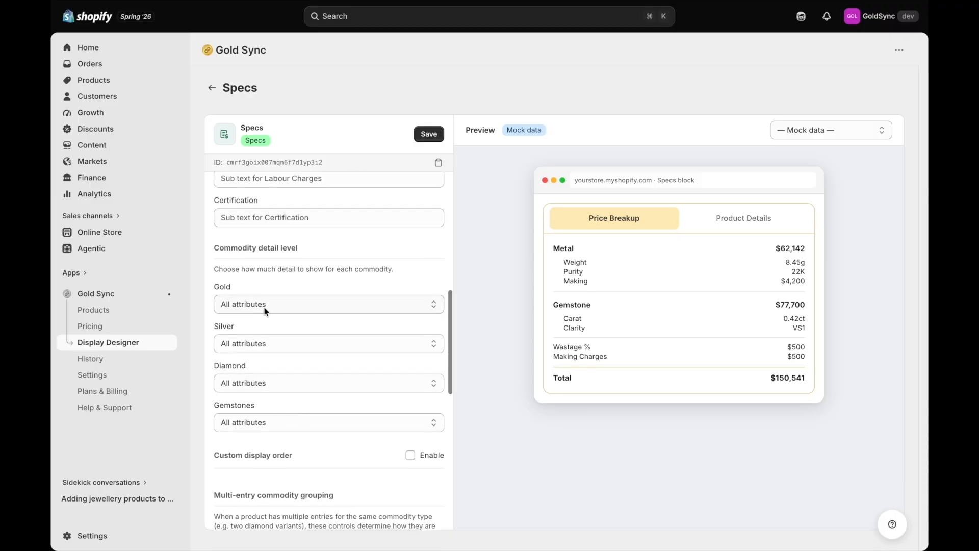
pyautogui.scroll(-3, 262, 405)
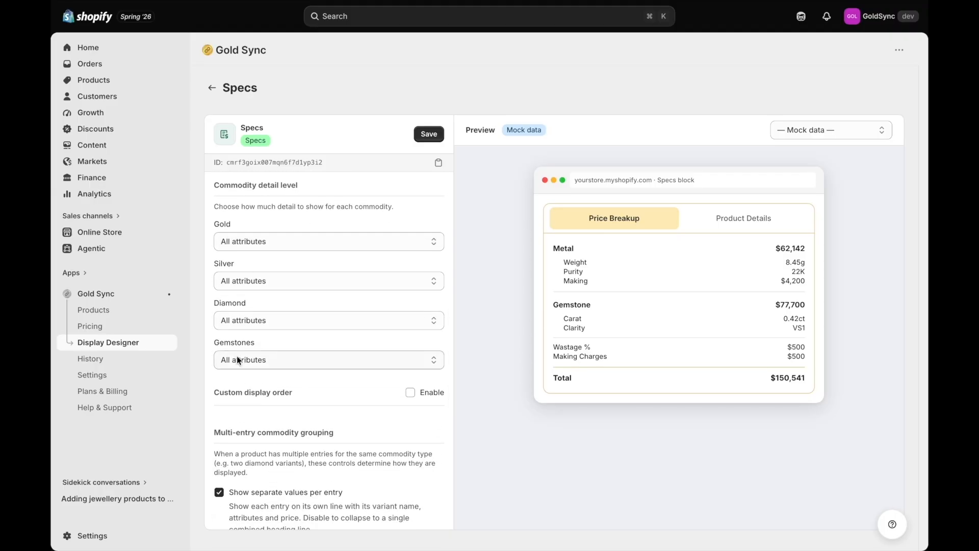
pyautogui.scroll(-12, 348, 448)
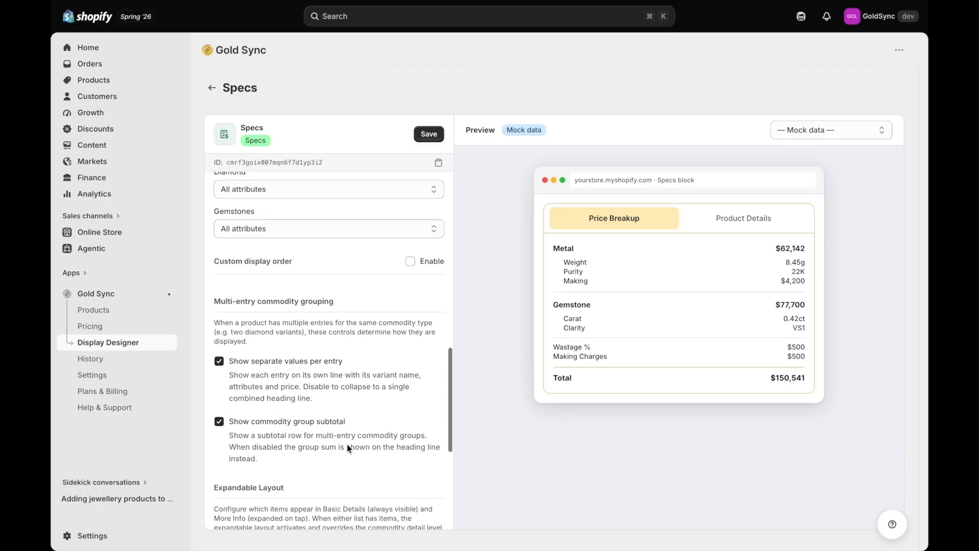
pyautogui.scroll(-3, 349, 447)
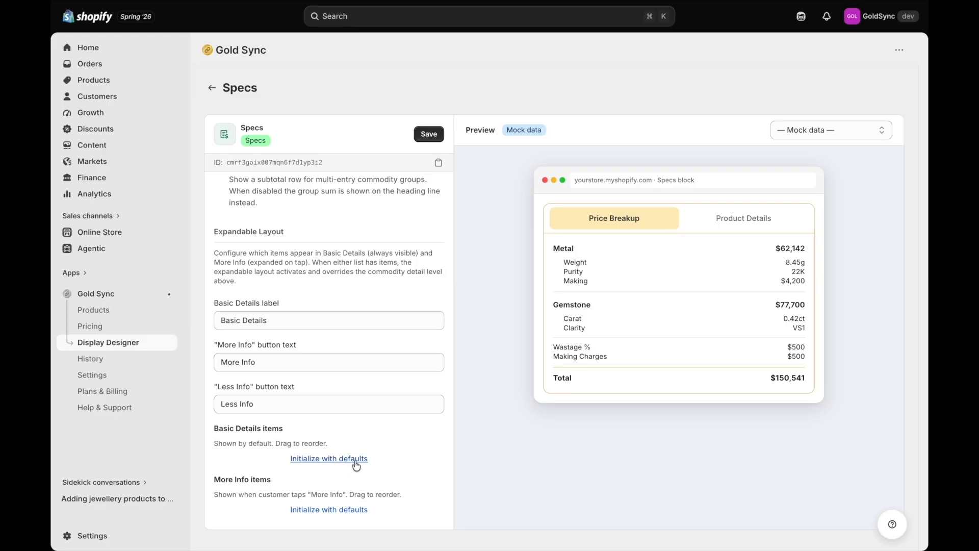
pyautogui.click(339, 458)
pyautogui.scroll(-4, 380, 452)
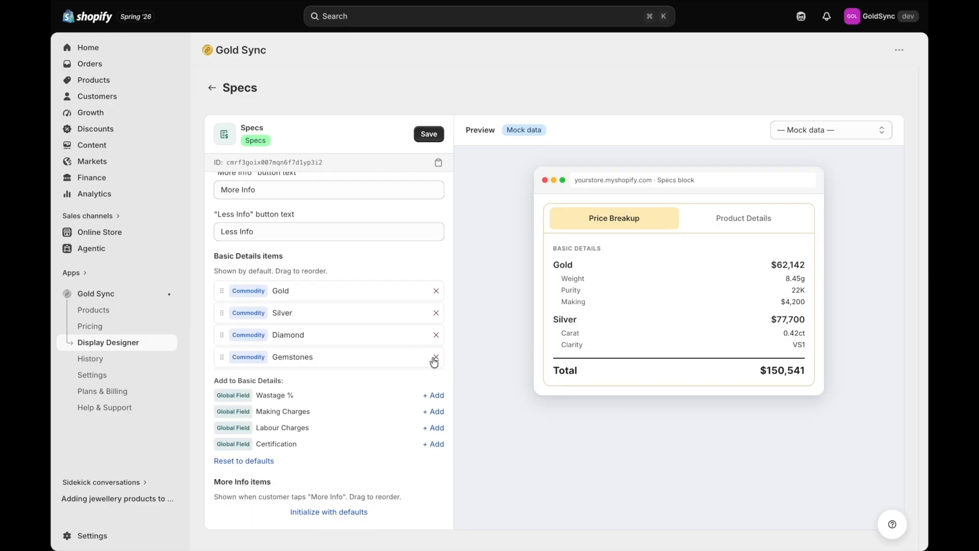
pyautogui.click(436, 356)
pyautogui.click(436, 339)
pyautogui.click(436, 322)
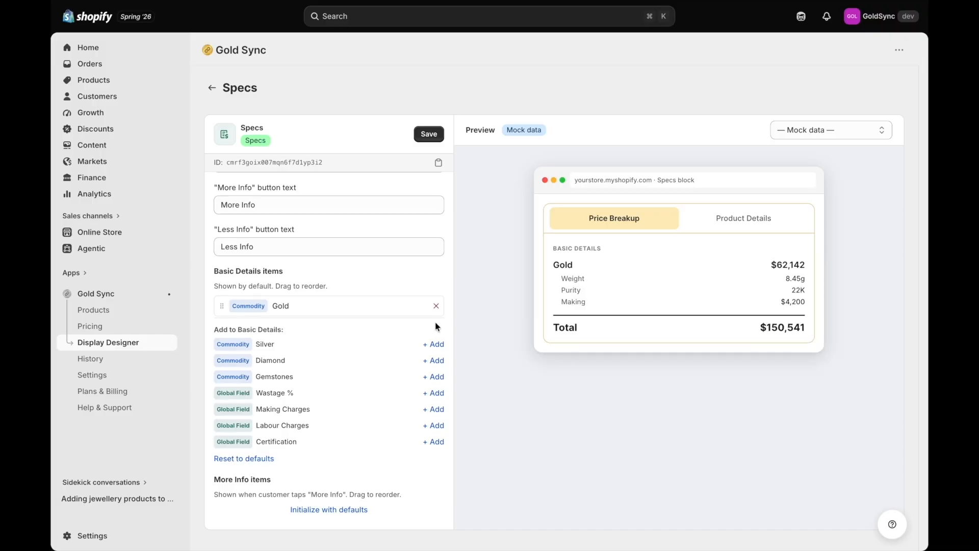
pyautogui.click(436, 307)
# Step: Reinitialize the Basic Details items with defaults and remove Silver, Diamond and Gemstones, keeping only Gold
pyautogui.click(341, 460)
pyautogui.scroll(-4, 339, 460)
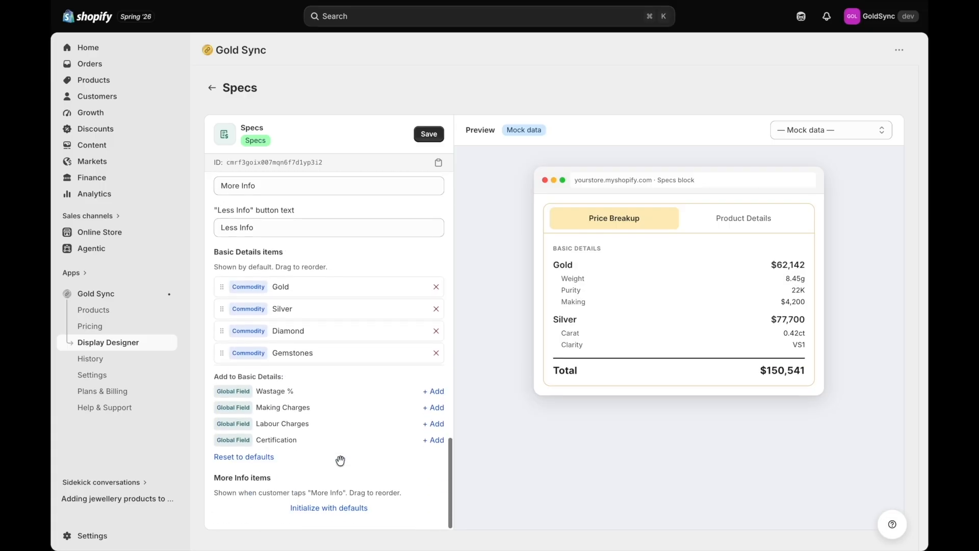
pyautogui.click(437, 311)
pyautogui.click(436, 313)
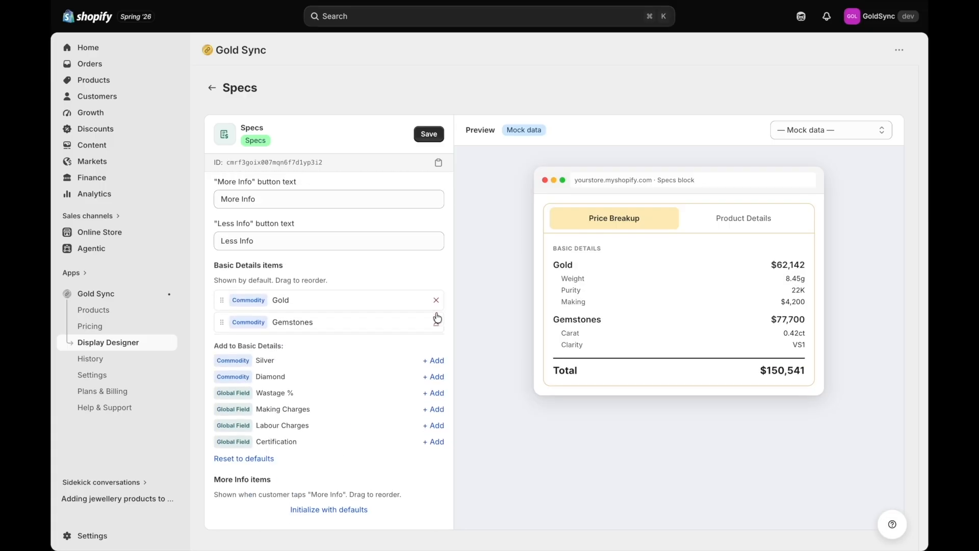
pyautogui.click(436, 320)
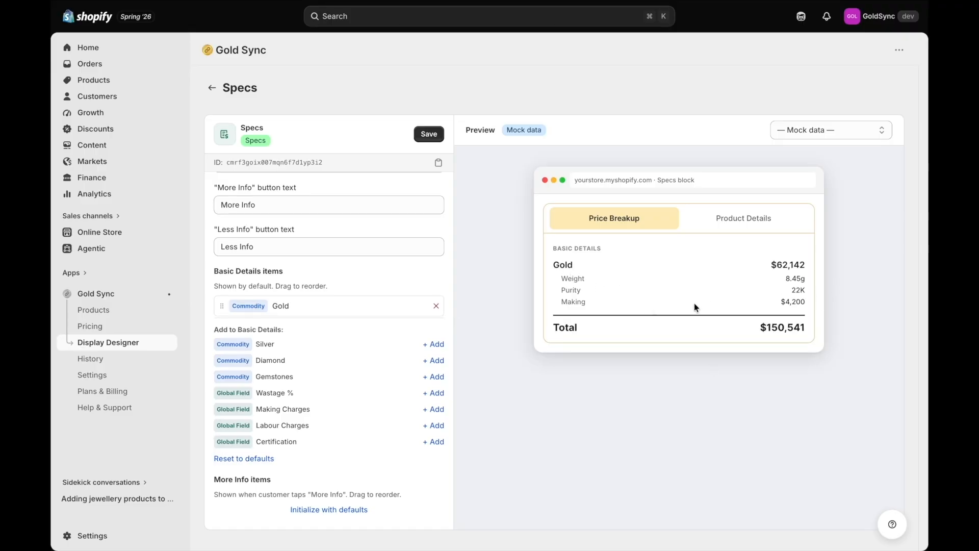
# Step: Initialize the More Info items with defaults and remove Certification from them
pyautogui.click(329, 509)
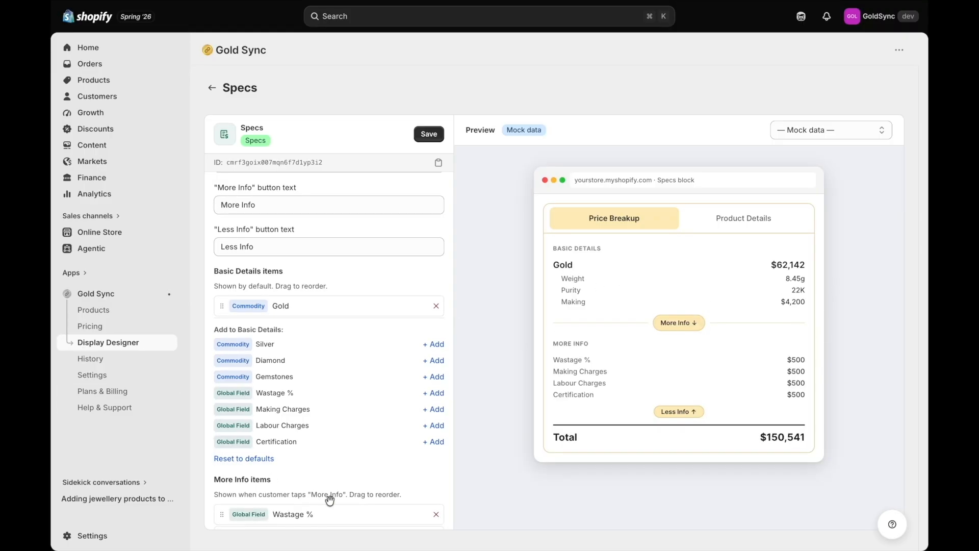
pyautogui.scroll(-3, 357, 475)
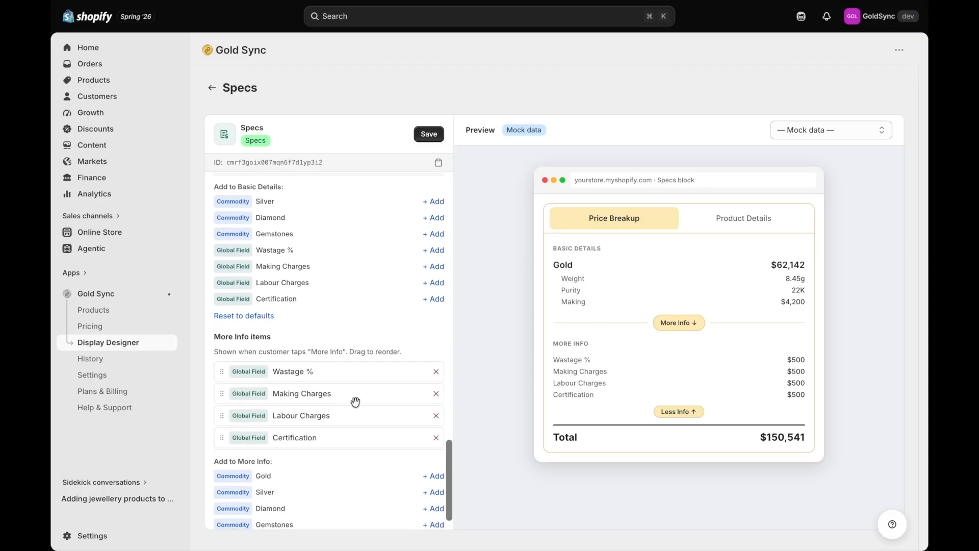
pyautogui.scroll(-1, 356, 400)
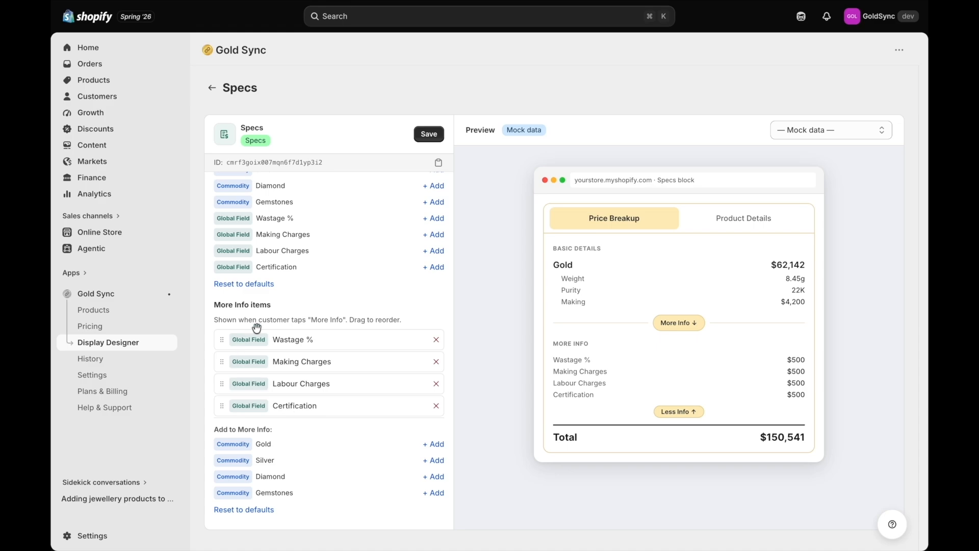
pyautogui.click(435, 407)
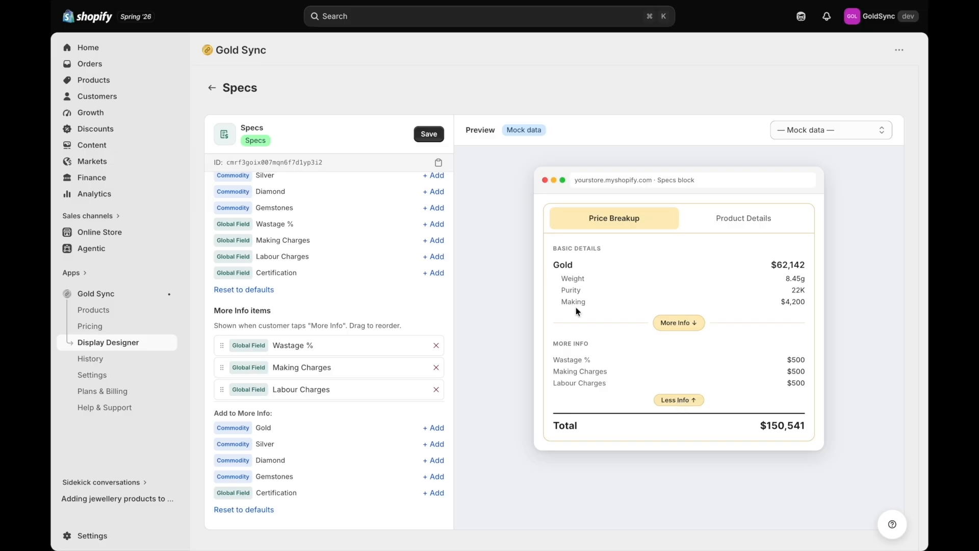
pyautogui.moveTo(553, 262); pyautogui.dragTo(808, 310)
pyautogui.click(481, 346)
# Step: In the Specs appearance settings, try the Full default view mode and return it to Compact — rates & totals only
pyautogui.scroll(3, 406, 355)
pyautogui.scroll(10, 405, 355)
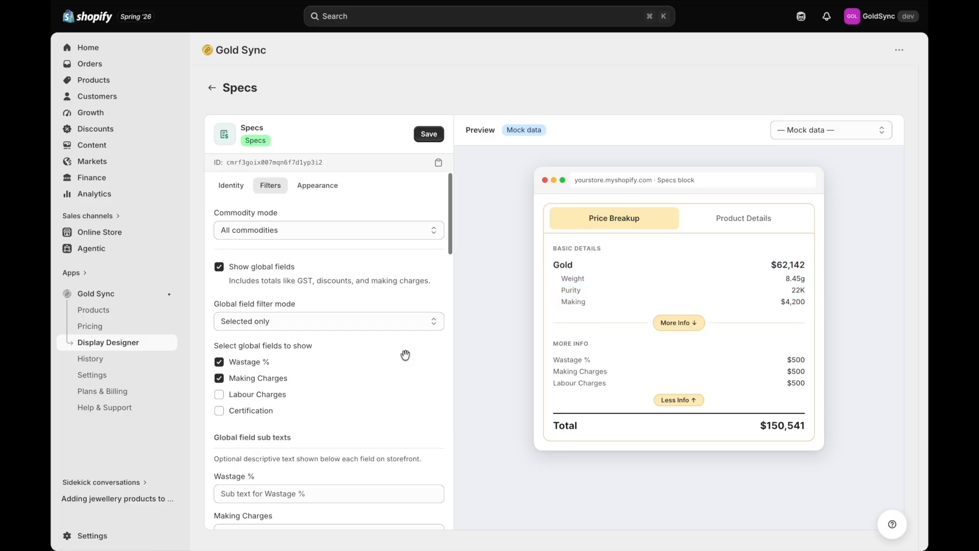
pyautogui.click(322, 186)
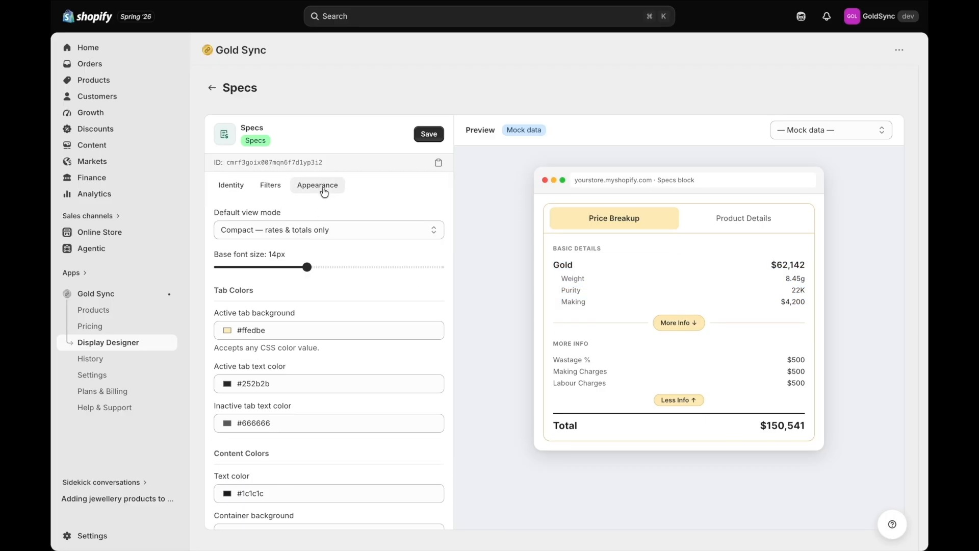
pyautogui.click(315, 229)
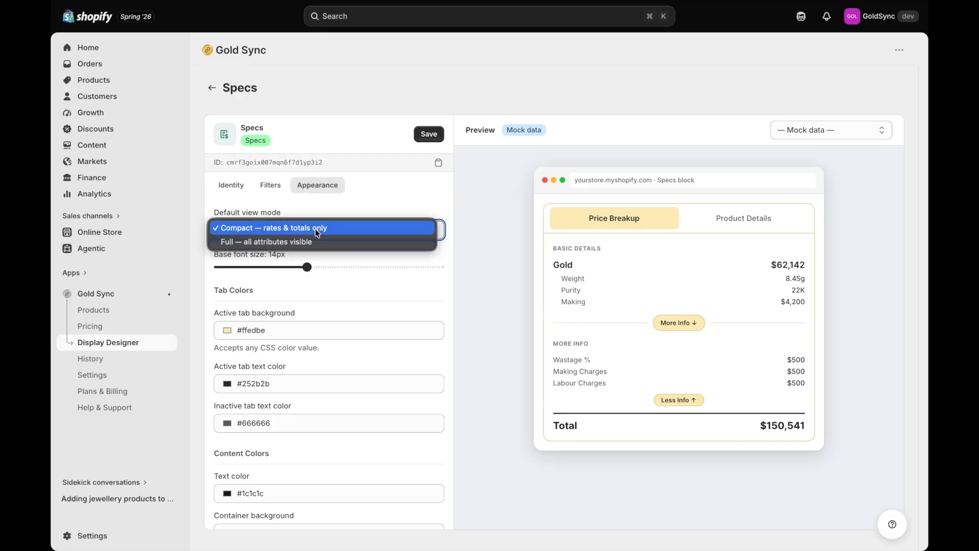
pyautogui.click(325, 236)
pyautogui.click(372, 237)
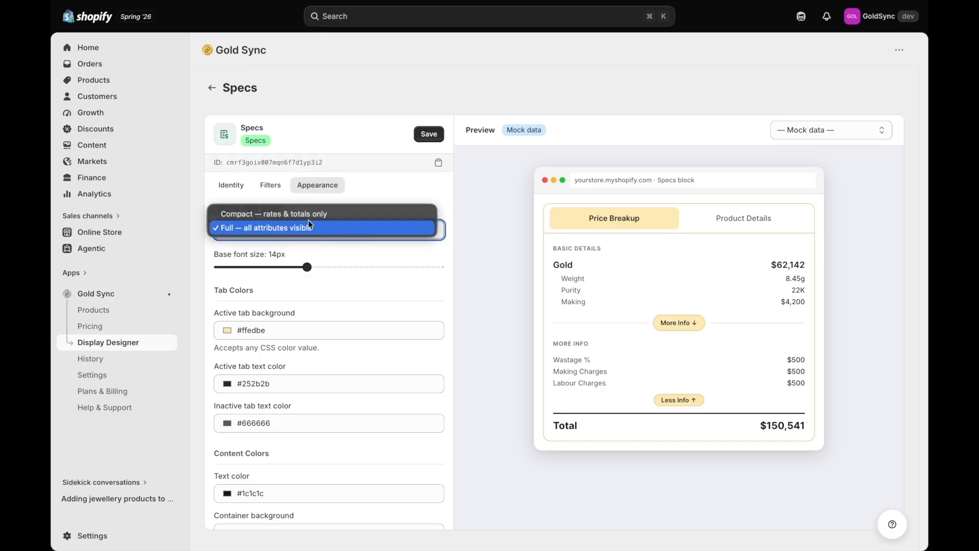
pyautogui.click(308, 212)
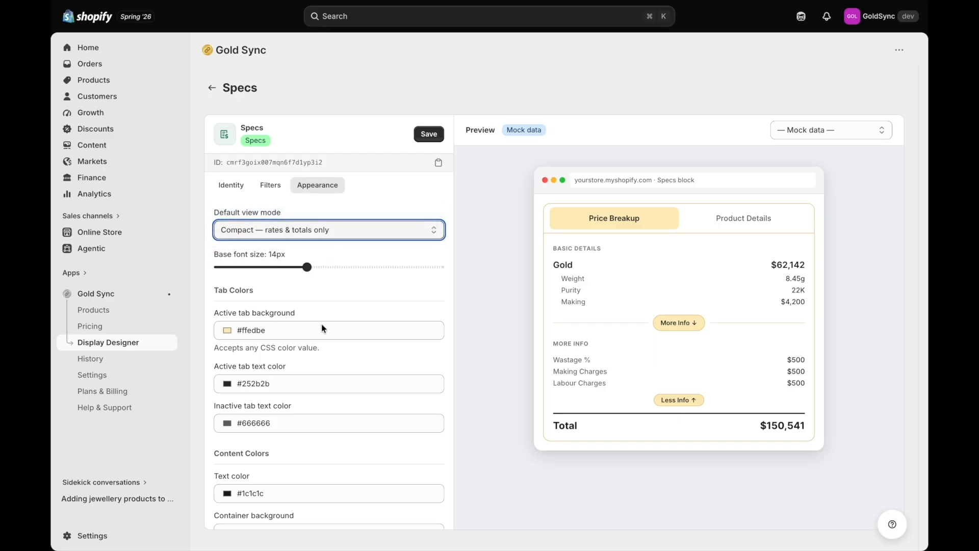
# Step: Set the Specs display's active tab background to #fbb504 and save the configuration
pyautogui.click(227, 332)
pyautogui.moveTo(278, 368); pyautogui.dragTo(352, 345)
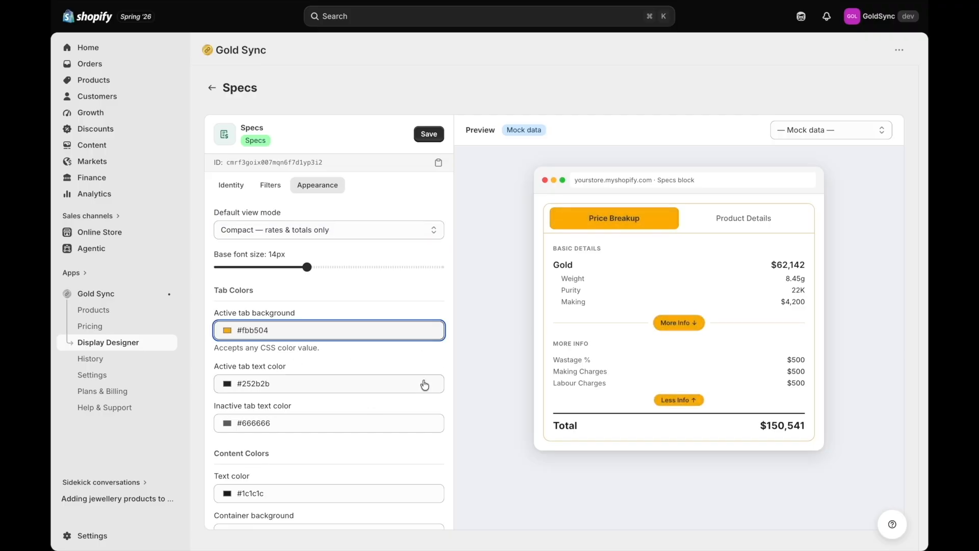
pyautogui.click(421, 355)
pyautogui.scroll(-10, 380, 436)
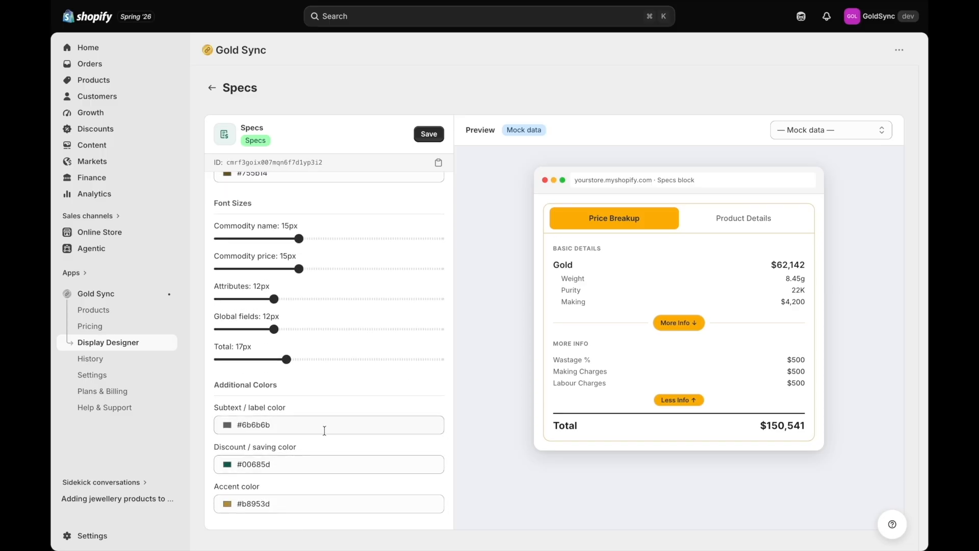
pyautogui.scroll(10, 339, 375)
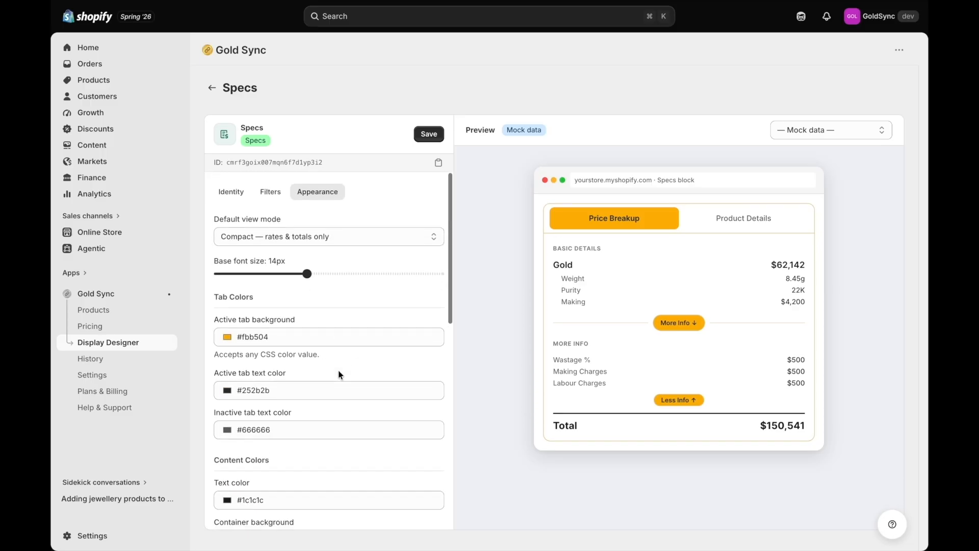
pyautogui.click(431, 135)
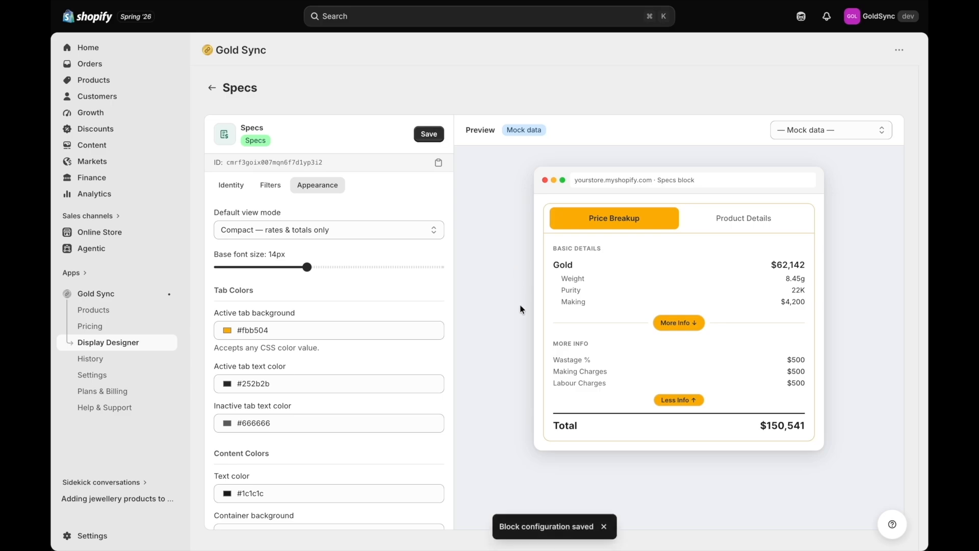
# Step: Create a new price display named Promo with the Promo display style
pyautogui.click(212, 88)
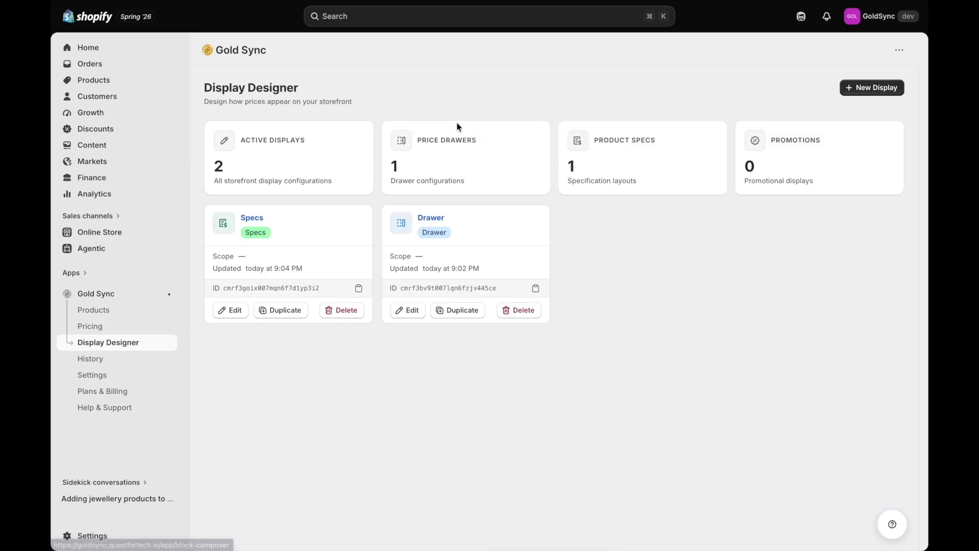
pyautogui.click(862, 95)
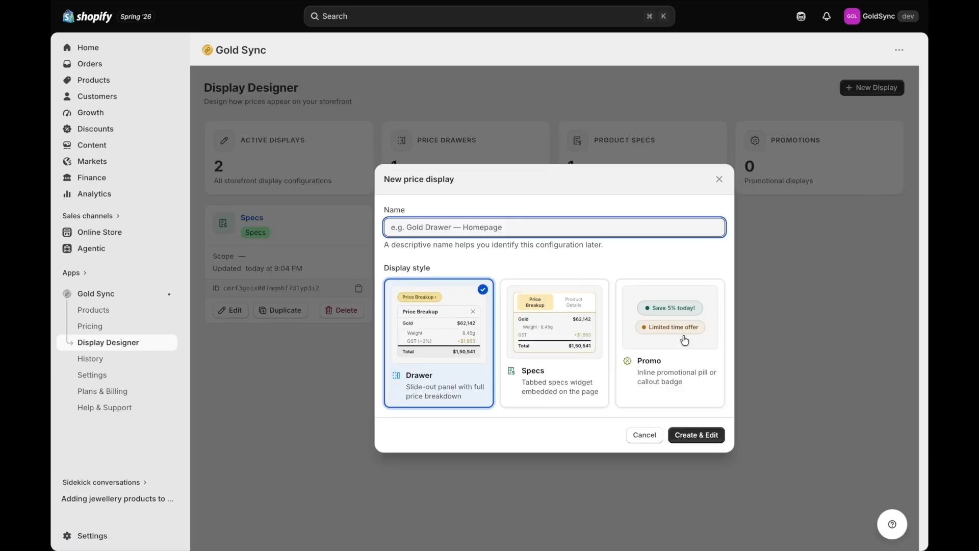
pyautogui.click(688, 352)
pyautogui.click(707, 436)
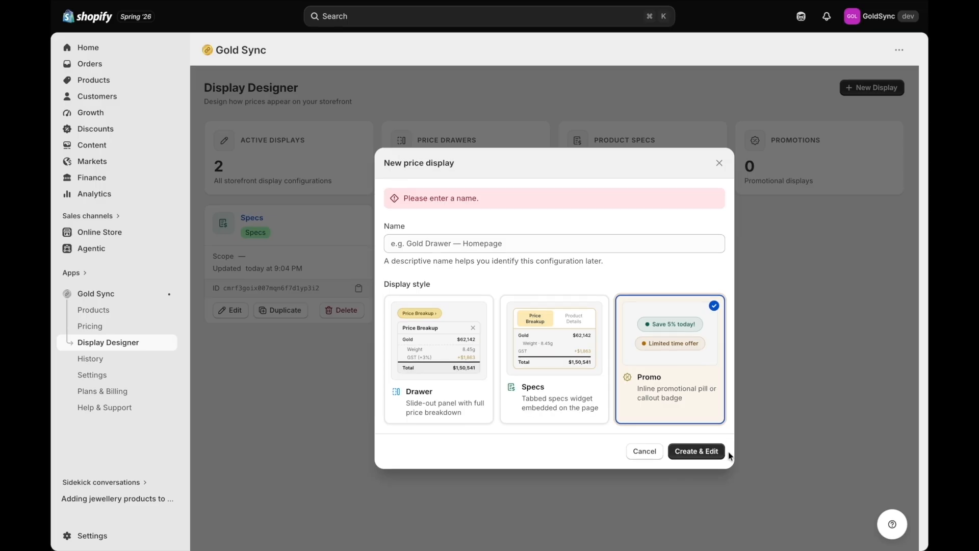
pyautogui.click(501, 243)
pyautogui.write('Promo')
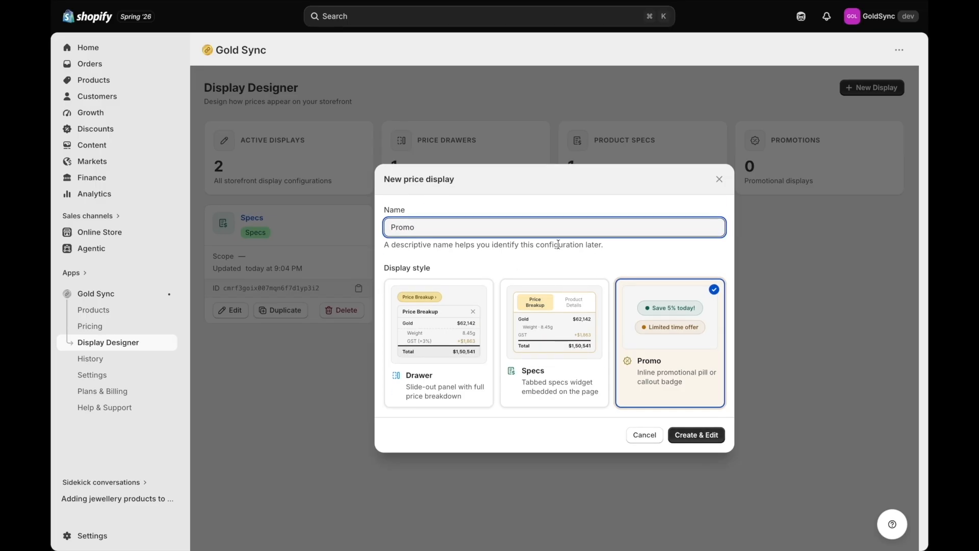
pyautogui.click(691, 435)
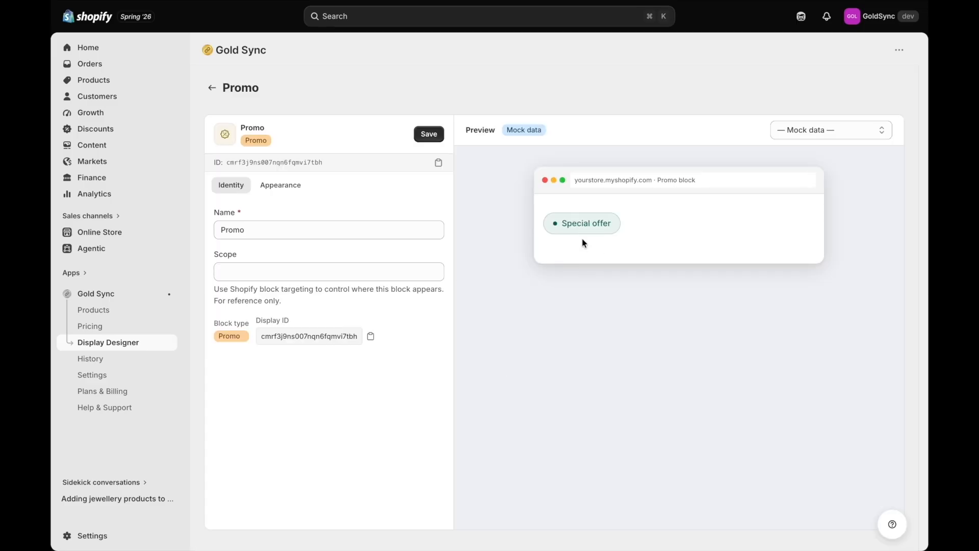
# Step: Append the Gold Wastage % tag with a 0% fallback to the promo text after "Special offer" and save
pyautogui.click(283, 187)
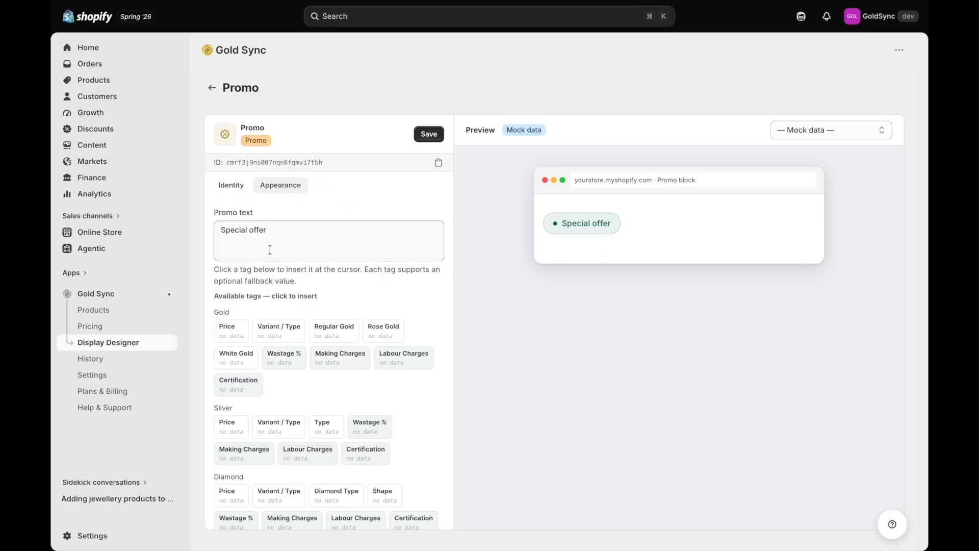
pyautogui.click(295, 235)
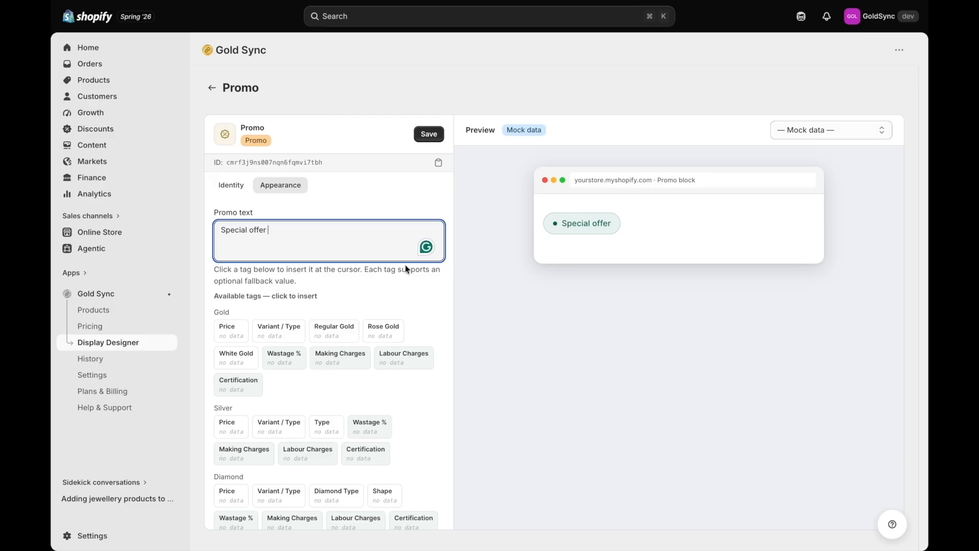
pyautogui.click(290, 368)
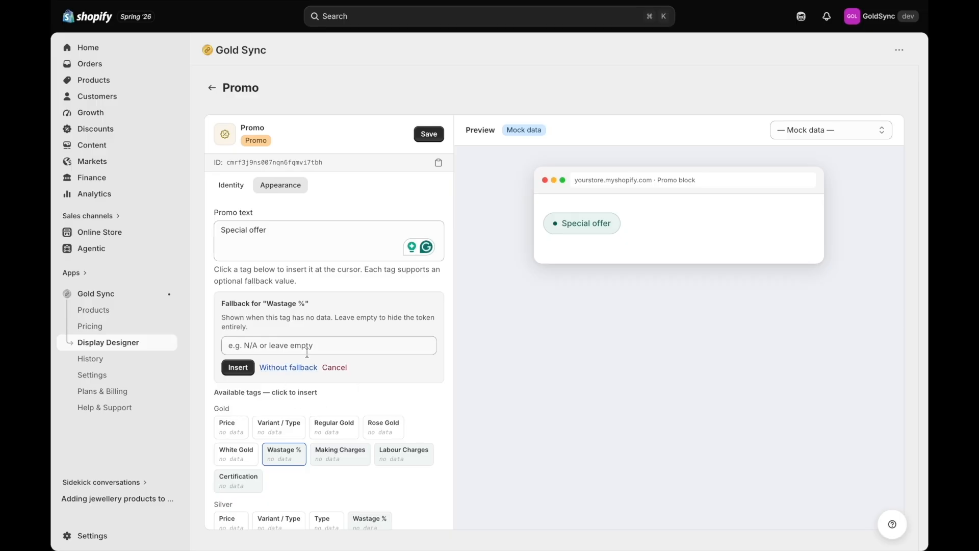
pyautogui.click(302, 347)
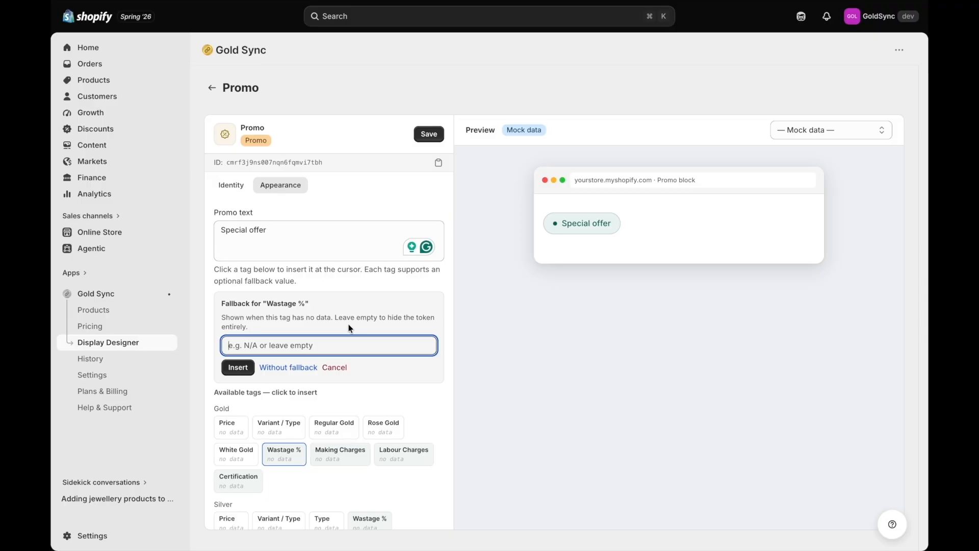
pyautogui.write('0')
pyautogui.click(237, 367)
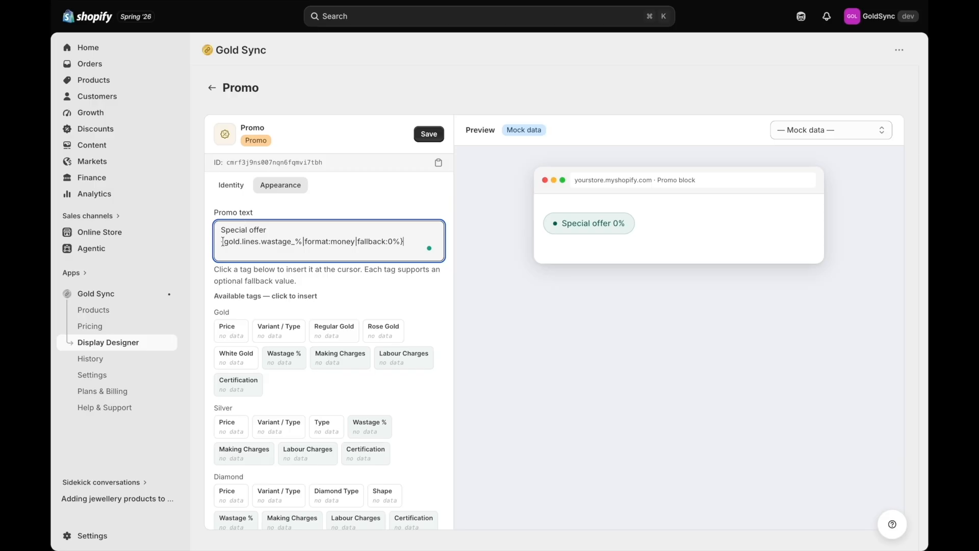
pyautogui.moveTo(222, 241); pyautogui.dragTo(385, 240)
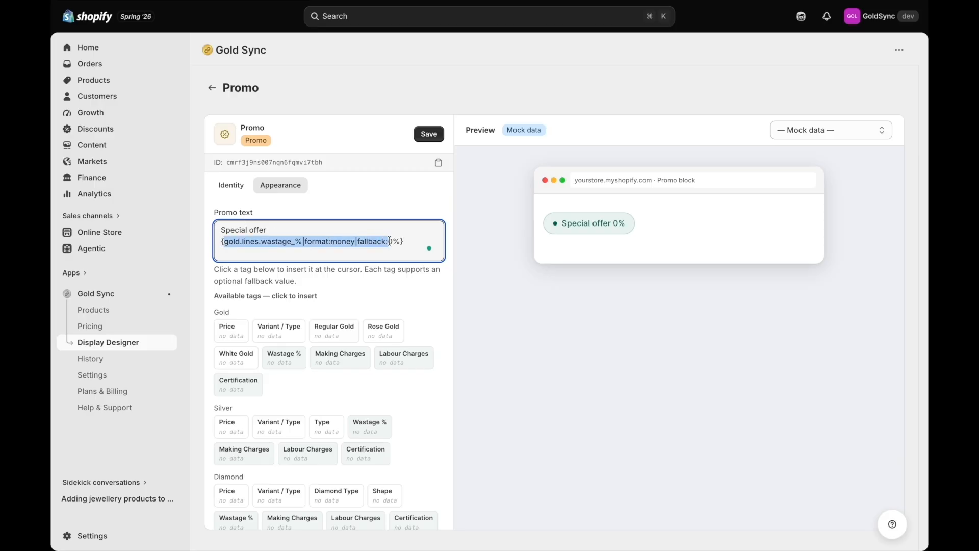
pyautogui.click(374, 272)
pyautogui.click(429, 130)
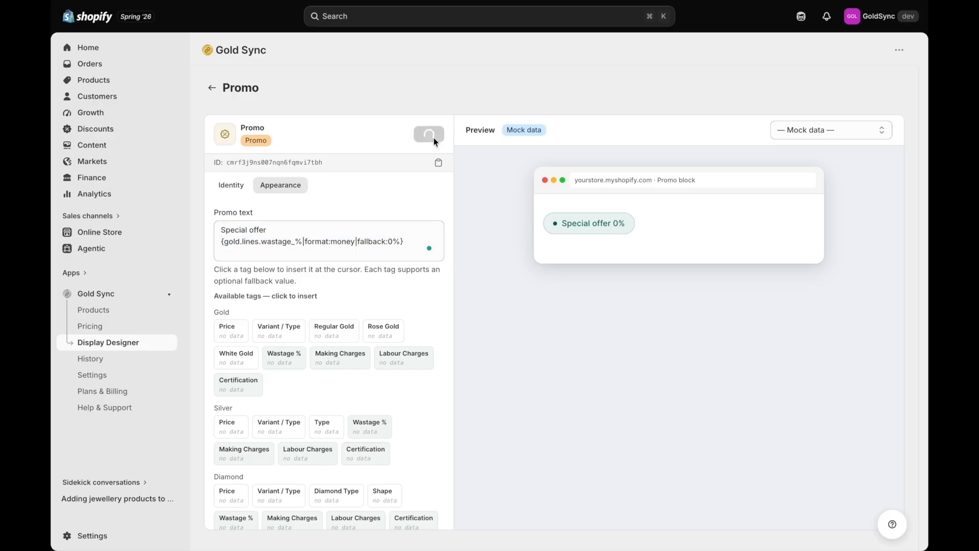
# Step: Try the Red — urgency and Neutral — info pill styles on the promo and restore Teal — savings
pyautogui.scroll(-2, 397, 366)
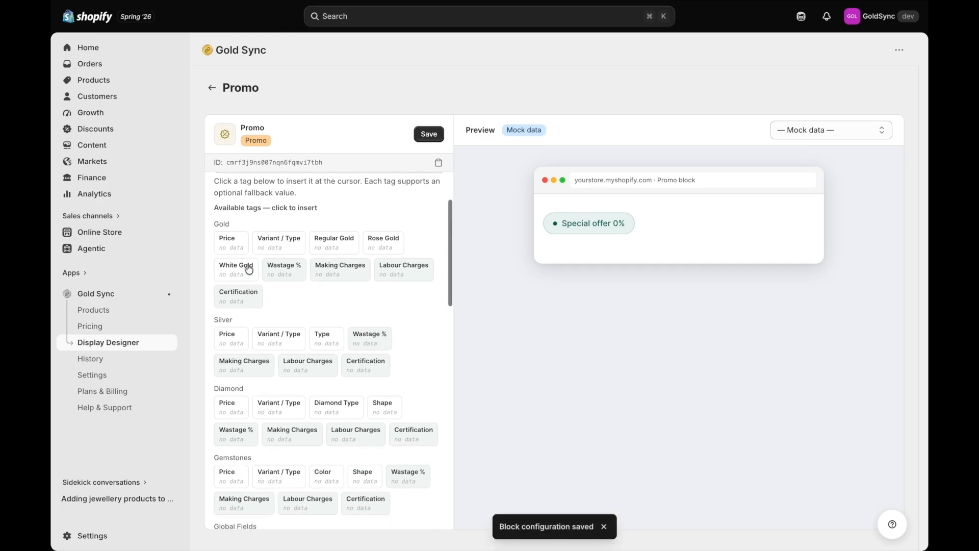
pyautogui.scroll(-2, 265, 369)
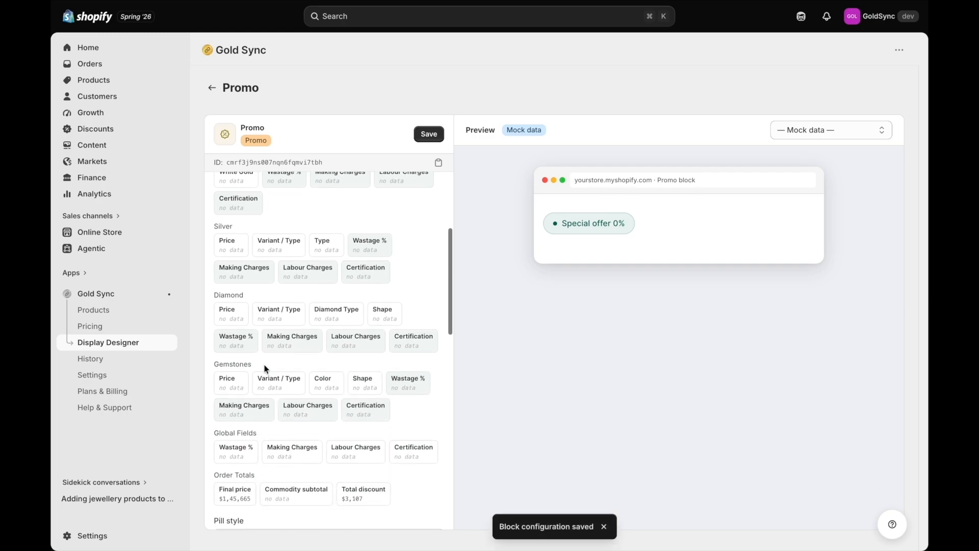
pyautogui.scroll(-2, 257, 451)
pyautogui.scroll(-5, 257, 451)
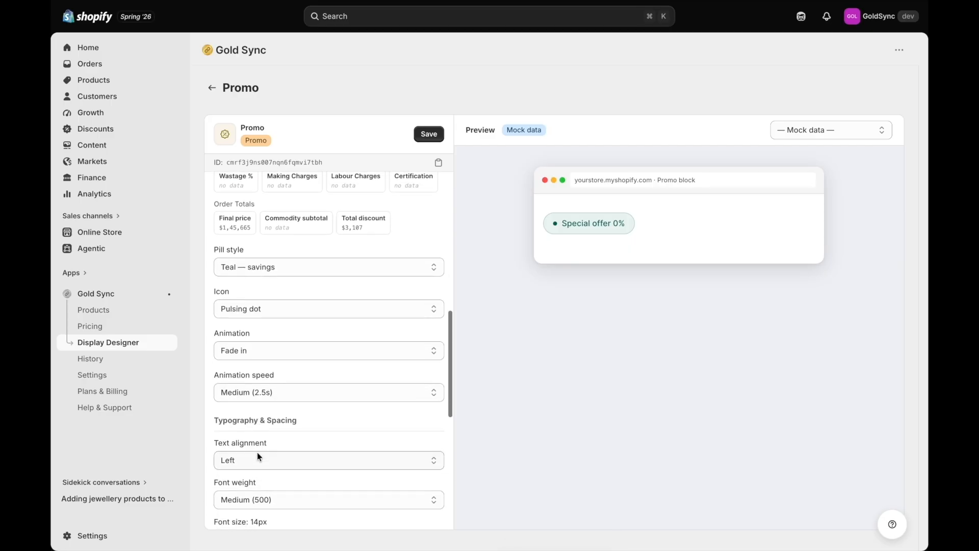
pyautogui.click(272, 270)
pyautogui.click(268, 284)
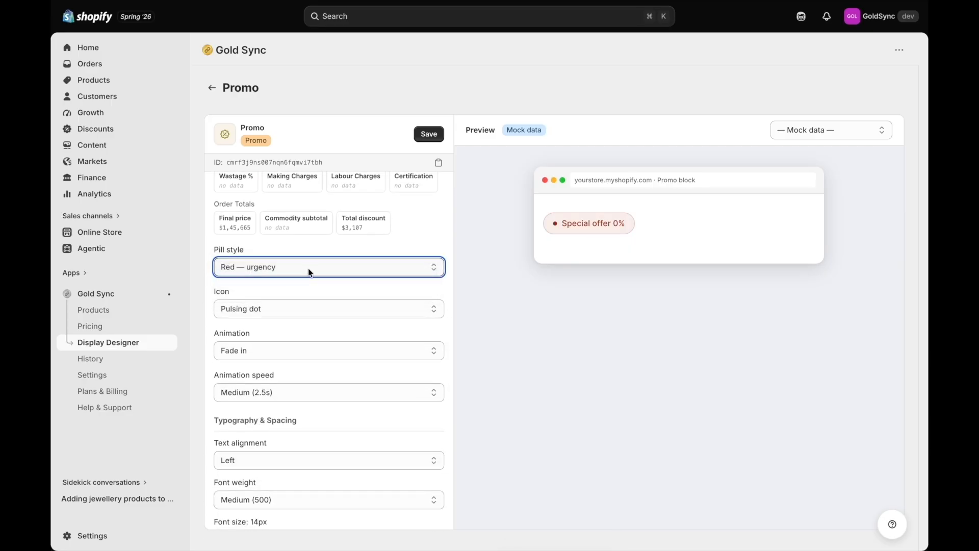
pyautogui.click(310, 270)
pyautogui.click(281, 281)
pyautogui.click(350, 262)
pyautogui.click(271, 236)
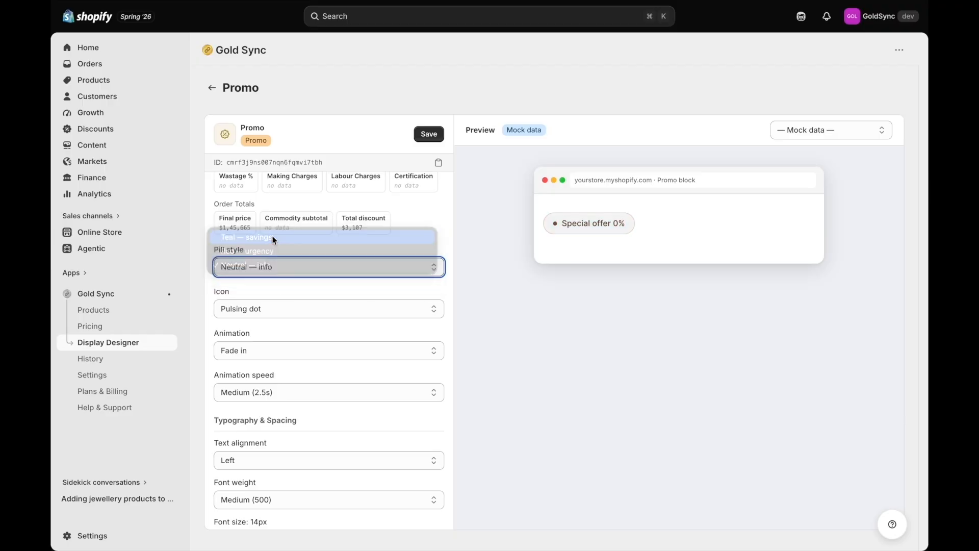
# Step: Try the Discount badge icon on the promo pill and set its icon to Percentage
pyautogui.click(273, 308)
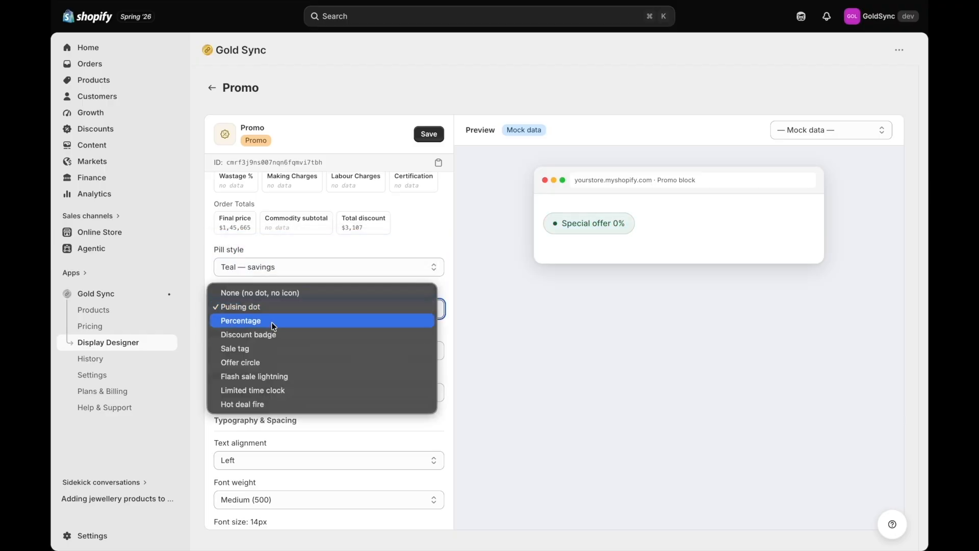
pyautogui.click(271, 322)
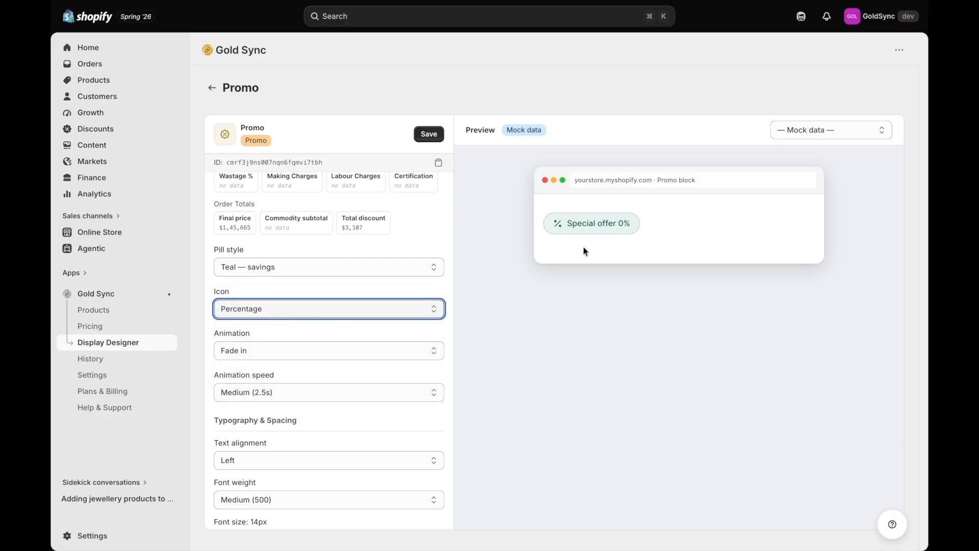
pyautogui.click(362, 310)
pyautogui.click(316, 319)
pyautogui.click(350, 311)
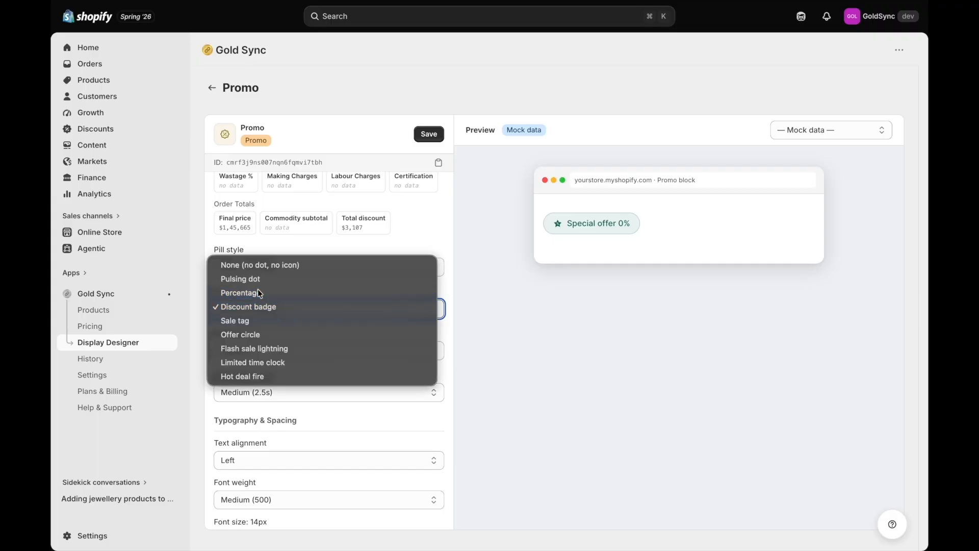
pyautogui.click(258, 292)
# Step: Save the Promo display configuration and return to the list of displays
pyautogui.scroll(-3, 332, 397)
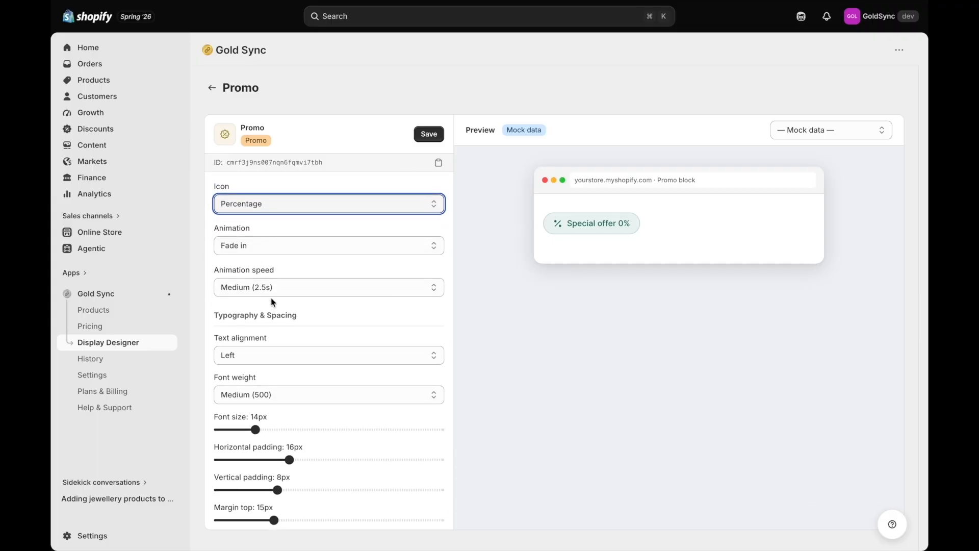
pyautogui.scroll(-3, 287, 414)
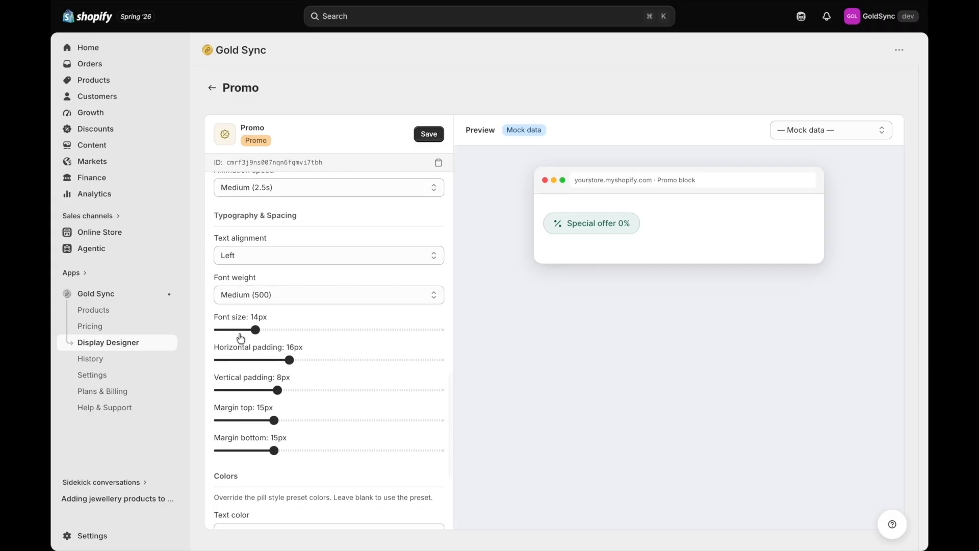
pyautogui.scroll(-5, 262, 506)
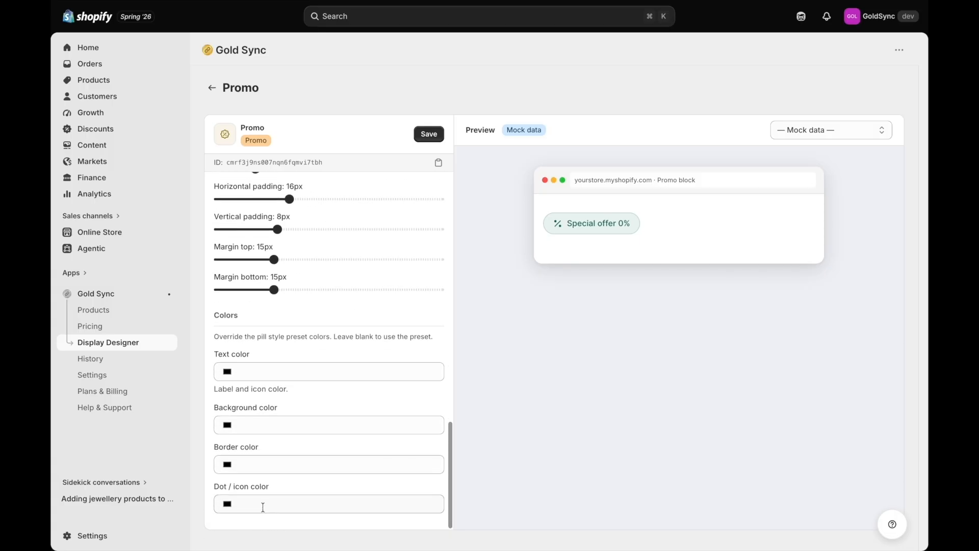
pyautogui.click(425, 134)
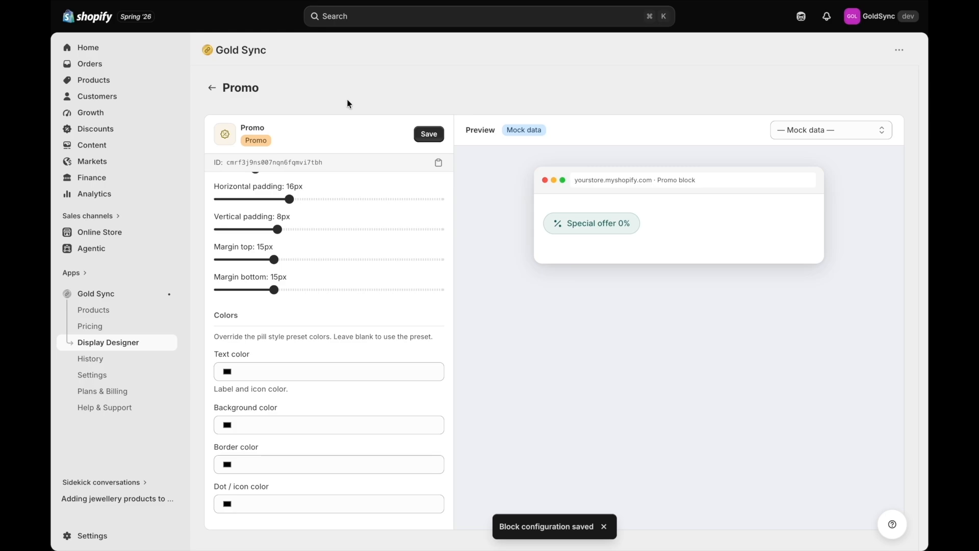
pyautogui.click(219, 87)
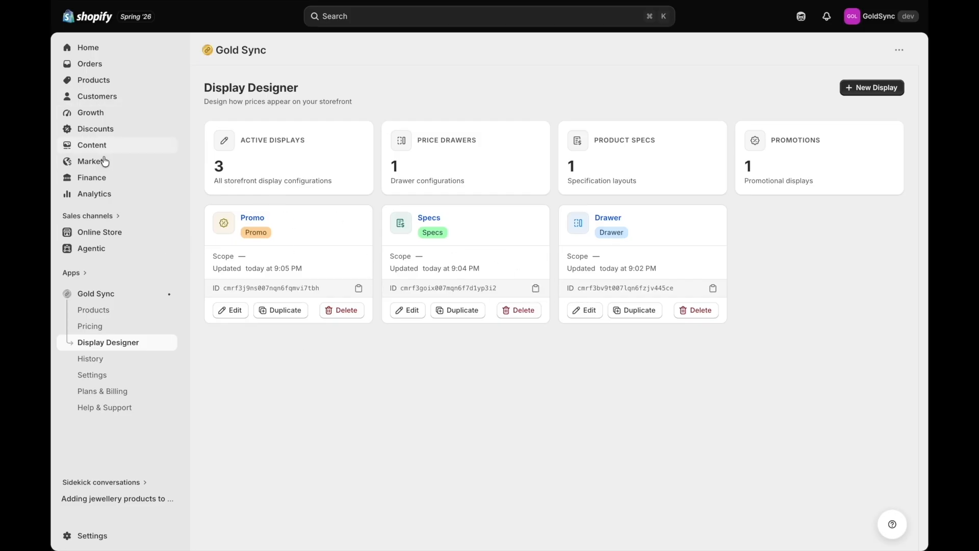
# Step: Open the Default product template of the Horizon theme in the online store theme editor
pyautogui.click(101, 234)
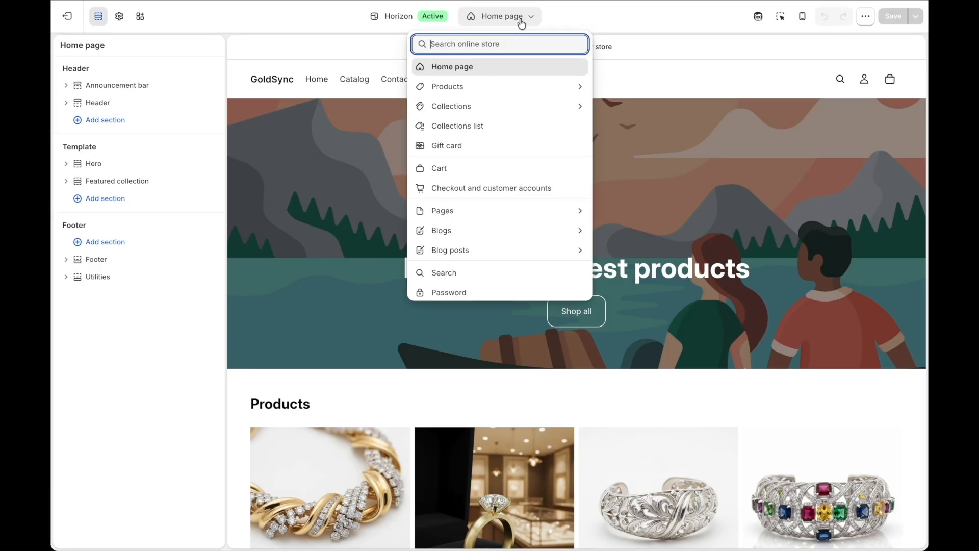
pyautogui.click(491, 85)
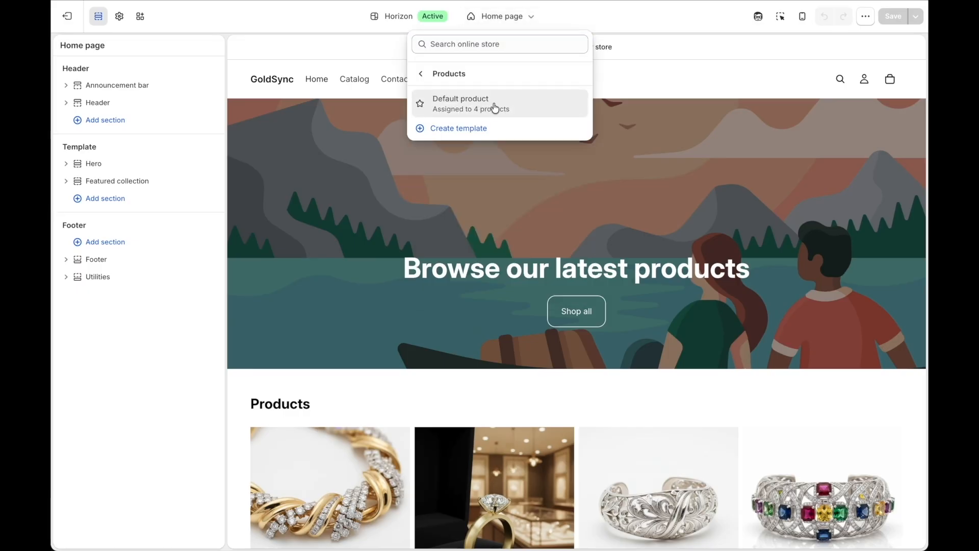
pyautogui.click(497, 105)
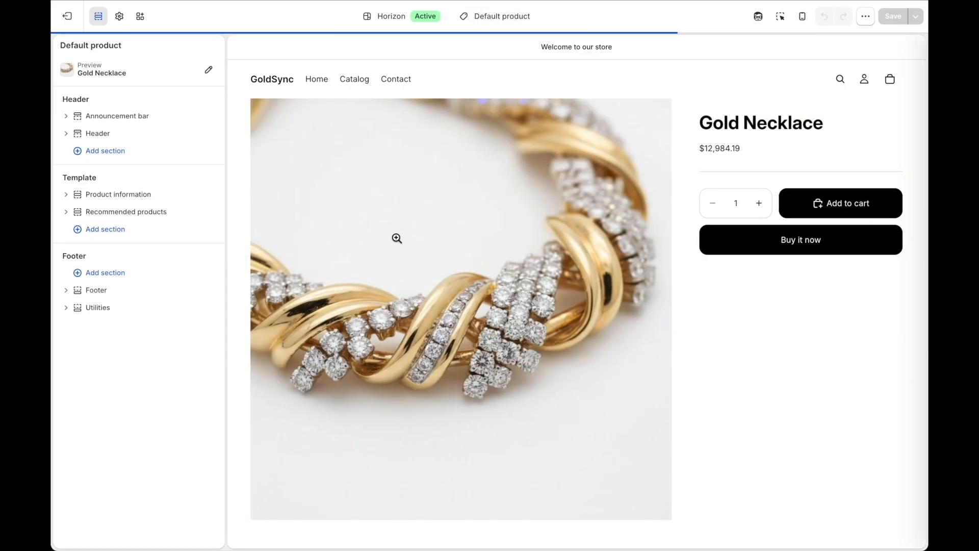
# Step: Remove the existing QFT Price Block from the Product information section
pyautogui.click(70, 195)
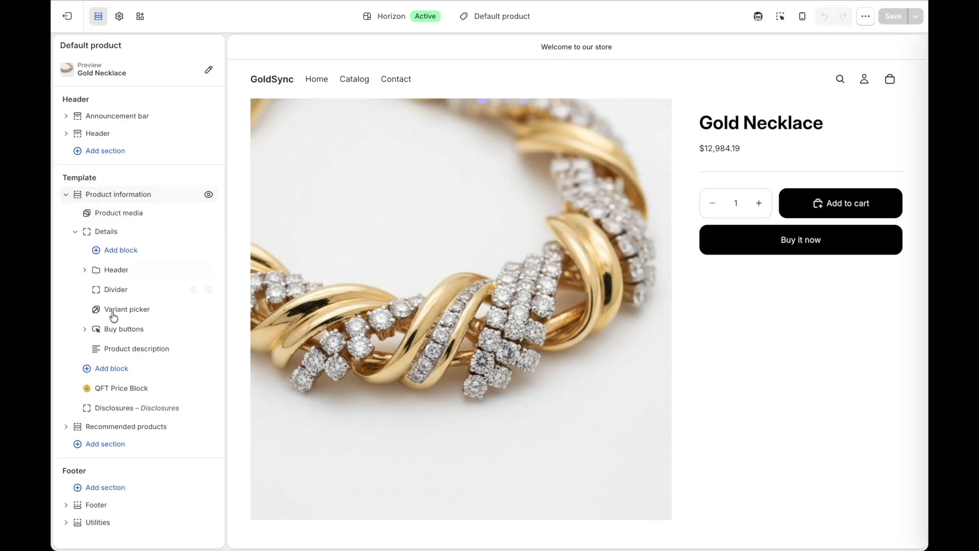
pyautogui.click(122, 390)
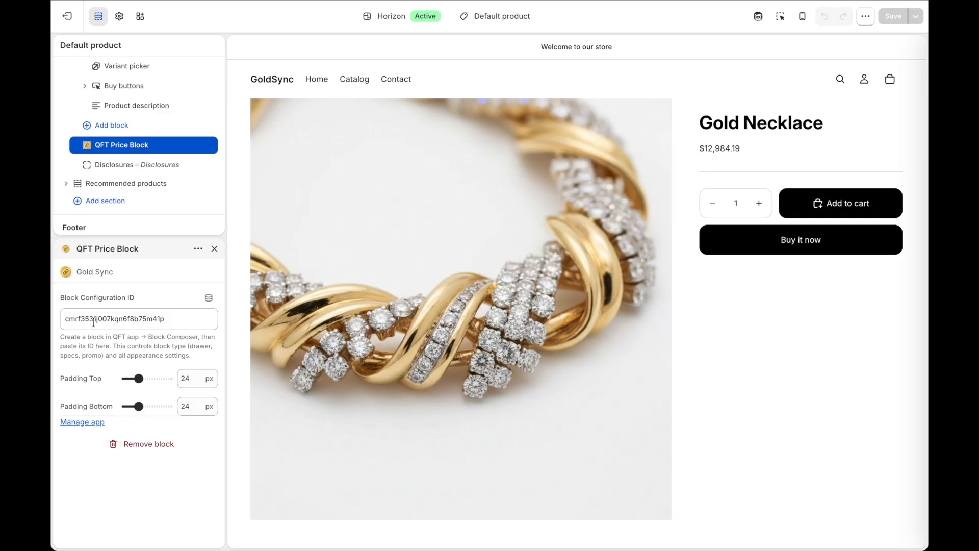
pyautogui.click(197, 146)
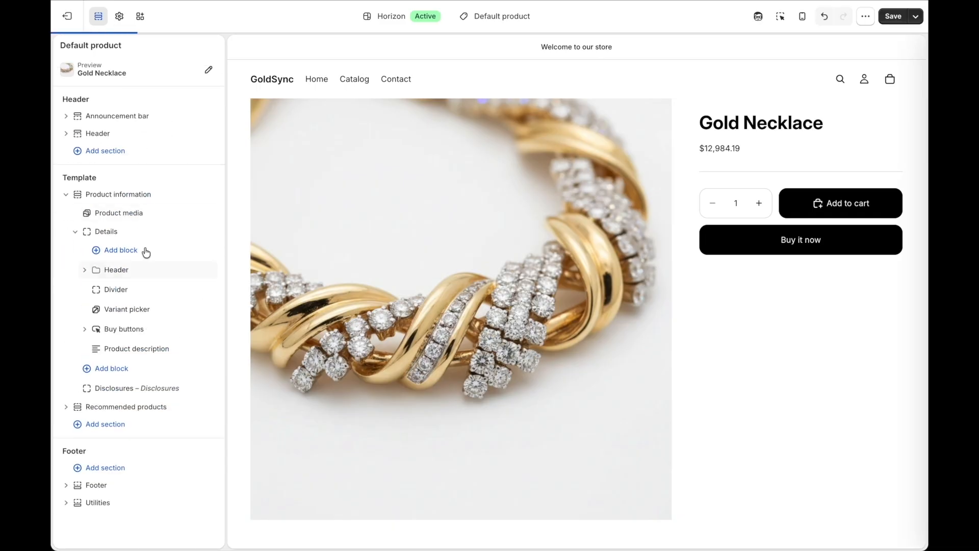
# Step: Add a new Gold Sync QFT Price Block to the Product information section
pyautogui.click(120, 370)
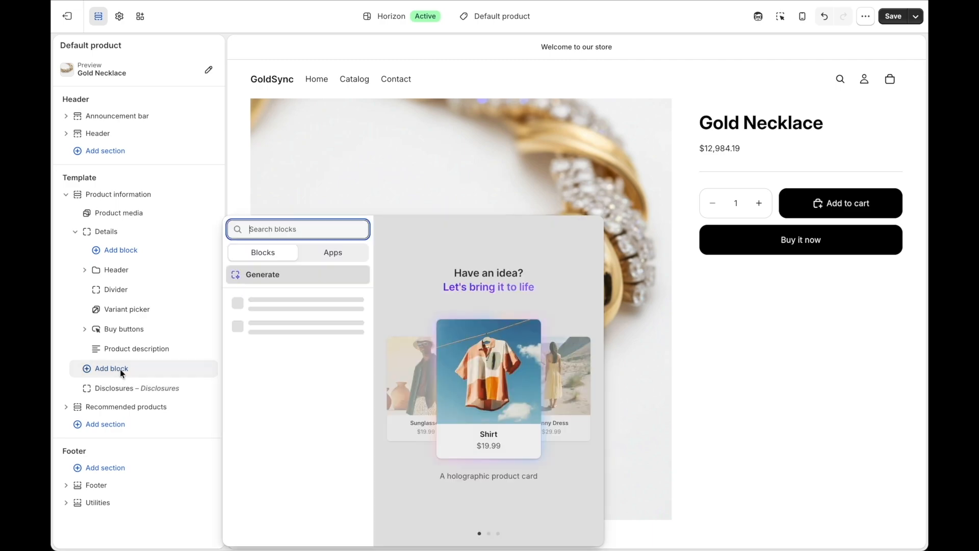
pyautogui.click(332, 254)
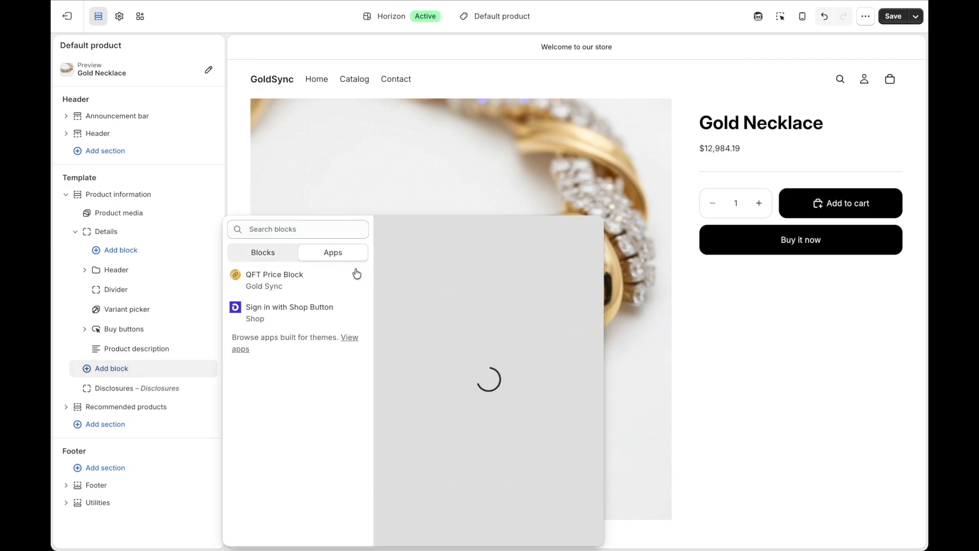
pyautogui.click(299, 284)
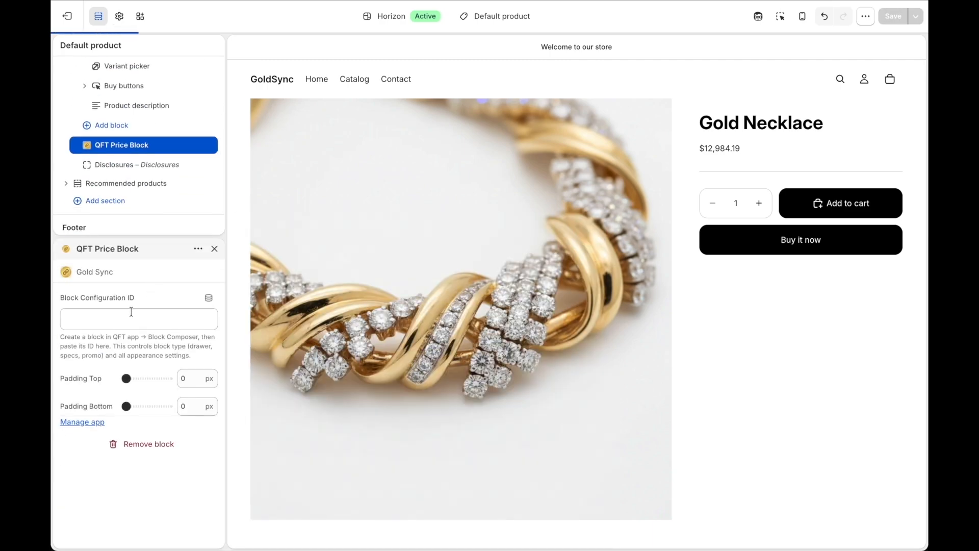
# Step: Set the price block's Block Configuration ID to the Specs display's ID, cmrf3goix007mqn6f7d1yp3i2, and save the template
pyautogui.click(131, 313)
pyautogui.write('cmrf3goix007mqn6f7d1yp3i2')
pyautogui.click(130, 348)
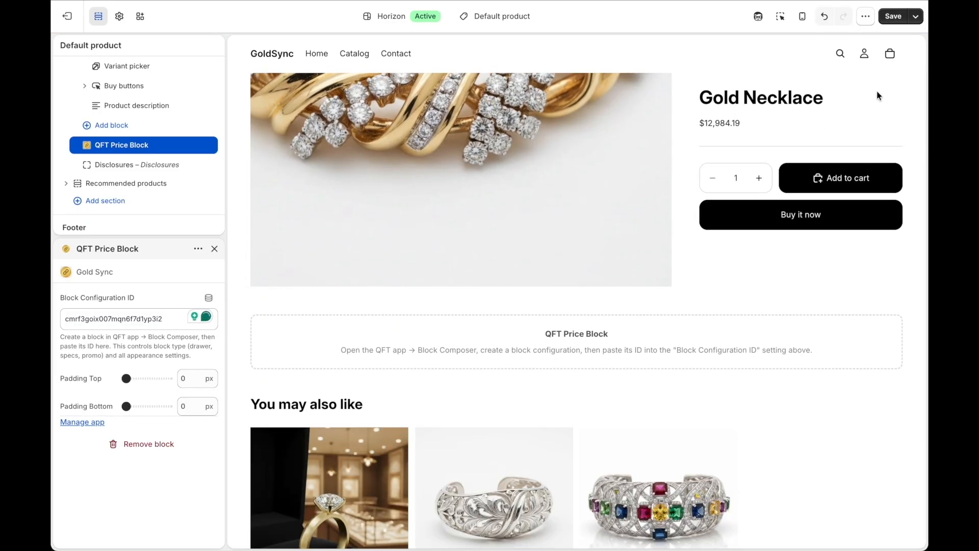
pyautogui.click(892, 16)
pyautogui.moveTo(505, 337); pyautogui.dragTo(734, 362)
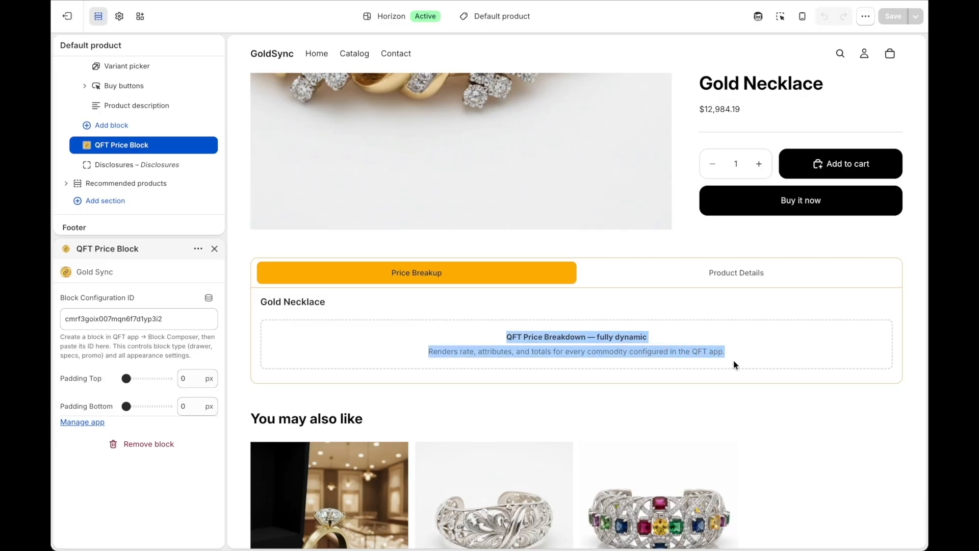
pyautogui.tripleClick(570, 338)
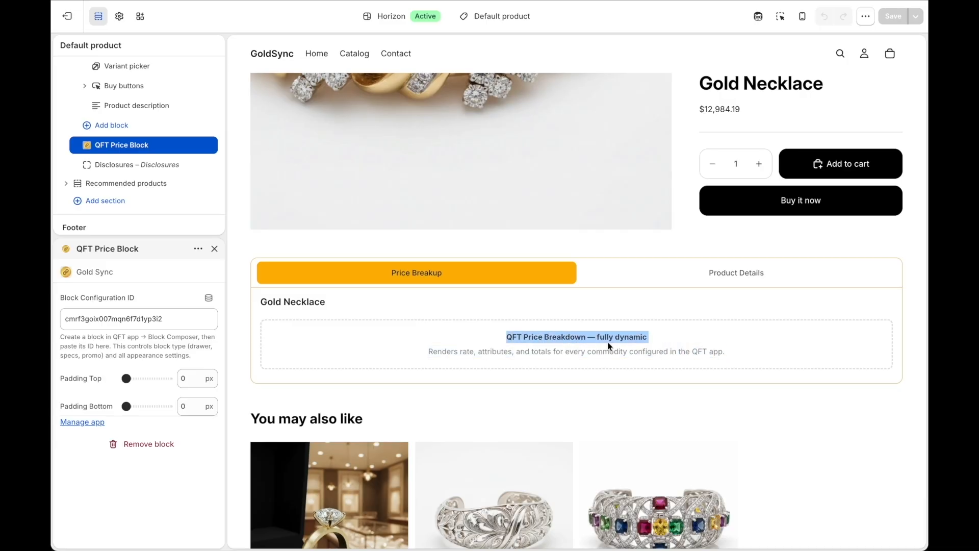
pyautogui.click(635, 354)
pyautogui.tripleClick(635, 354)
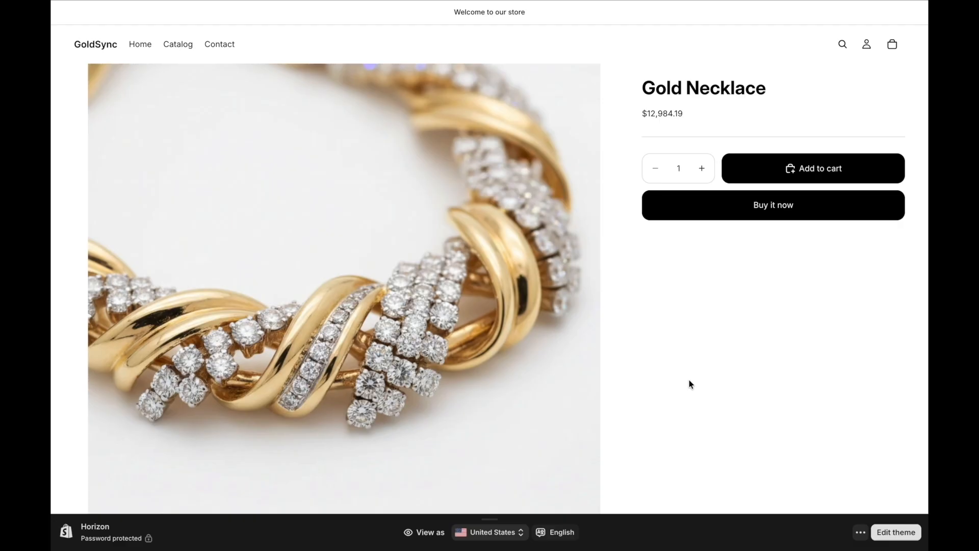
# Step: Examine the Price Breakup, Product Details and More Info content on the Gold Necklace storefront page
pyautogui.scroll(-3, 689, 384)
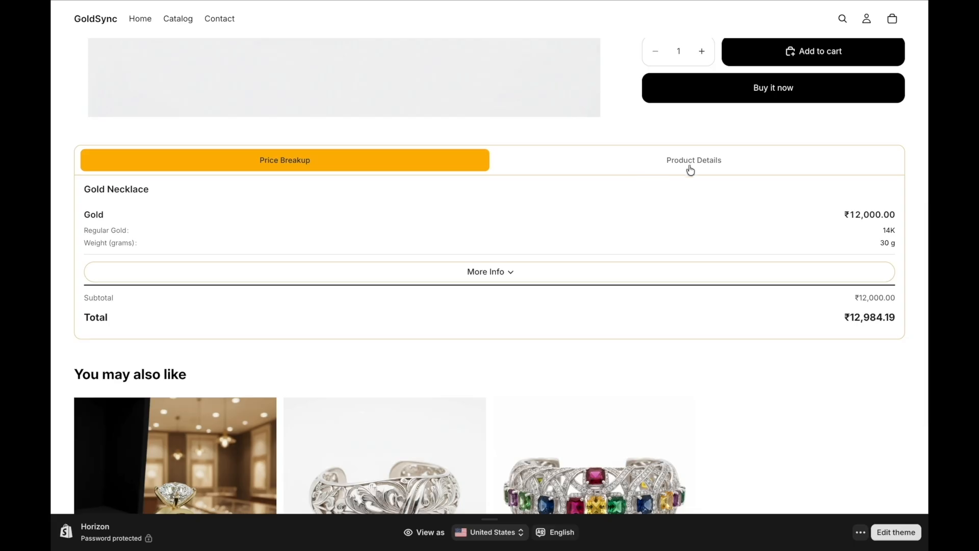
pyautogui.click(691, 170)
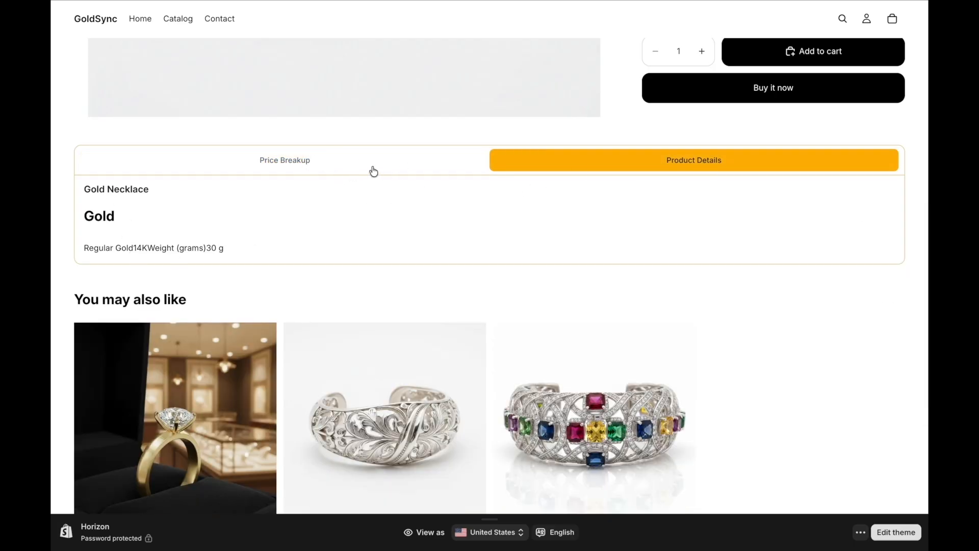
pyautogui.click(262, 160)
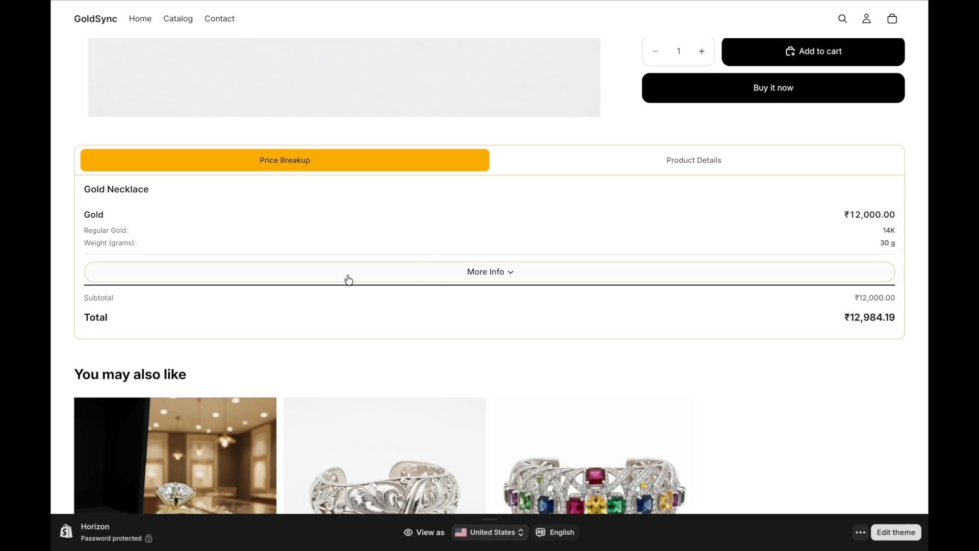
pyautogui.click(409, 272)
pyautogui.click(492, 273)
pyautogui.scroll(1, 607, 274)
pyautogui.scroll(1, 606, 274)
pyautogui.scroll(10, 613, 298)
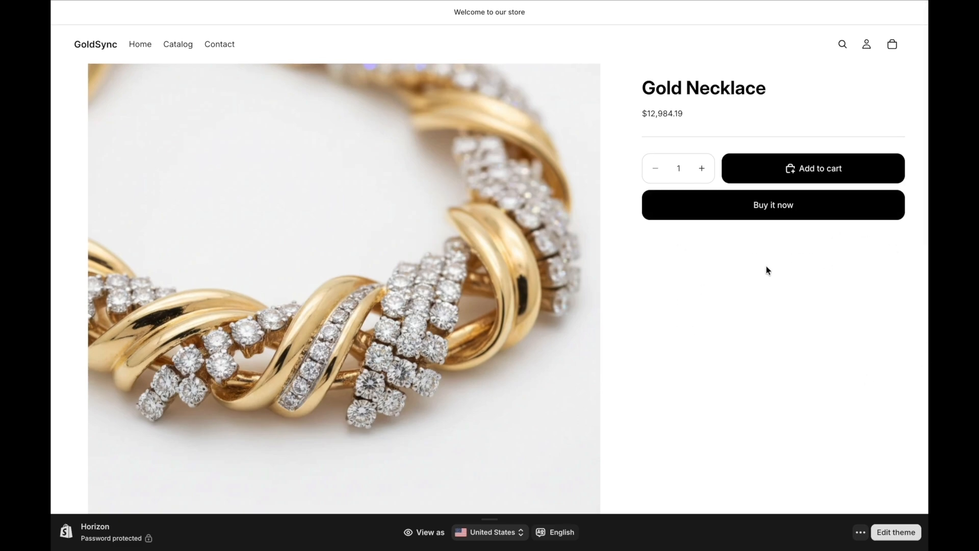
pyautogui.scroll(-6, 724, 338)
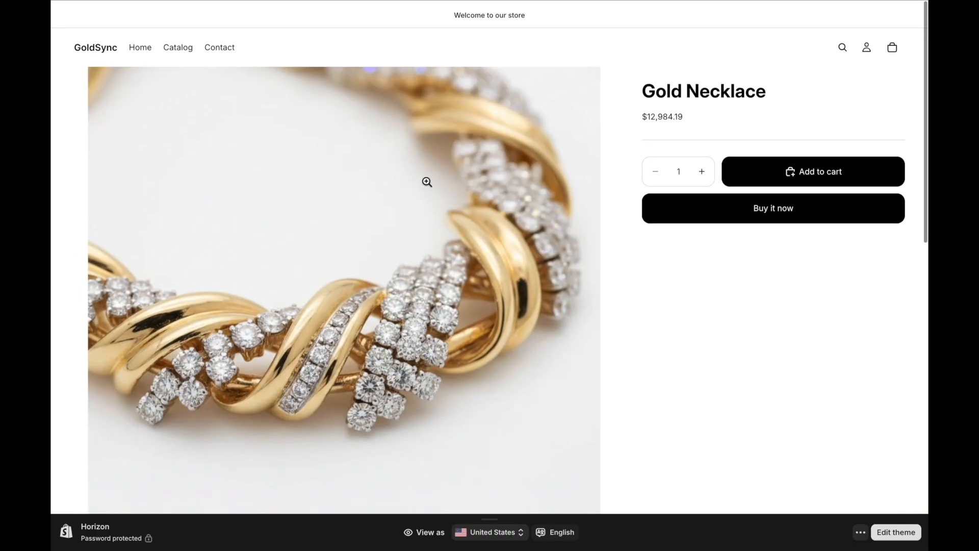
# Step: Close the storefront page and return to the Display Designer in Gold Sync
pyautogui.moveTo(383, 13)
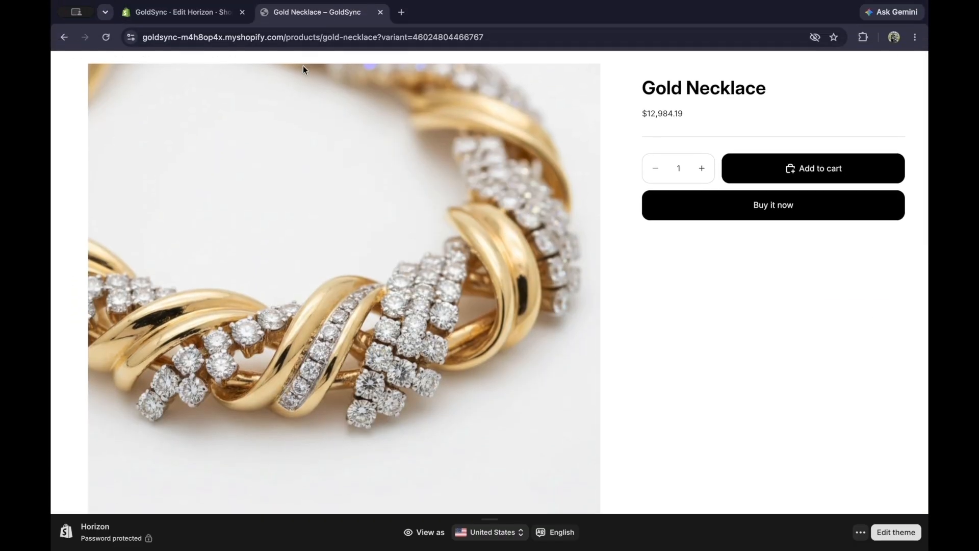
pyautogui.click(383, 12)
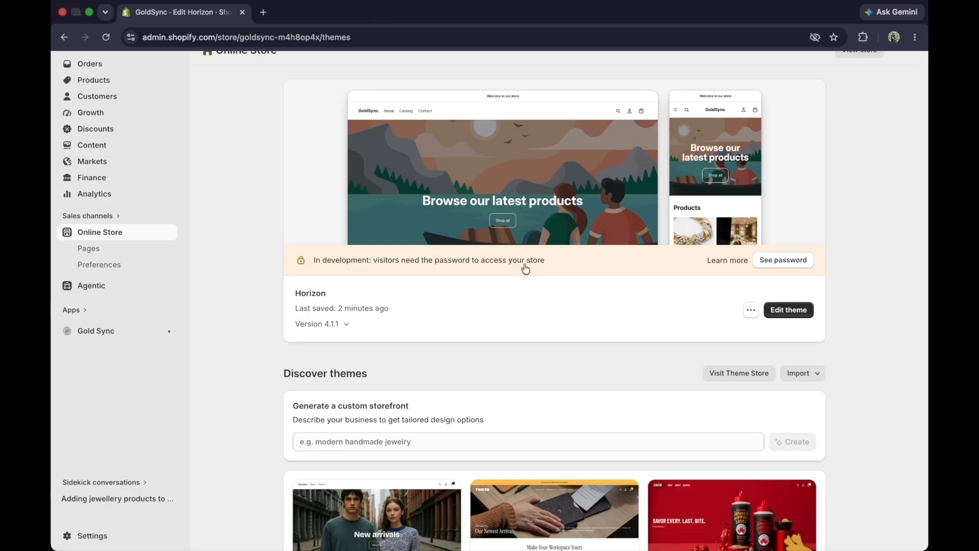
pyautogui.click(102, 335)
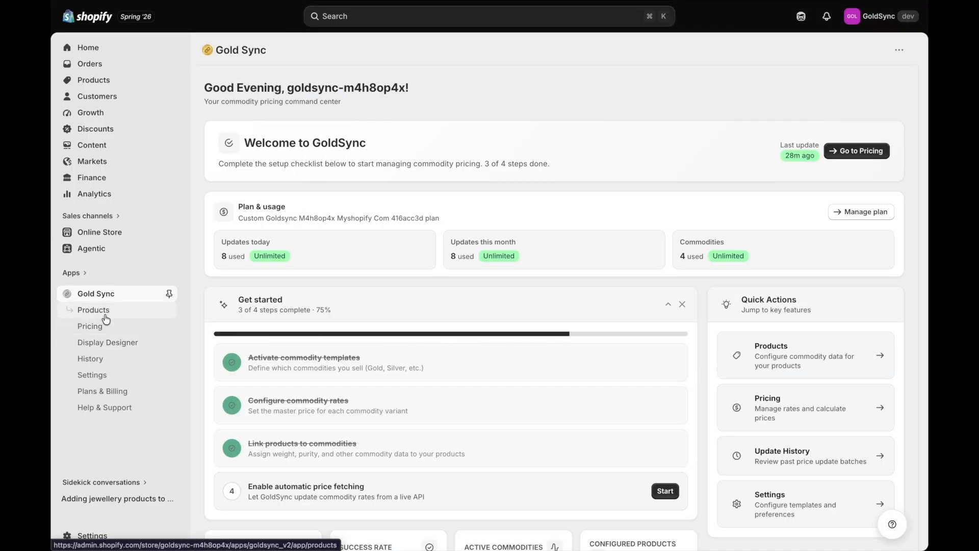
pyautogui.click(108, 343)
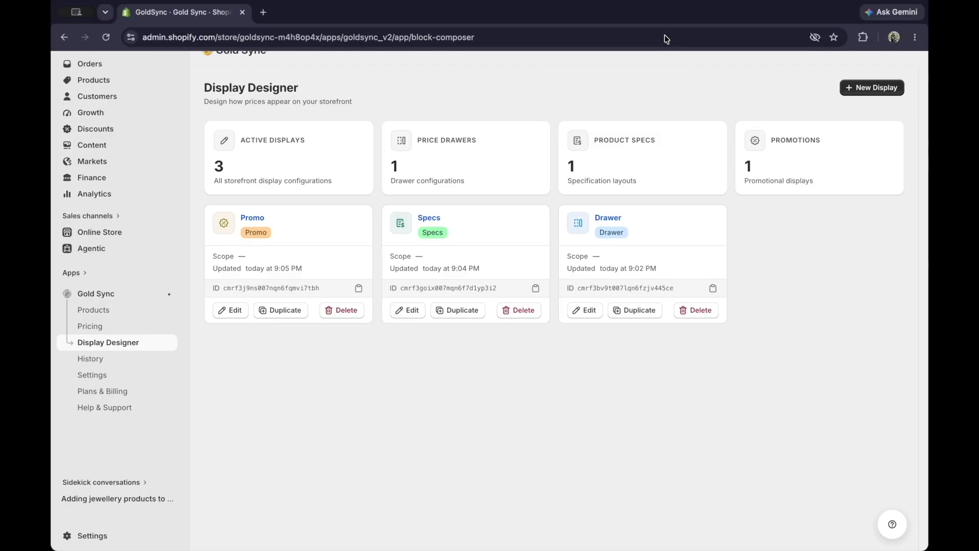
# Step: Open the Gold Sync home dashboard, look through its overview and dismiss the Get started checklist
pyautogui.click(107, 295)
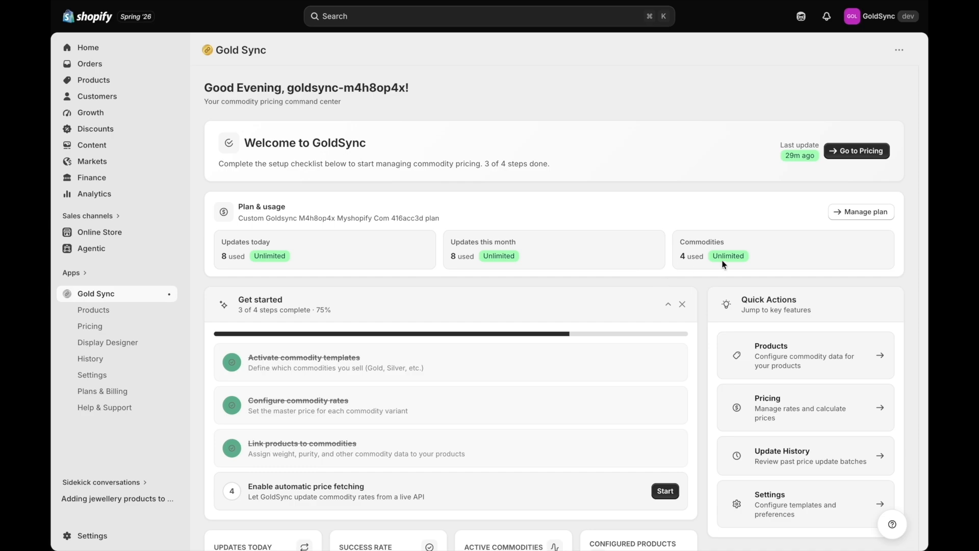
pyautogui.scroll(-1, 913, 296)
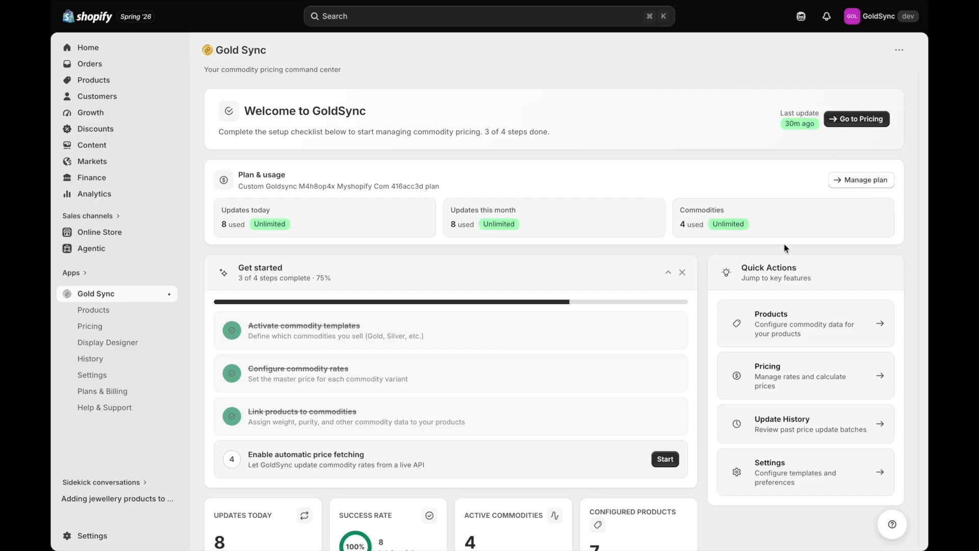
pyautogui.scroll(-2, 784, 248)
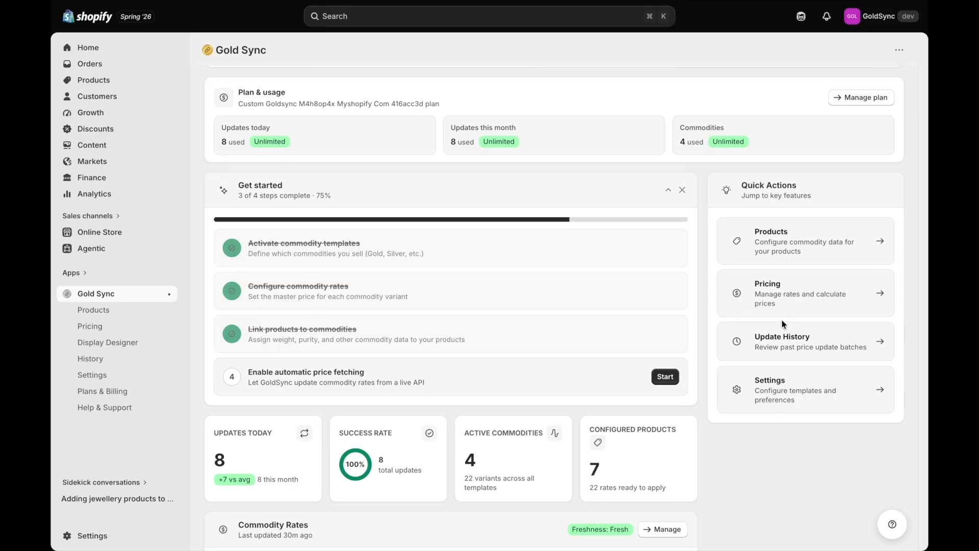
pyautogui.scroll(-2, 775, 464)
pyautogui.scroll(-1, 775, 464)
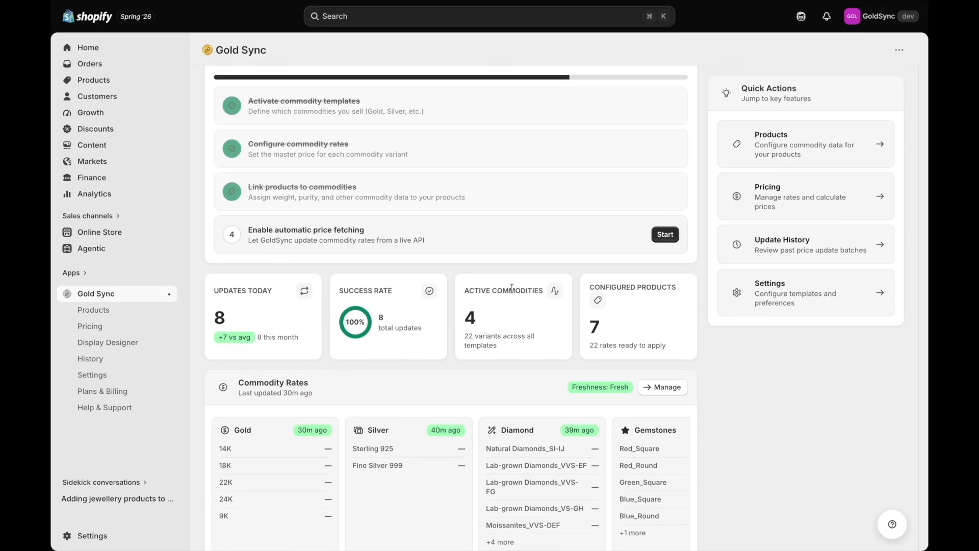
pyautogui.scroll(5, 645, 298)
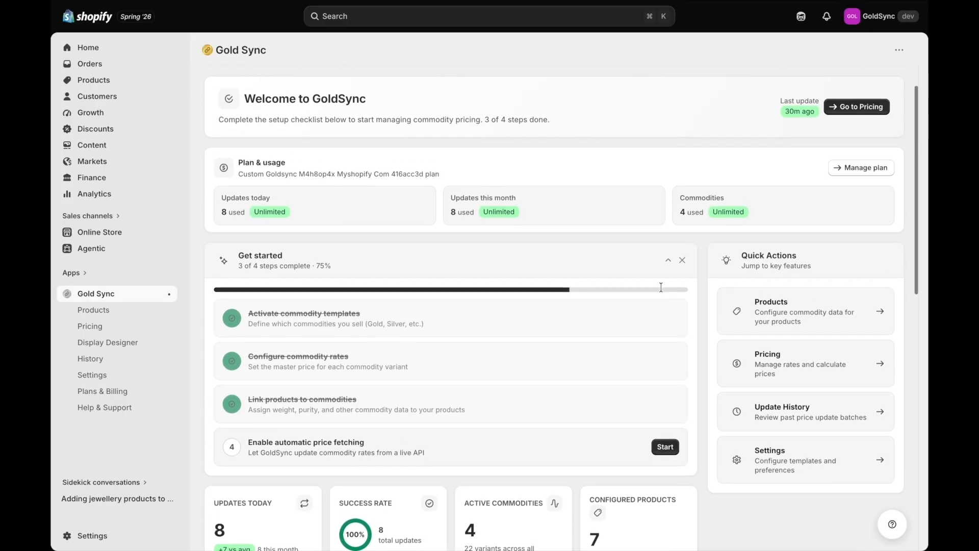
pyautogui.click(682, 263)
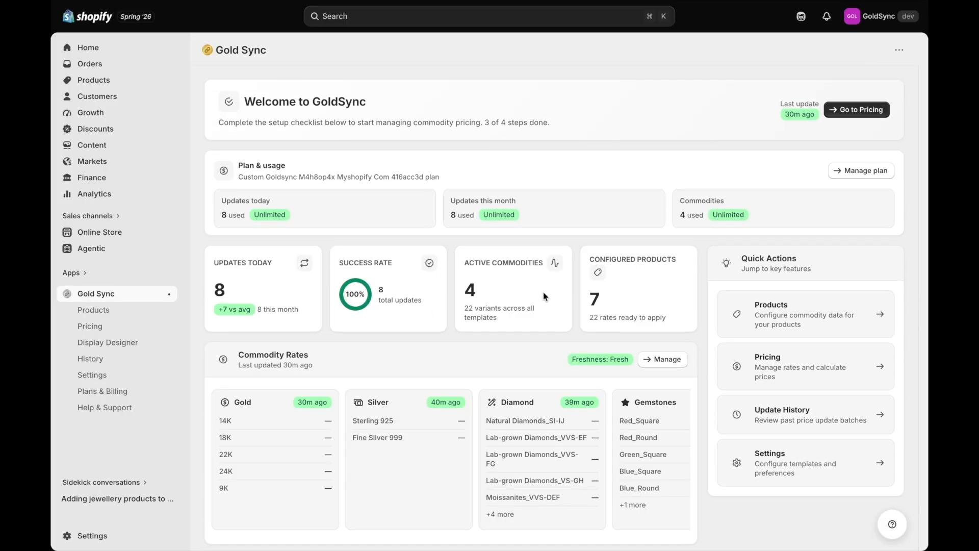
# Step: Examine the dashboard's Commodity Rates, Recent Activity and System Health sections
pyautogui.scroll(-2, 644, 334)
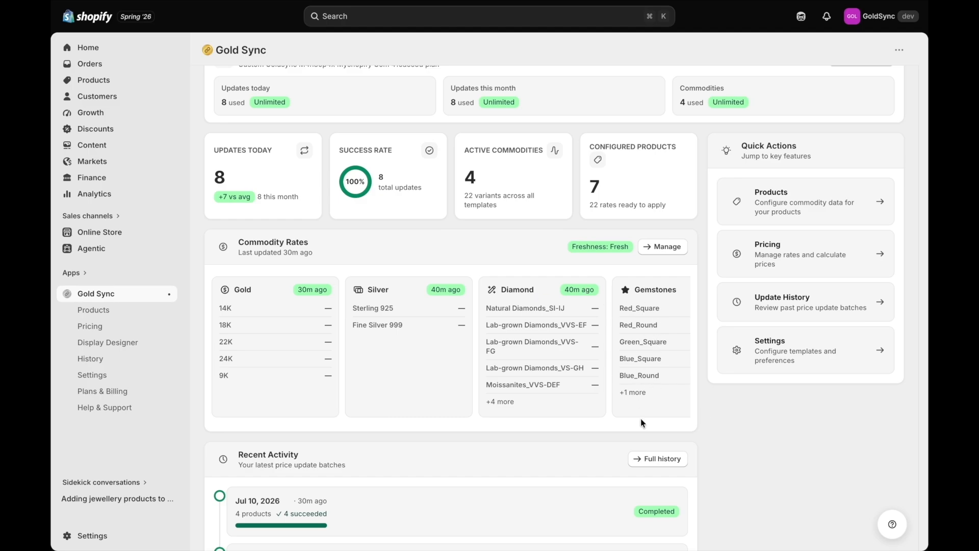
pyautogui.scroll(-5, 706, 424)
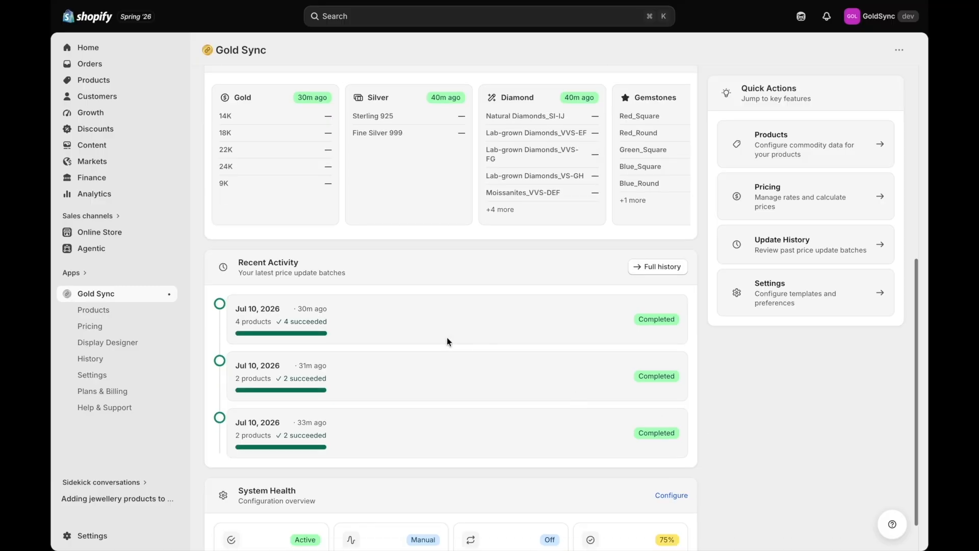
pyautogui.scroll(-1, 724, 384)
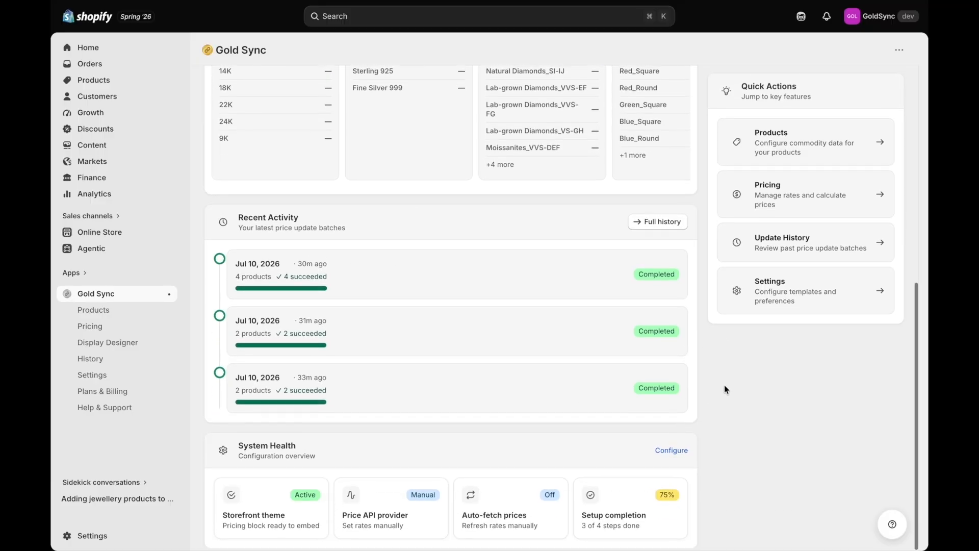
pyautogui.scroll(5, 625, 454)
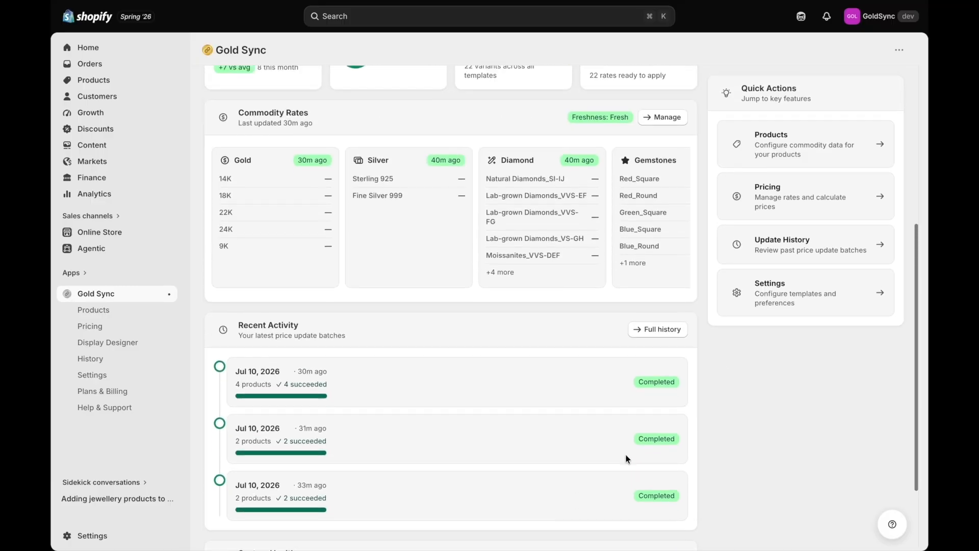
pyautogui.scroll(5, 344, 363)
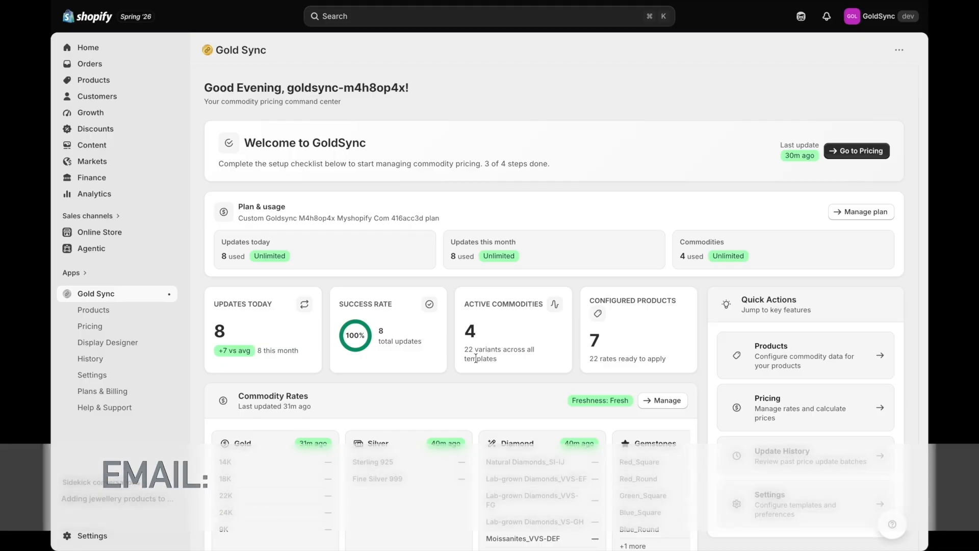
# Step: Open the dashboard help pop-up, look through its quick tips, related guides and video walkthrough, and close it
pyautogui.click(899, 531)
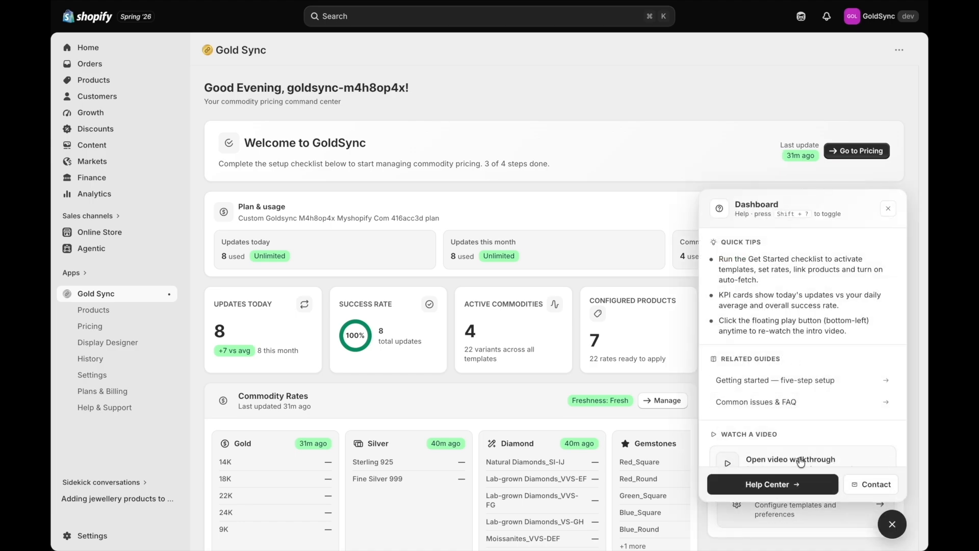
pyautogui.scroll(-1, 803, 439)
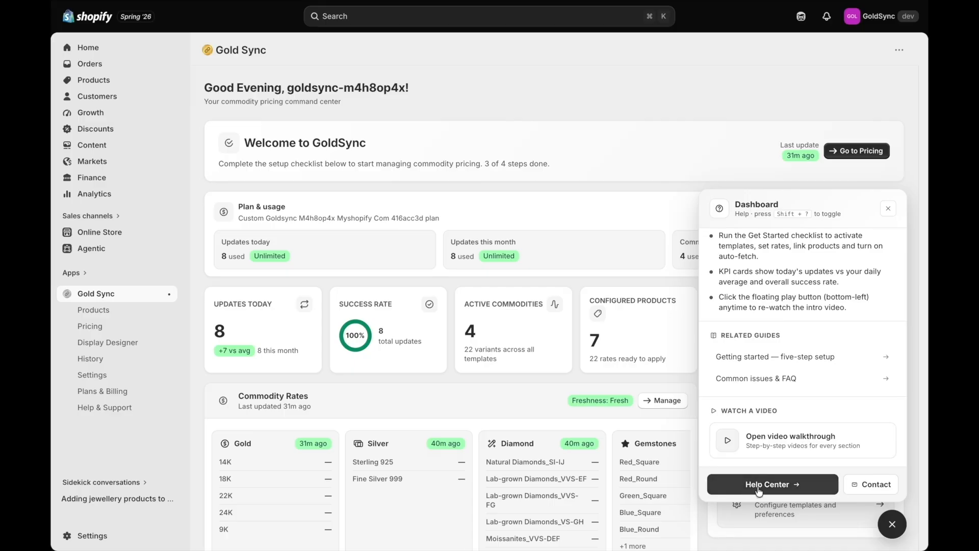
pyautogui.click(891, 524)
# Step: Open the Getting started guide in Help & Support and follow its setup tour from commodity templates through to the price update
pyautogui.click(104, 408)
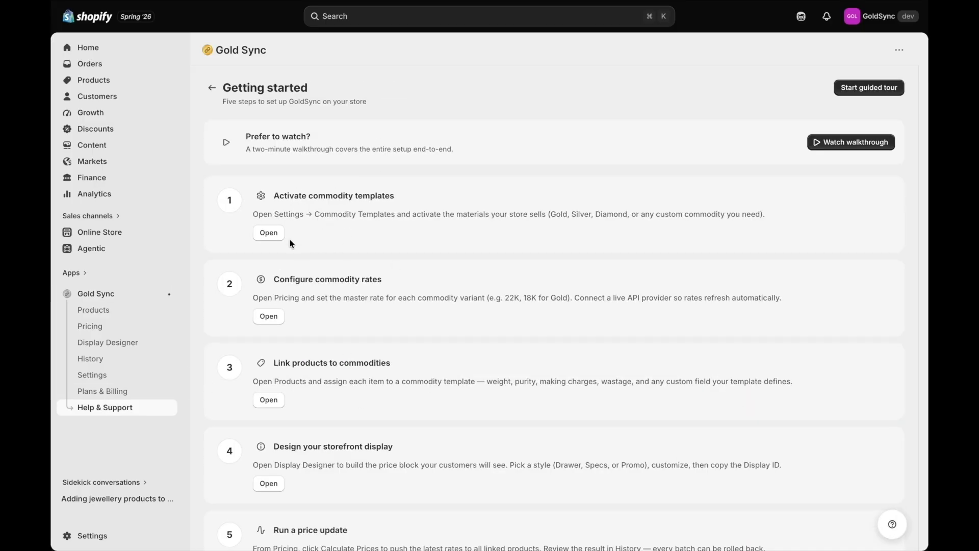
pyautogui.click(271, 239)
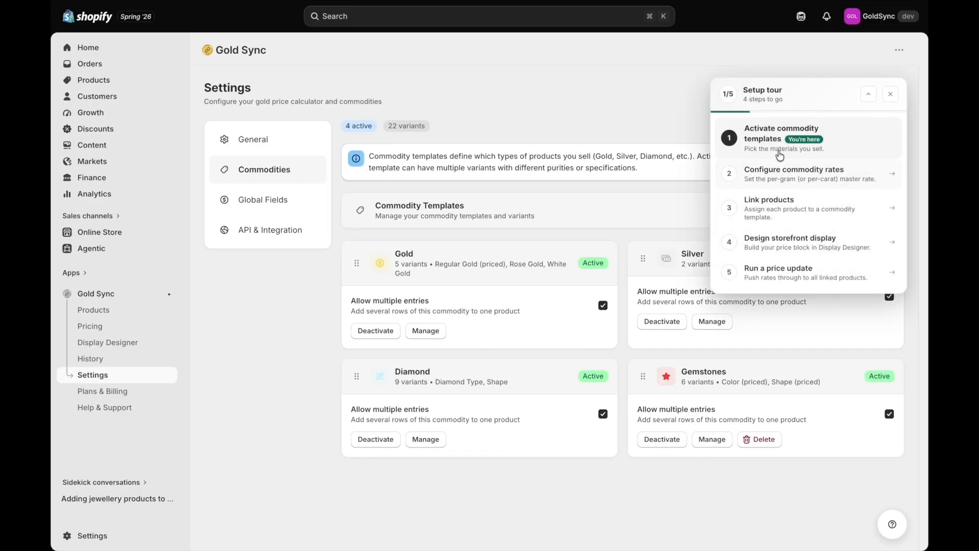
pyautogui.click(788, 174)
pyautogui.click(769, 211)
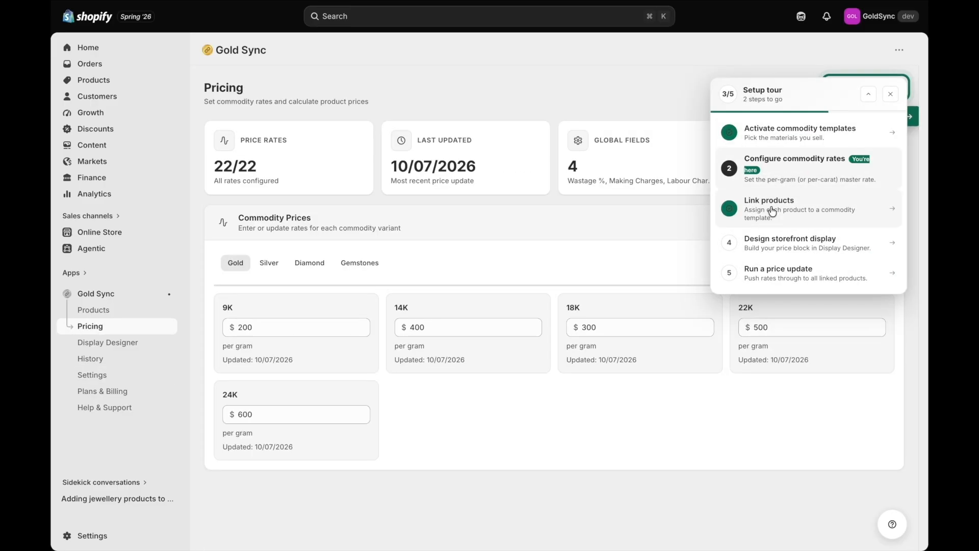
pyautogui.click(770, 239)
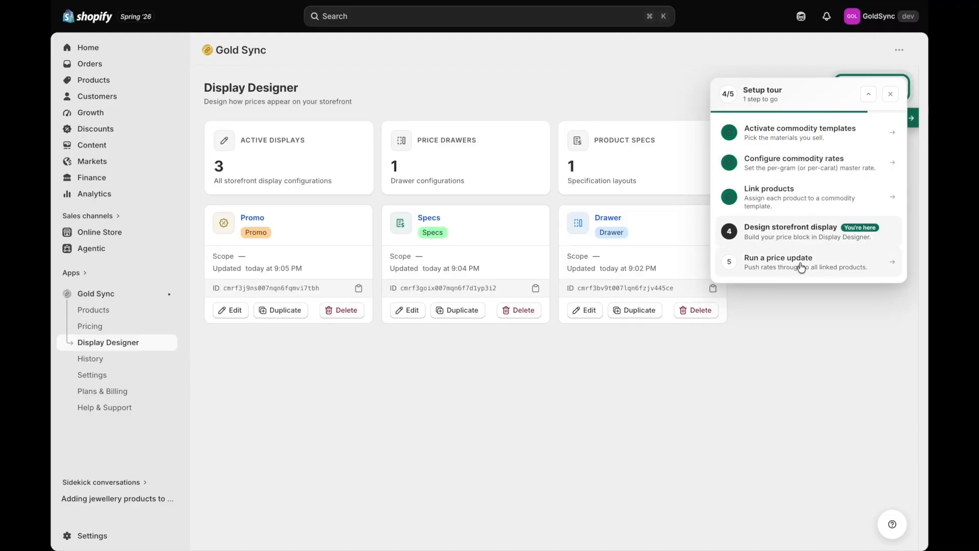
pyautogui.click(802, 264)
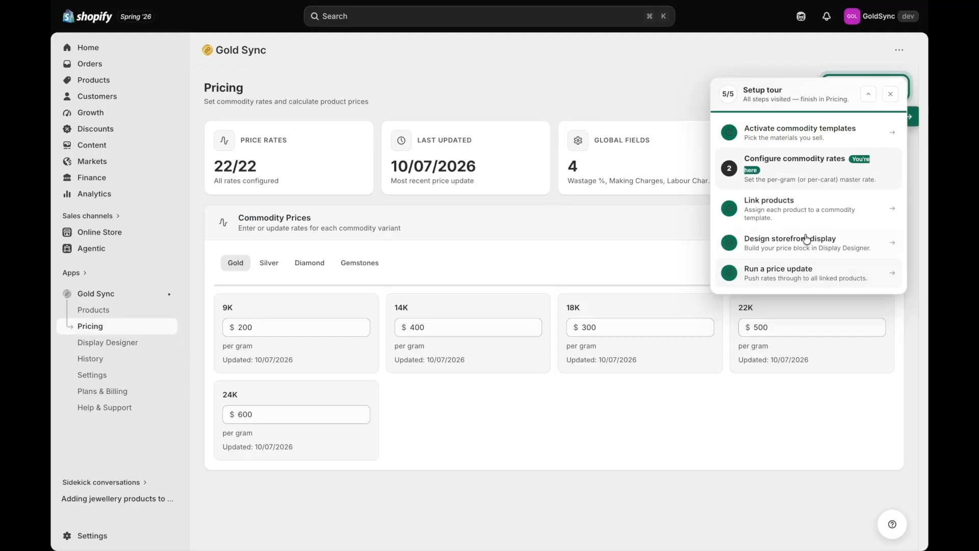
# Step: Close the setup tour and return to the Help Center page of Gold Sync
pyautogui.click(890, 94)
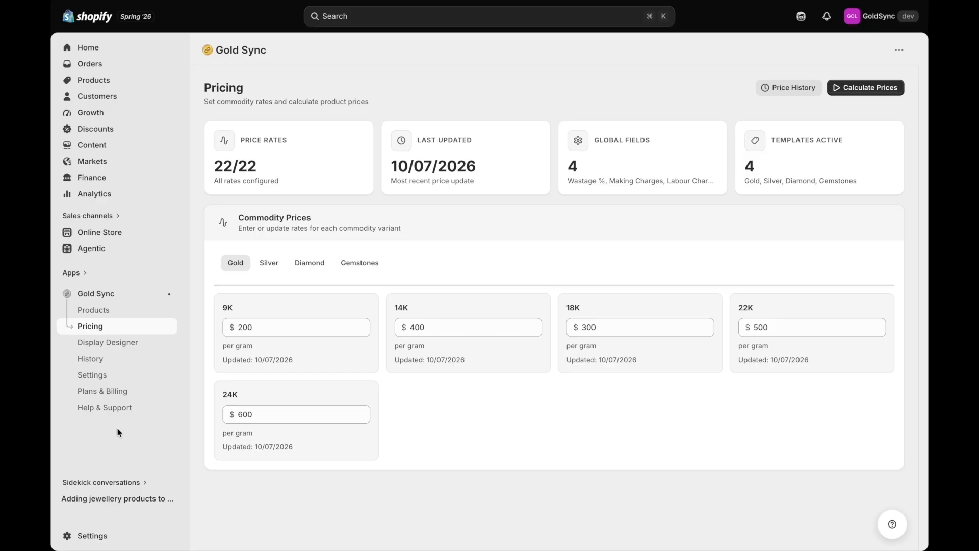
pyautogui.click(118, 408)
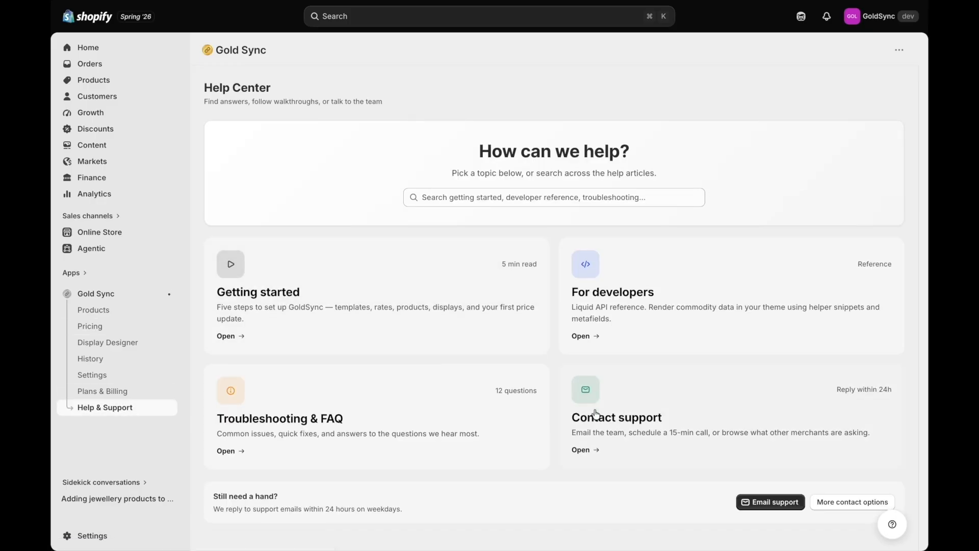